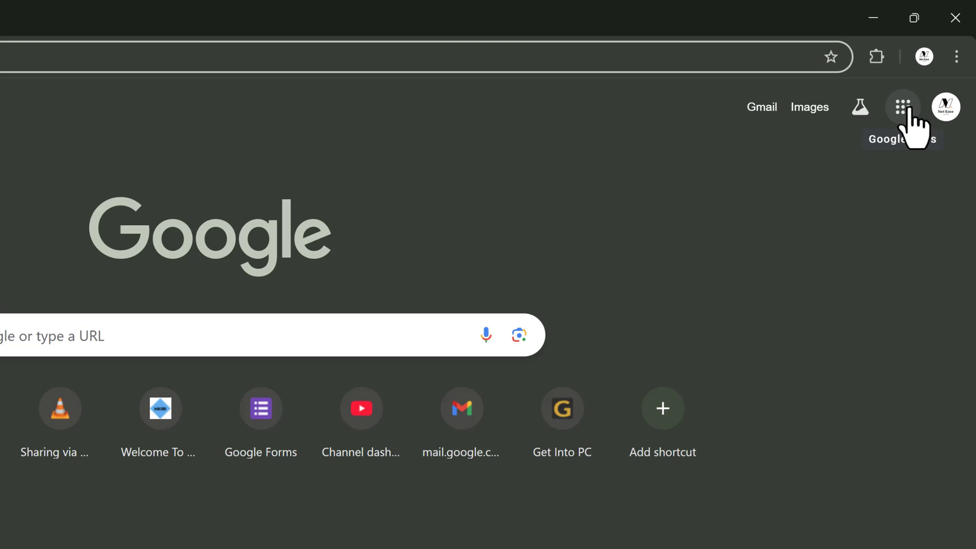
- Launch Google Forms from the Google apps grid in Chrome
{"action": "left_click", "coordinate": [901, 110]}
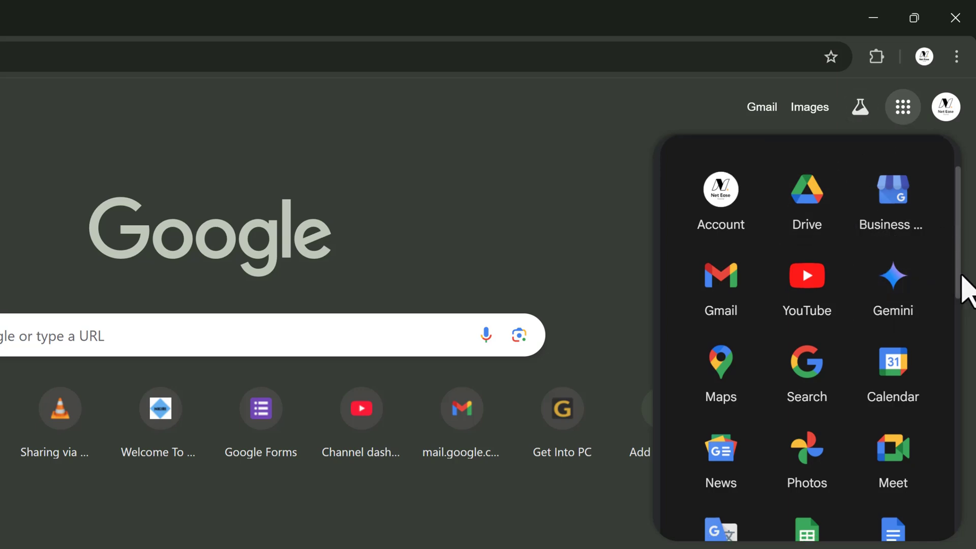
{"action": "left_click_drag", "start_coordinate": [959, 275], "coordinate": [940, 413]}
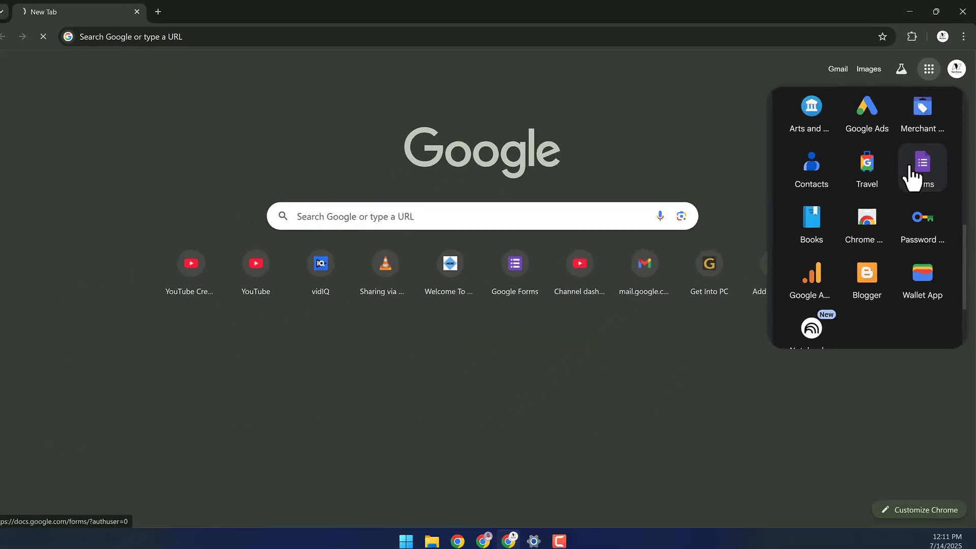
{"action": "left_click", "coordinate": [879, 259]}
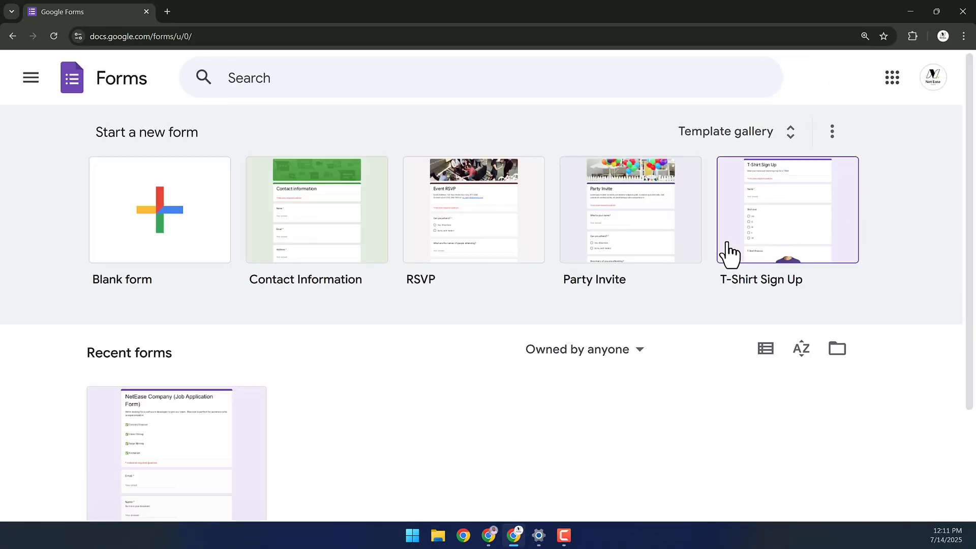
- Load forms.google.com from the address bar
{"action": "left_click_drag", "start_coordinate": [198, 36], "coordinate": [28, 31]}
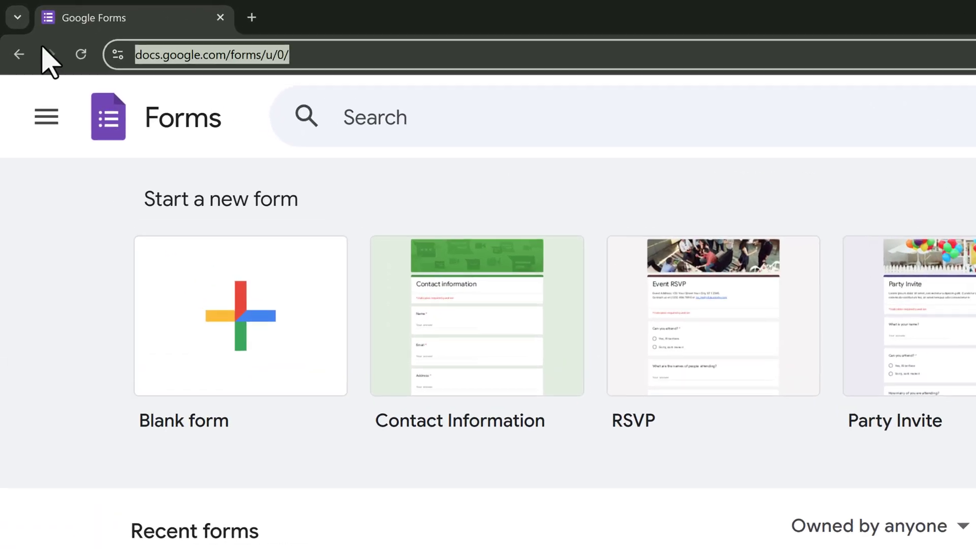
{"action": "type", "text": "forms"}
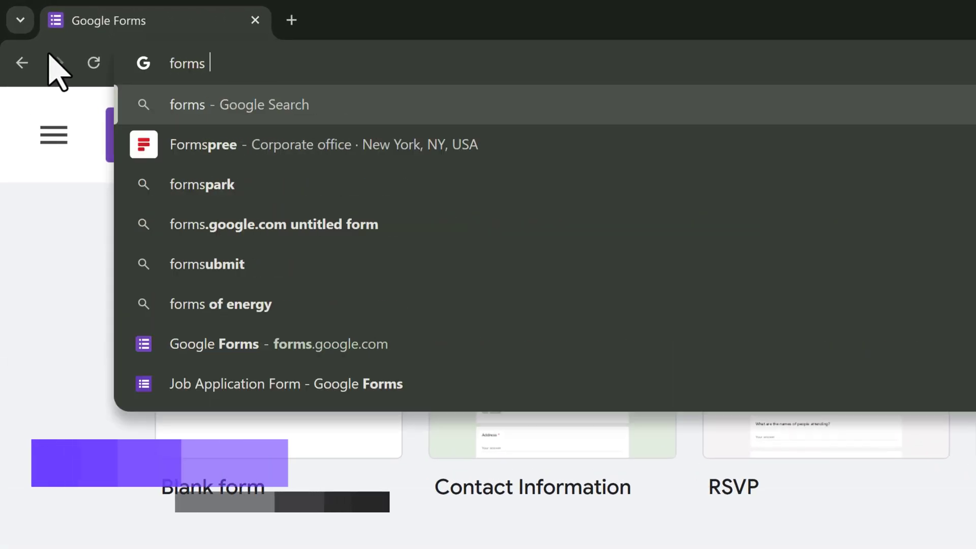
{"action": "key", "text": "BackSpace"}
{"action": "type", "text": ".go"}
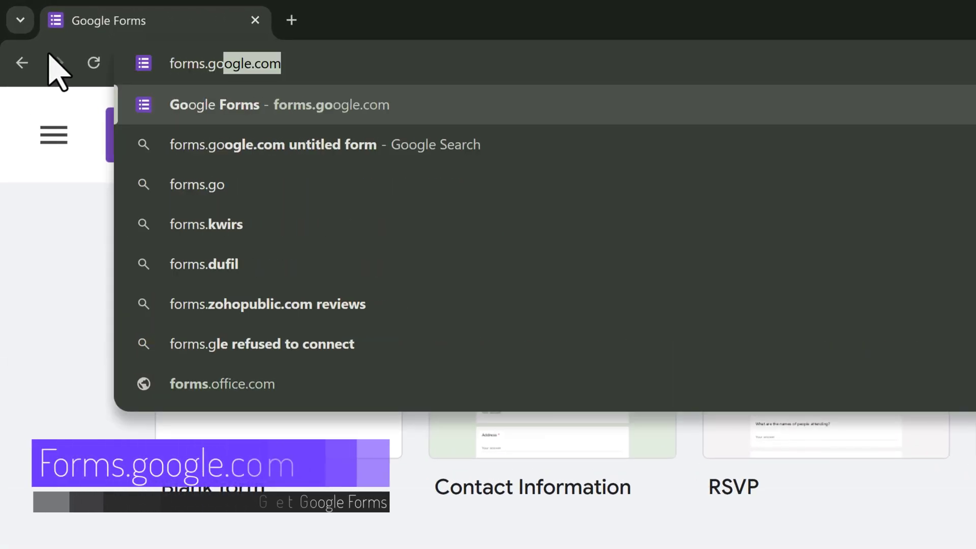
{"action": "key", "text": "Return"}
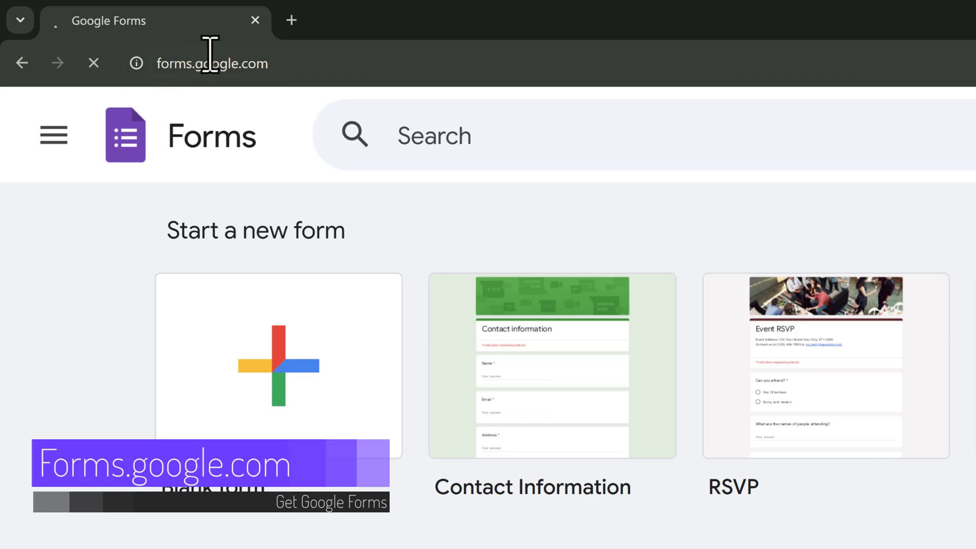
- Load docs.google.com/forms, without the suggested completion, to reach the Forms home page
{"action": "left_click", "coordinate": [224, 63]}
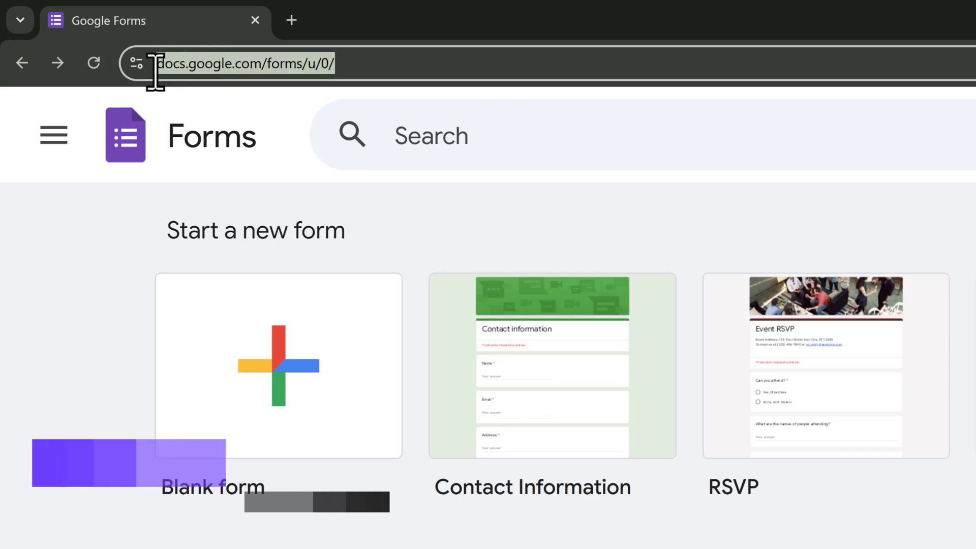
{"action": "type", "text": "docs.google.com/forms"}
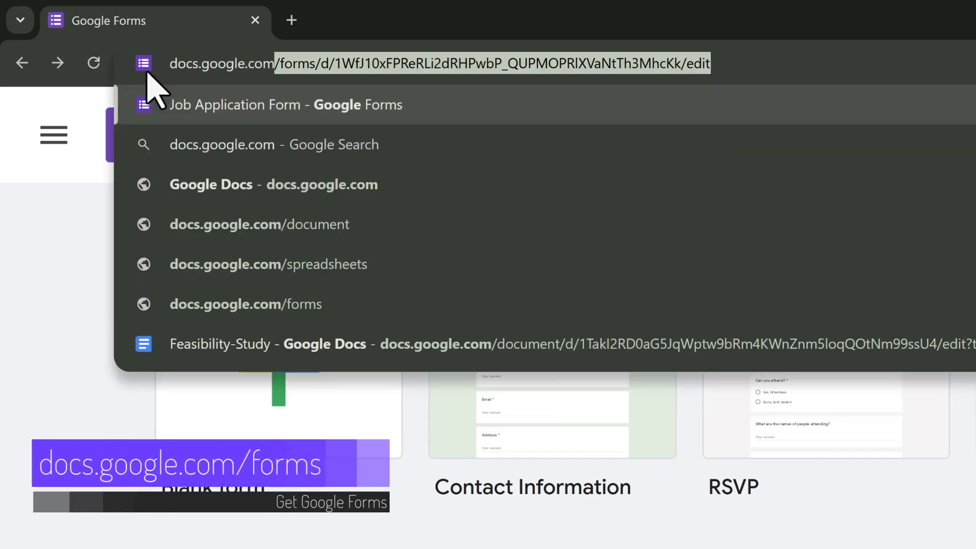
{"action": "key", "text": "Delete"}
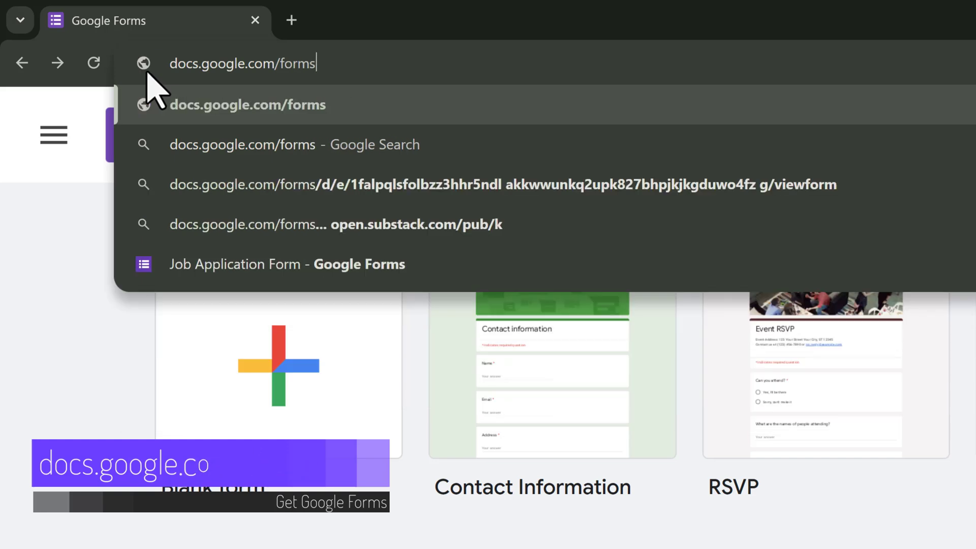
{"action": "key", "text": "Return"}
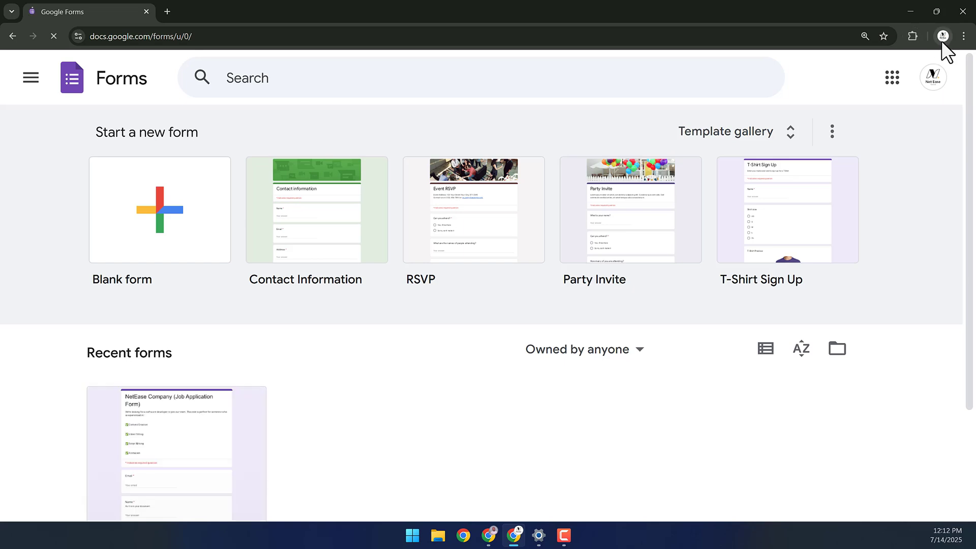
- Open Google Drive in a new tab from the Google apps grid
{"action": "left_click", "coordinate": [893, 79]}
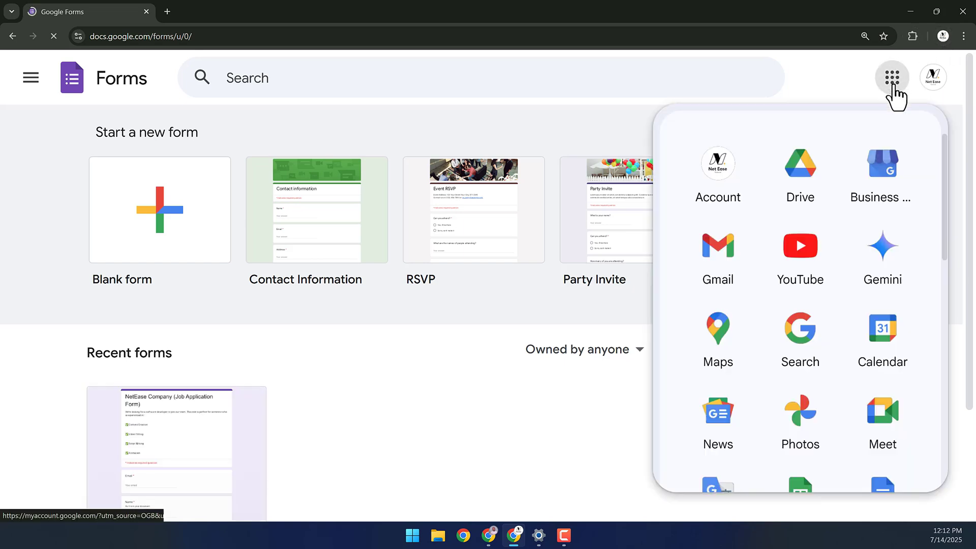
{"action": "scroll", "coordinate": [864, 285], "scroll_direction": "down", "scroll_amount": 2}
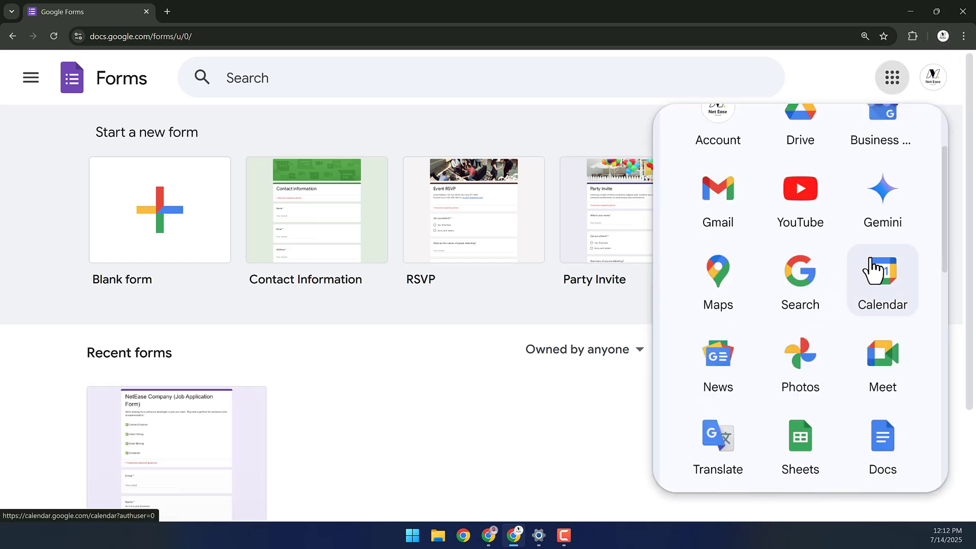
{"action": "scroll", "coordinate": [762, 153], "scroll_direction": "up", "scroll_amount": 2}
{"action": "left_click", "coordinate": [800, 163]}
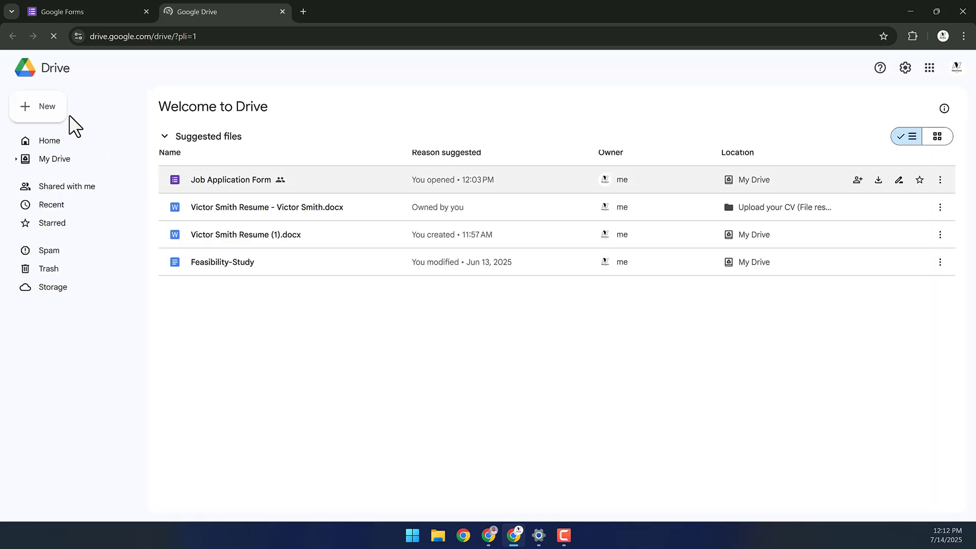
- Create a blank form via New > Google Forms in Drive, then close its tab
{"action": "left_click", "coordinate": [56, 110]}
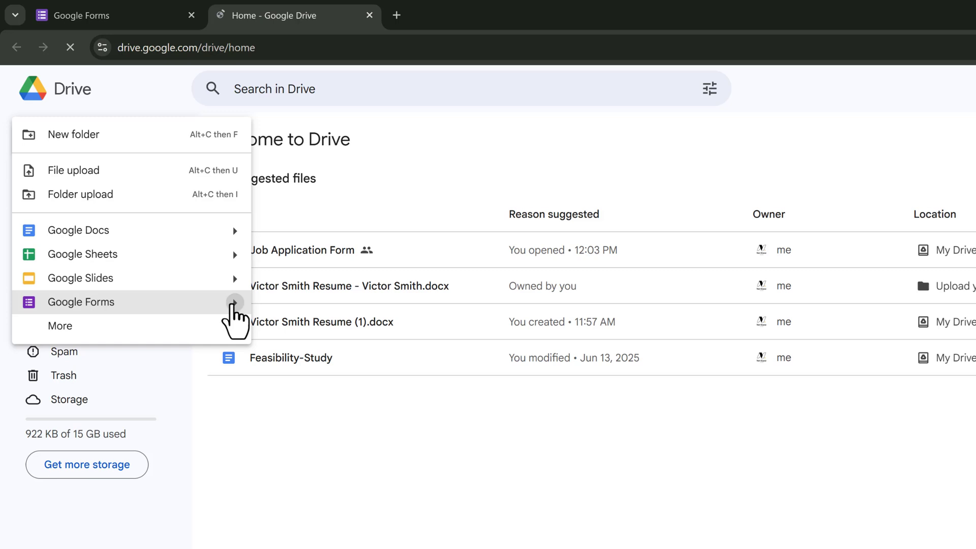
{"action": "mouse_move", "coordinate": [191, 304]}
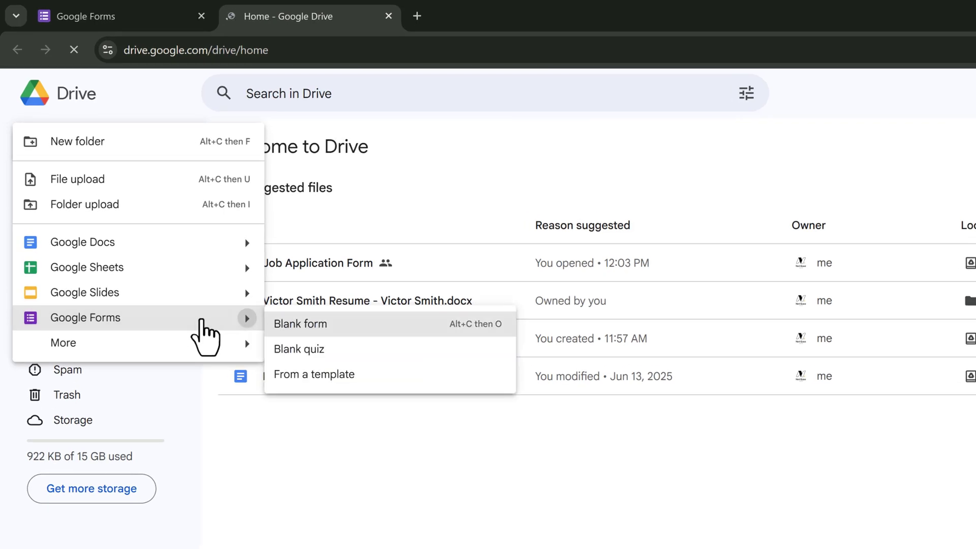
{"action": "left_click", "coordinate": [201, 320]}
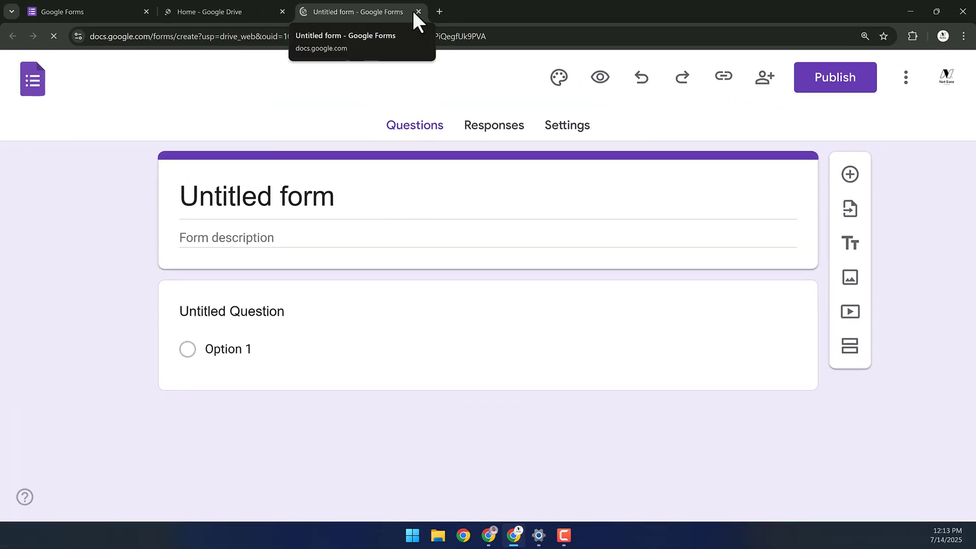
{"action": "key", "text": "ctrl+w"}
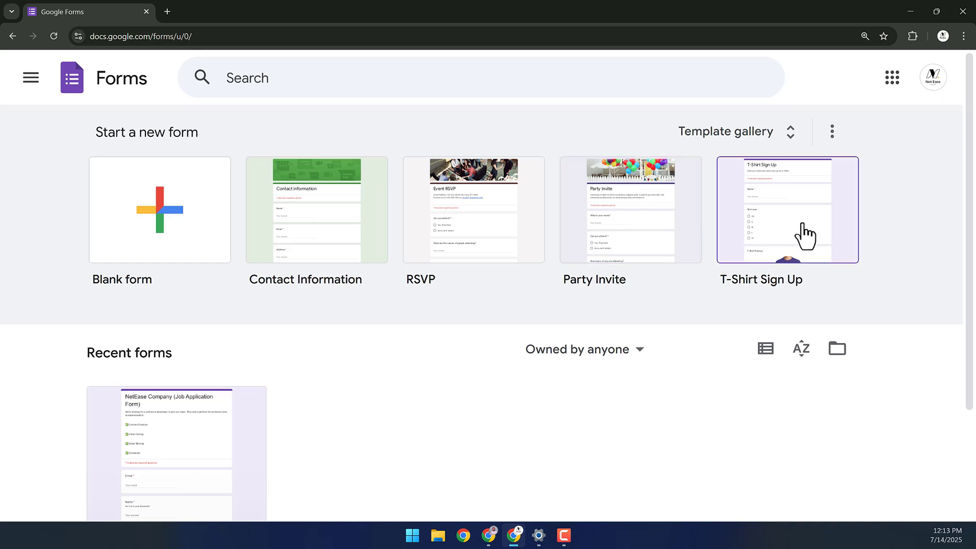
- Check the Recent forms list and its Owned by anyone filter, leaving the filter unchanged
{"action": "scroll", "coordinate": [218, 391], "scroll_direction": "down", "scroll_amount": 1}
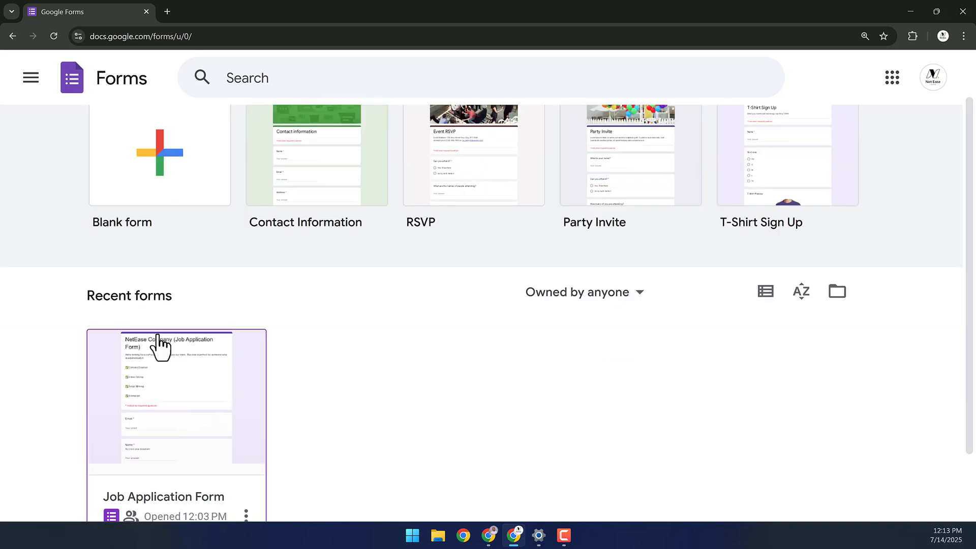
{"action": "scroll", "coordinate": [188, 371], "scroll_direction": "down", "scroll_amount": 2}
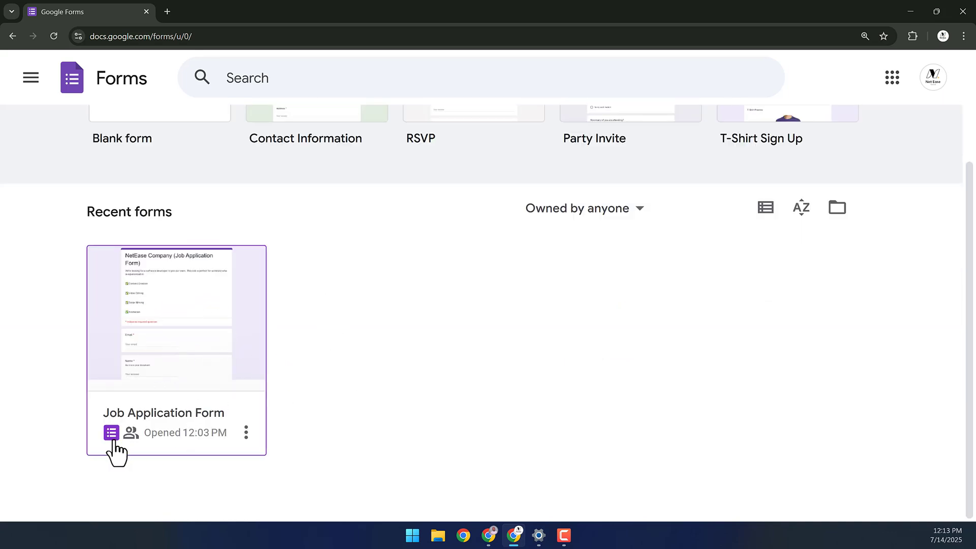
{"action": "left_click", "coordinate": [619, 212]}
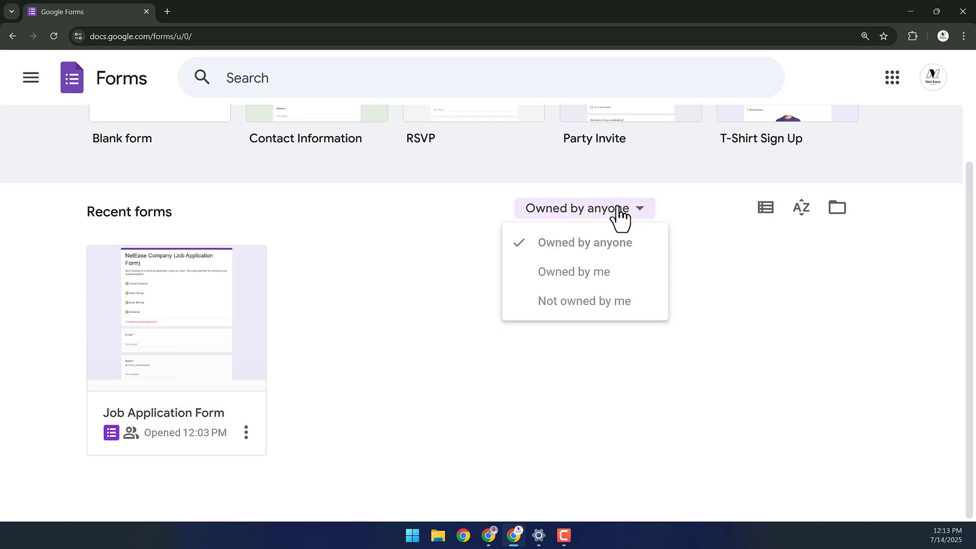
{"action": "left_click", "coordinate": [477, 359]}
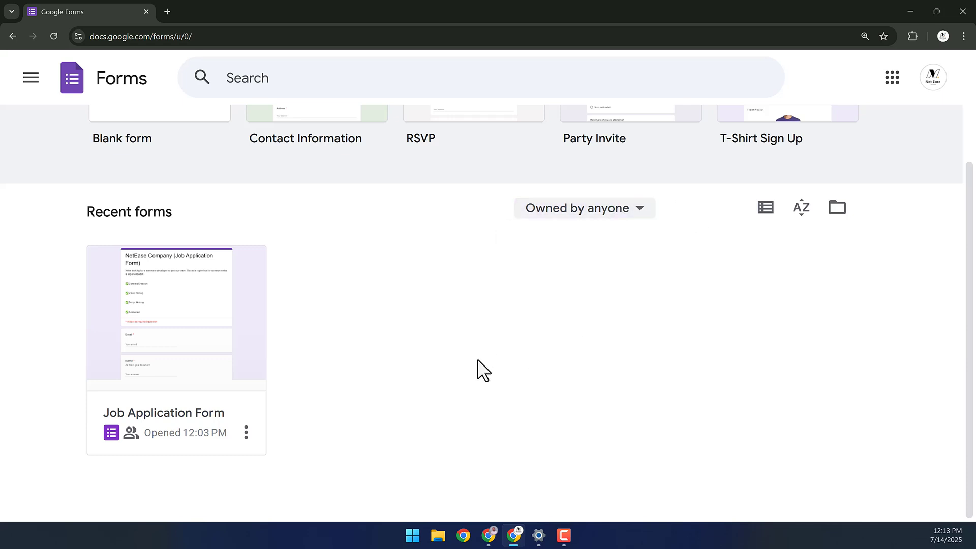
{"action": "scroll", "coordinate": [368, 390], "scroll_direction": "up", "scroll_amount": 3}
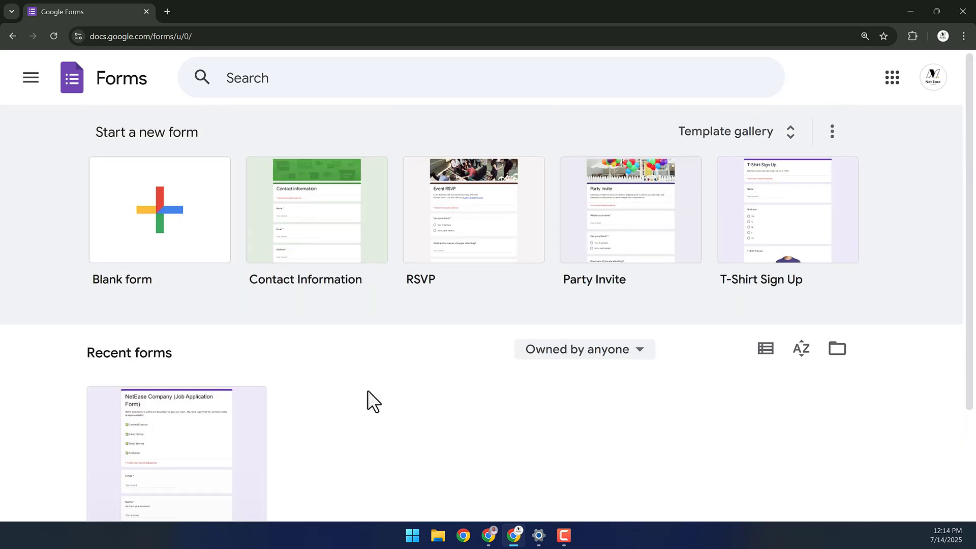
- Start a new blank form and rename its file 'Joba Application F'
{"action": "left_click", "coordinate": [166, 208]}
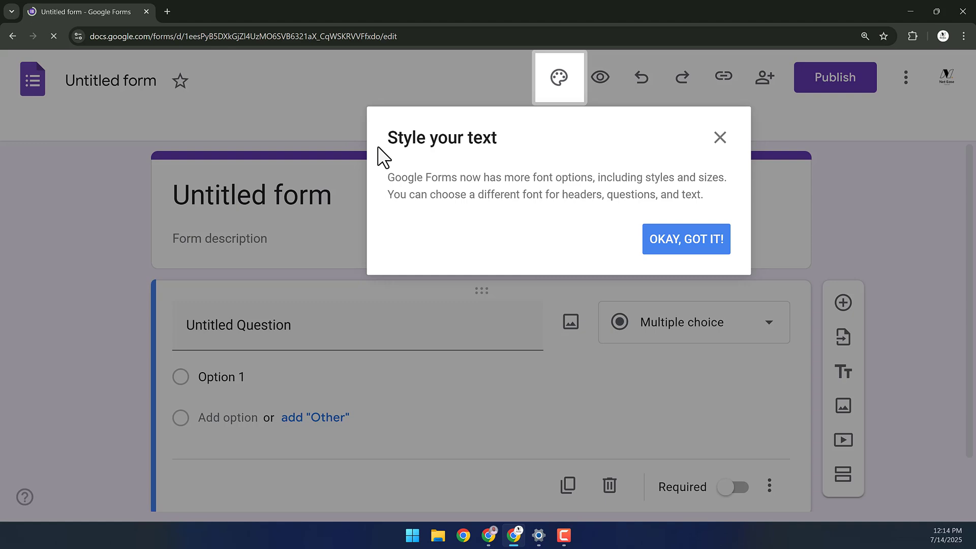
{"action": "left_click", "coordinate": [684, 238]}
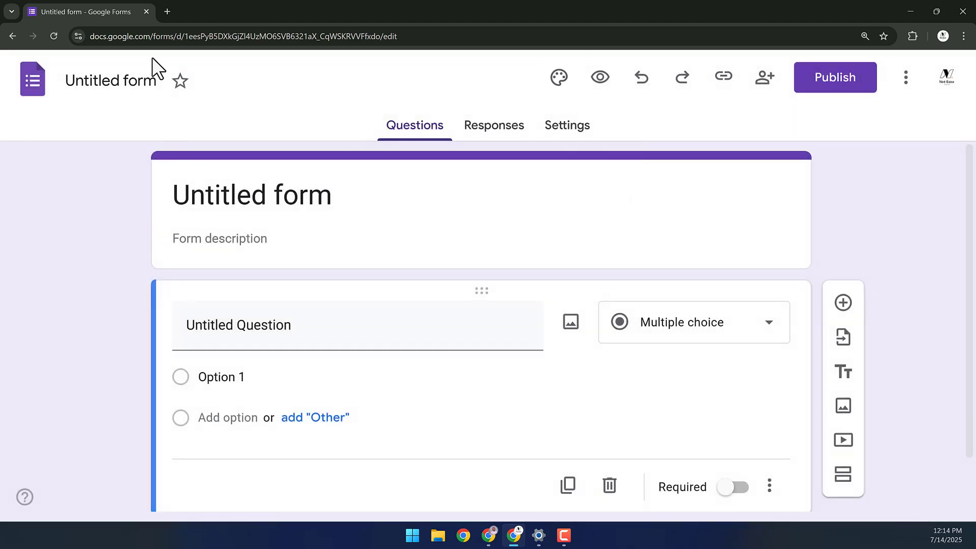
{"action": "left_click", "coordinate": [128, 82]}
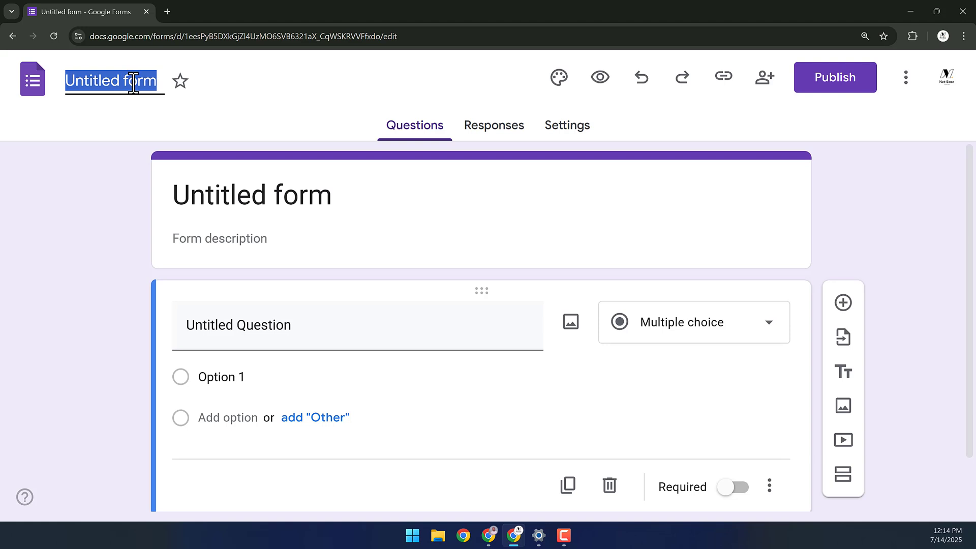
{"action": "type", "text": "Joba"}
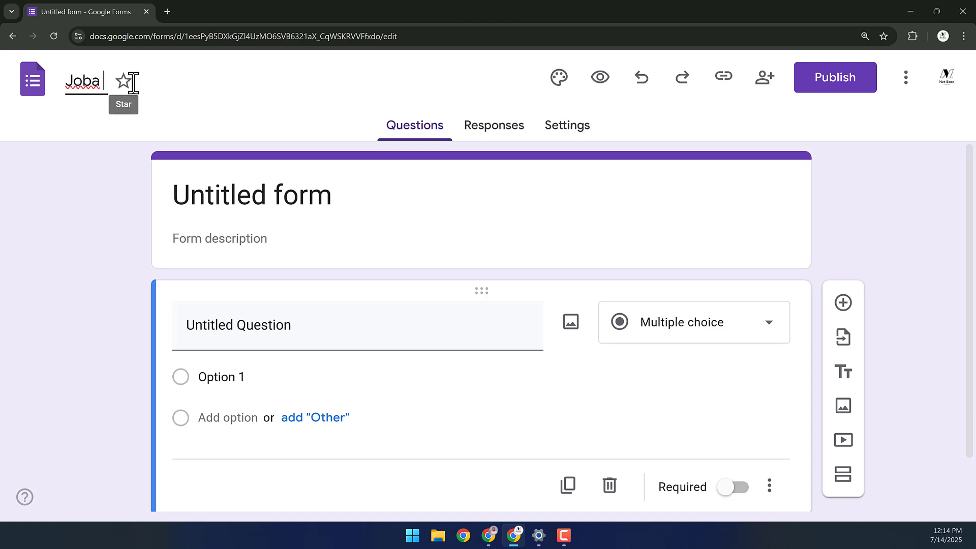
{"action": "key", "text": "BackSpace"}
{"action": "type", "text": " Application"}
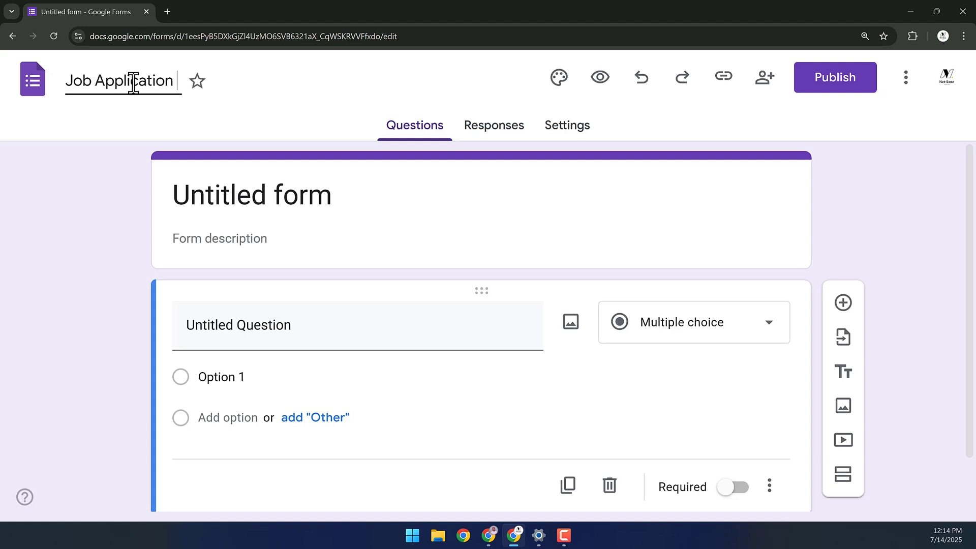
{"action": "type", "text": " F"}
{"action": "left_click", "coordinate": [352, 197]}
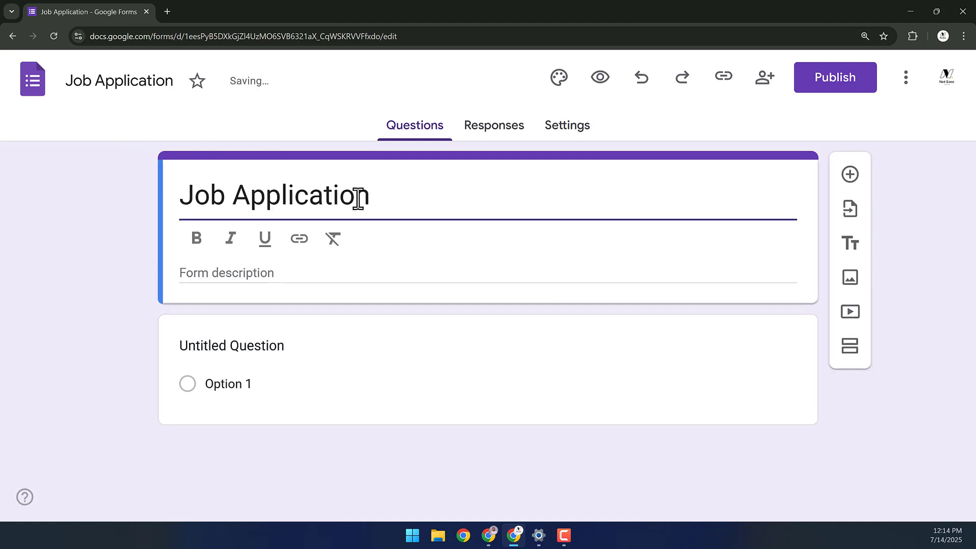
- Edit the form header title, keeping it as Job Application
{"action": "left_click", "coordinate": [186, 196]}
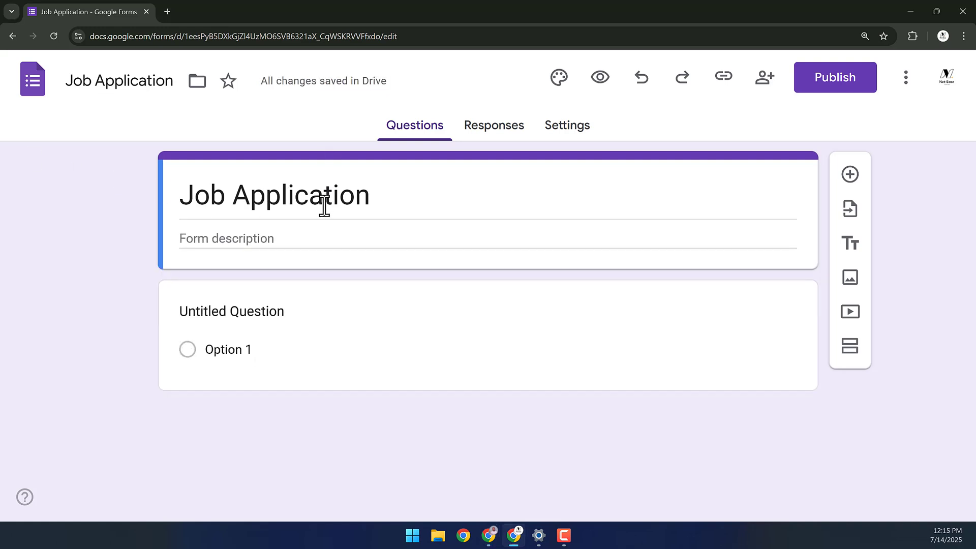
{"action": "triple_click", "coordinate": [323, 206]}
{"action": "key", "text": "BackSpace"}
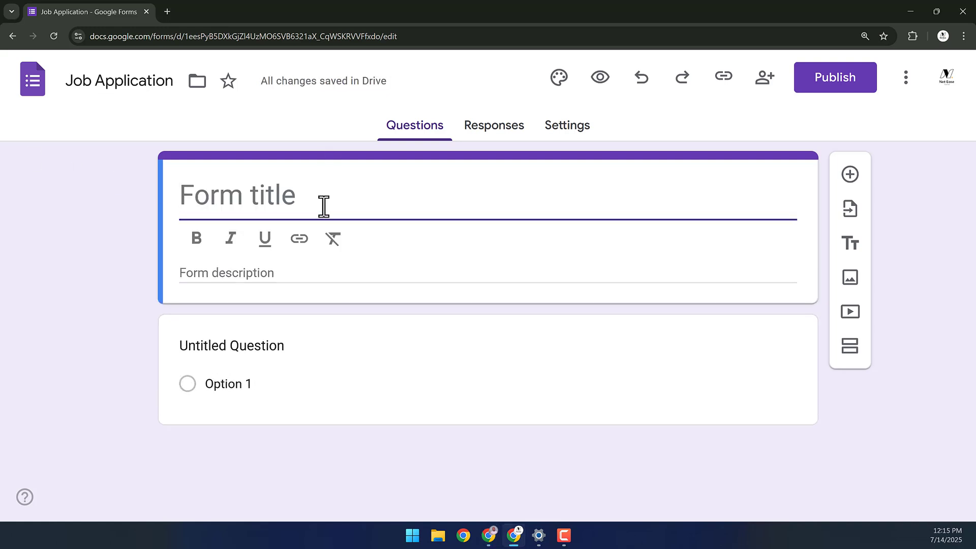
{"action": "key", "text": "ctrl+z"}
{"action": "left_click", "coordinate": [67, 338]}
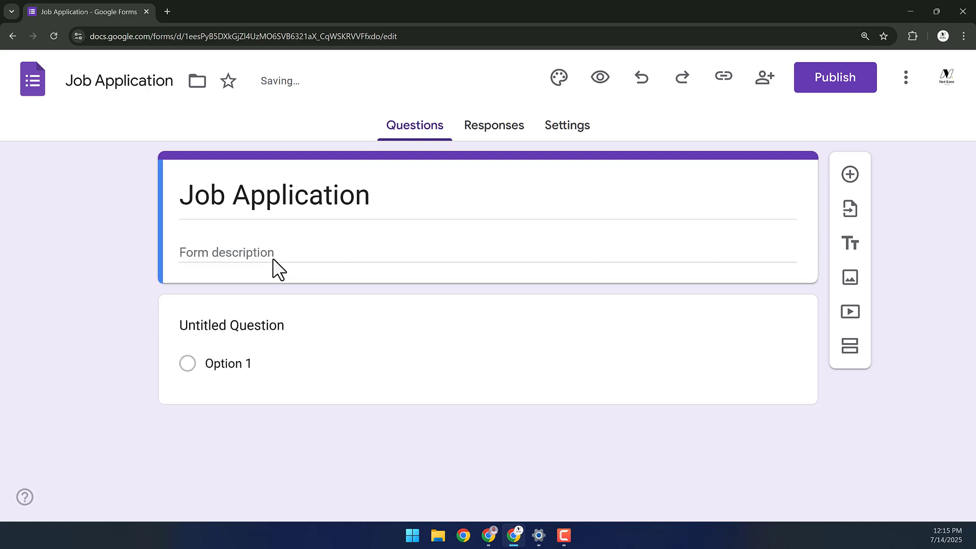
{"action": "left_click", "coordinate": [363, 209]}
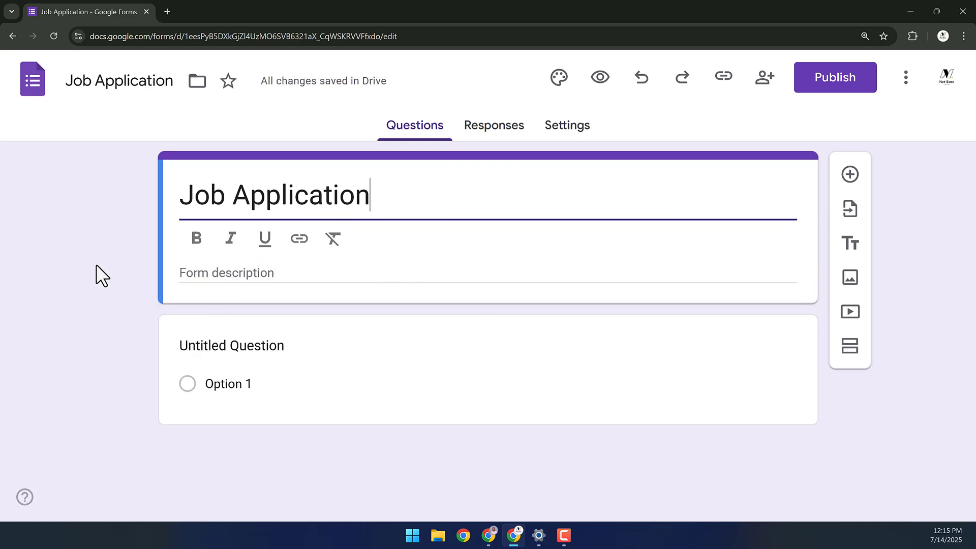
{"action": "left_click", "coordinate": [444, 126]}
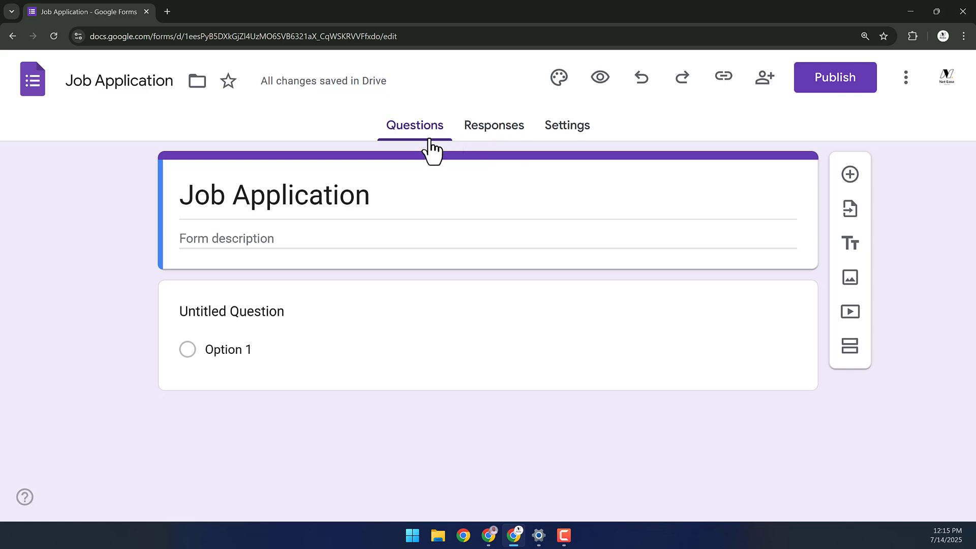
{"action": "left_click", "coordinate": [503, 135]}
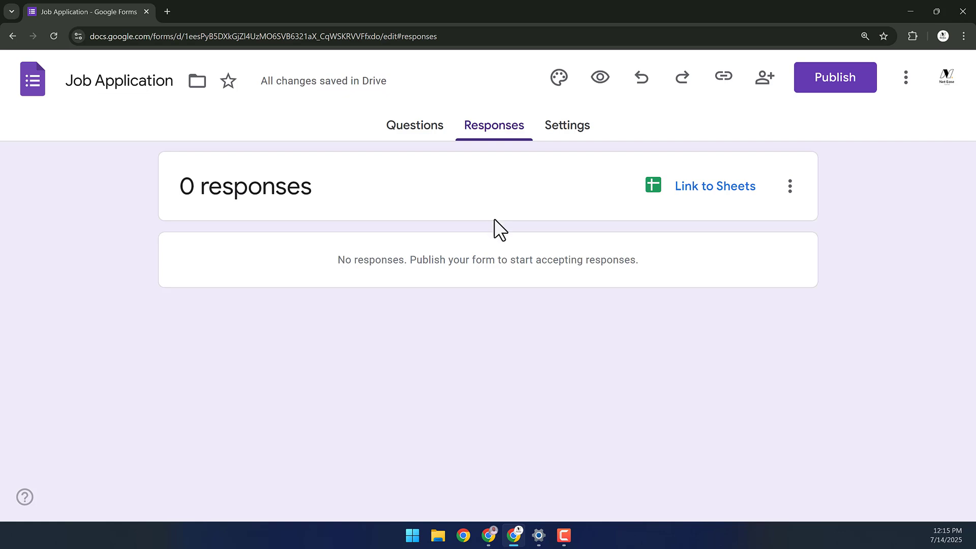
{"action": "left_click", "coordinate": [567, 134]}
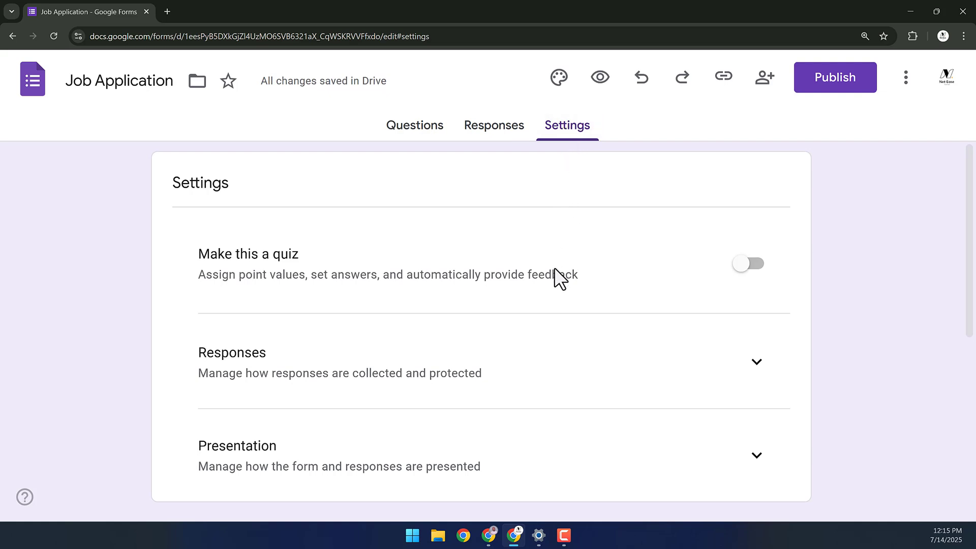
{"action": "left_click", "coordinate": [429, 136]}
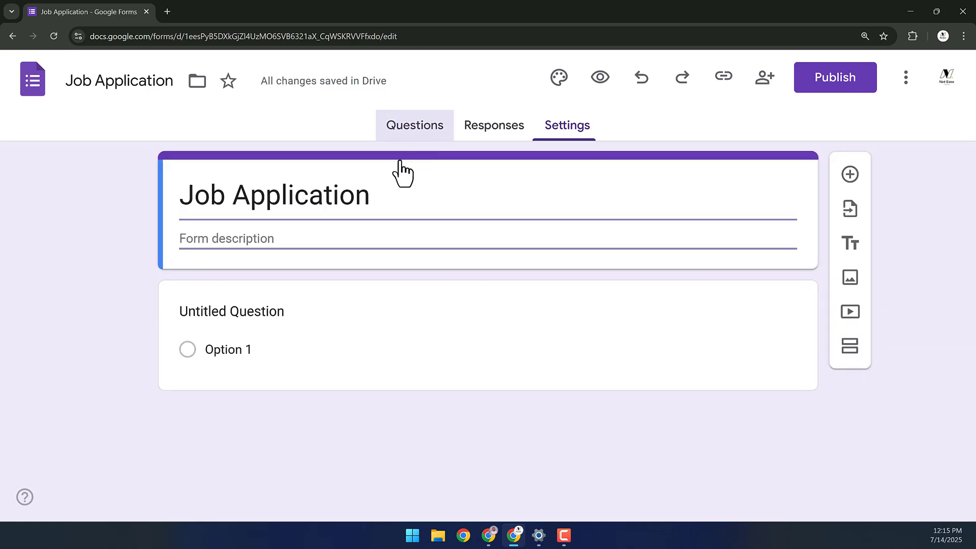
- Replace the form title with 'NetEase LTD (Job Application Form)', fixing its capitalisation
{"action": "triple_click", "coordinate": [314, 206]}
{"action": "type", "text": "Netease LTD (Job Application Form)"}
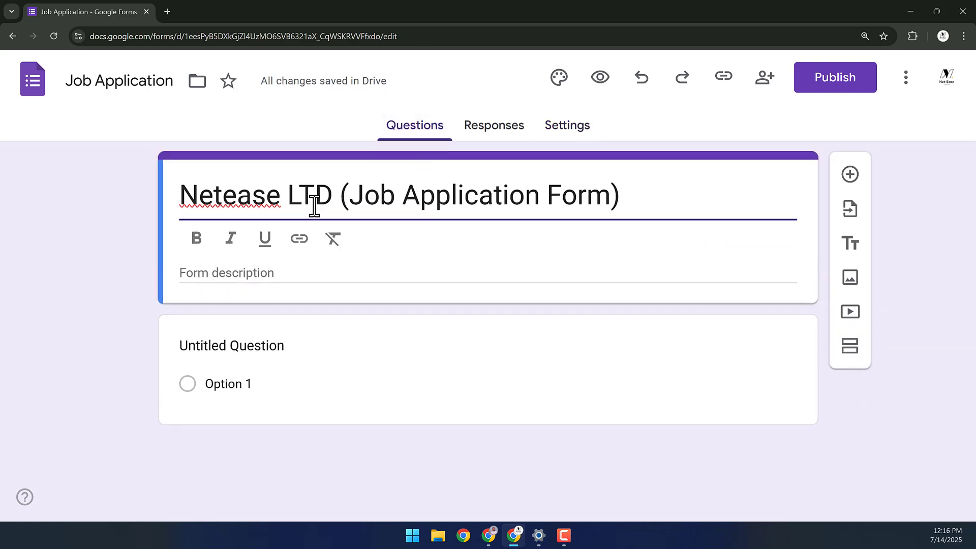
{"action": "left_click", "coordinate": [238, 199]}
{"action": "key", "text": "BackSpace"}
{"action": "type", "text": "E"}
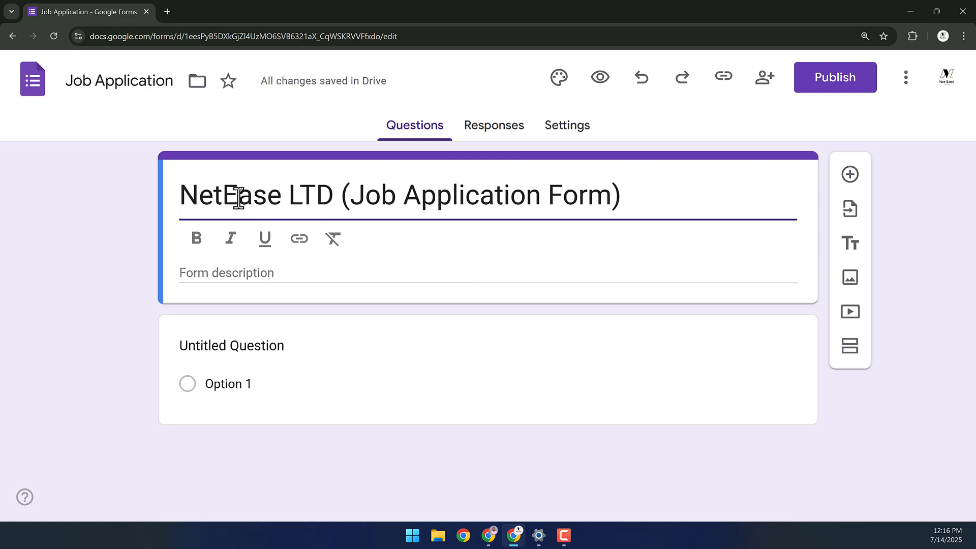
{"action": "left_click", "coordinate": [325, 201]}
{"action": "key", "text": "Right"}
{"action": "key", "text": "BackSpace"}
{"action": "key", "text": "BackSpace"}
{"action": "type", "text": "te"}
{"action": "key", "text": "BackSpace"}
{"action": "key", "text": "BackSpace"}
{"action": "type", "text": "TD"}
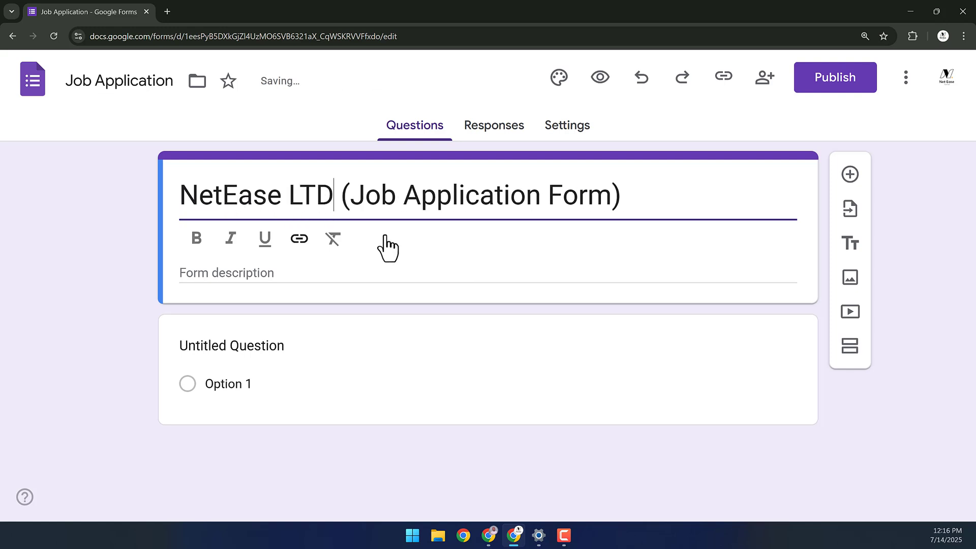
- Paste a job description plus Content Creation, Video Editing, Script Writing, Animation skill lines
{"action": "left_click", "coordinate": [213, 276]}
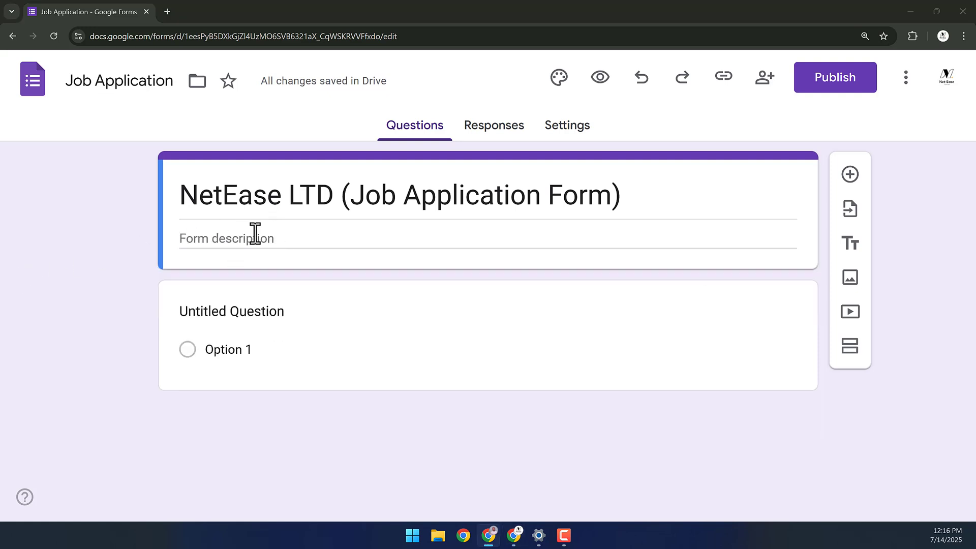
{"action": "left_click", "coordinate": [251, 238]}
{"action": "type", "text": "We’re looking for a software developer to join our team. This role is perfect for someone who is experienced in:"}
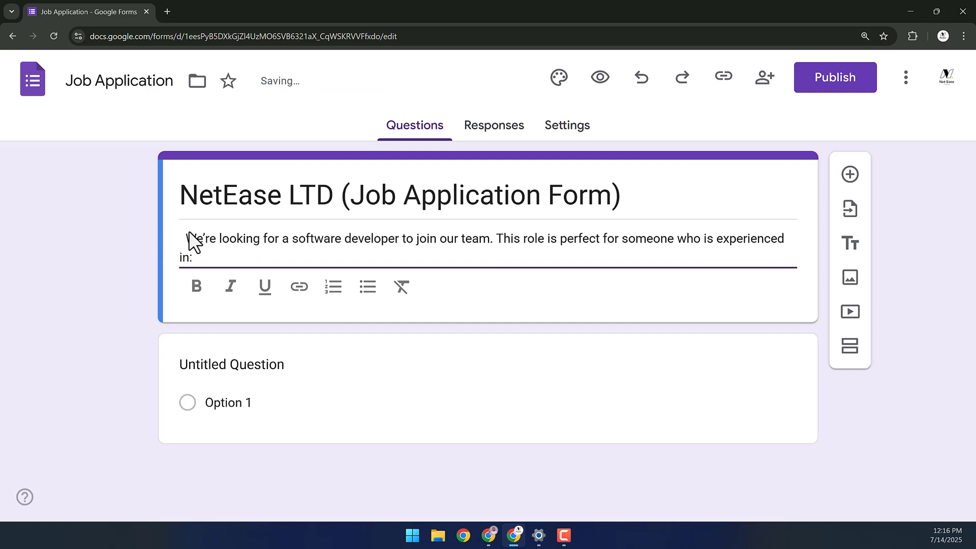
{"action": "key", "text": "Return"}
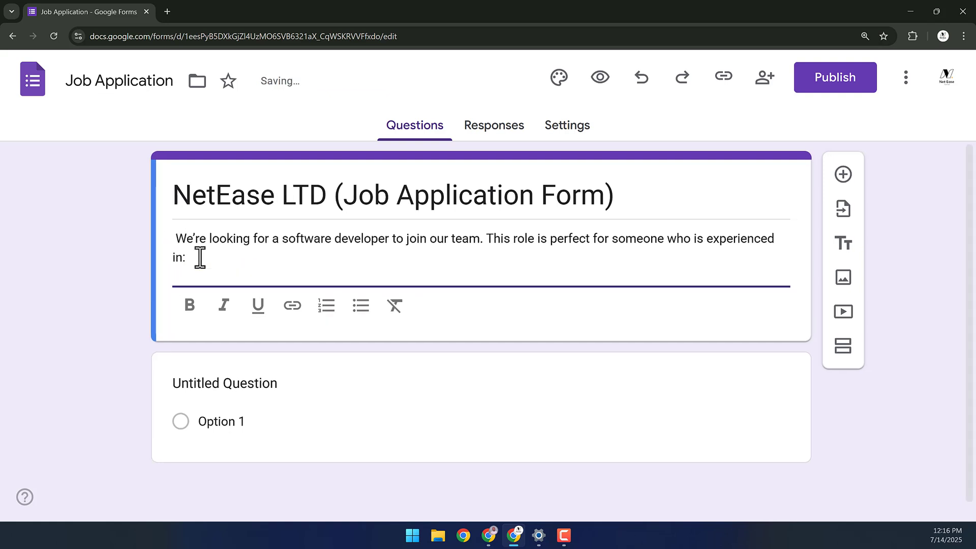
{"action": "type", "text": "✅ Content Creation ✅ Video Editing ✅ Script Writing ✅ Animation"}
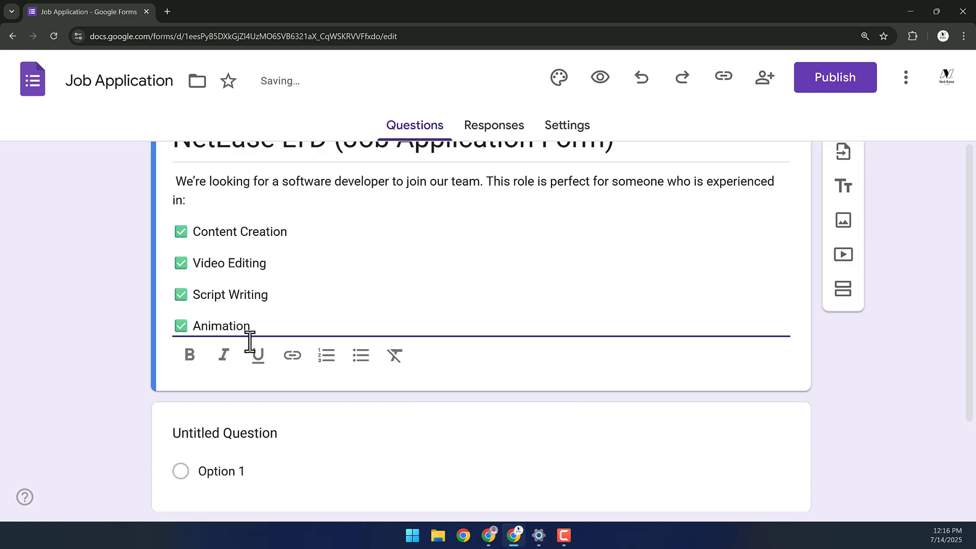
{"action": "scroll", "coordinate": [249, 337], "scroll_direction": "down", "scroll_amount": 1}
{"action": "scroll", "coordinate": [247, 259], "scroll_direction": "up", "scroll_amount": 1}
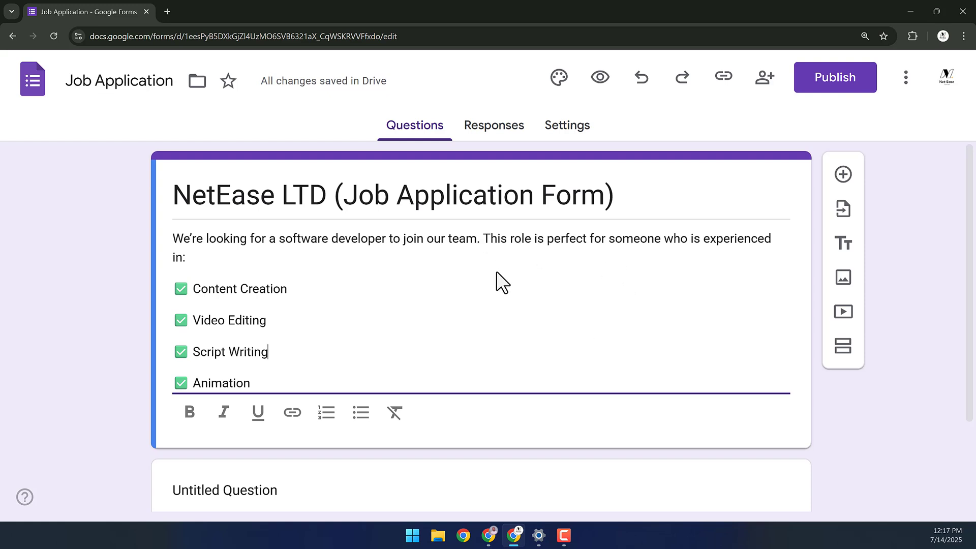
{"action": "scroll", "coordinate": [610, 312], "scroll_direction": "down", "scroll_amount": 2}
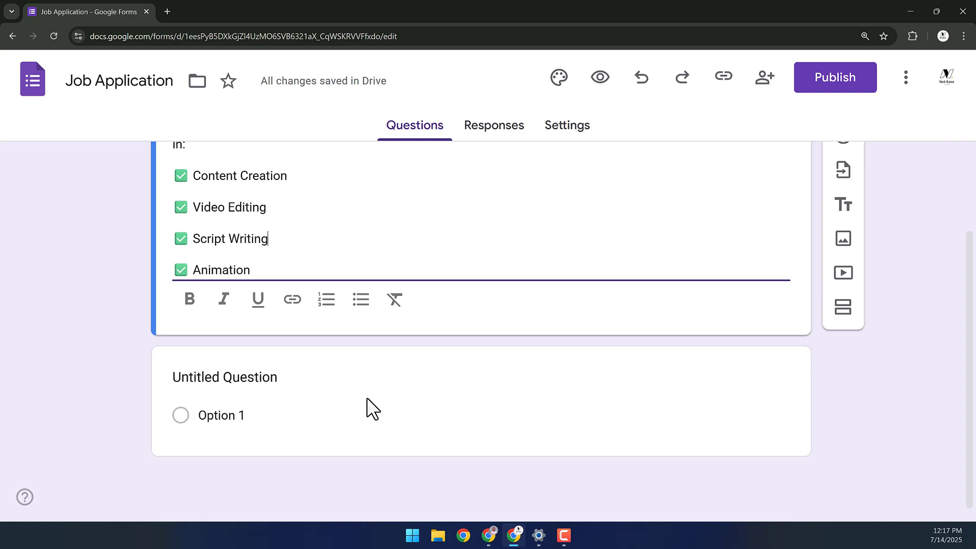
- Change the first question's type to Short answer
{"action": "left_click", "coordinate": [367, 405]}
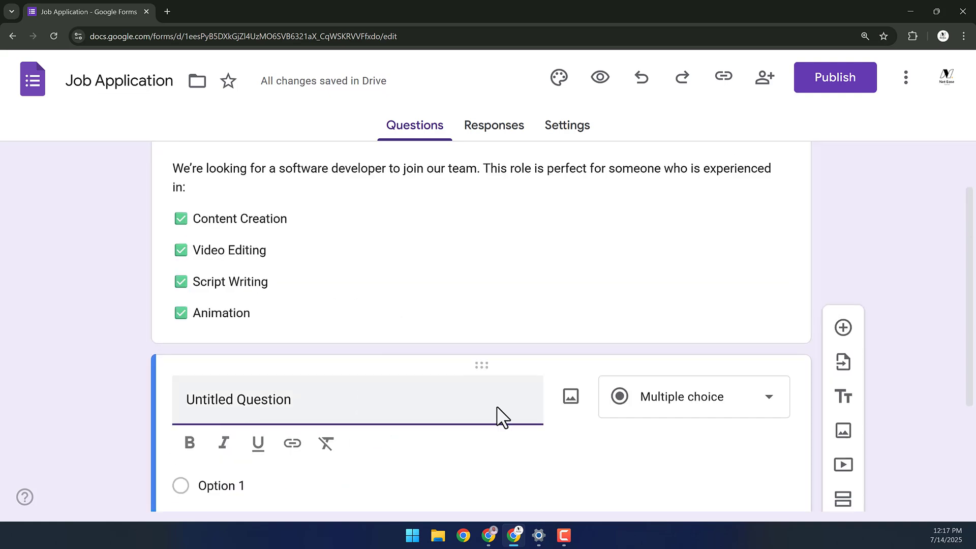
{"action": "left_click", "coordinate": [381, 485]}
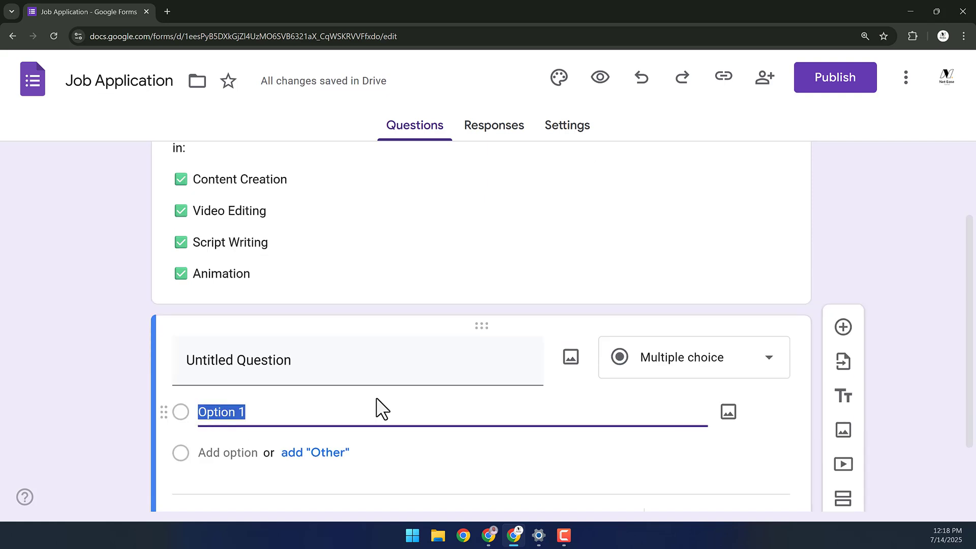
{"action": "left_click", "coordinate": [677, 361]}
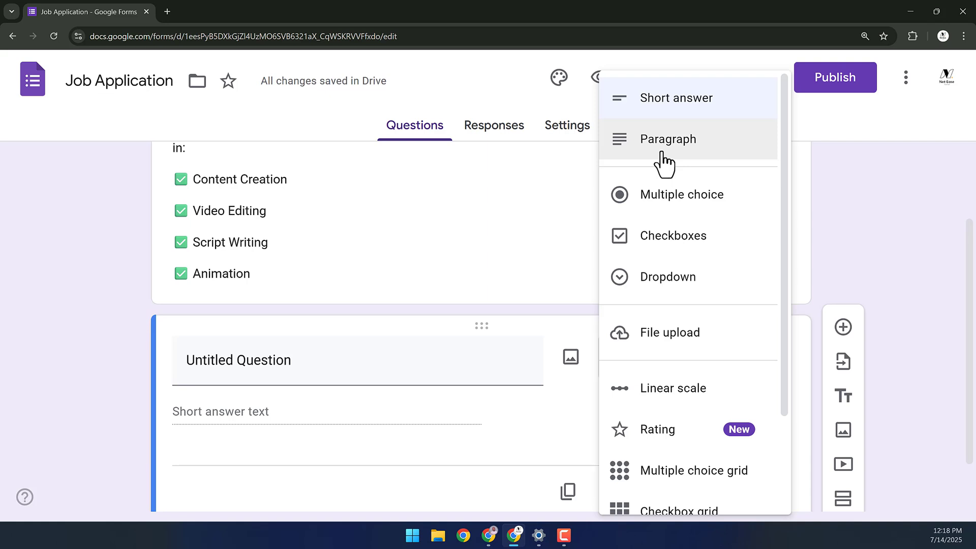
{"action": "left_click", "coordinate": [688, 113]}
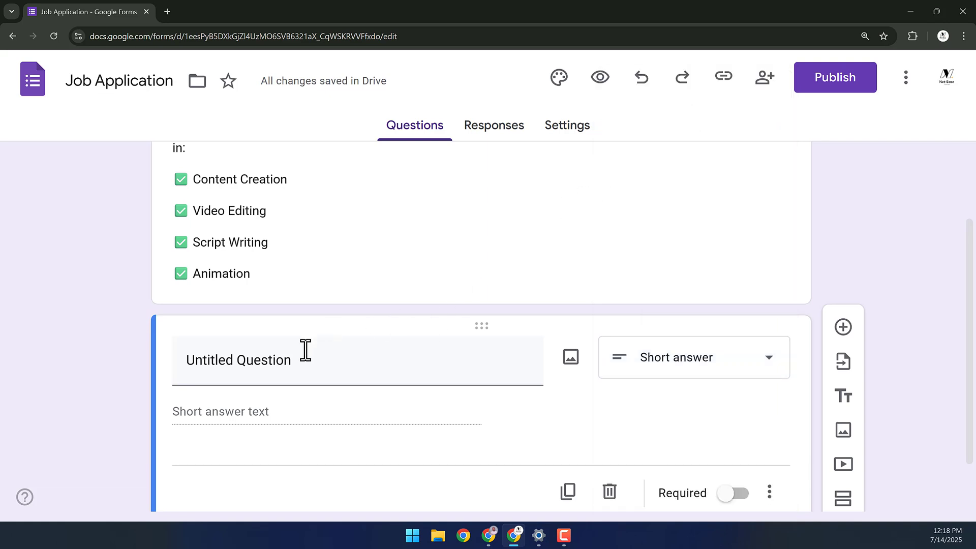
{"action": "scroll", "coordinate": [301, 340], "scroll_direction": "down", "scroll_amount": 1}
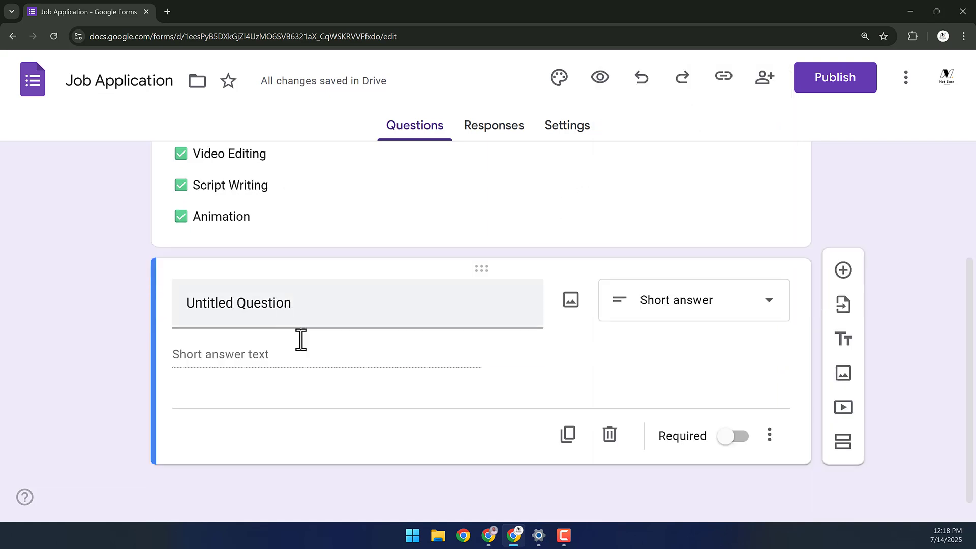
- Title the question Name, leaving it unbolded after toggling bold
{"action": "left_click", "coordinate": [312, 311]}
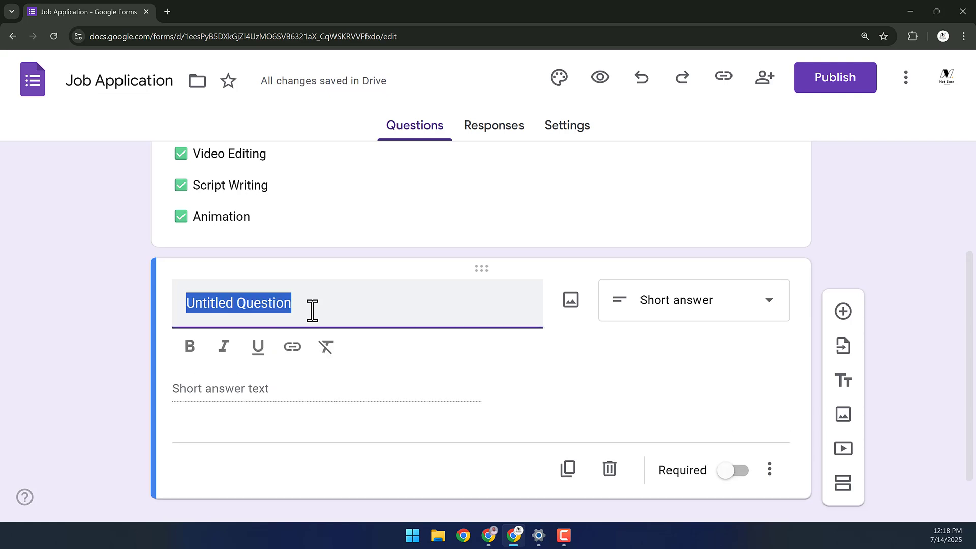
{"action": "type", "text": "Name"}
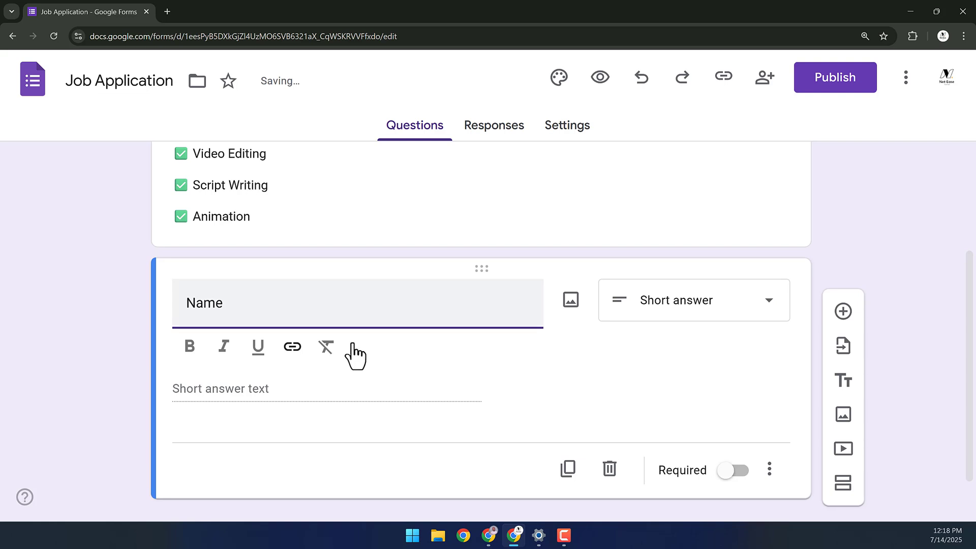
{"action": "double_click", "coordinate": [216, 303]}
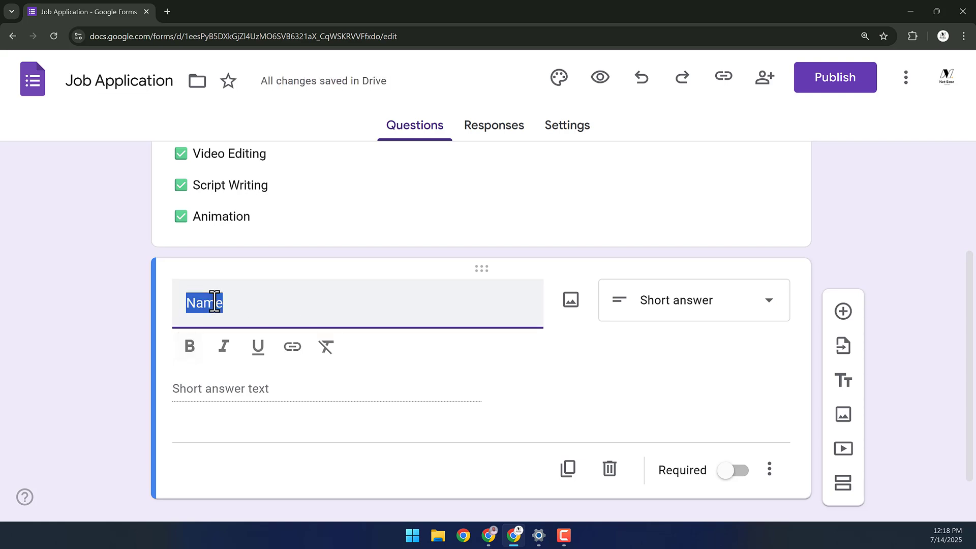
{"action": "left_click", "coordinate": [189, 347]}
{"action": "left_click", "coordinate": [259, 305]}
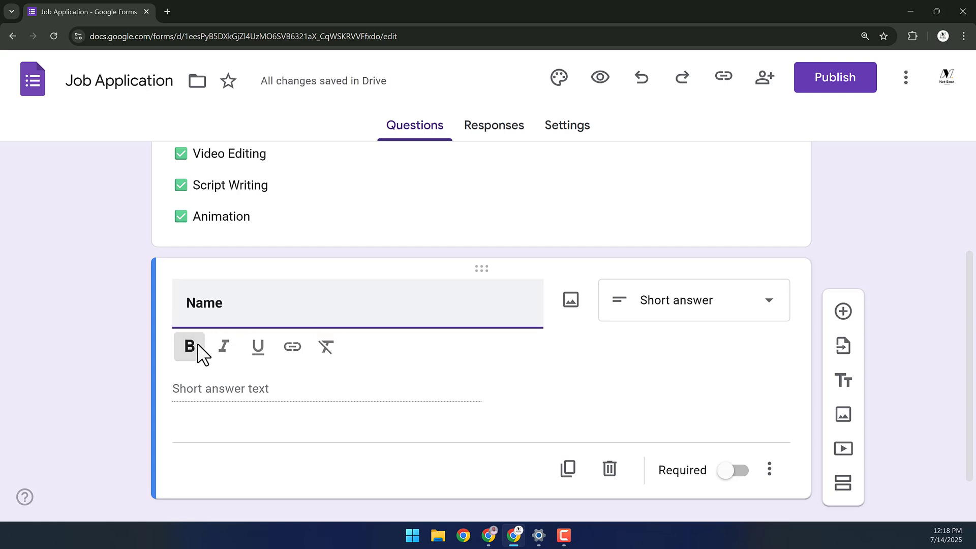
{"action": "left_click", "coordinate": [198, 343]}
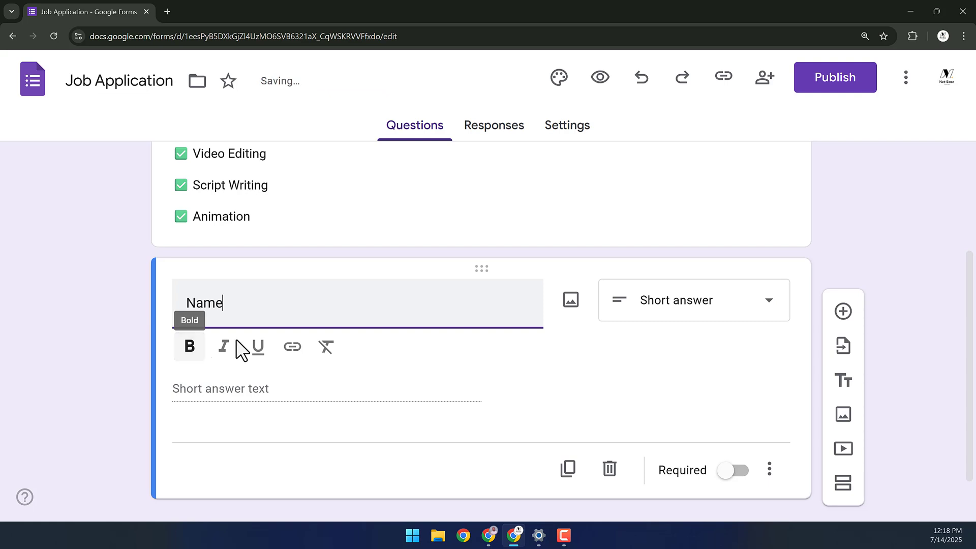
{"action": "left_click", "coordinate": [575, 304]}
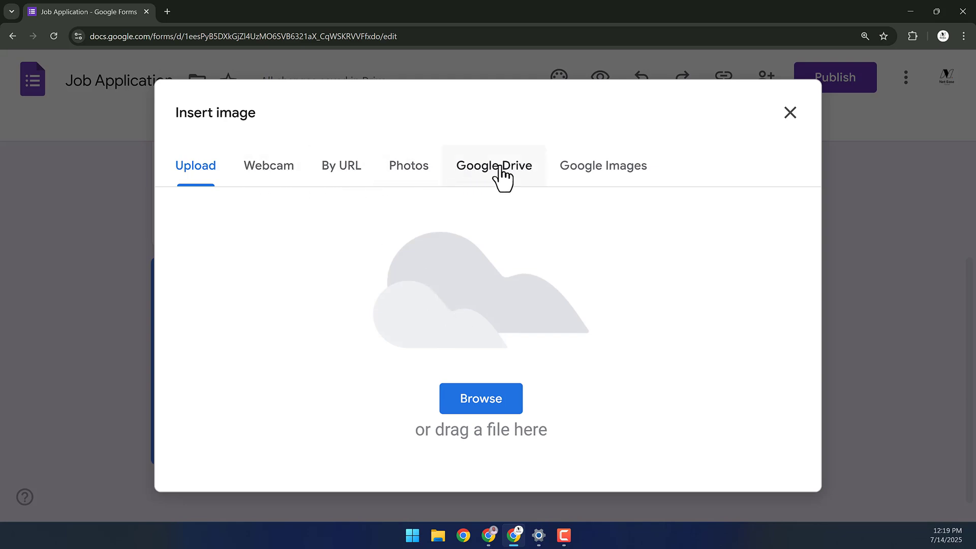
{"action": "left_click", "coordinate": [491, 397]}
{"action": "left_click", "coordinate": [152, 131]}
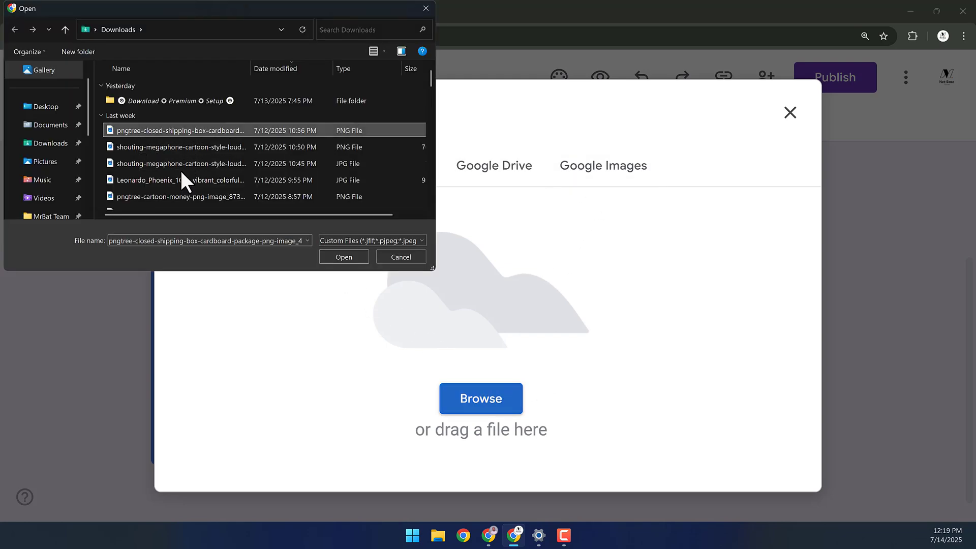
{"action": "left_click", "coordinate": [343, 258]}
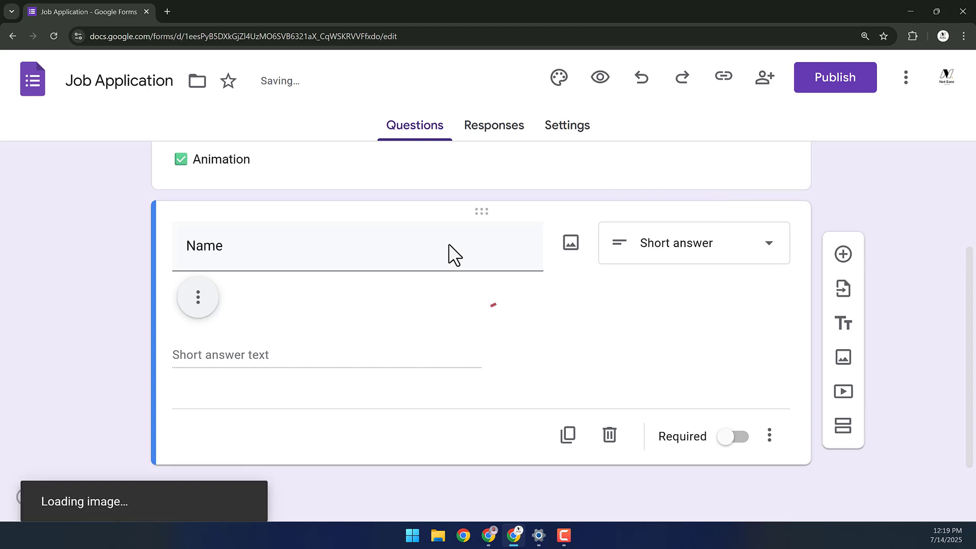
{"action": "scroll", "coordinate": [313, 351], "scroll_direction": "down", "scroll_amount": 4}
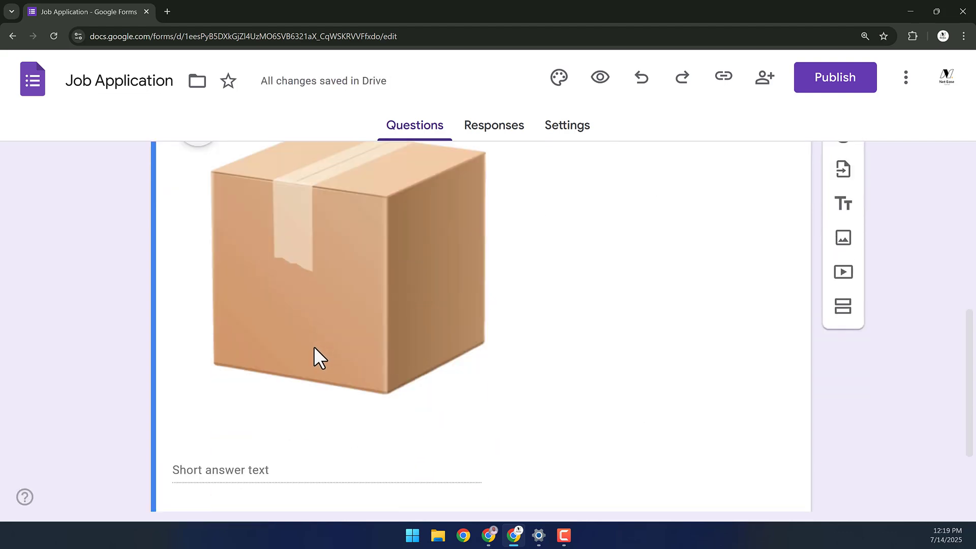
{"action": "scroll", "coordinate": [263, 218], "scroll_direction": "up", "scroll_amount": 3}
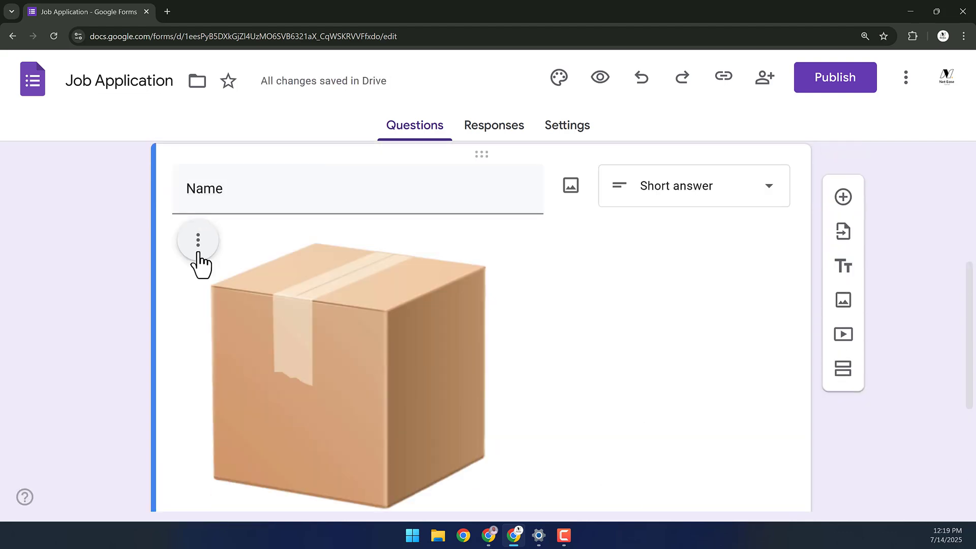
{"action": "left_click", "coordinate": [197, 240]}
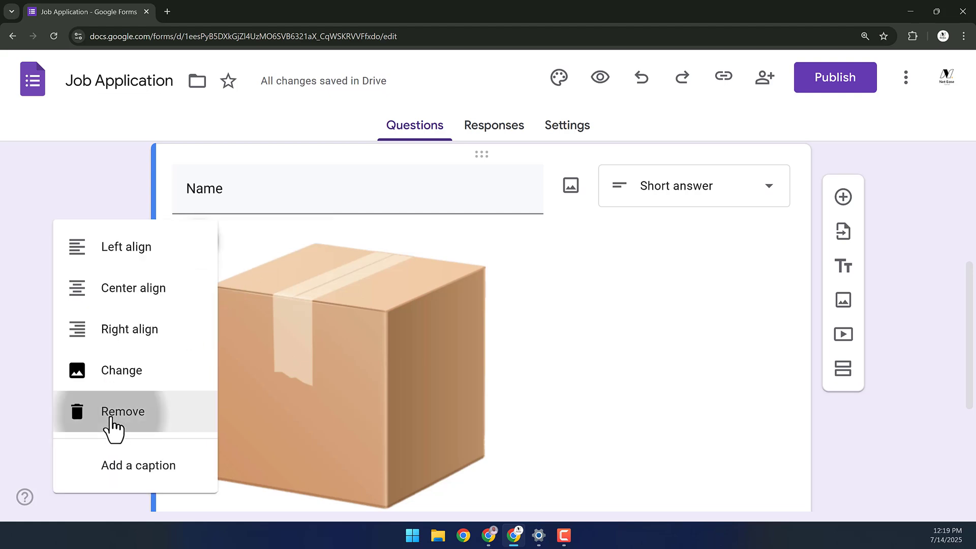
{"action": "left_click", "coordinate": [122, 409]}
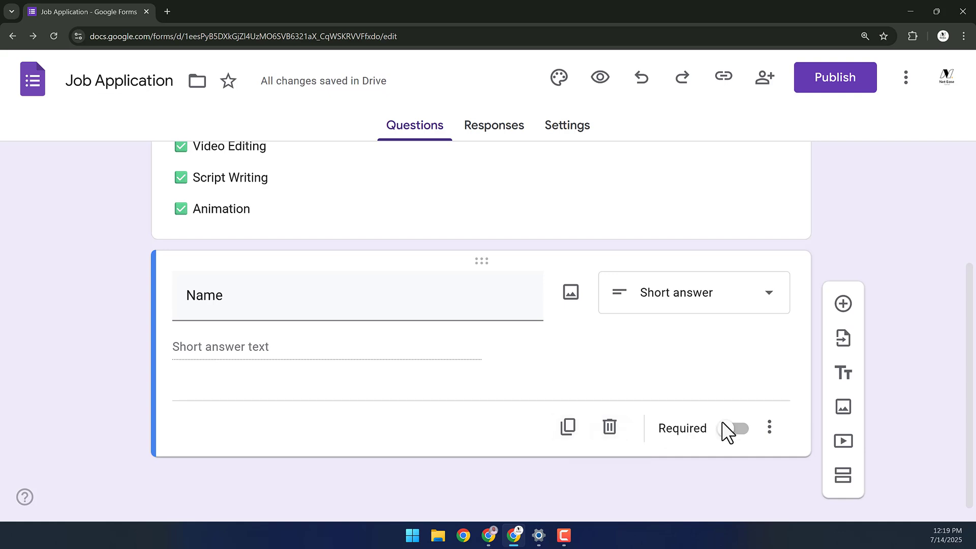
- Make Name required and give it the description 'As it is in your documents.'
{"action": "left_click", "coordinate": [737, 429]}
{"action": "left_click", "coordinate": [771, 432]}
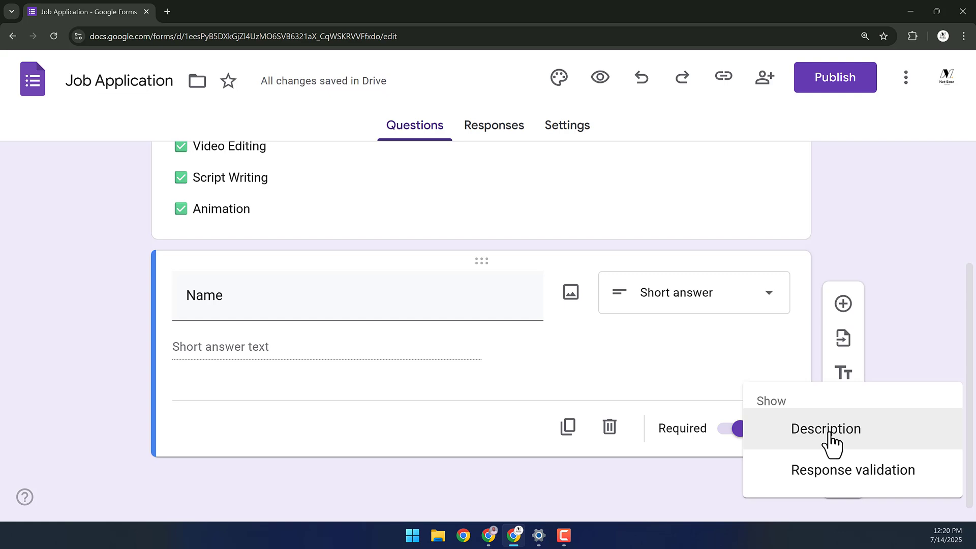
{"action": "left_click", "coordinate": [831, 437]}
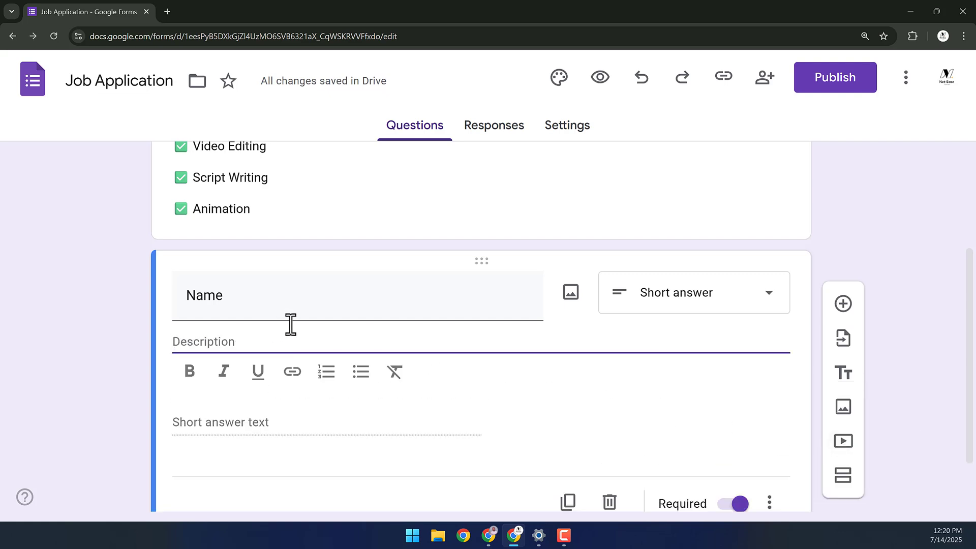
{"action": "type", "text": "As"}
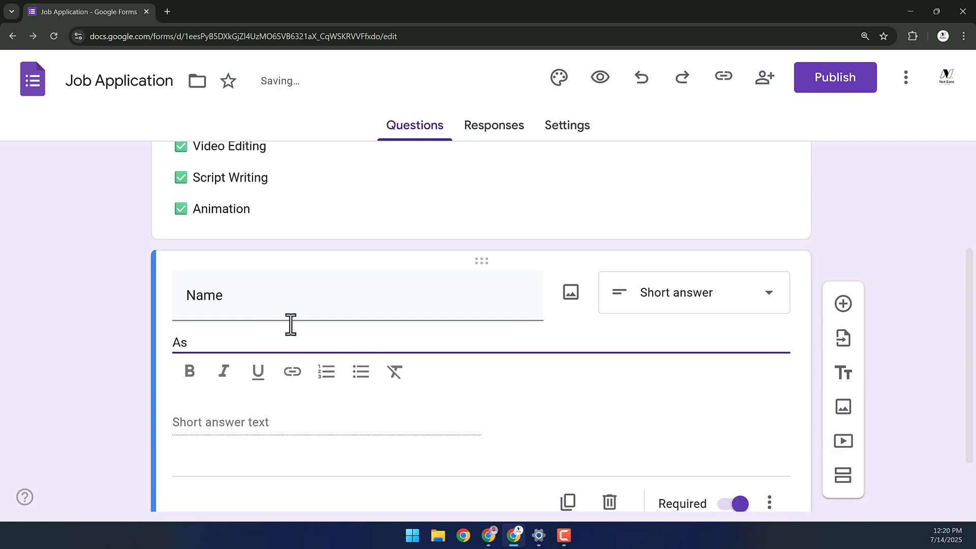
{"action": "type", "text": " it is in your document"}
{"action": "scroll", "coordinate": [291, 324], "scroll_direction": "down", "scroll_amount": 1}
{"action": "type", "text": "s."}
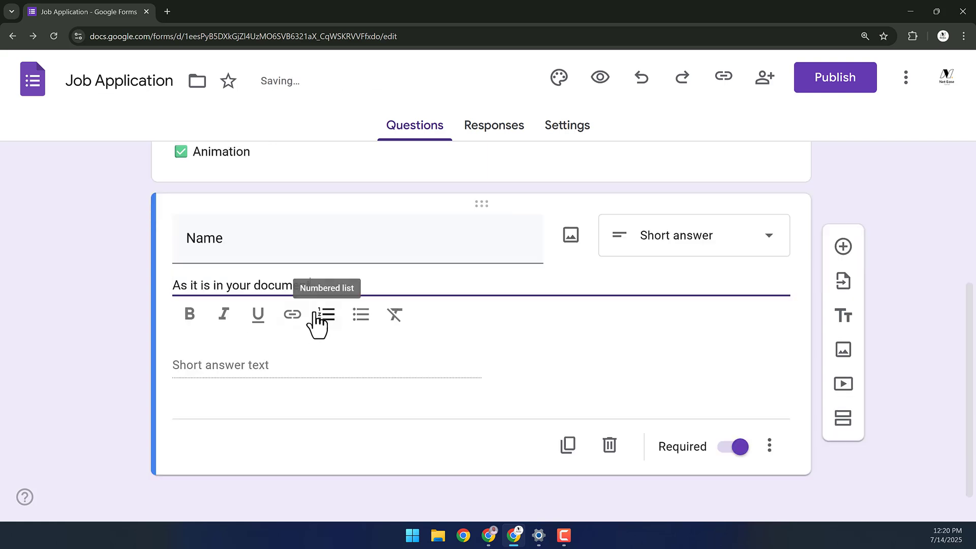
{"action": "left_click", "coordinate": [777, 460]}
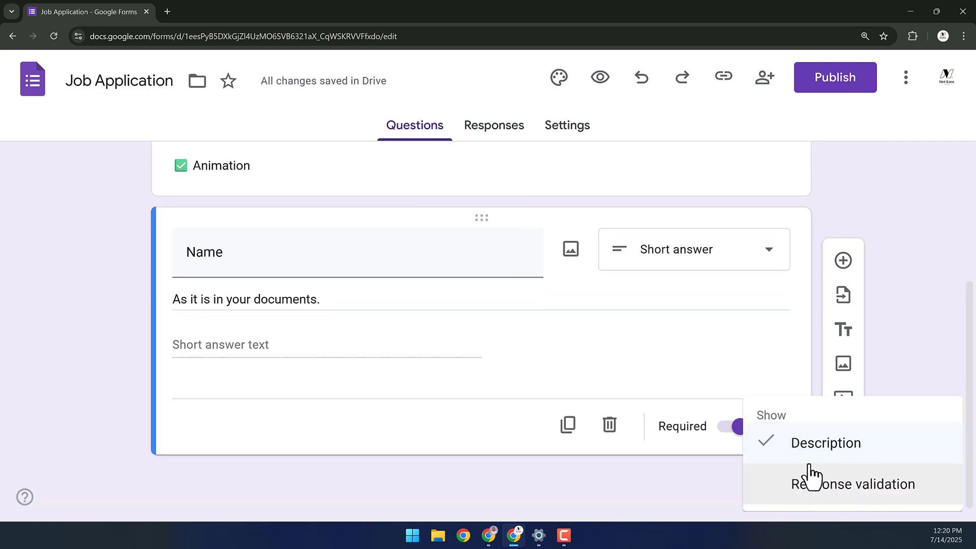
{"action": "left_click", "coordinate": [625, 362]}
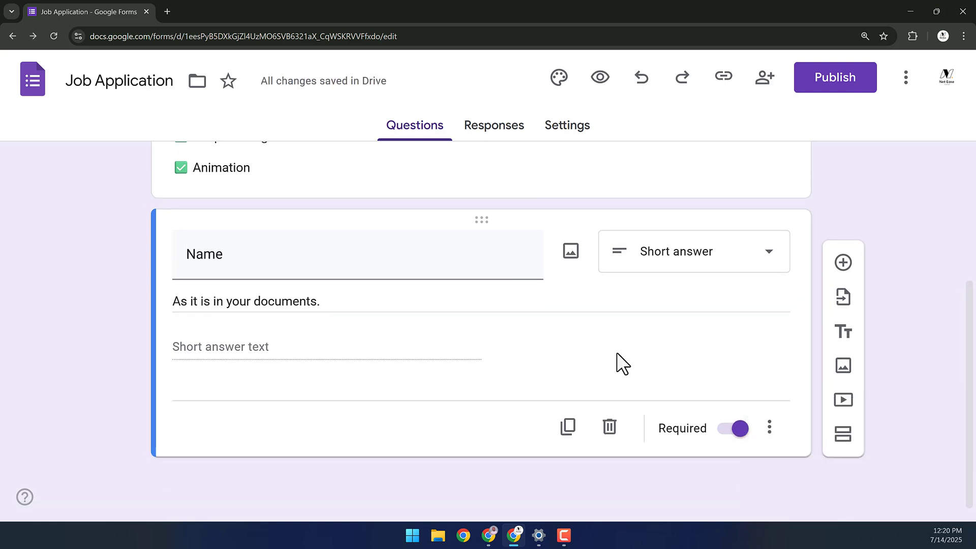
- Duplicate the Name question as Email, removing its description
{"action": "left_click", "coordinate": [568, 430]}
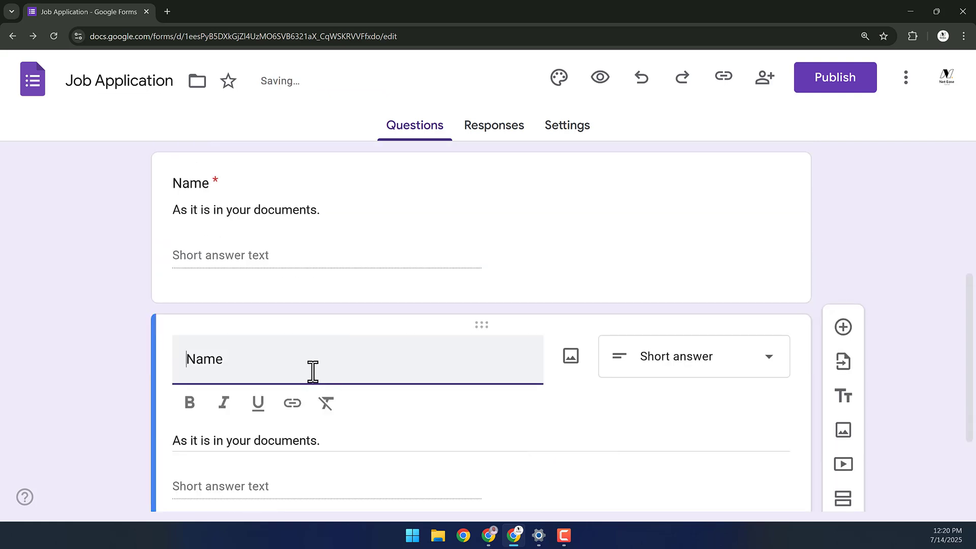
{"action": "left_click_drag", "start_coordinate": [312, 370], "coordinate": [175, 401]}
{"action": "type", "text": "Email"}
{"action": "scroll", "coordinate": [722, 406], "scroll_direction": "down", "scroll_amount": 2}
{"action": "left_click", "coordinate": [770, 466]}
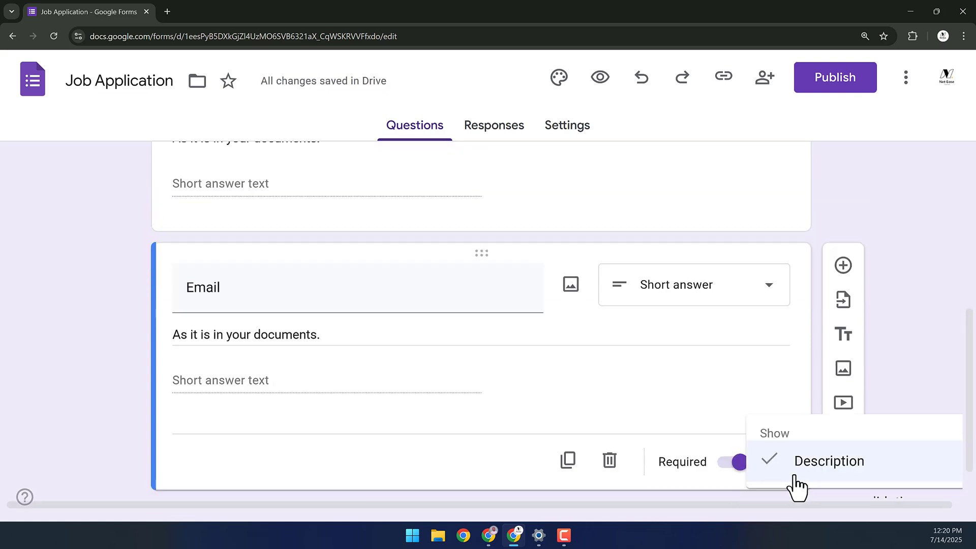
{"action": "left_click", "coordinate": [810, 430]}
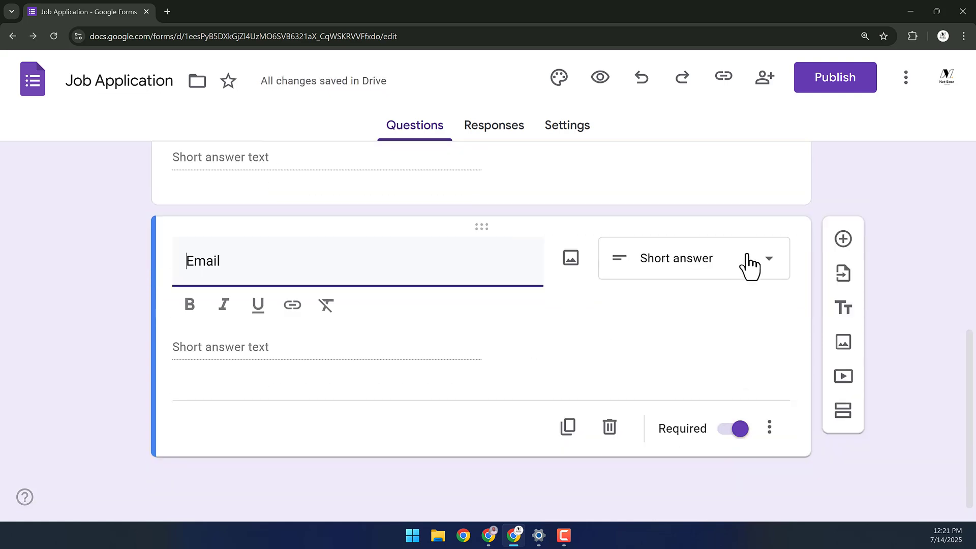
- Add a required Paragraph question 'Tell us why we should employ you?'
{"action": "left_click", "coordinate": [841, 246]}
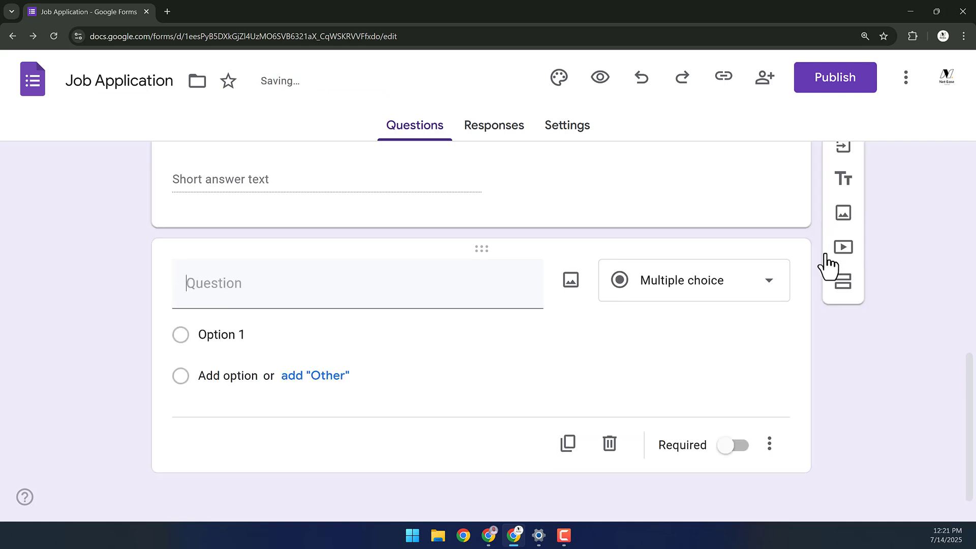
{"action": "left_click", "coordinate": [659, 261]}
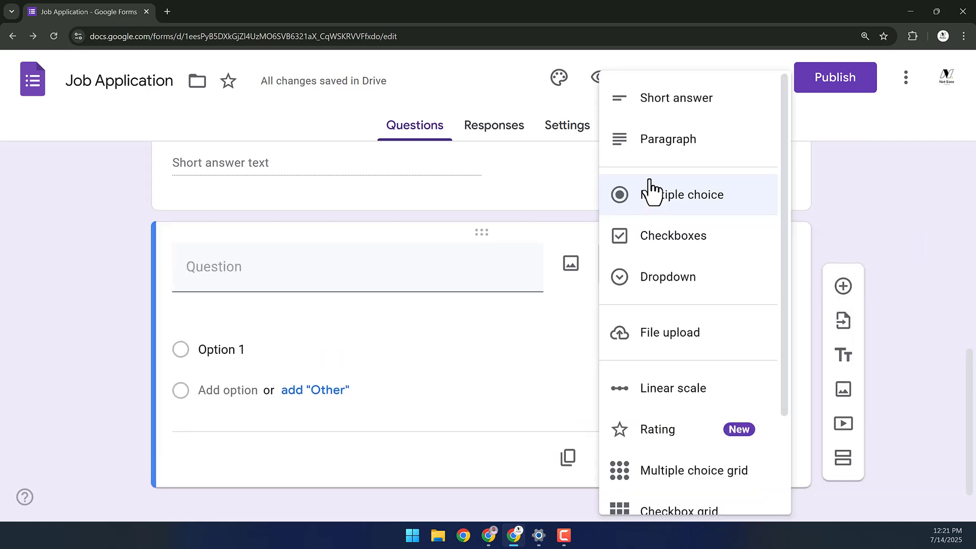
{"action": "left_click", "coordinate": [661, 148]}
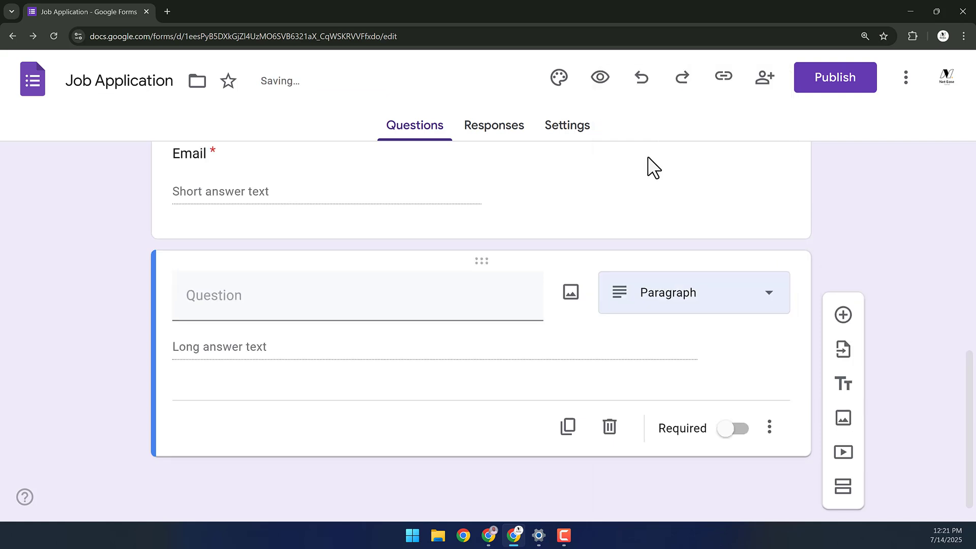
{"action": "left_click", "coordinate": [313, 307]}
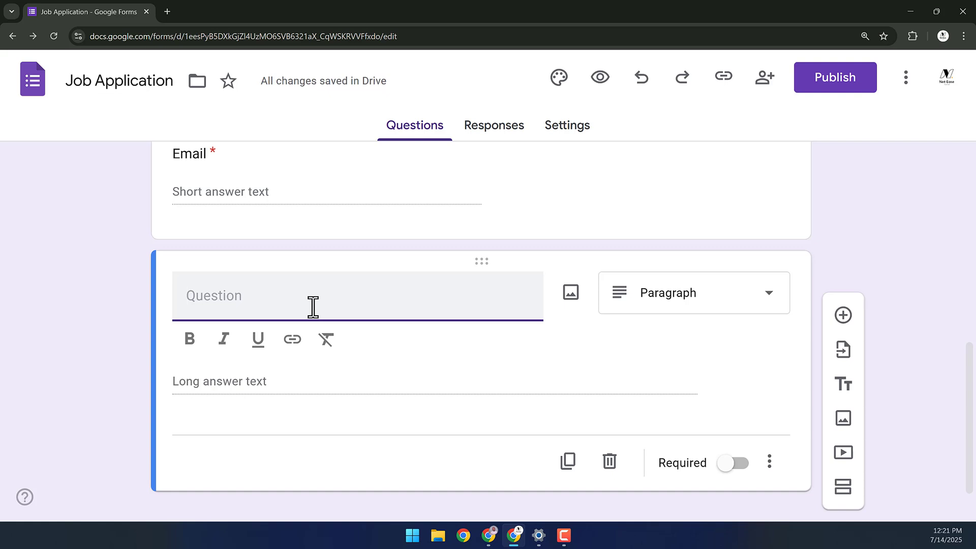
{"action": "type", "text": "Tell us why we should empl"}
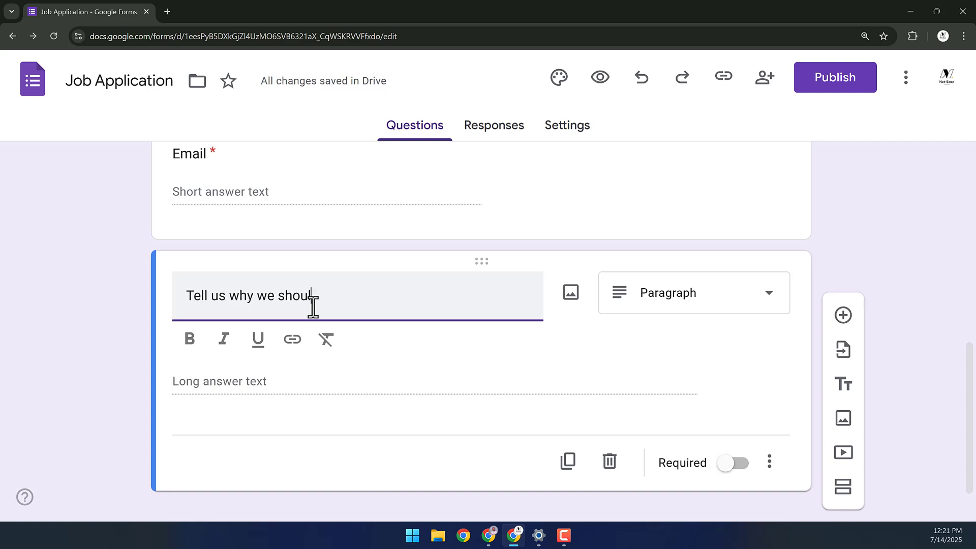
{"action": "type", "text": "oy you?"}
{"action": "scroll", "coordinate": [429, 323], "scroll_direction": "down", "scroll_amount": 1}
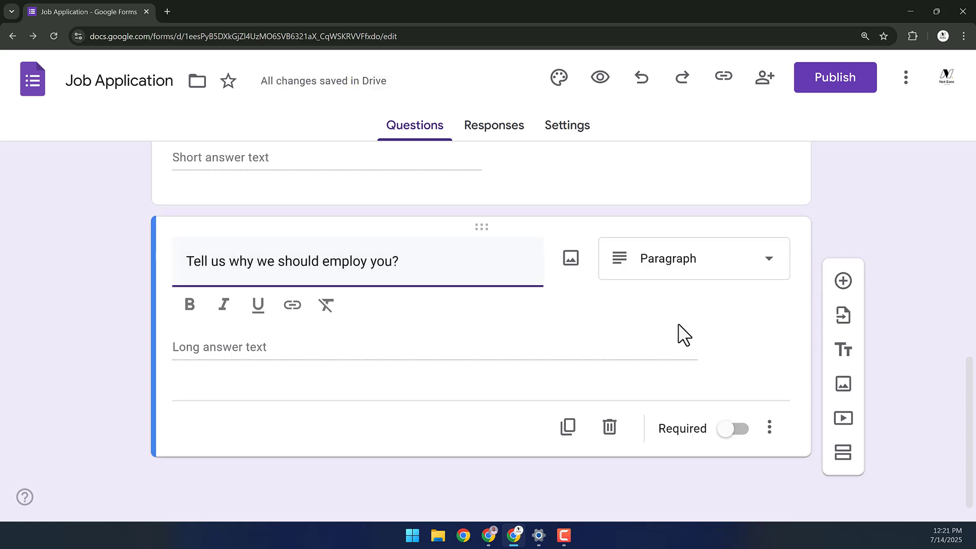
{"action": "left_click", "coordinate": [737, 429]}
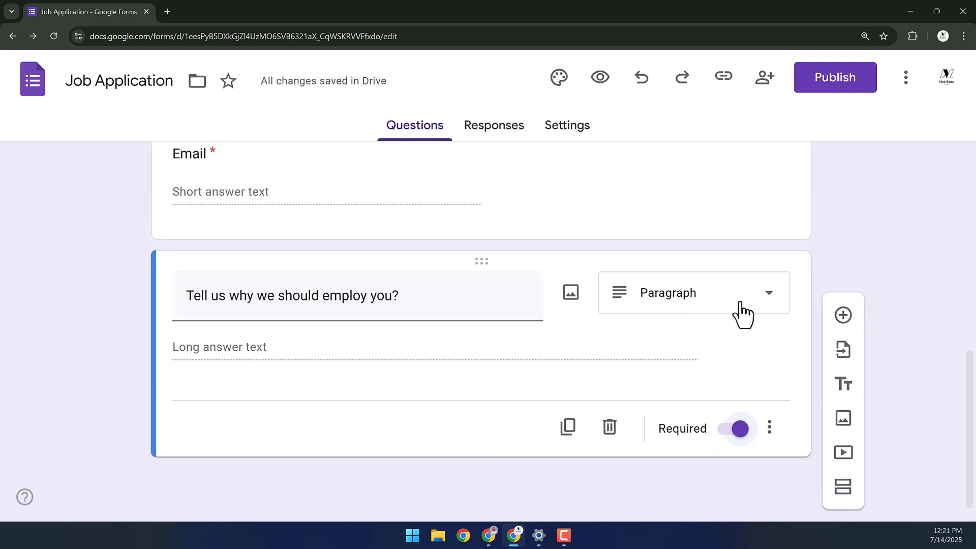
- Add a Multiple choice question titled 'Do you have a portfolio available online?'
{"action": "left_click", "coordinate": [842, 316]}
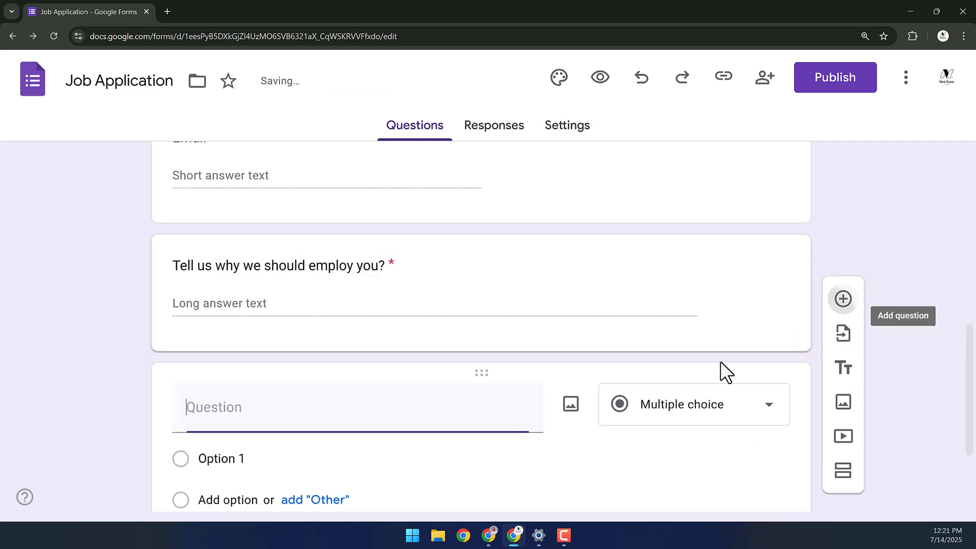
{"action": "left_click", "coordinate": [682, 408]}
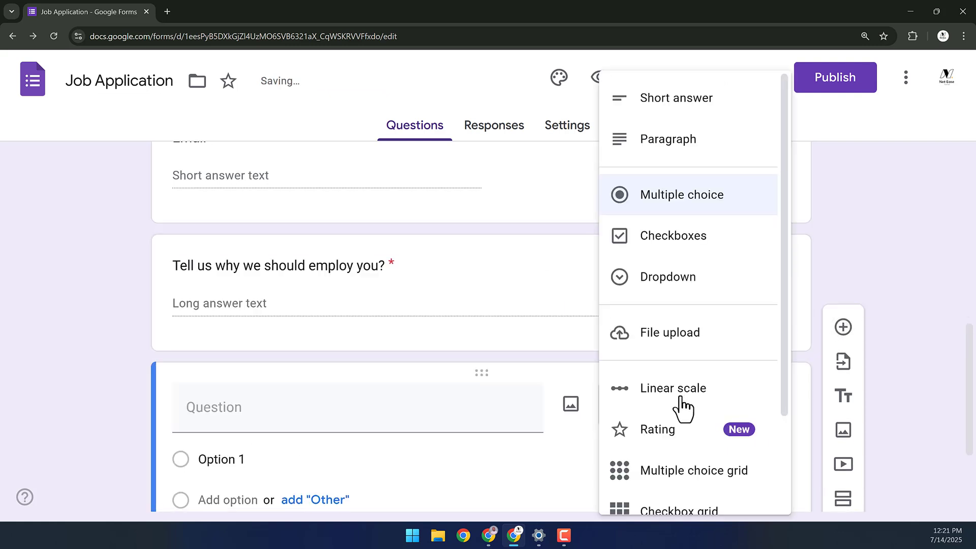
{"action": "left_click", "coordinate": [668, 198]}
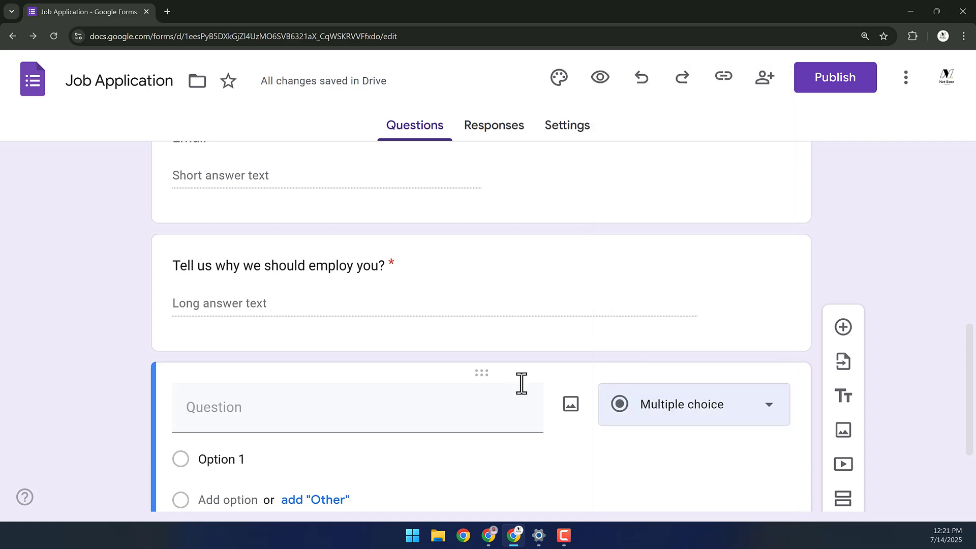
{"action": "scroll", "coordinate": [541, 412], "scroll_direction": "down", "scroll_amount": 1}
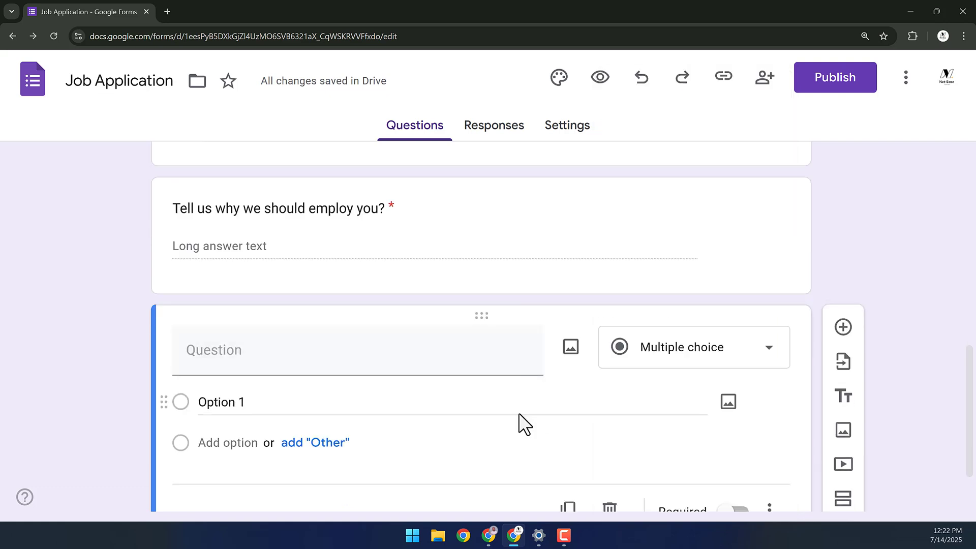
{"action": "scroll", "coordinate": [523, 423], "scroll_direction": "down", "scroll_amount": 2}
{"action": "left_click", "coordinate": [268, 278]}
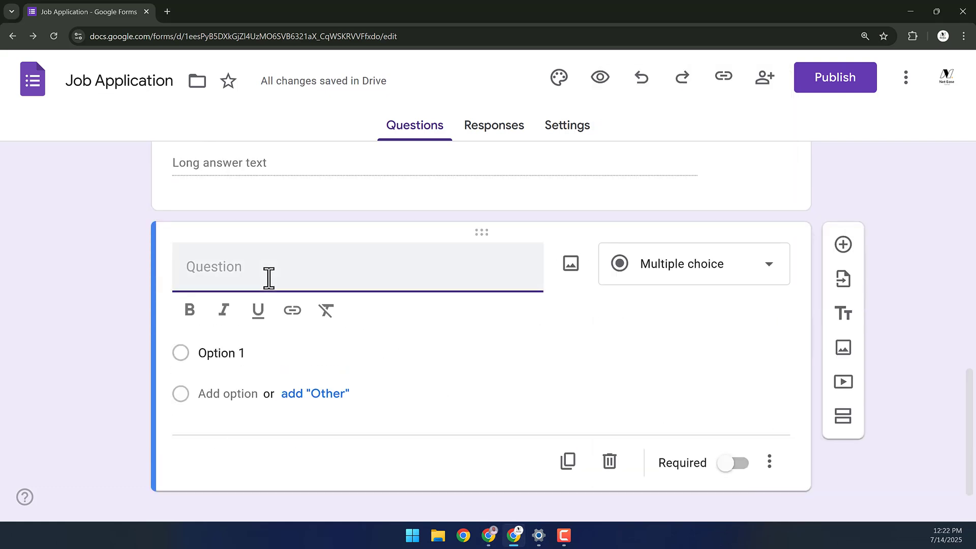
{"action": "type", "text": "Do you have a portfolio available online?"}
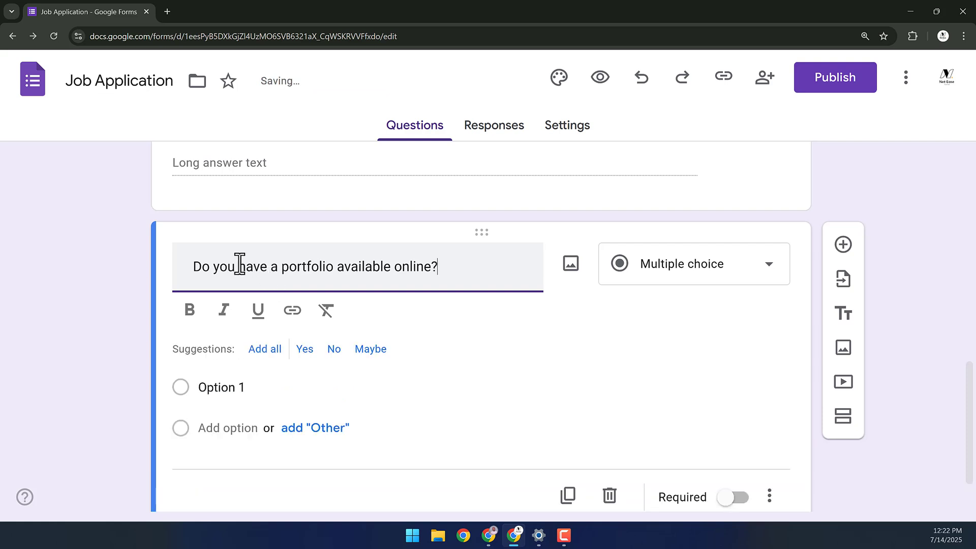
- Give the portfolio question Yes and No answers, dropping Maybe, and make it required
{"action": "scroll", "coordinate": [305, 275], "scroll_direction": "down", "scroll_amount": 1}
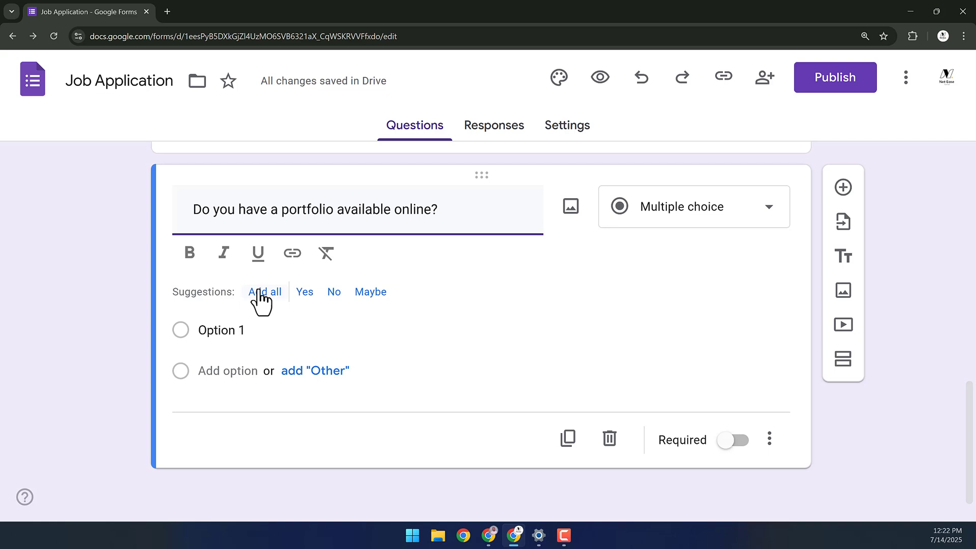
{"action": "left_click", "coordinate": [258, 290]}
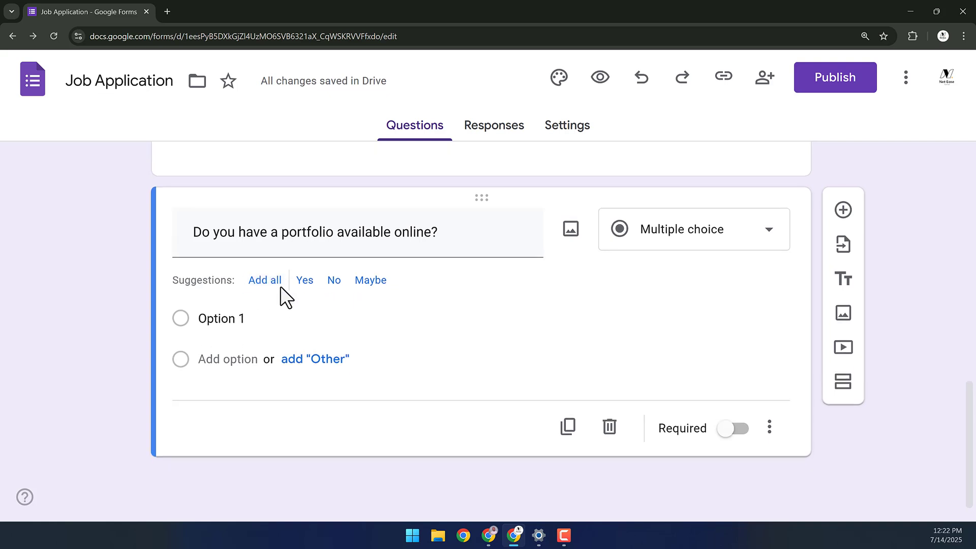
{"action": "left_click", "coordinate": [276, 285]}
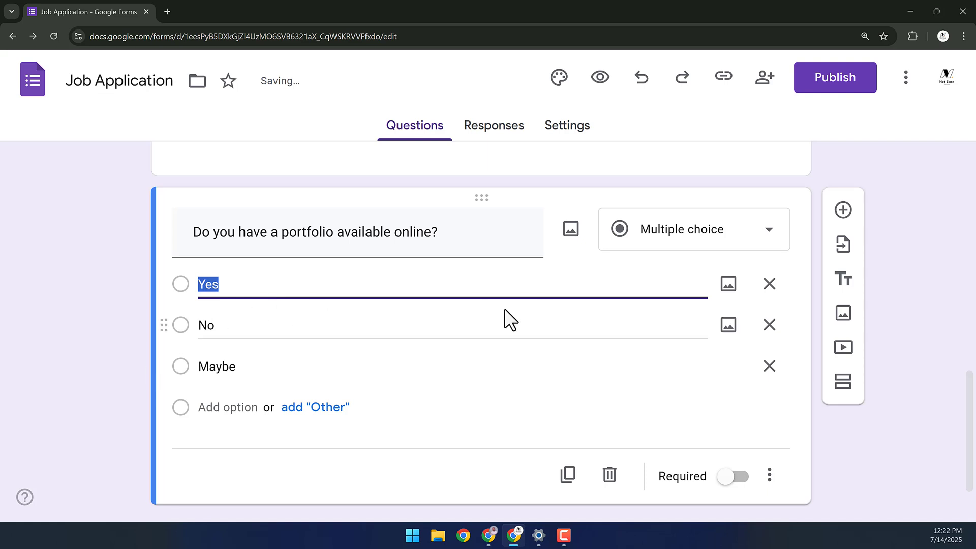
{"action": "left_click", "coordinate": [769, 367]}
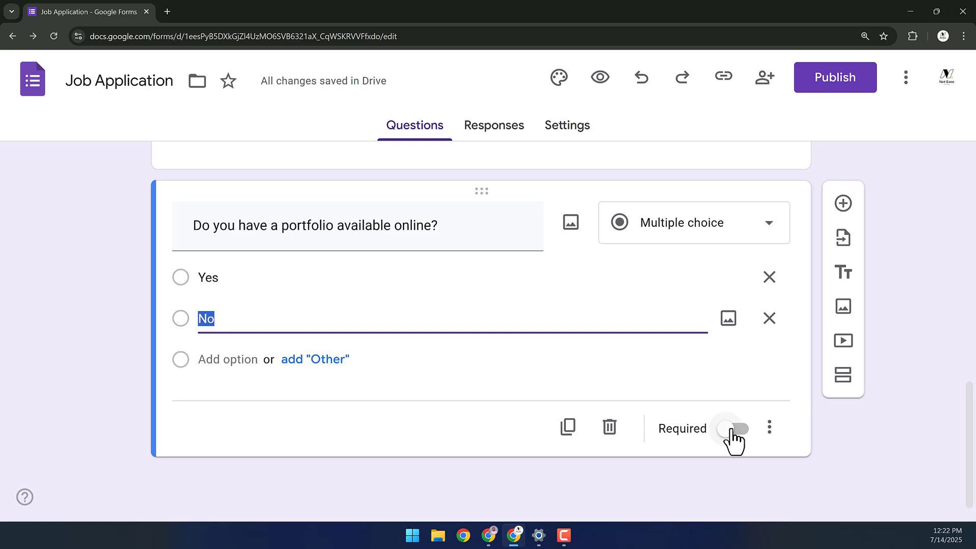
{"action": "left_click", "coordinate": [731, 430]}
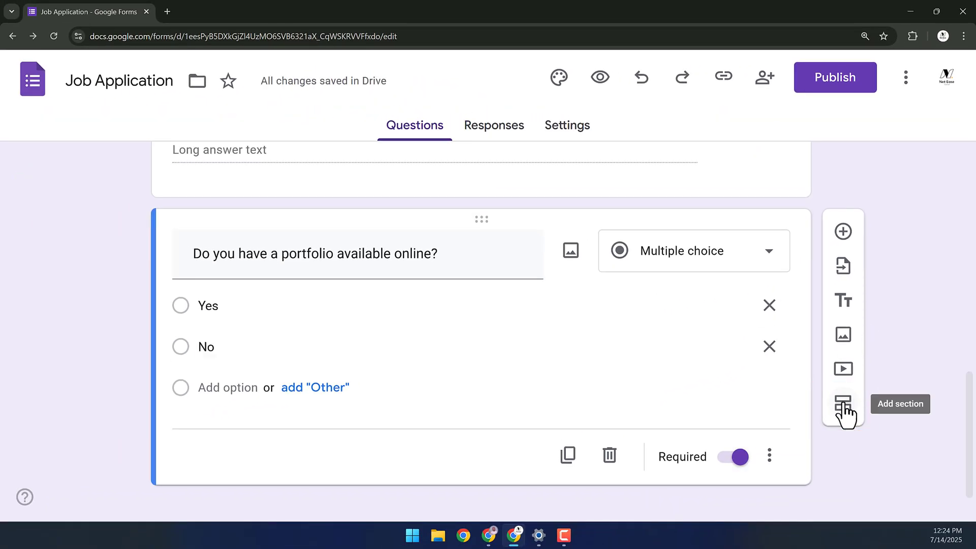
- Add a new section after the portfolio question and adjust its Yes and No options
{"action": "left_click", "coordinate": [844, 404]}
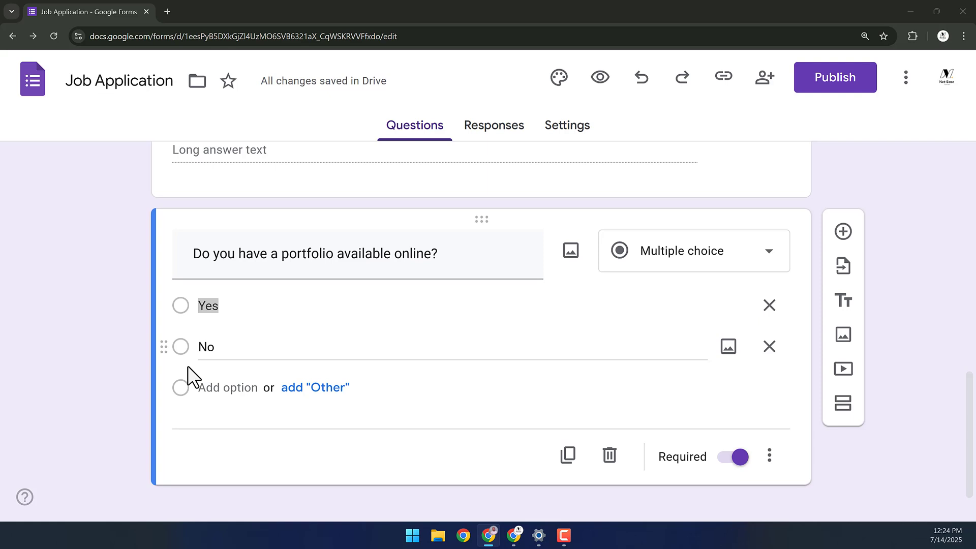
{"action": "left_click", "coordinate": [272, 310]}
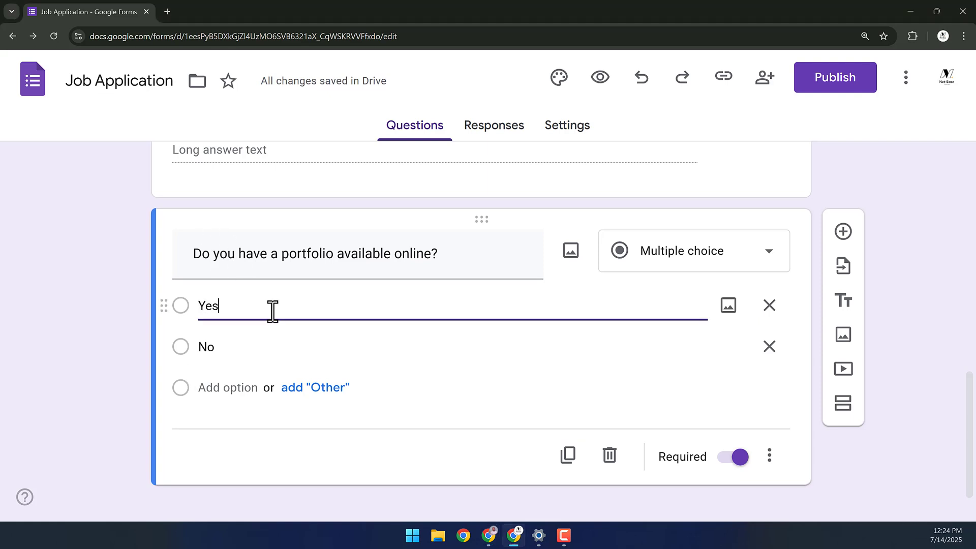
{"action": "left_click", "coordinate": [237, 347]}
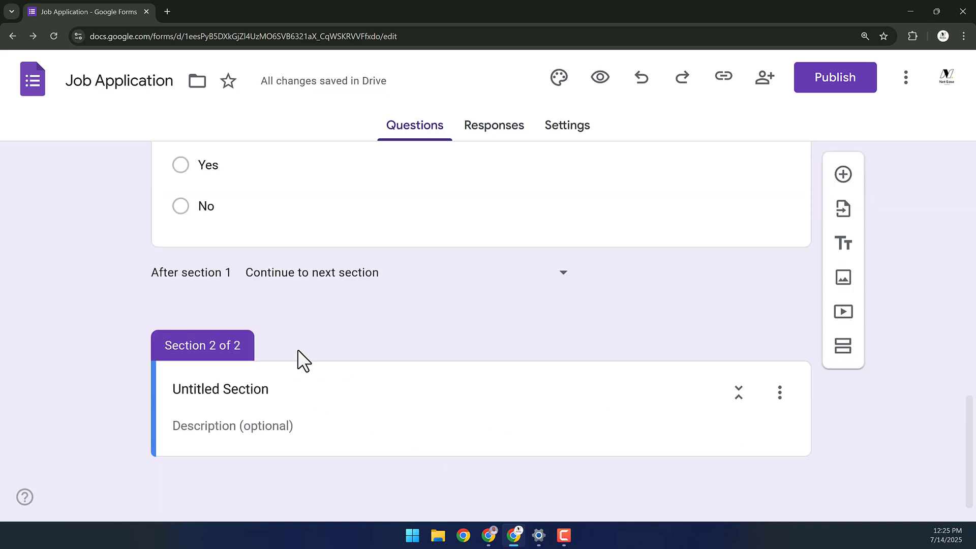
- Title the new section 'I have a Portfolio' and add a question to it
{"action": "left_click", "coordinate": [295, 390]}
{"action": "type", "text": "I have a"}
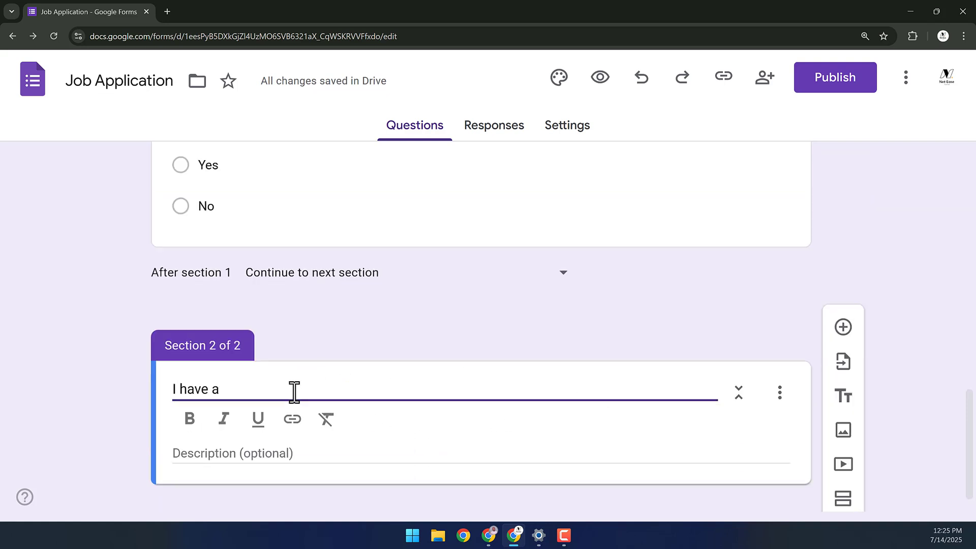
{"action": "type", "text": " Portfolio"}
{"action": "scroll", "coordinate": [295, 392], "scroll_direction": "down", "scroll_amount": 1}
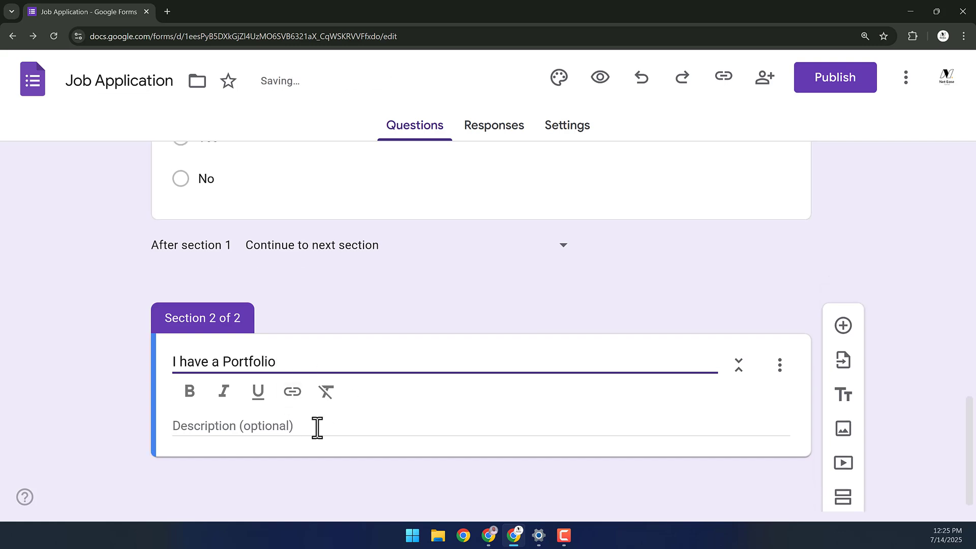
{"action": "scroll", "coordinate": [325, 367], "scroll_direction": "down", "scroll_amount": 1}
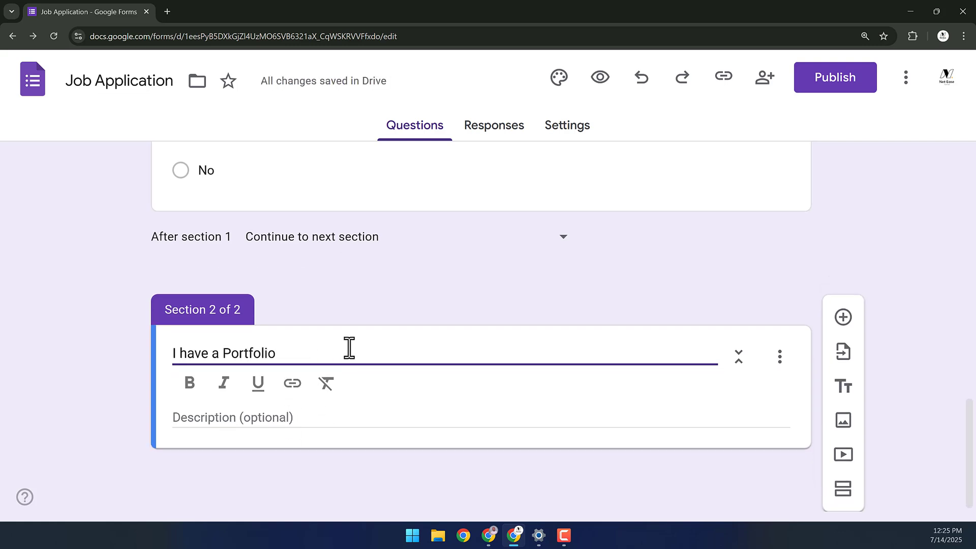
{"action": "scroll", "coordinate": [356, 353], "scroll_direction": "up", "scroll_amount": 3}
{"action": "scroll", "coordinate": [590, 310], "scroll_direction": "down", "scroll_amount": 3}
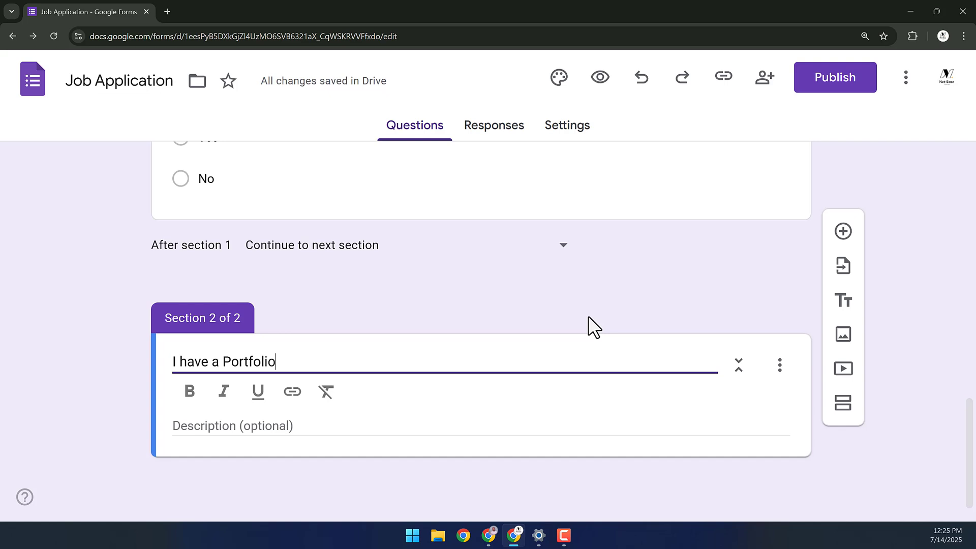
{"action": "left_click", "coordinate": [567, 373]}
{"action": "left_click", "coordinate": [840, 327]}
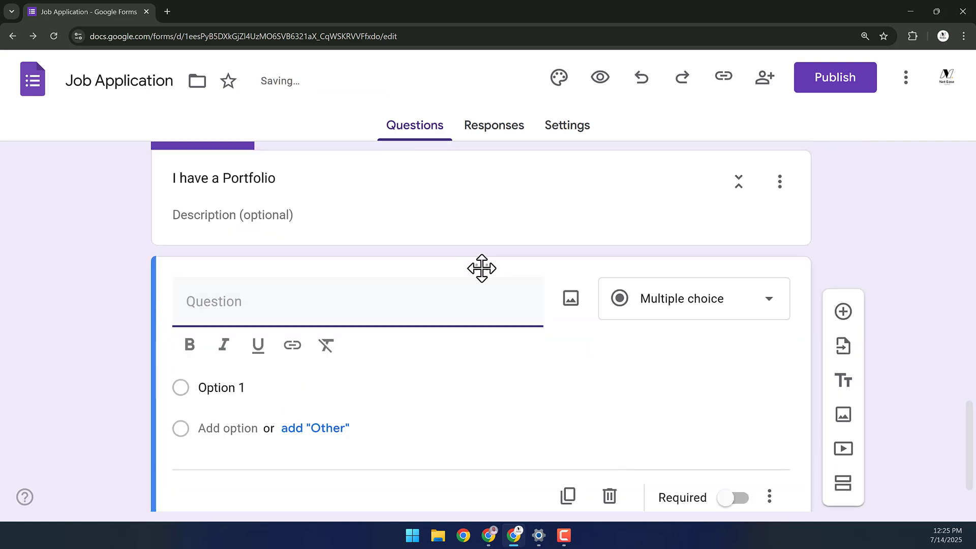
- Drag the new question card back into the 'I have a Portfolio' section
{"action": "left_click_drag", "start_coordinate": [486, 268], "coordinate": [422, 389]}
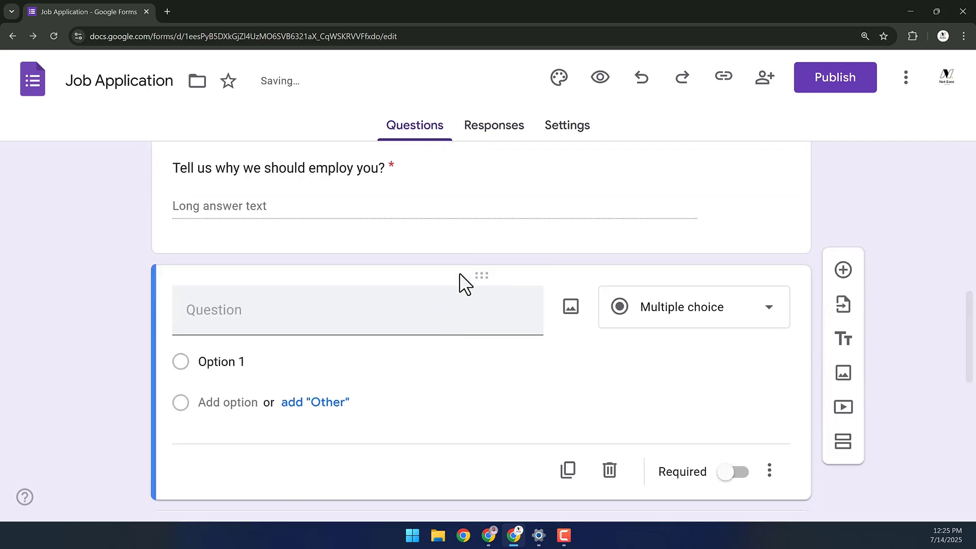
{"action": "left_click_drag", "start_coordinate": [463, 282], "coordinate": [476, 265]}
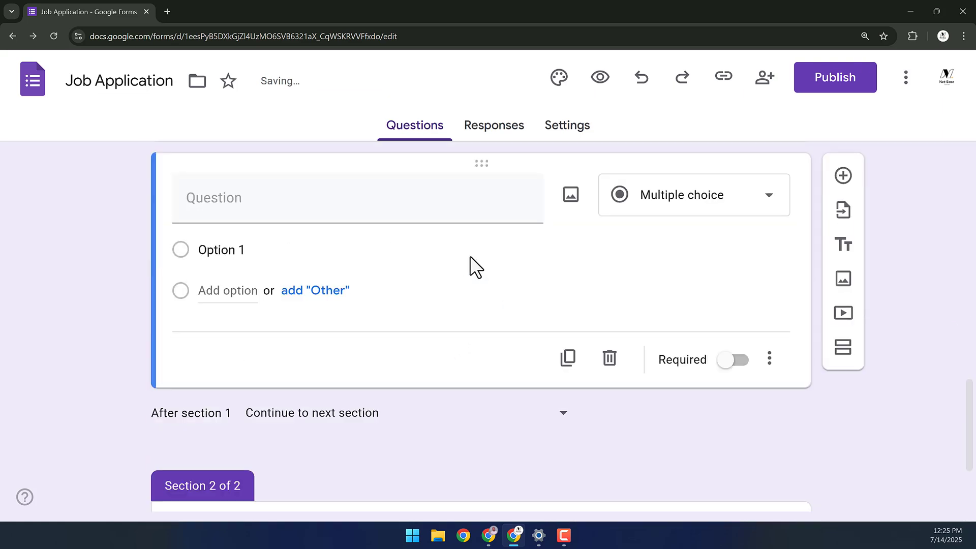
{"action": "left_click_drag", "start_coordinate": [479, 168], "coordinate": [395, 461]}
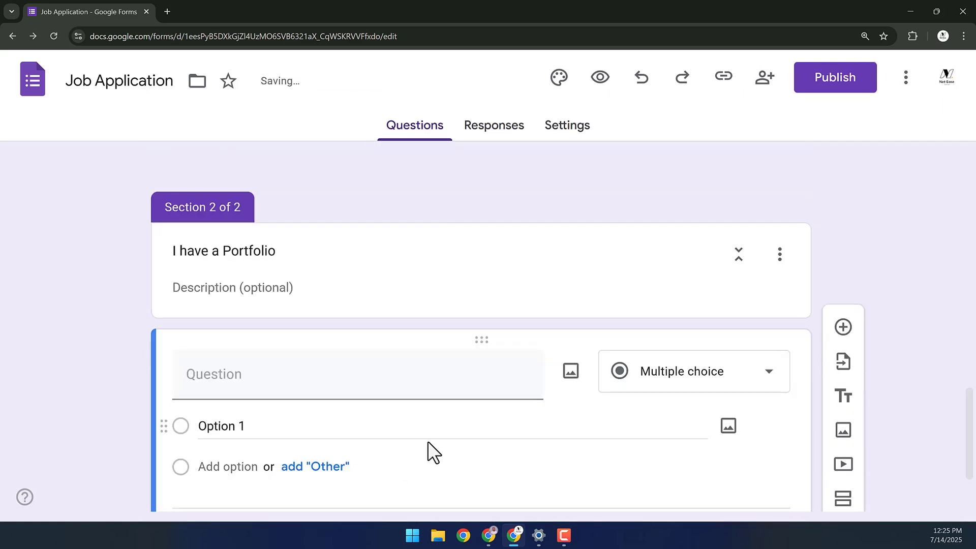
{"action": "scroll", "coordinate": [429, 441], "scroll_direction": "down", "scroll_amount": 2}
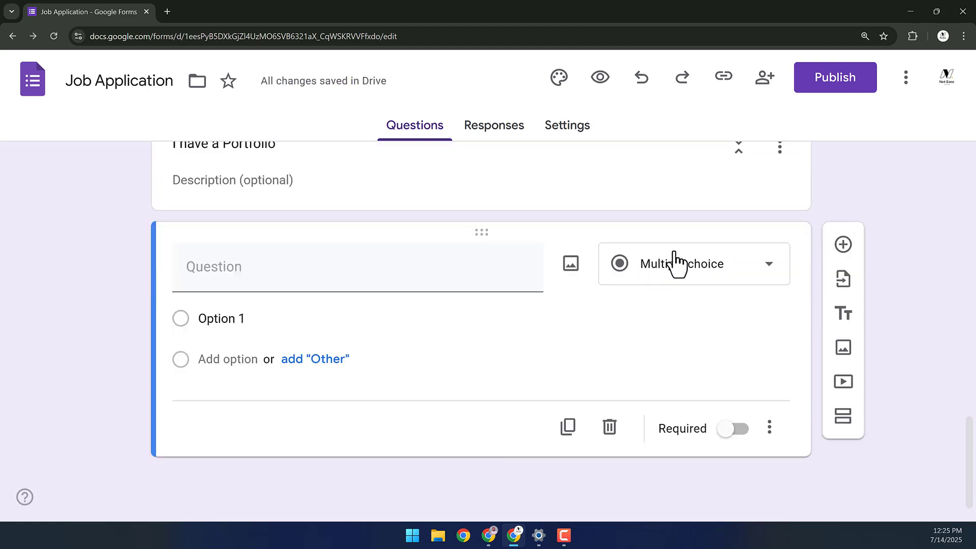
- Make it a required Paragraph question titled 'Link to your Portfolio'
{"action": "left_click", "coordinate": [675, 263]}
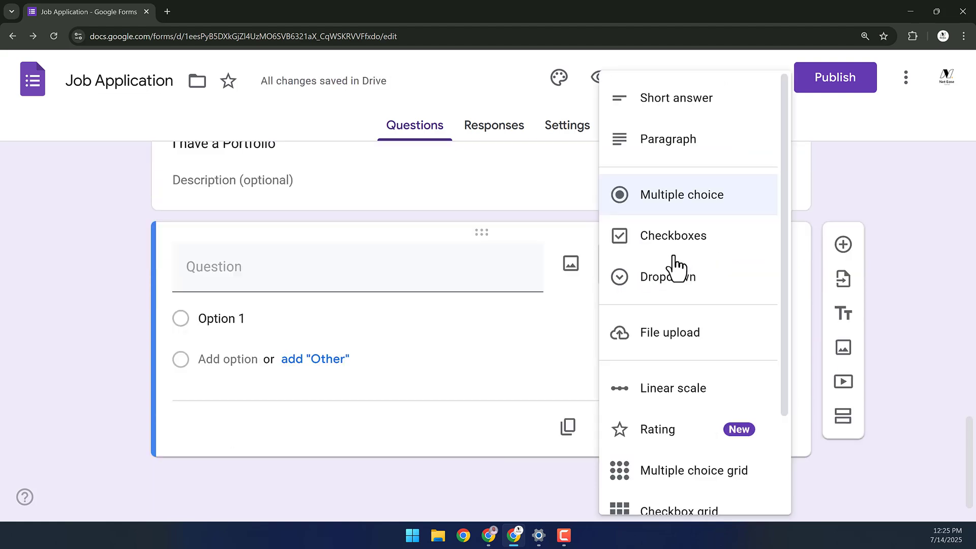
{"action": "left_click", "coordinate": [670, 137]}
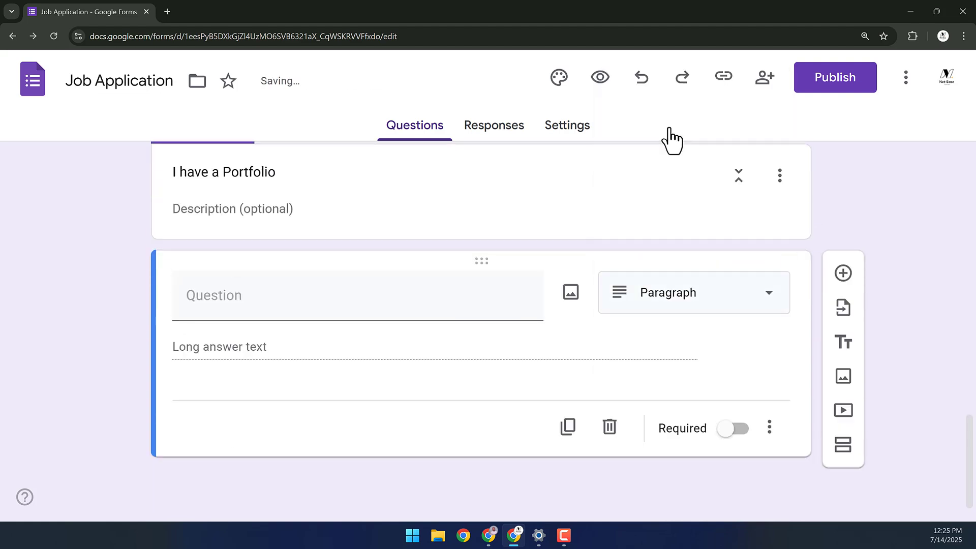
{"action": "left_click", "coordinate": [355, 296]}
{"action": "type", "text": "Portfolio"}
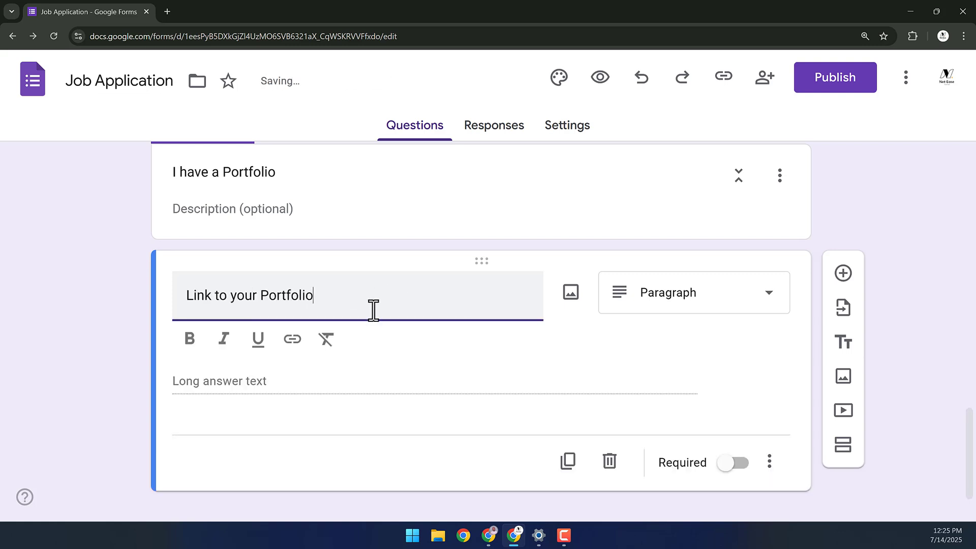
{"action": "scroll", "coordinate": [373, 310], "scroll_direction": "down", "scroll_amount": 1}
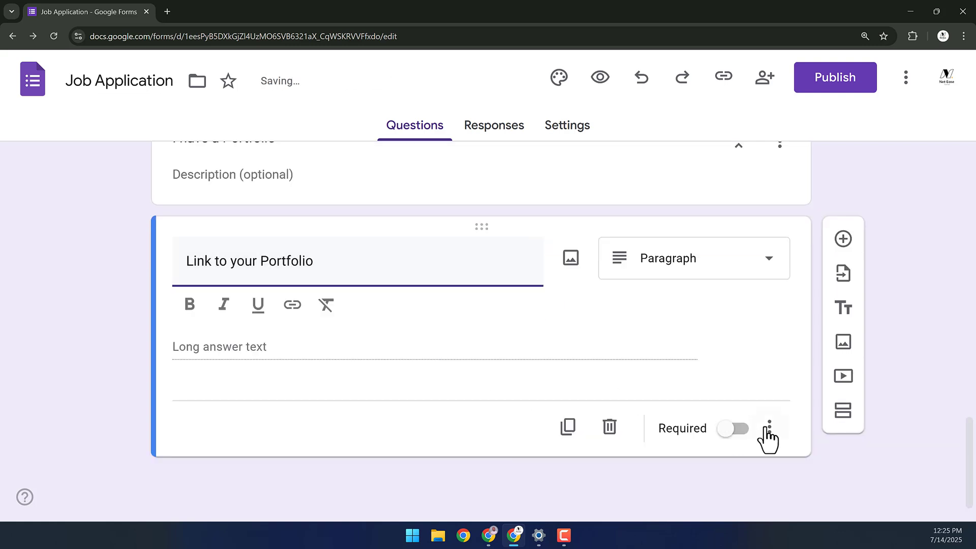
{"action": "left_click", "coordinate": [742, 432]}
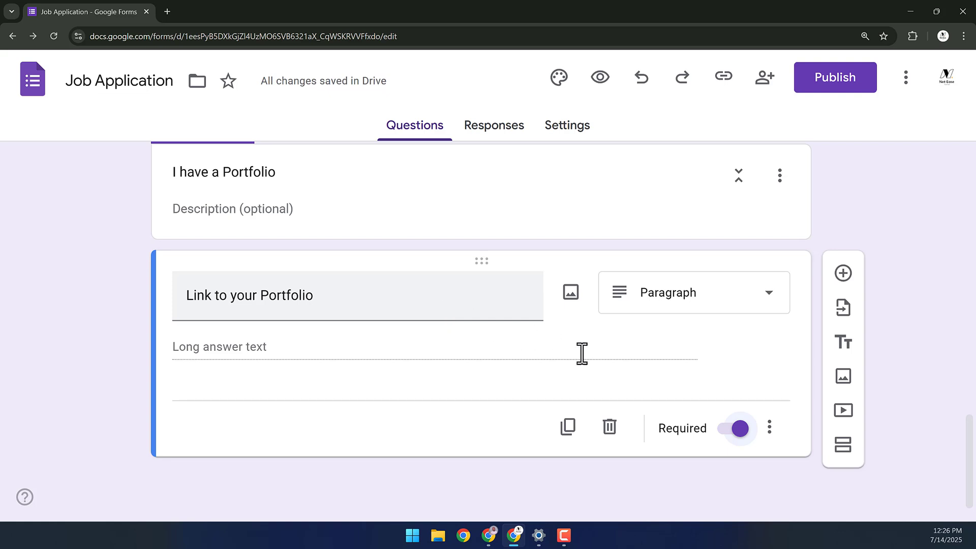
- Add a third section, paste 'Additional Questions' as its title, and add a blank question
{"action": "left_click", "coordinate": [843, 446]}
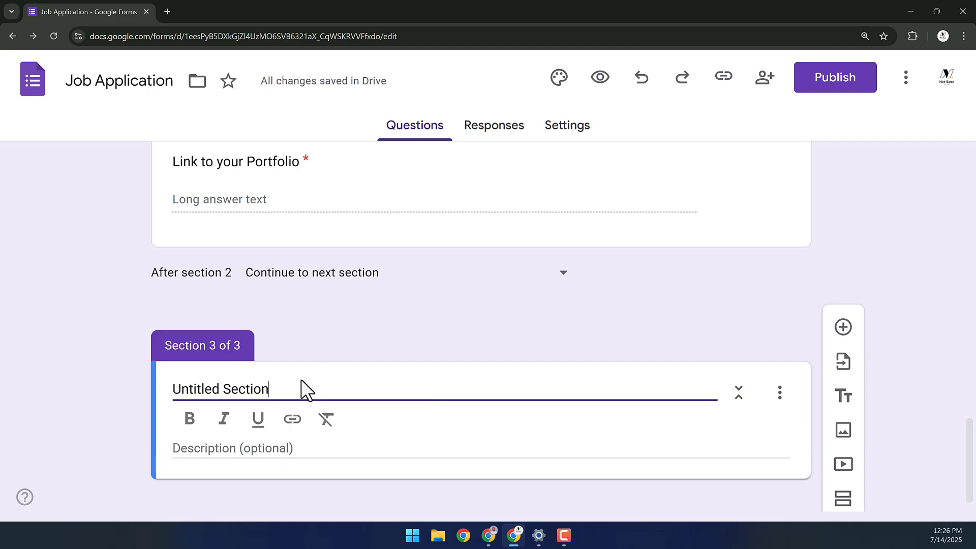
{"action": "left_click_drag", "start_coordinate": [274, 384], "coordinate": [178, 385]}
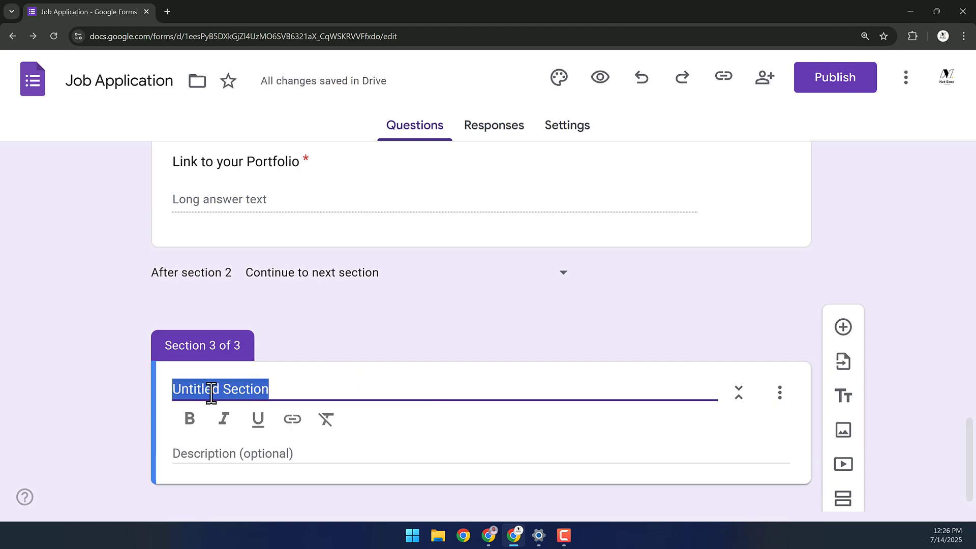
{"action": "type", "text": "Additional Questions"}
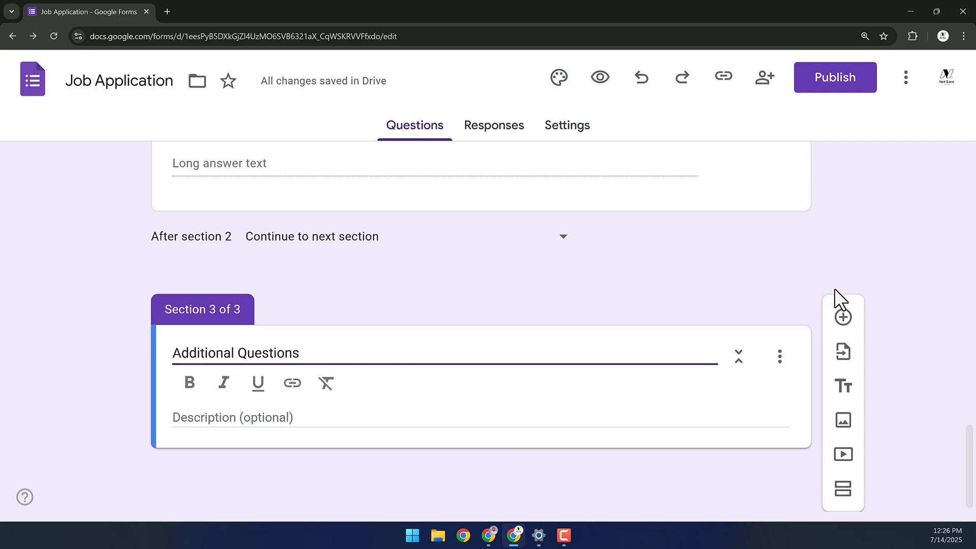
{"action": "left_click", "coordinate": [843, 318]}
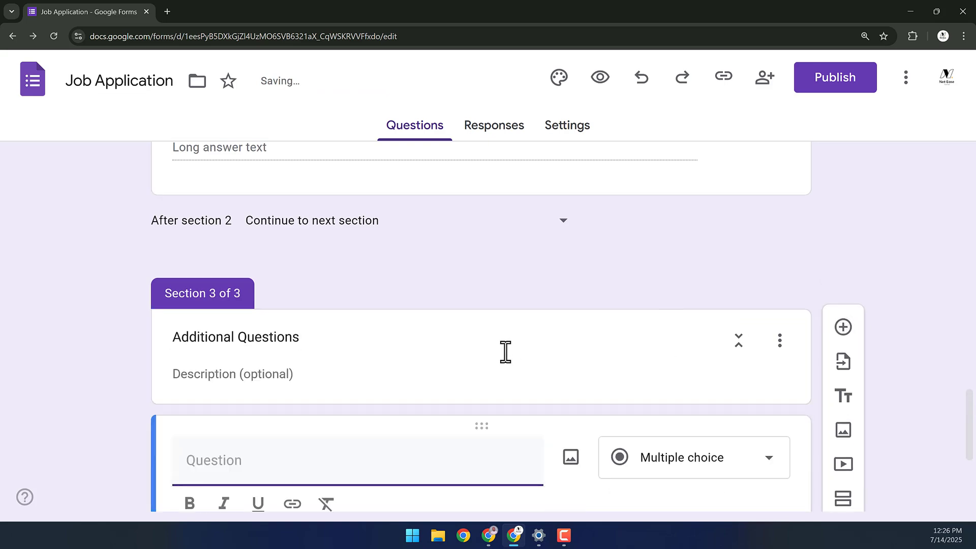
{"action": "scroll", "coordinate": [377, 368], "scroll_direction": "down", "scroll_amount": 2}
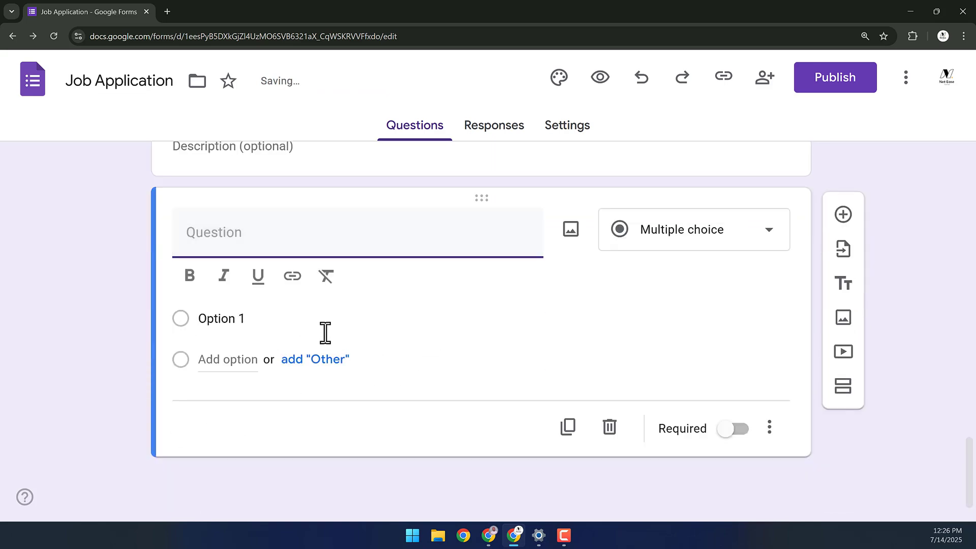
{"action": "scroll", "coordinate": [333, 333], "scroll_direction": "up", "scroll_amount": 4}
{"action": "scroll", "coordinate": [344, 343], "scroll_direction": "up", "scroll_amount": 9}
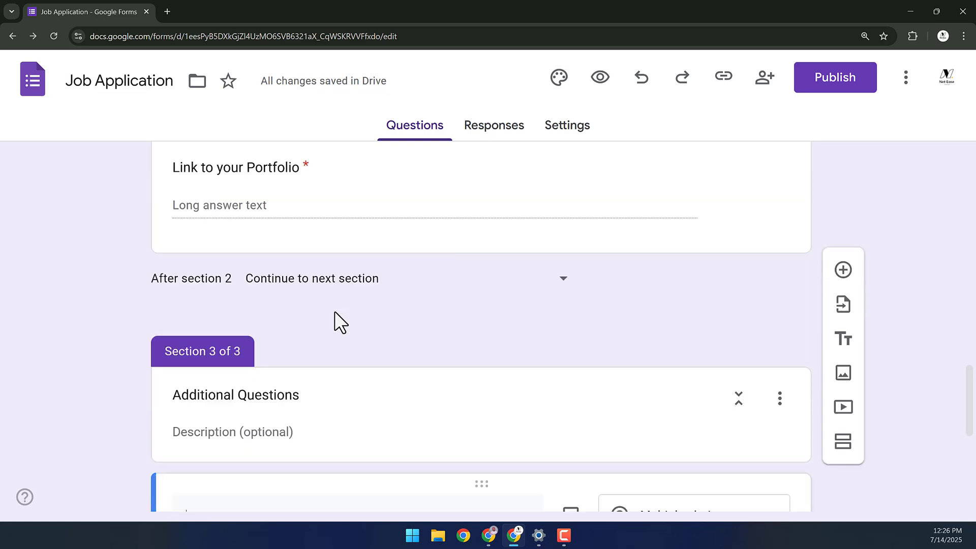
{"action": "scroll", "coordinate": [970, 312], "scroll_direction": "up", "scroll_amount": 1}
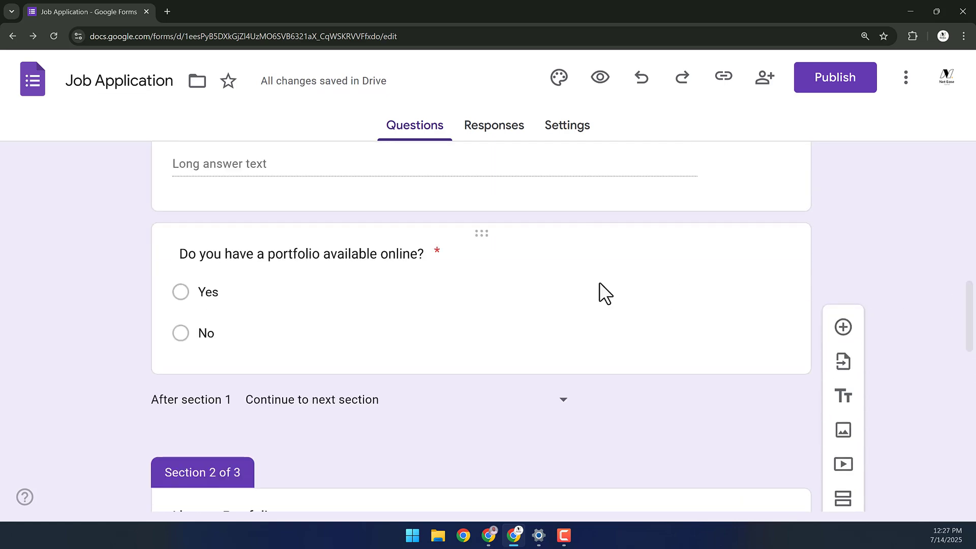
- Enable answer-based routing on the portfolio question: Yes to section 2, No to section 3
{"action": "left_click", "coordinate": [512, 283]}
{"action": "scroll", "coordinate": [712, 300], "scroll_direction": "down", "scroll_amount": 2}
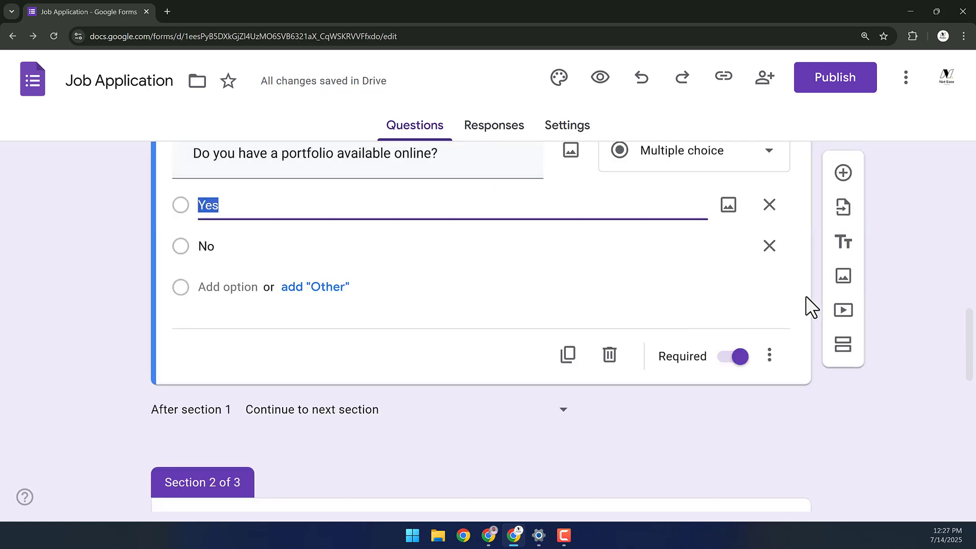
{"action": "left_click", "coordinate": [770, 356]}
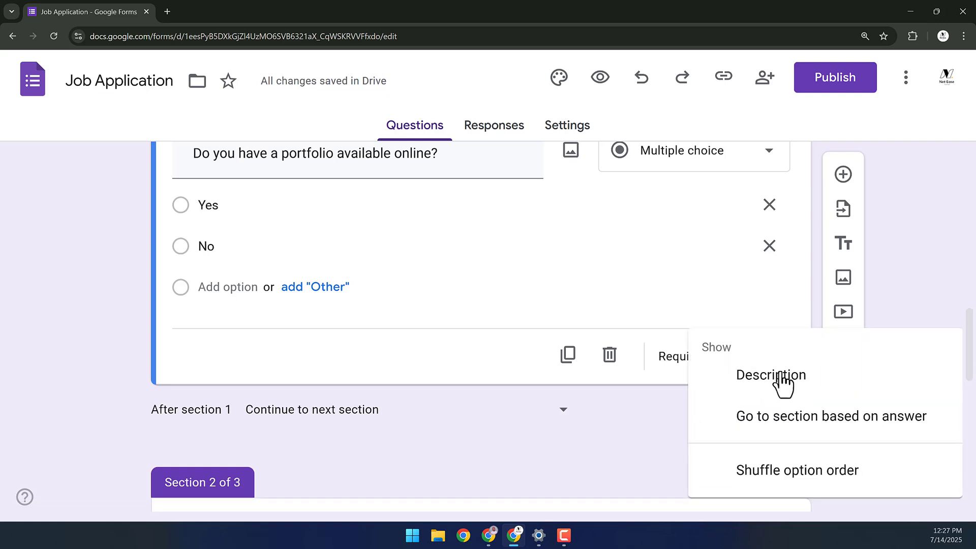
{"action": "left_click", "coordinate": [799, 436]}
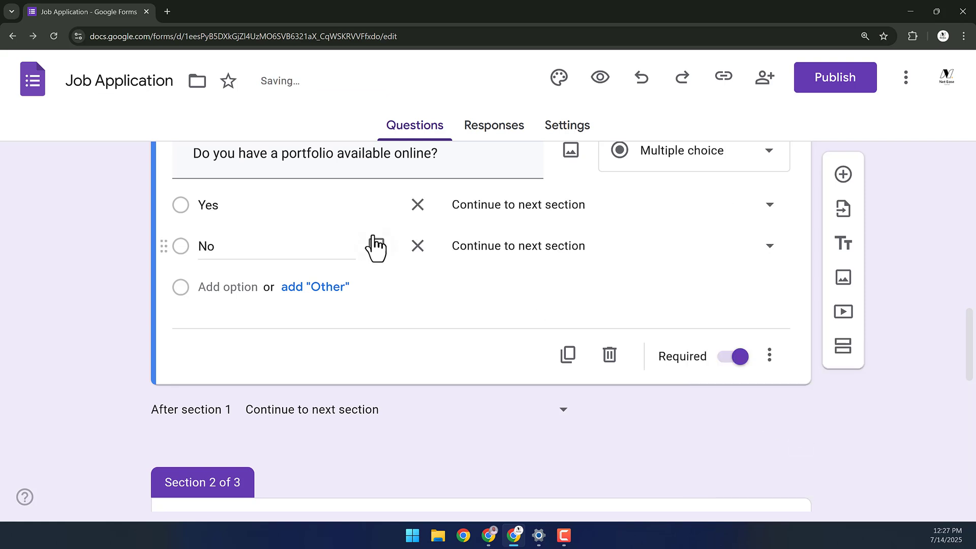
{"action": "left_click", "coordinate": [545, 209]}
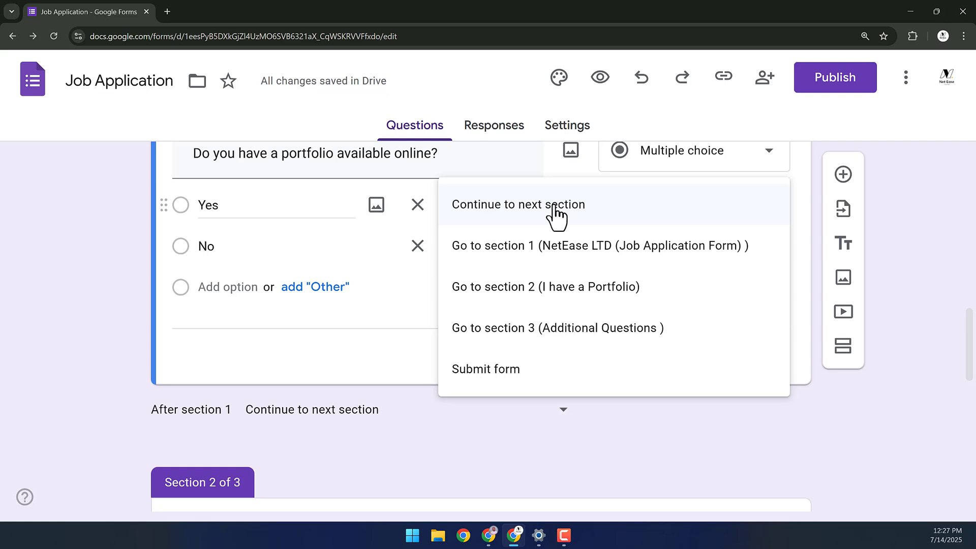
{"action": "left_click", "coordinate": [539, 297]}
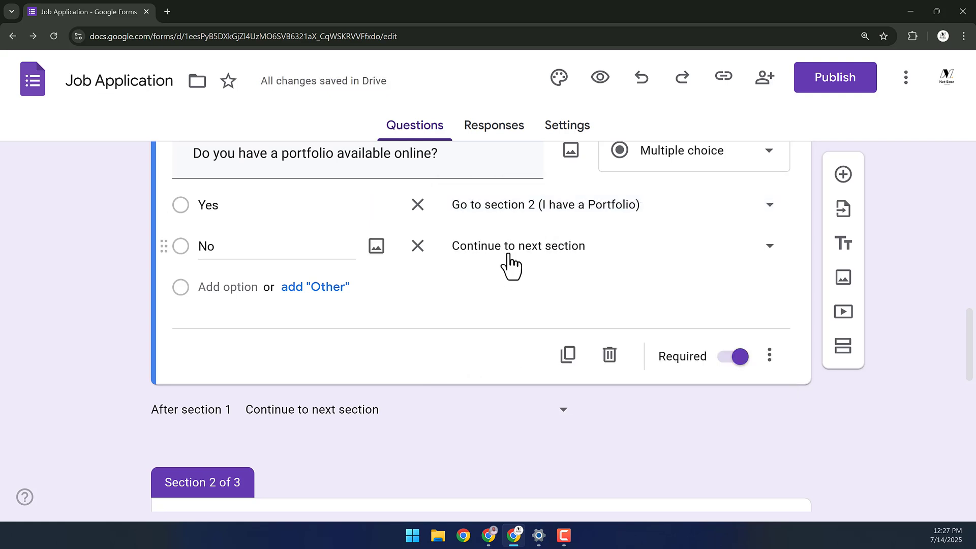
{"action": "left_click", "coordinate": [509, 263]}
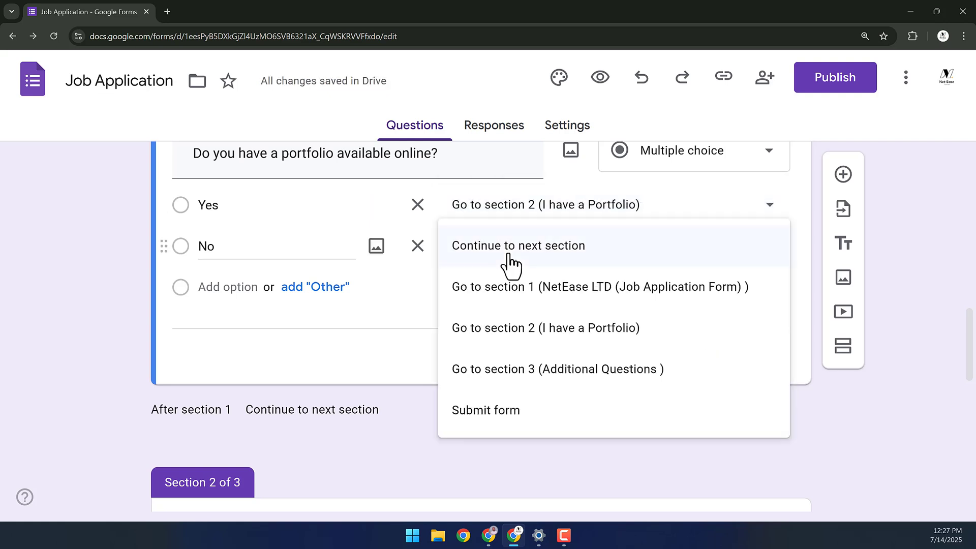
{"action": "left_click", "coordinate": [518, 369]}
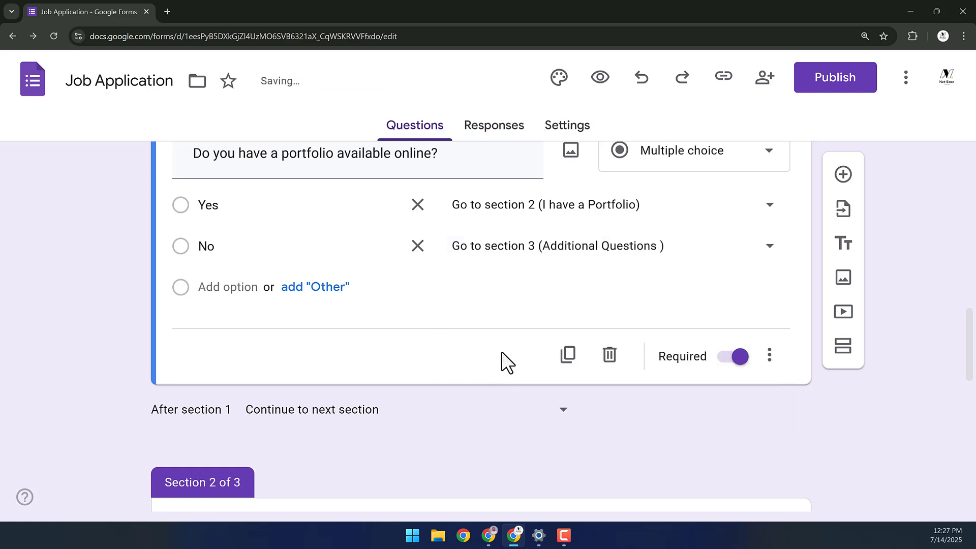
{"action": "scroll", "coordinate": [793, 242], "scroll_direction": "down", "scroll_amount": 3}
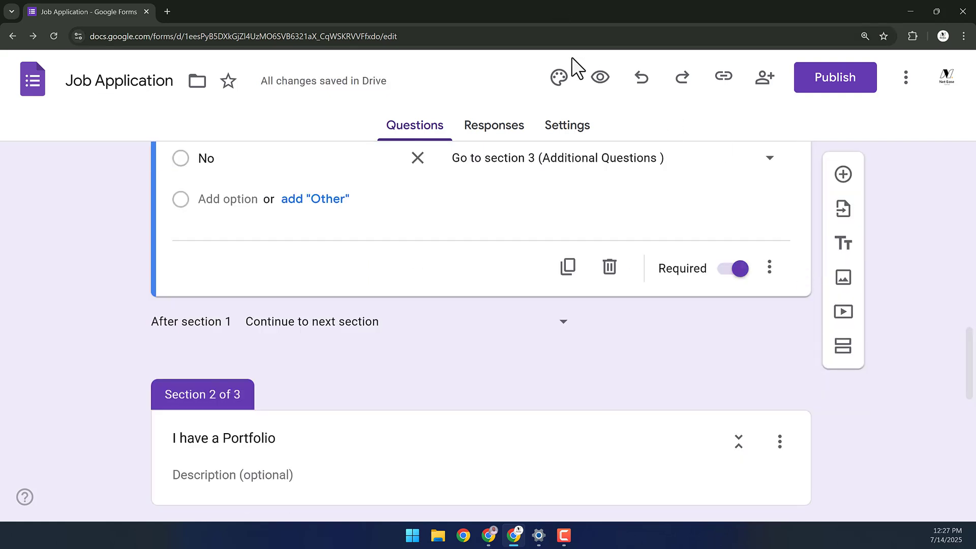
- Open the form preview and try moving on to the next section
{"action": "left_click", "coordinate": [604, 78]}
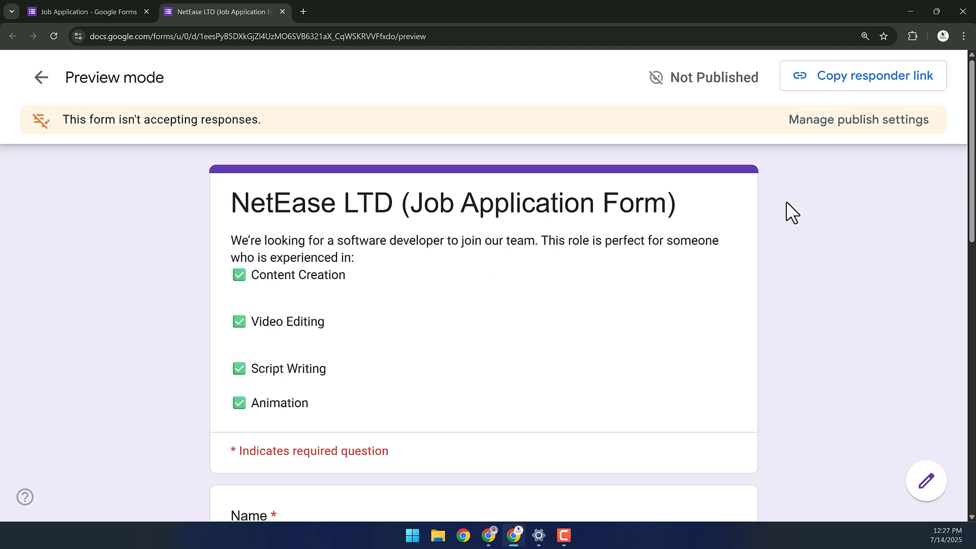
{"action": "scroll", "coordinate": [484, 331], "scroll_direction": "down", "scroll_amount": 4}
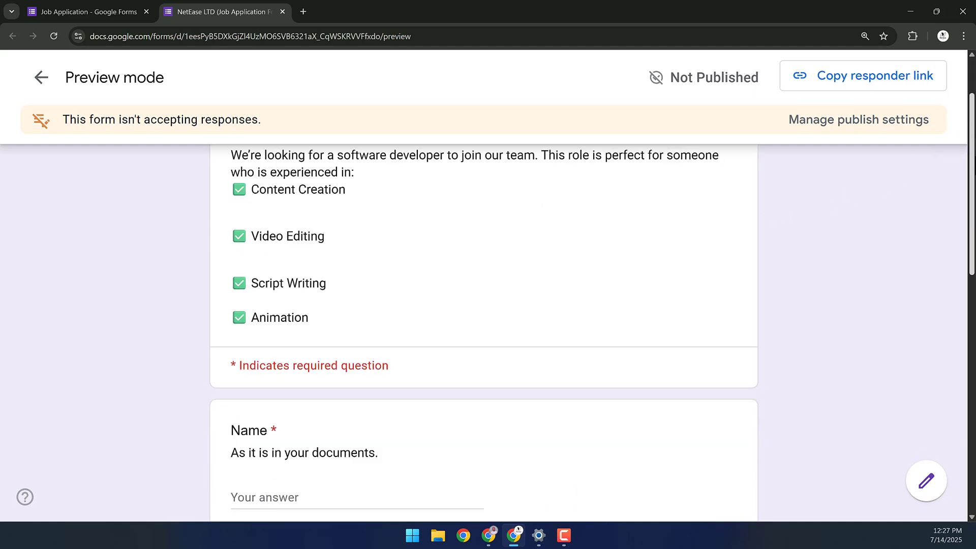
{"action": "left_click_drag", "start_coordinate": [974, 218], "coordinate": [961, 394]}
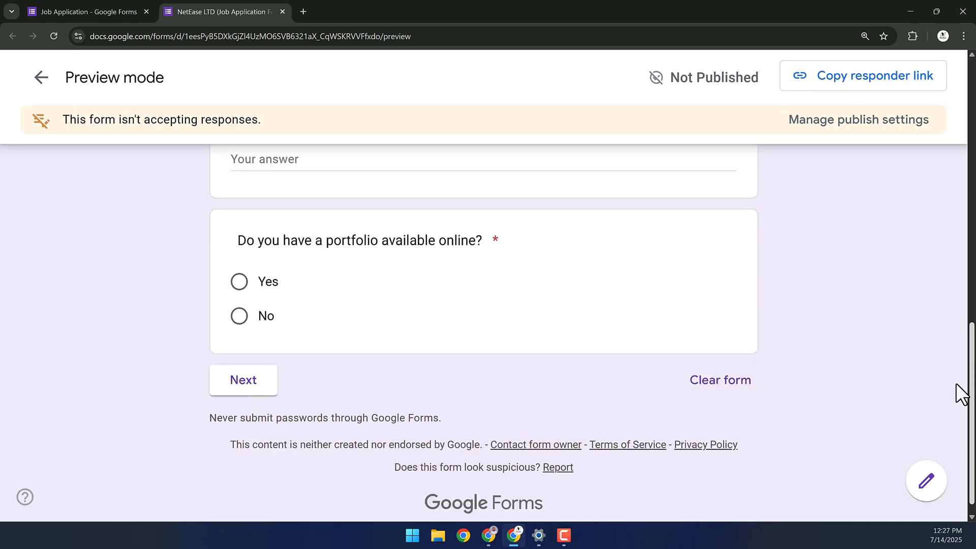
{"action": "left_click", "coordinate": [242, 380]}
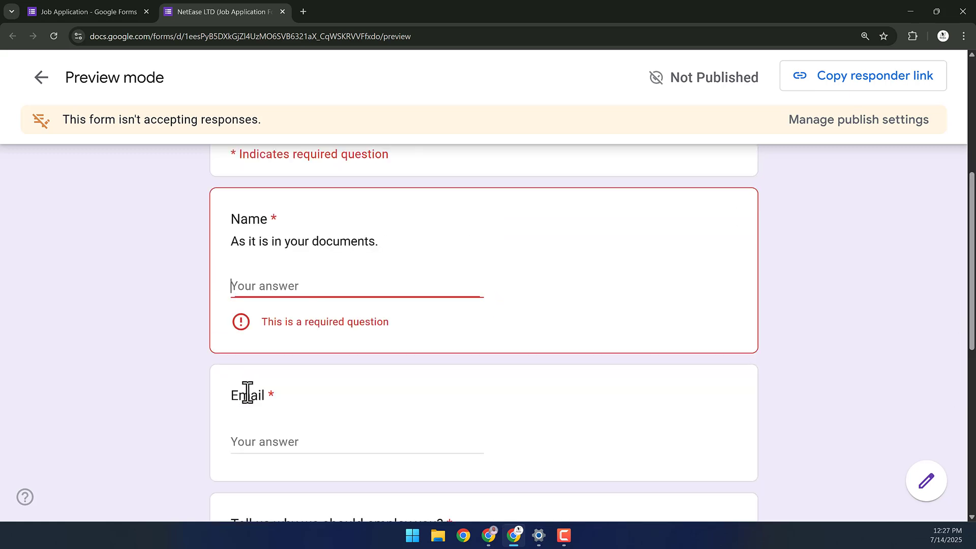
{"action": "scroll", "coordinate": [305, 277], "scroll_direction": "up", "scroll_amount": 2}
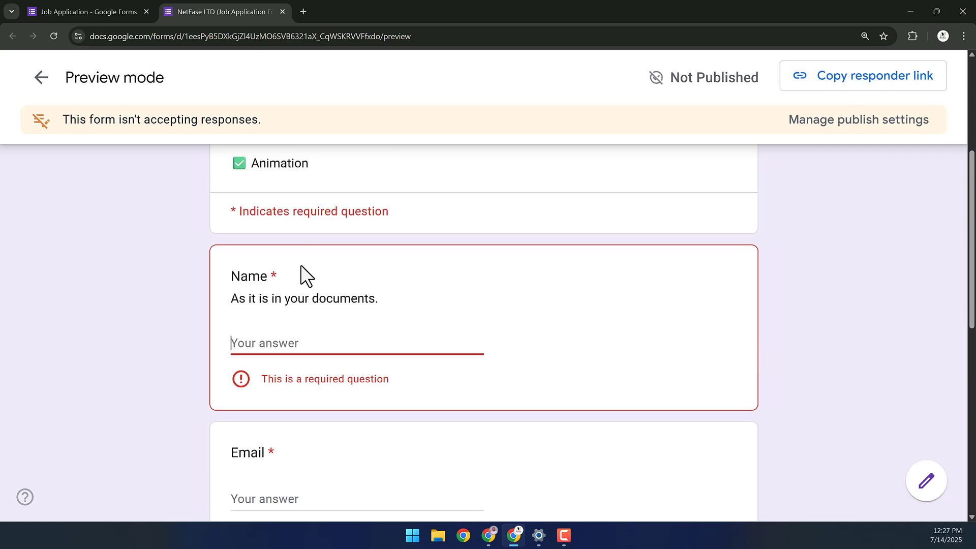
{"action": "scroll", "coordinate": [322, 363], "scroll_direction": "down", "scroll_amount": 1}
- Enter a name, an e-mail address and a short reason, then answer Yes for portfolio
{"action": "type", "text": "Victor"}
{"action": "scroll", "coordinate": [230, 339], "scroll_direction": "down", "scroll_amount": 2}
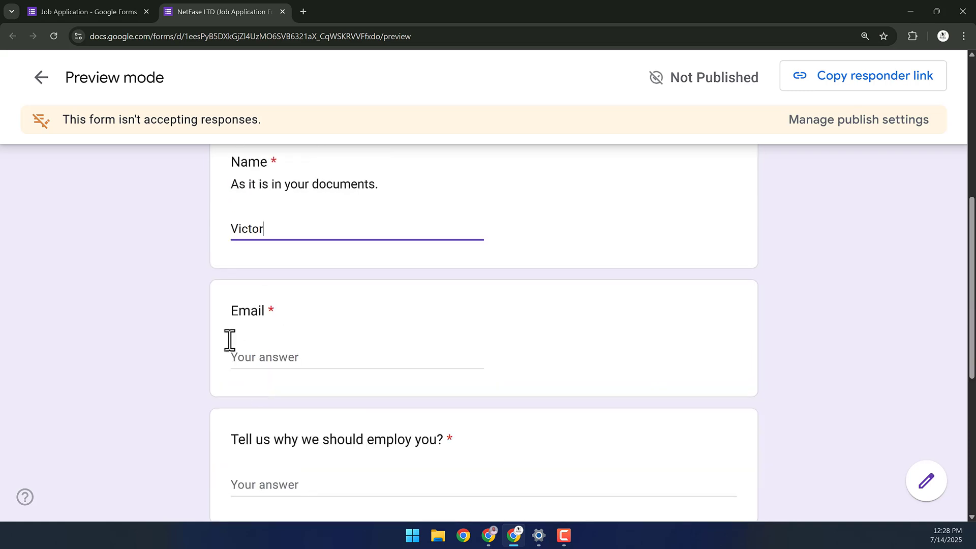
{"action": "left_click", "coordinate": [246, 357]}
{"action": "type", "text": "my"}
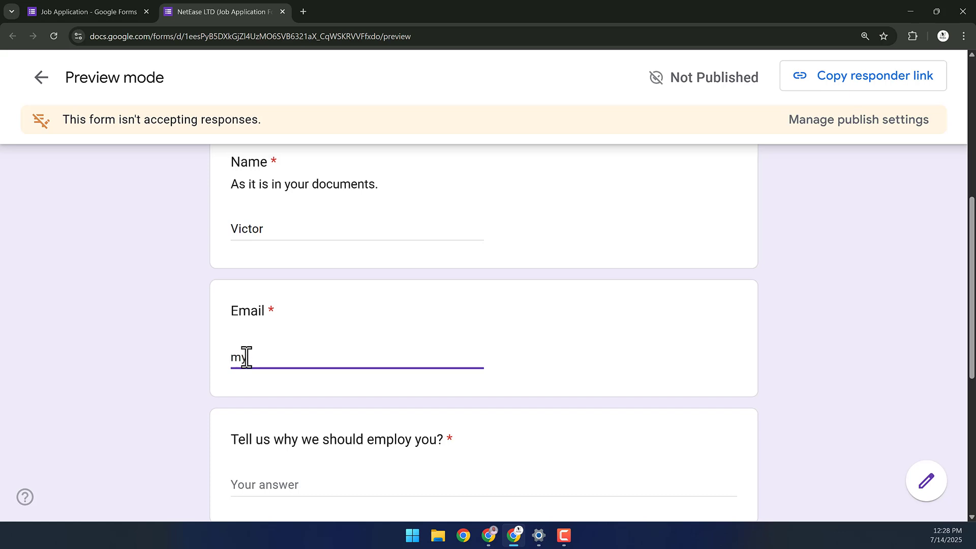
{"action": "type", "text": "email@gm"}
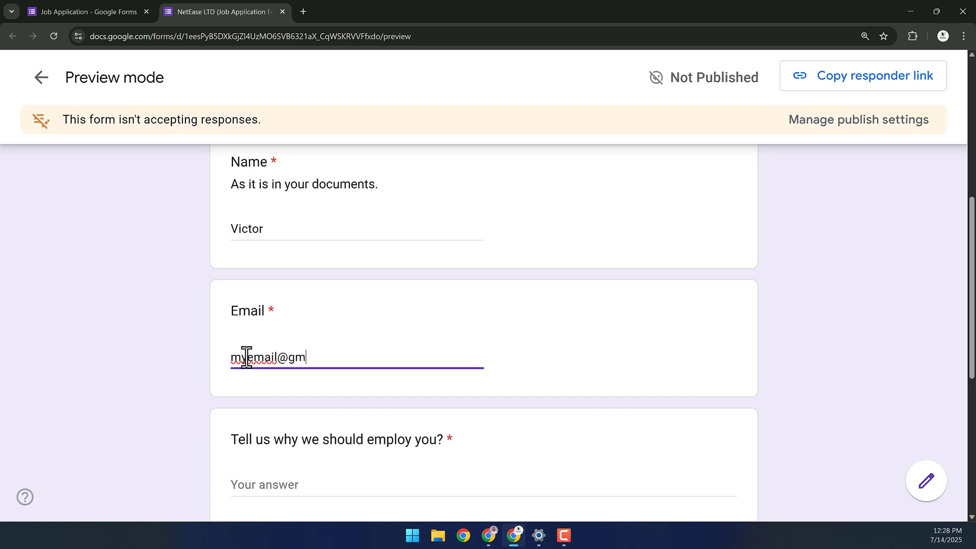
{"action": "type", "text": "ail.com"}
{"action": "scroll", "coordinate": [245, 357], "scroll_direction": "down", "scroll_amount": 5}
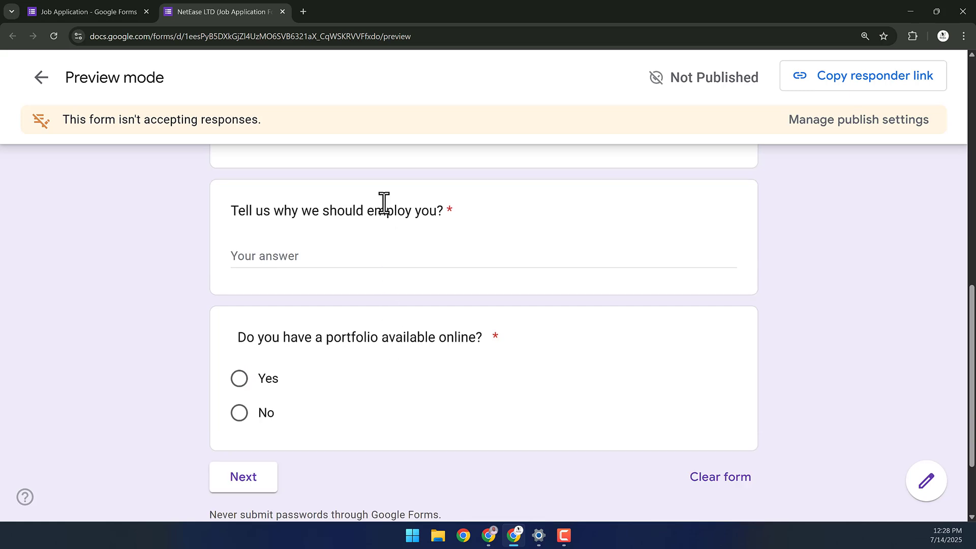
{"action": "type", "text": "a"}
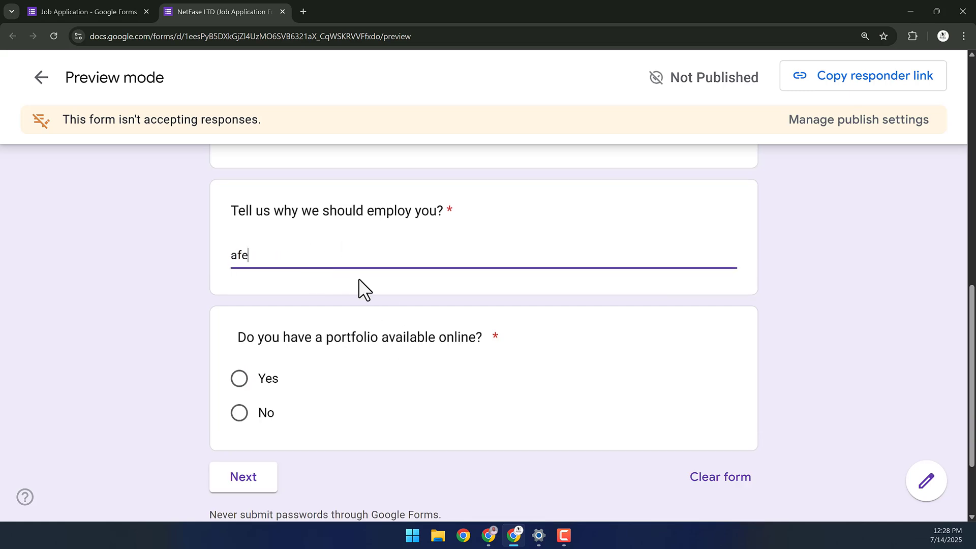
{"action": "type", "text": "fe"}
{"action": "scroll", "coordinate": [286, 340], "scroll_direction": "down", "scroll_amount": 3}
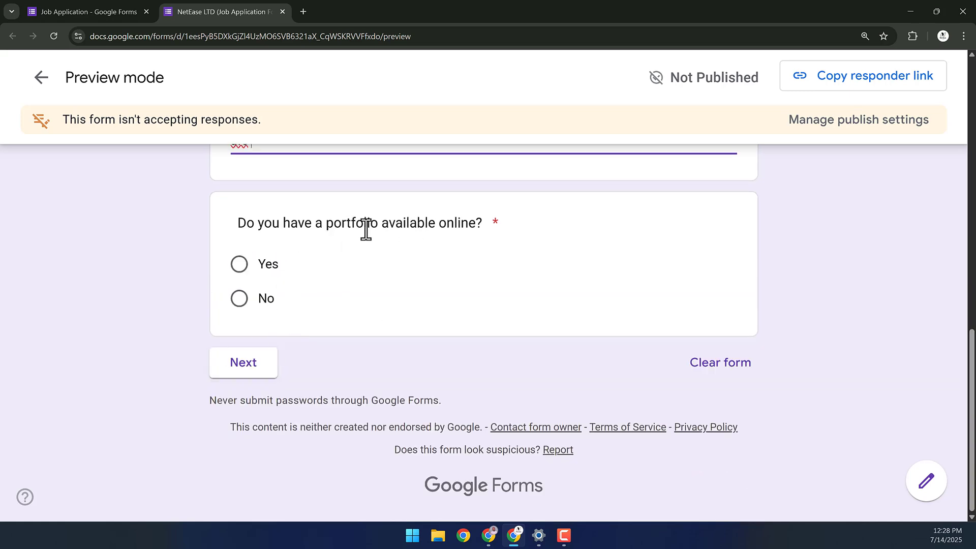
{"action": "left_click", "coordinate": [239, 267]}
- Go Next to the portfolio section, go Back, answer No, and continue to Additional Questions
{"action": "left_click", "coordinate": [246, 362]}
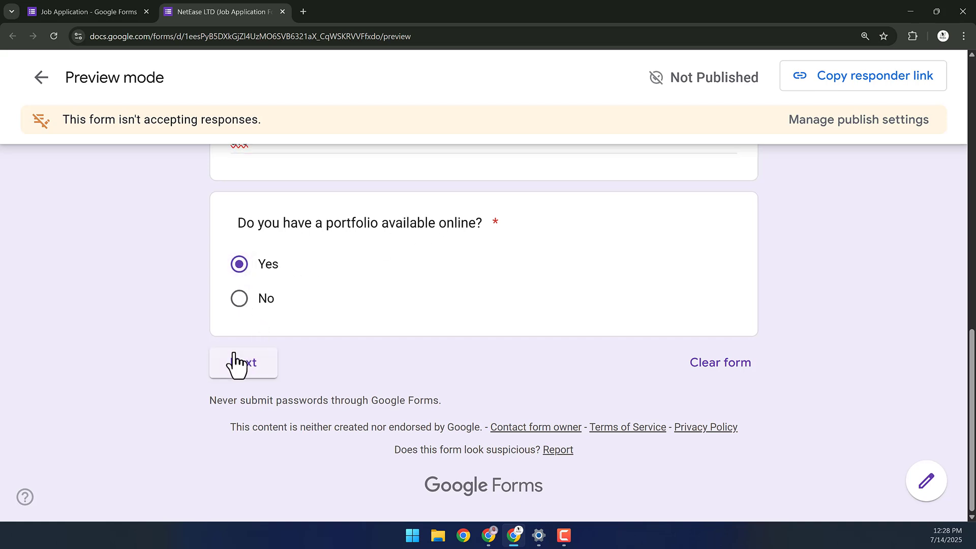
{"action": "scroll", "coordinate": [356, 228], "scroll_direction": "down", "scroll_amount": 2}
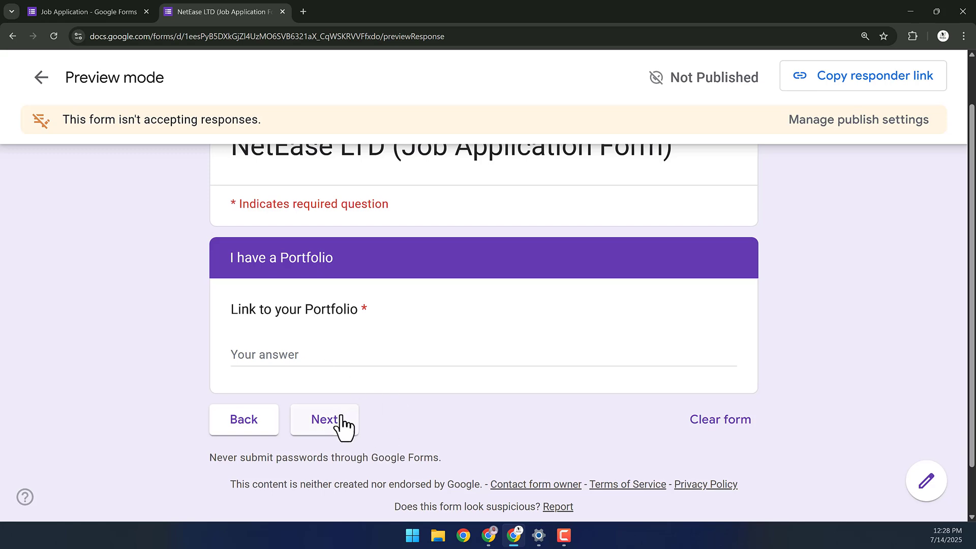
{"action": "left_click", "coordinate": [222, 429]}
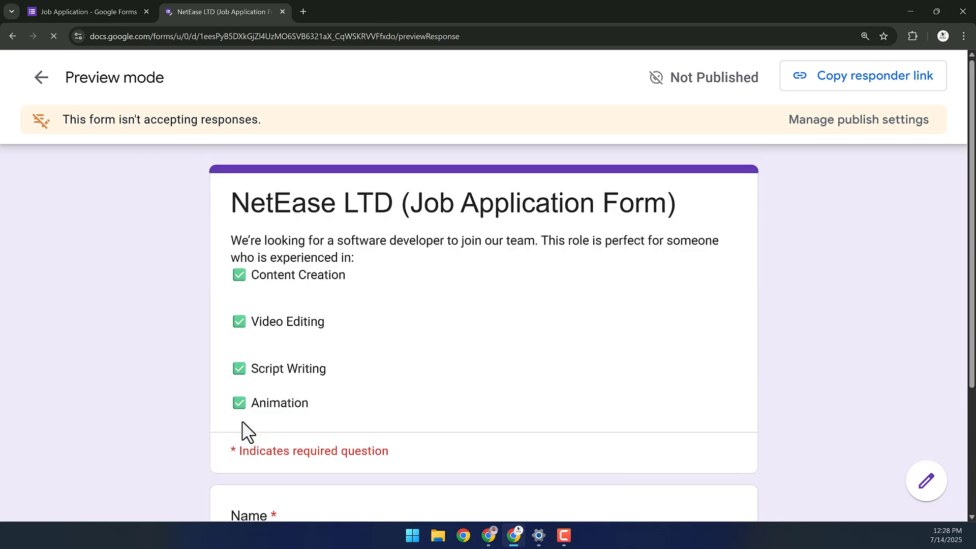
{"action": "scroll", "coordinate": [275, 437], "scroll_direction": "down", "scroll_amount": 10}
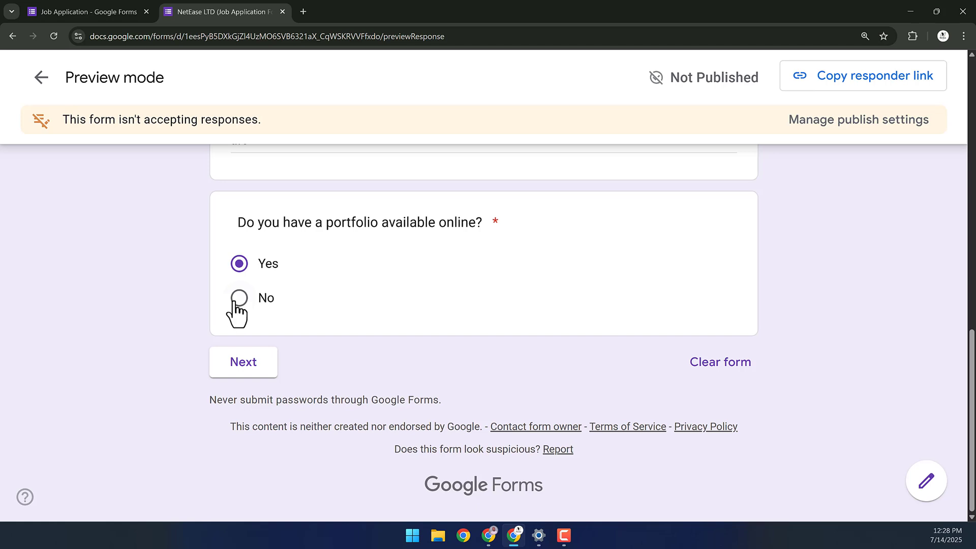
{"action": "left_click", "coordinate": [235, 315]}
{"action": "left_click", "coordinate": [251, 362]}
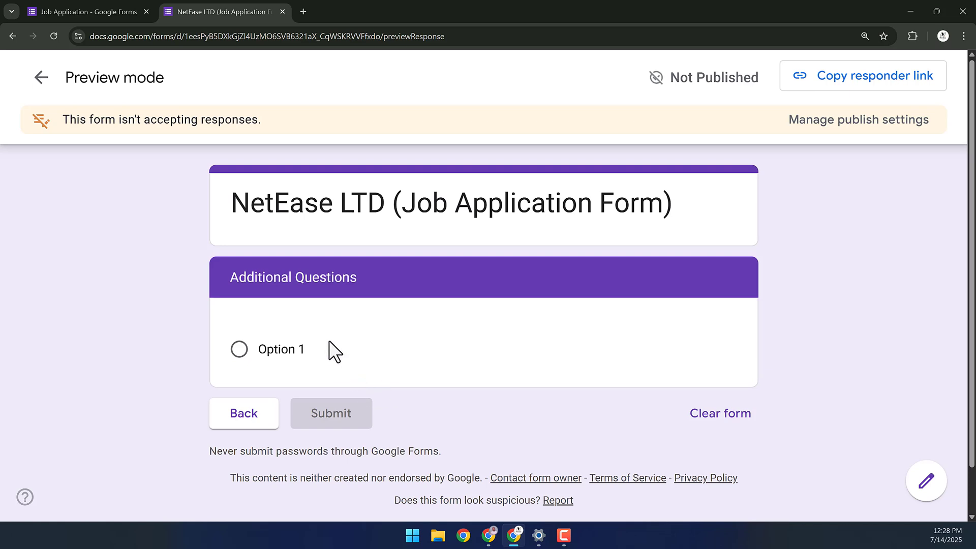
- Back in the editor, make the Additional Questions question a Checkboxes titled 'What skills do you have?'
{"action": "left_click", "coordinate": [110, 12]}
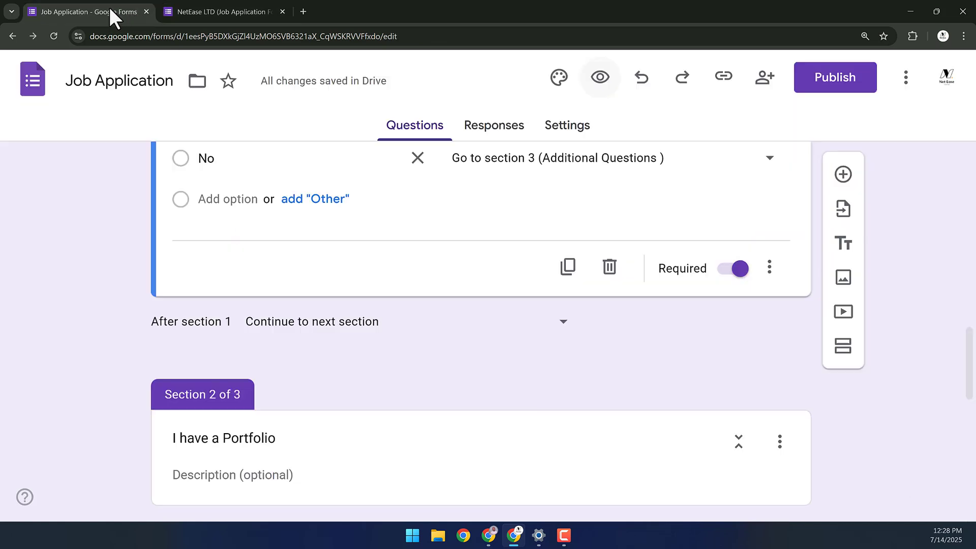
{"action": "scroll", "coordinate": [263, 281], "scroll_direction": "down", "scroll_amount": 8}
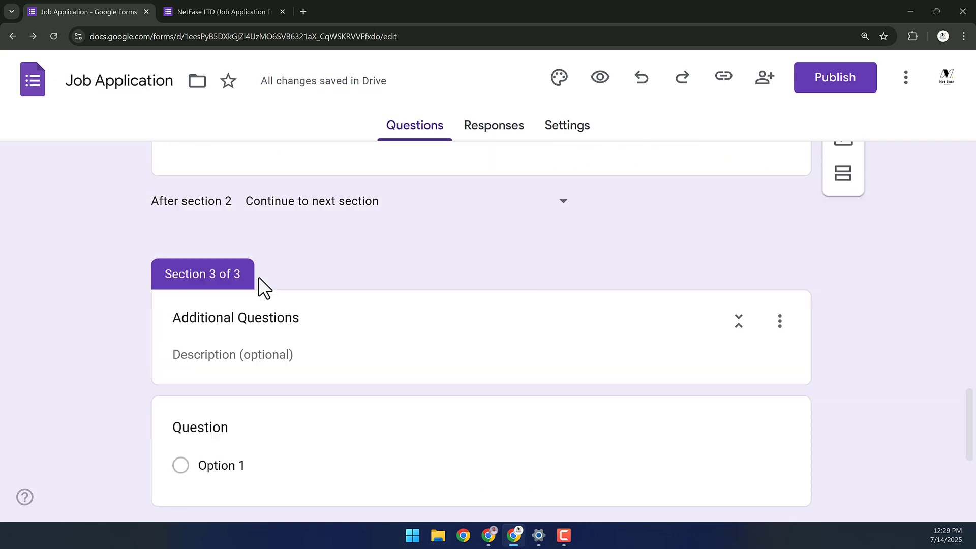
{"action": "left_click", "coordinate": [236, 379]}
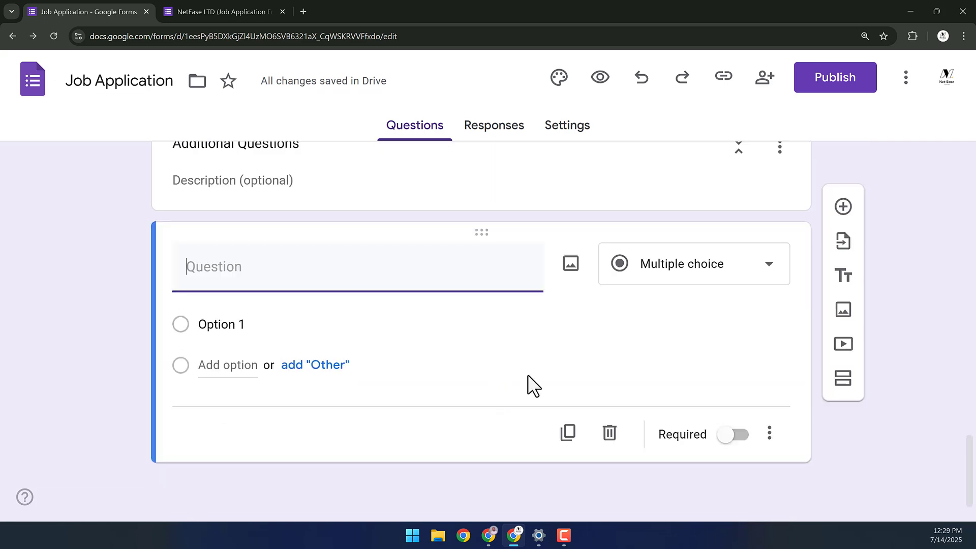
{"action": "left_click", "coordinate": [719, 285]}
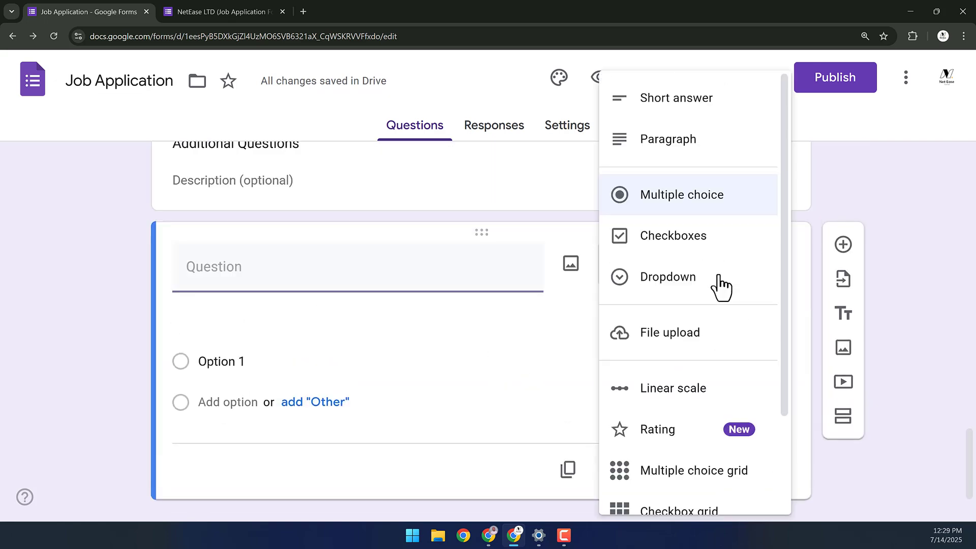
{"action": "left_click", "coordinate": [665, 258]}
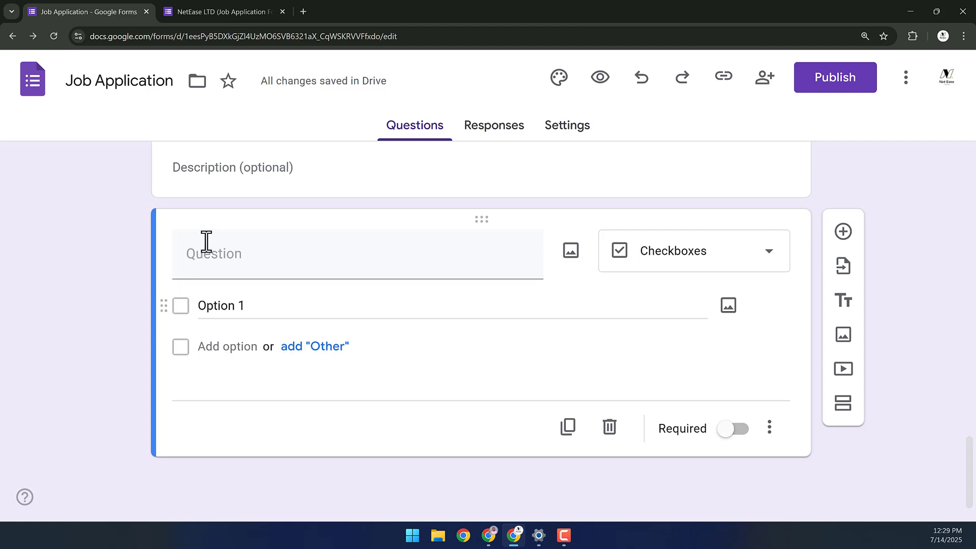
{"action": "left_click", "coordinate": [253, 254]}
{"action": "type", "text": "What"}
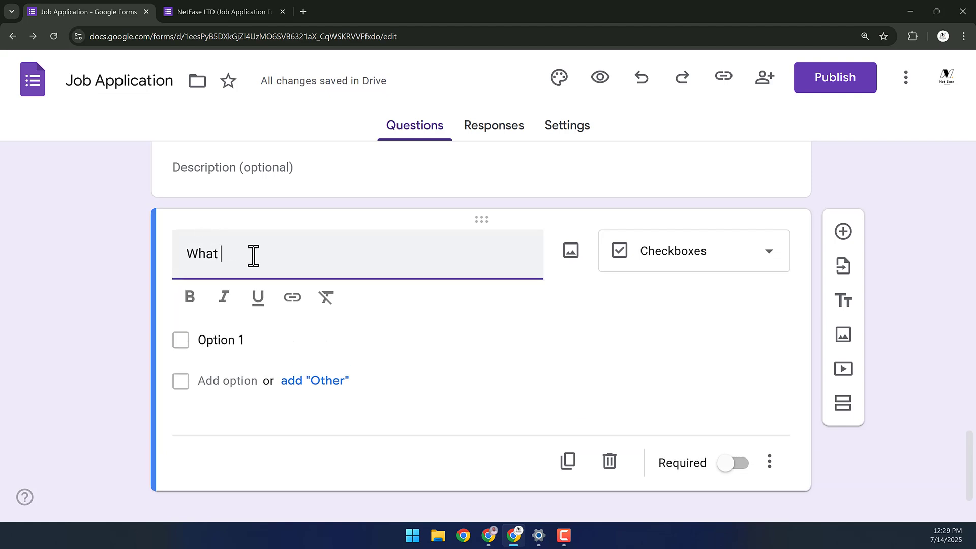
{"action": "type", "text": " Skills Do you have?"}
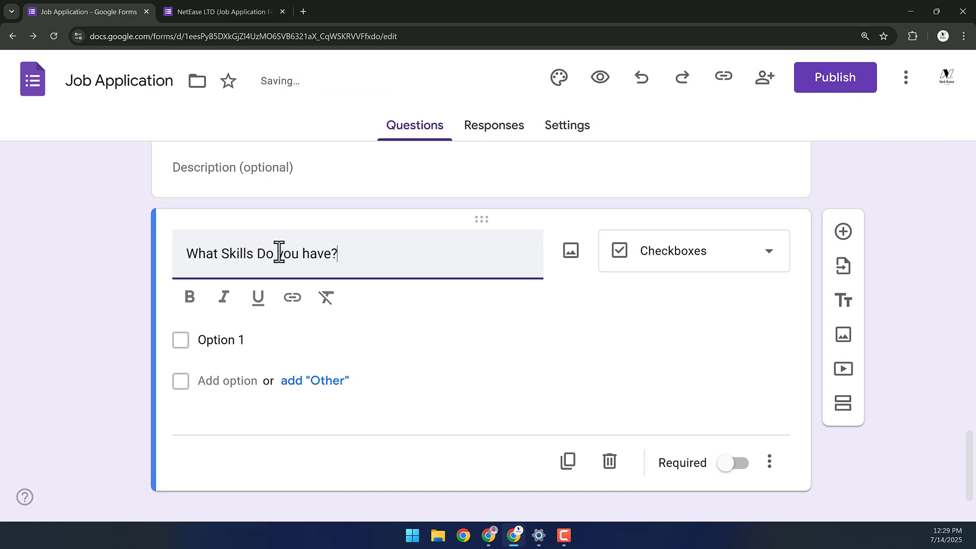
{"action": "left_click", "coordinate": [235, 253]}
{"action": "scroll", "coordinate": [252, 272], "scroll_direction": "down", "scroll_amount": 1}
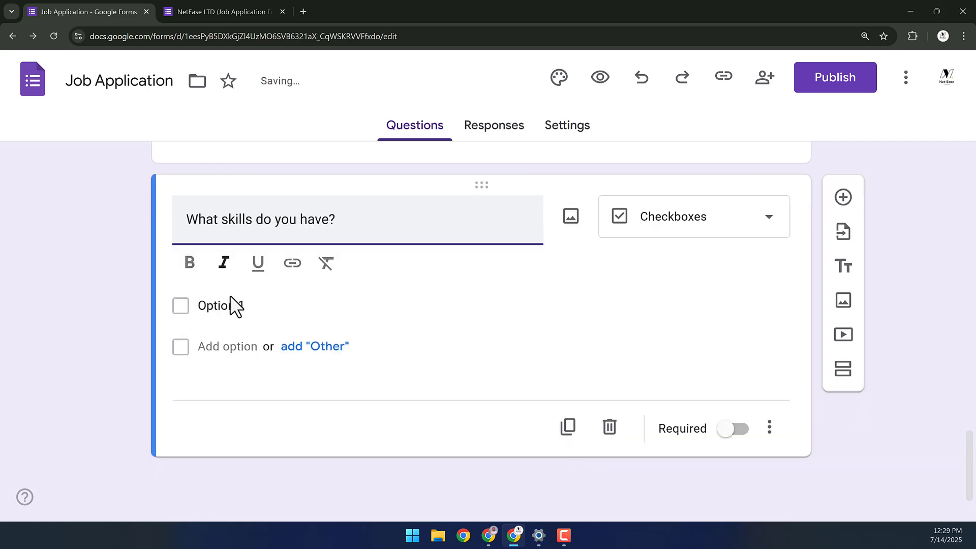
- Add options Davinci Resolve, Premiere Pro, After Effects, Google Analytics, plus an Other choice
{"action": "left_click", "coordinate": [248, 305]}
{"action": "type", "text": "Davinci Res"}
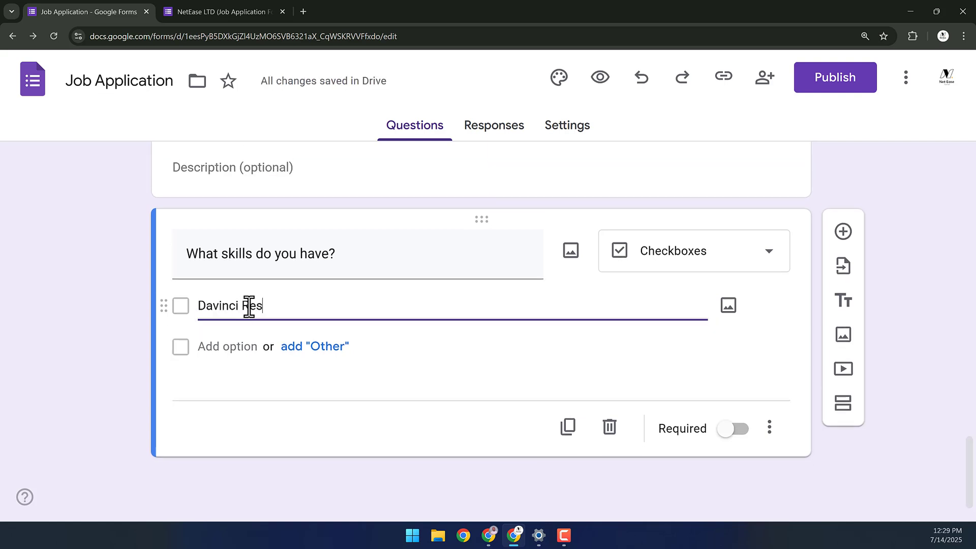
{"action": "type", "text": "olve"}
{"action": "left_click", "coordinate": [241, 345]}
{"action": "type", "text": "Premiere Pro"}
{"action": "left_click", "coordinate": [229, 388]}
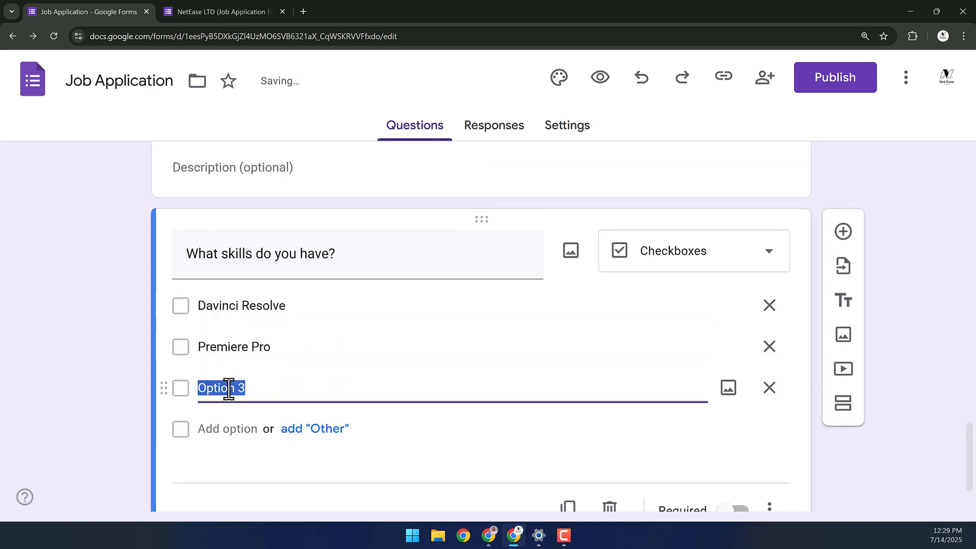
{"action": "type", "text": "After Effects"}
{"action": "key", "text": "Return"}
{"action": "type", "text": "Google Analytics"}
{"action": "scroll", "coordinate": [281, 356], "scroll_direction": "down", "scroll_amount": 1}
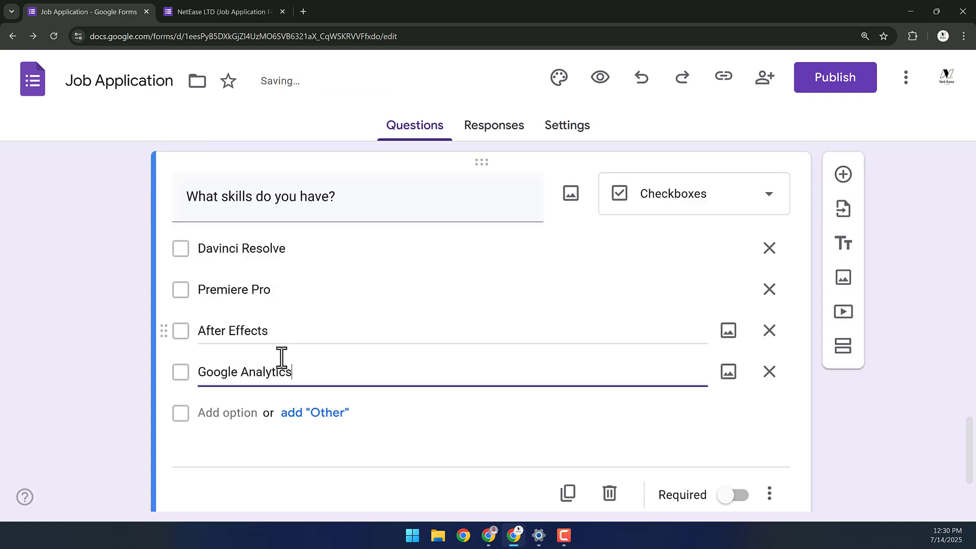
{"action": "scroll", "coordinate": [305, 361], "scroll_direction": "down", "scroll_amount": 1}
{"action": "left_click", "coordinate": [312, 364]}
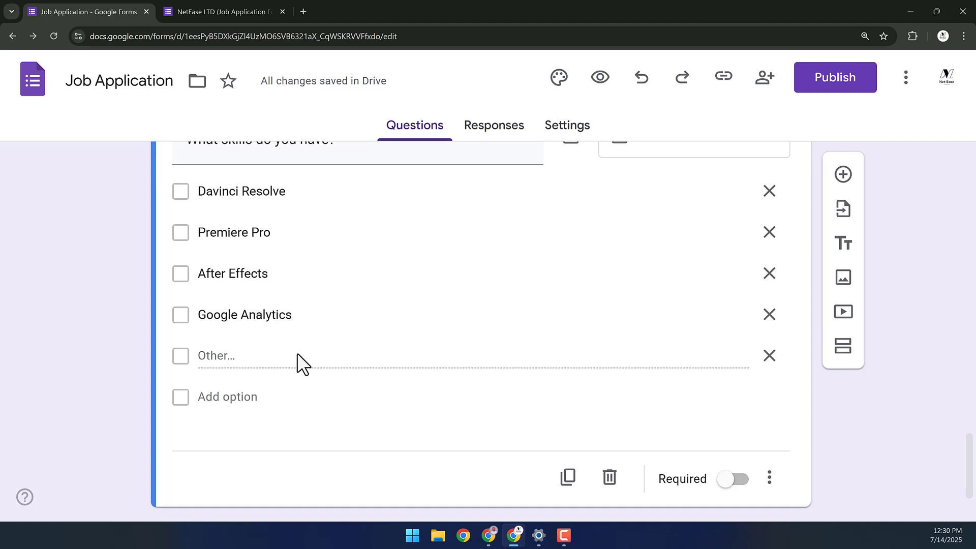
{"action": "scroll", "coordinate": [300, 362], "scroll_direction": "down", "scroll_amount": 1}
{"action": "scroll", "coordinate": [322, 356], "scroll_direction": "up", "scroll_amount": 2}
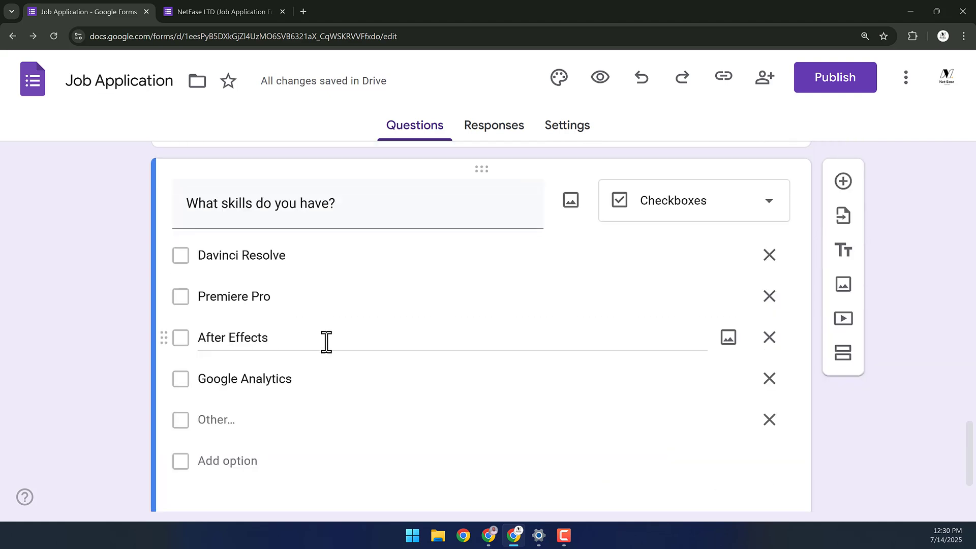
{"action": "scroll", "coordinate": [610, 371], "scroll_direction": "down", "scroll_amount": 2}
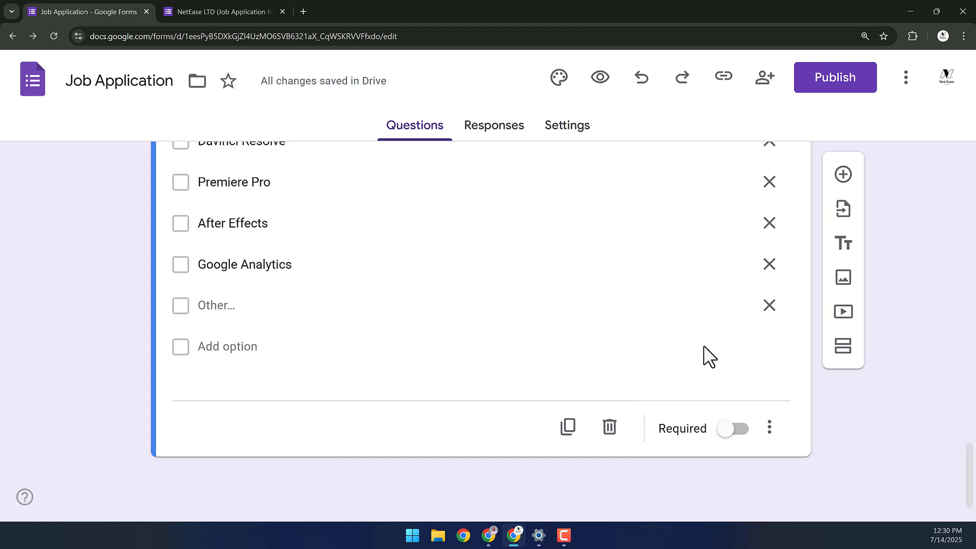
{"action": "scroll", "coordinate": [689, 331], "scroll_direction": "up", "scroll_amount": 1}
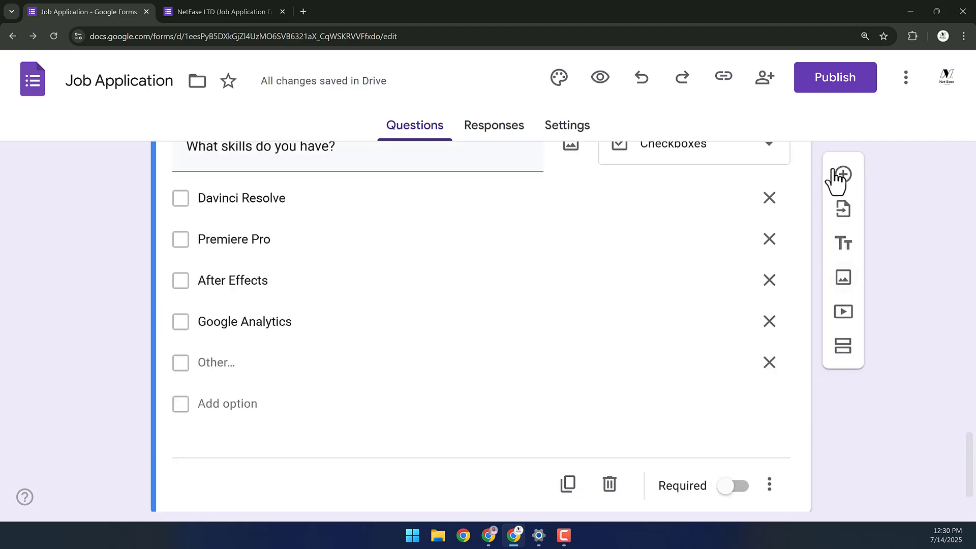
- Add a new Dropdown question below the skills question
{"action": "left_click", "coordinate": [842, 176]}
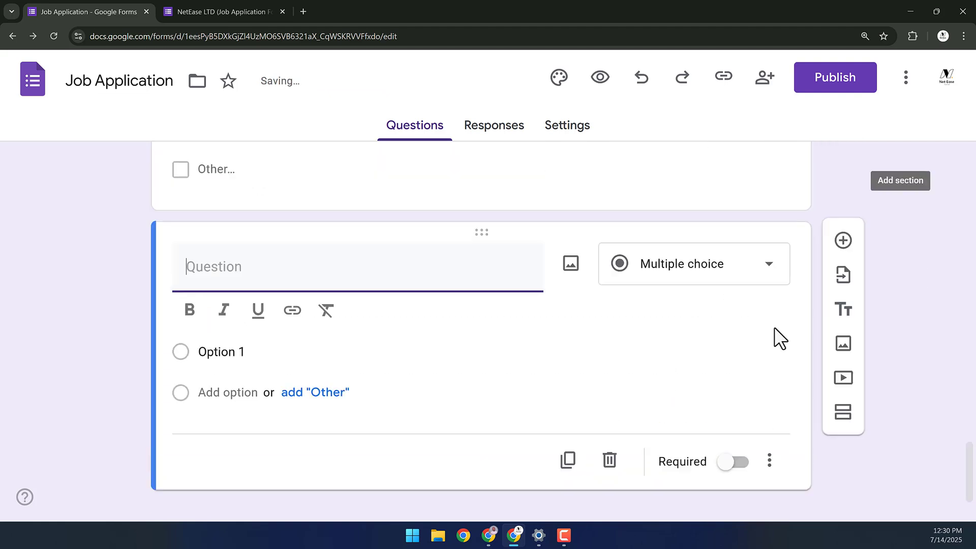
{"action": "scroll", "coordinate": [693, 359], "scroll_direction": "up", "scroll_amount": 4}
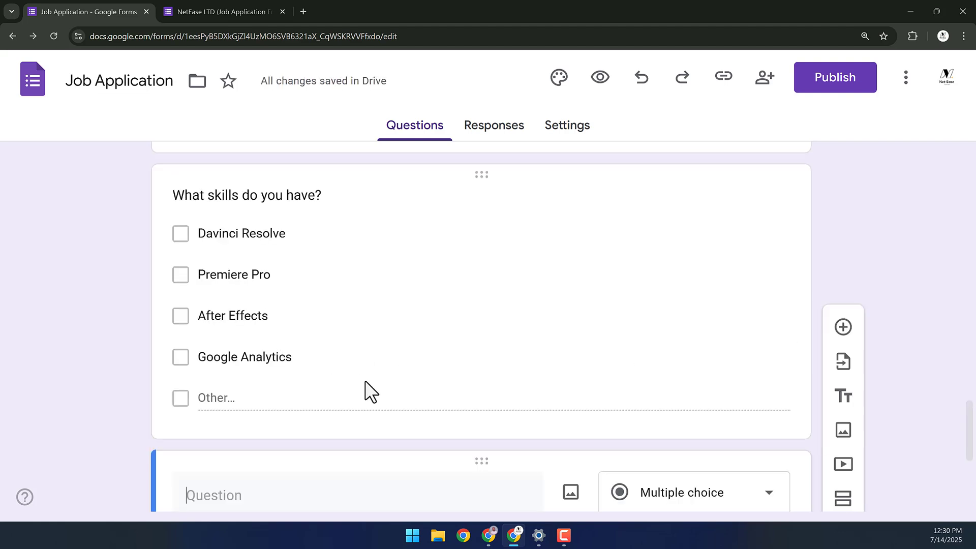
{"action": "scroll", "coordinate": [370, 391], "scroll_direction": "down", "scroll_amount": 4}
{"action": "left_click", "coordinate": [683, 262]}
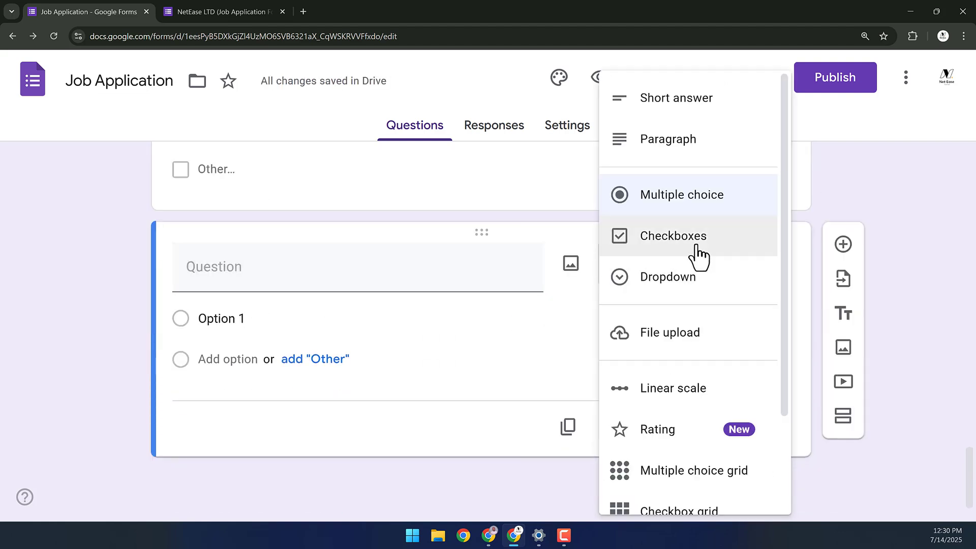
{"action": "left_click", "coordinate": [666, 284]}
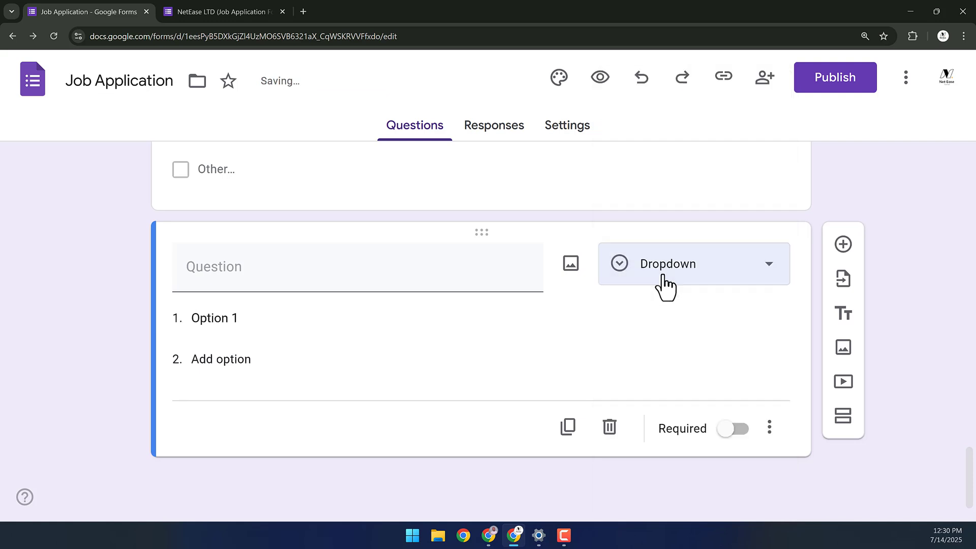
- Title it 'Gender' with options Male, Female and Prefer not to say
{"action": "left_click", "coordinate": [289, 283]}
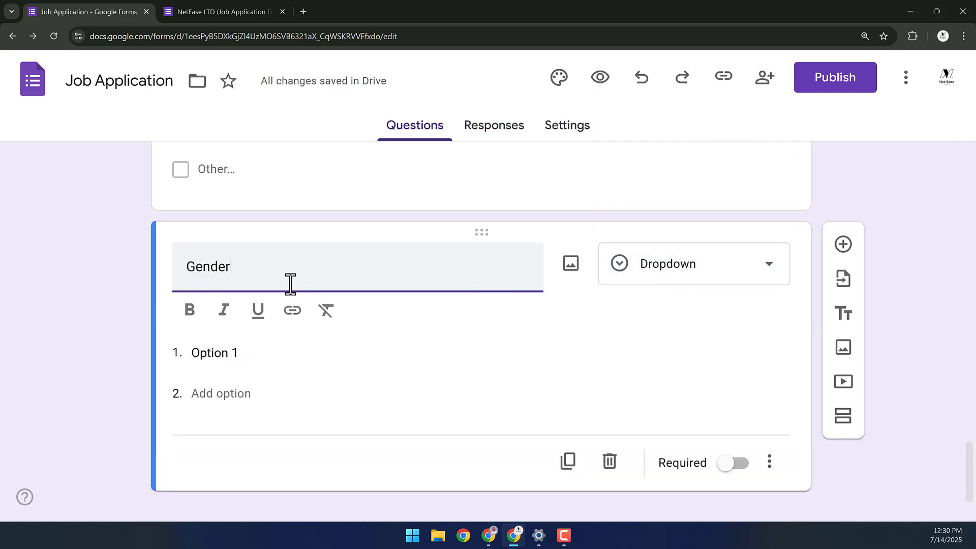
{"action": "double_click", "coordinate": [261, 287]}
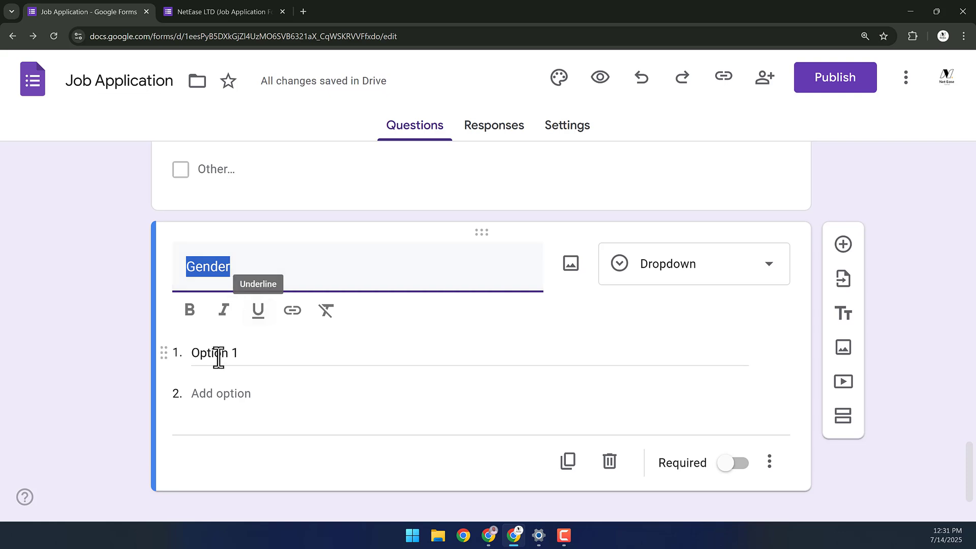
{"action": "left_click", "coordinate": [218, 356]}
{"action": "left_click", "coordinate": [218, 356]}
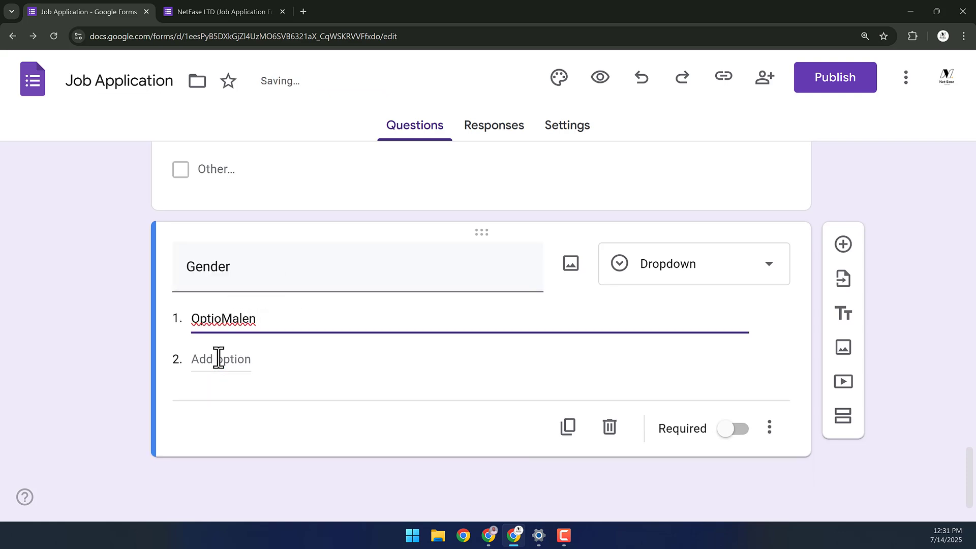
{"action": "key", "text": "BackSpace"}
{"action": "key", "text": "BackSpace"}
{"action": "key", "text": "BackSpace"}
{"action": "key", "text": "BackSpace"}
{"action": "key", "text": "BackSpace"}
{"action": "key", "text": "BackSpace"}
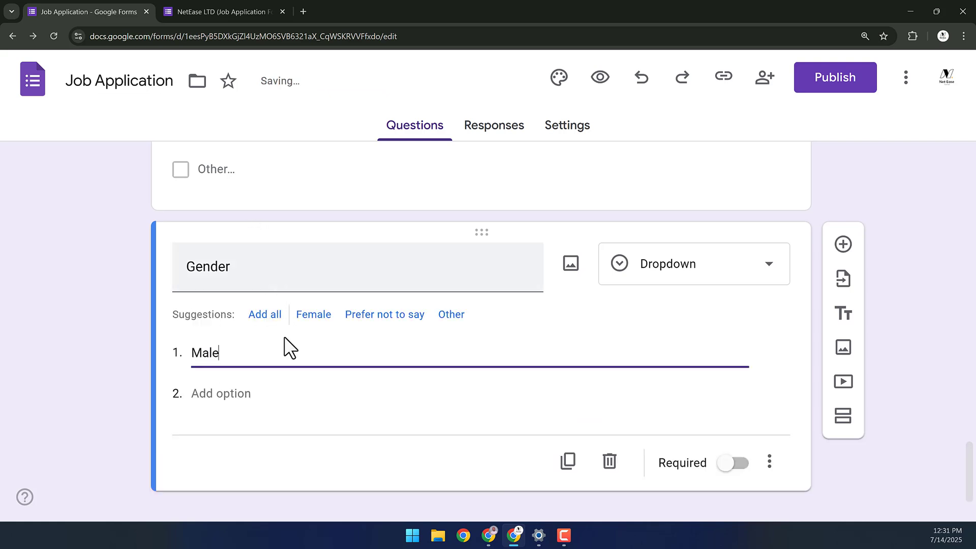
{"action": "left_click", "coordinate": [265, 316]}
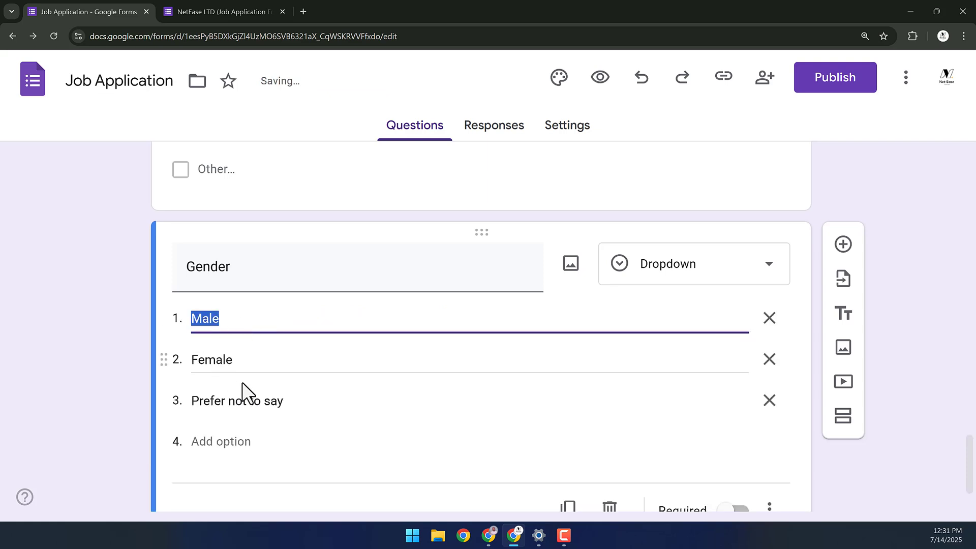
{"action": "scroll", "coordinate": [829, 300], "scroll_direction": "down", "scroll_amount": 2}
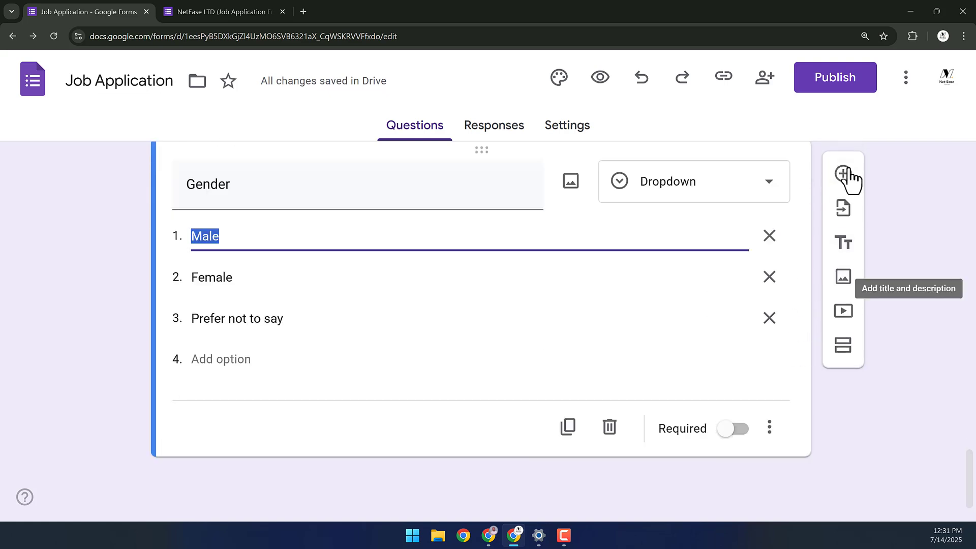
- Add a File upload question titled 'Upload your CV', accepting the Drive upload notice
{"action": "left_click", "coordinate": [845, 168]}
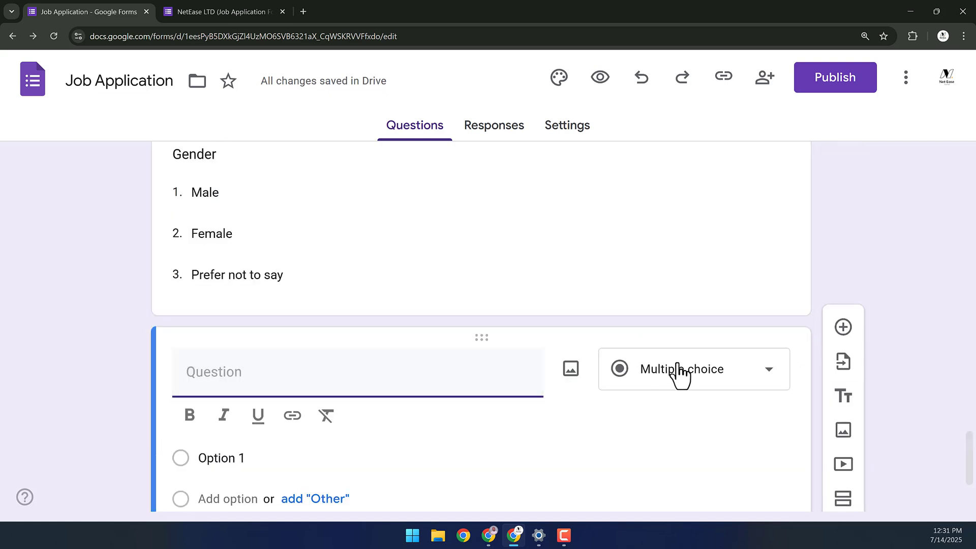
{"action": "left_click", "coordinate": [677, 371]}
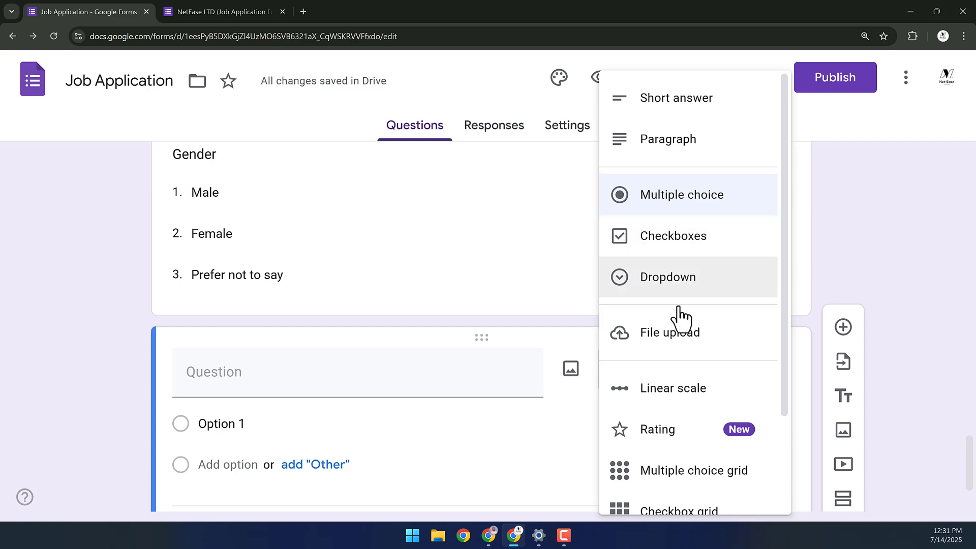
{"action": "left_click", "coordinate": [635, 353]}
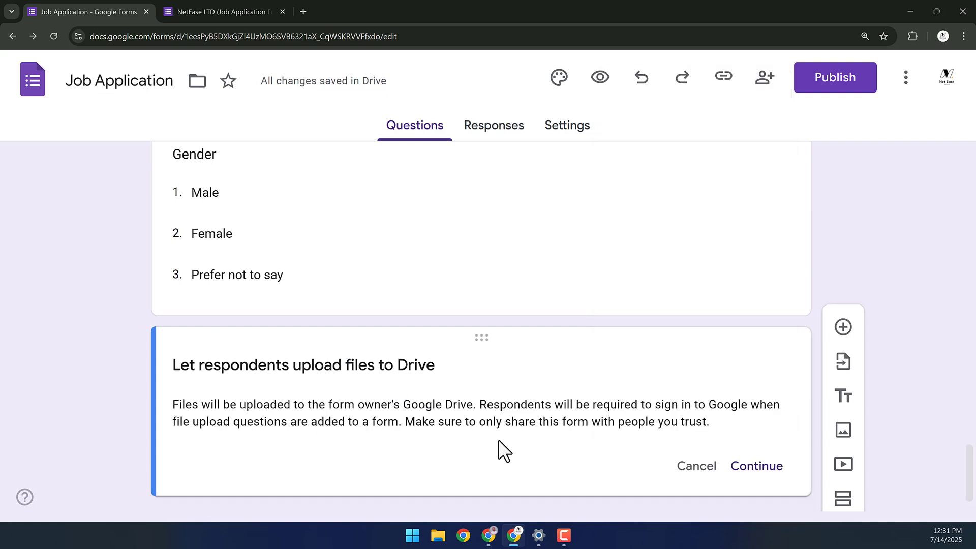
{"action": "scroll", "coordinate": [498, 440], "scroll_direction": "down", "scroll_amount": 1}
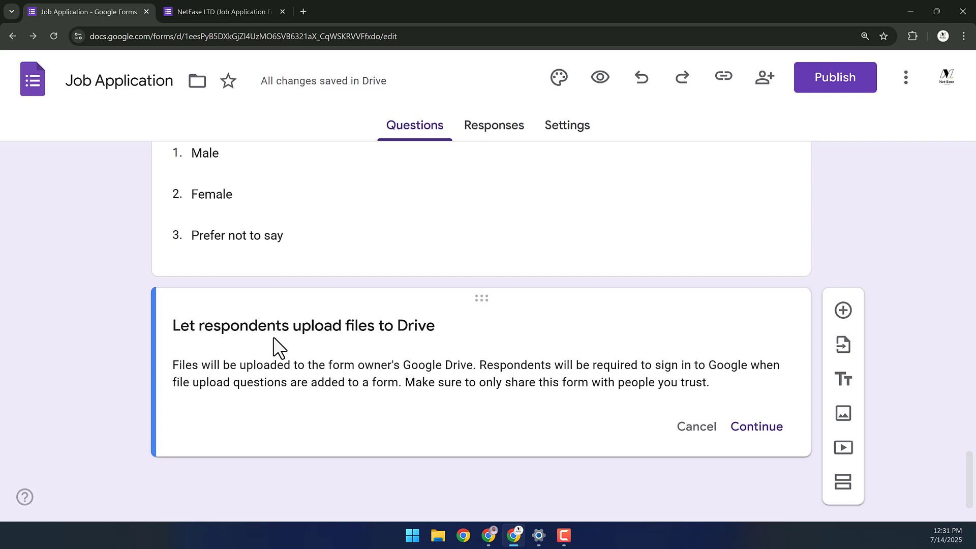
{"action": "left_click", "coordinate": [763, 431]}
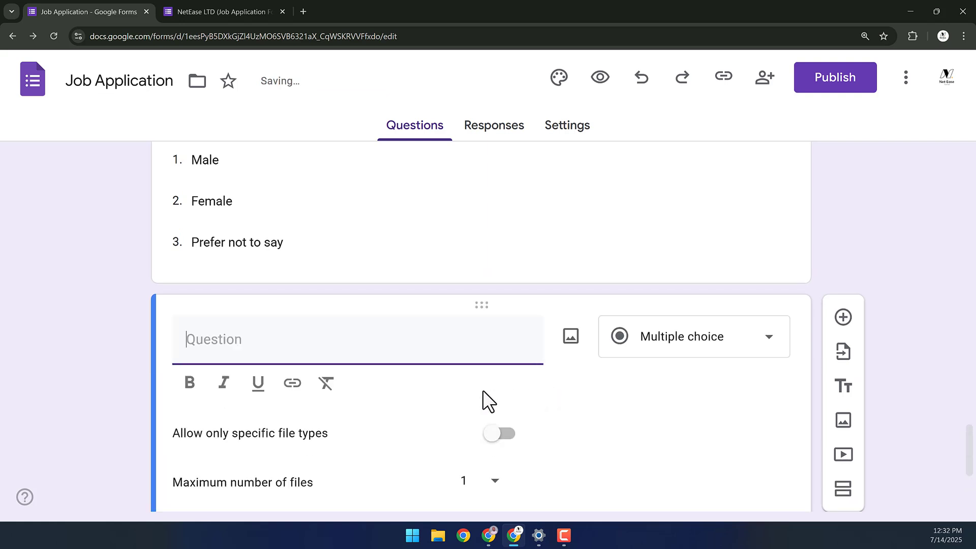
{"action": "type", "text": "Upload your CV"}
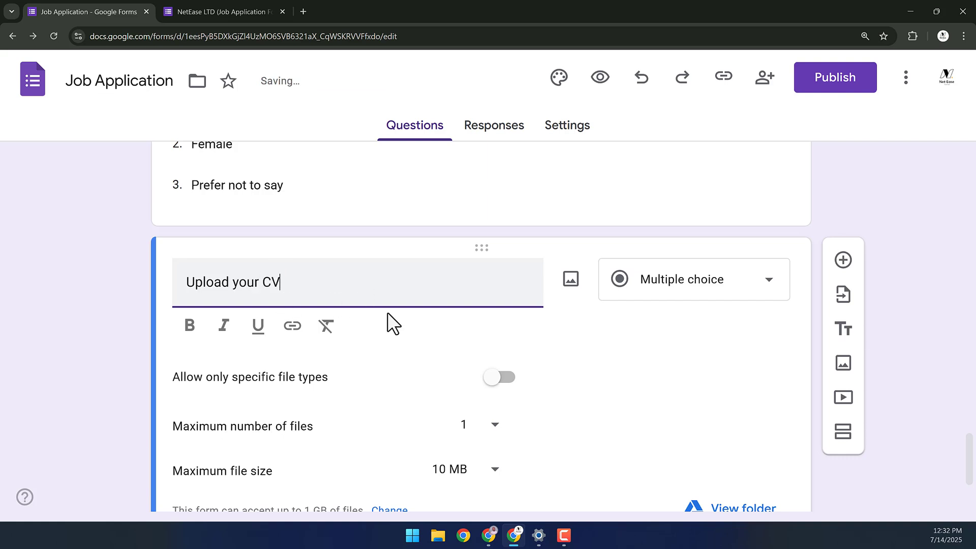
{"action": "scroll", "coordinate": [469, 309], "scroll_direction": "down", "scroll_amount": 1}
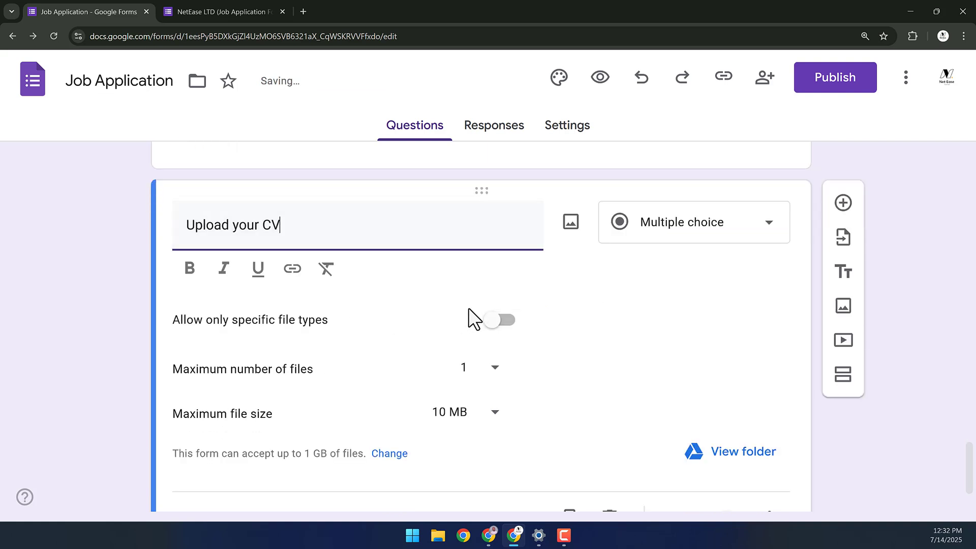
- Restrict the CV upload to Document and PDF file types, then add a blank question below
{"action": "left_click", "coordinate": [493, 323]}
{"action": "left_click", "coordinate": [501, 287]}
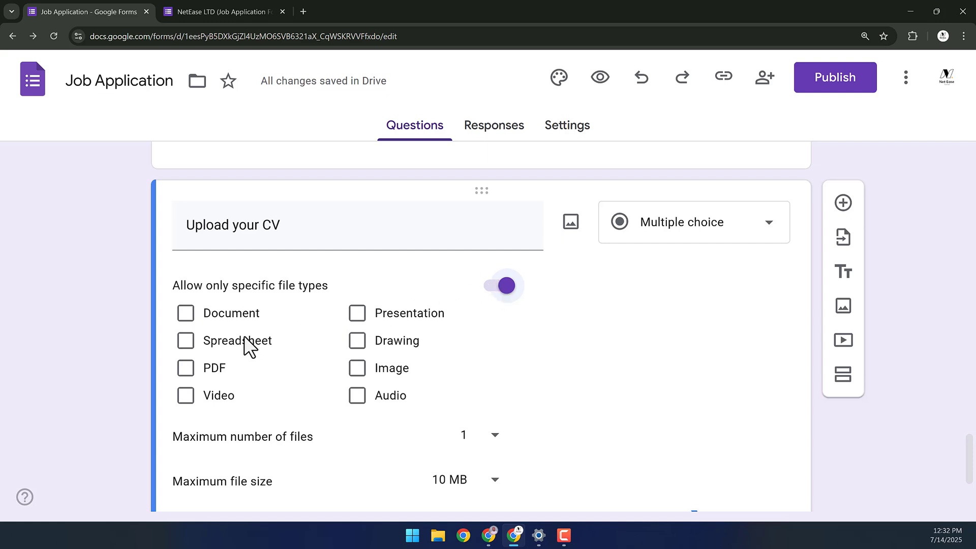
{"action": "left_click", "coordinate": [186, 314]}
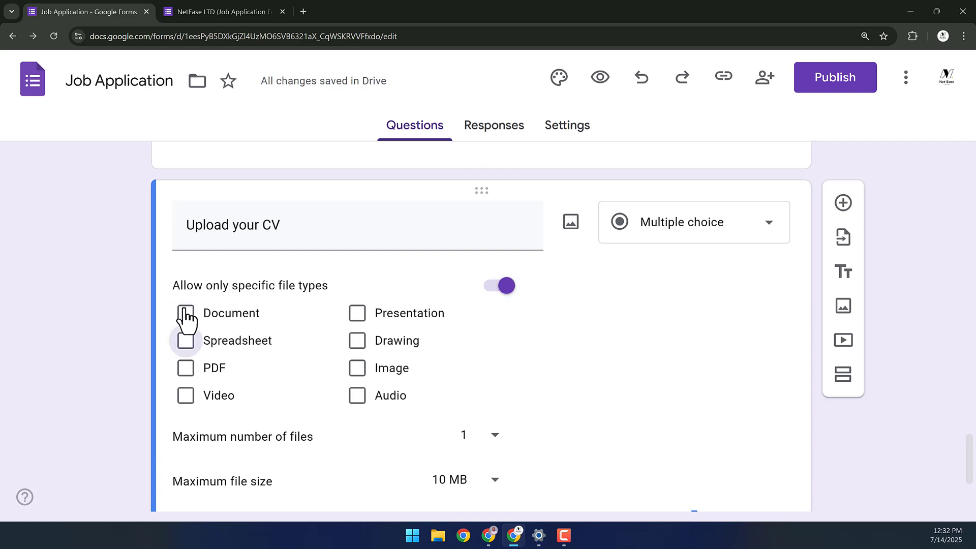
{"action": "left_click", "coordinate": [186, 337]}
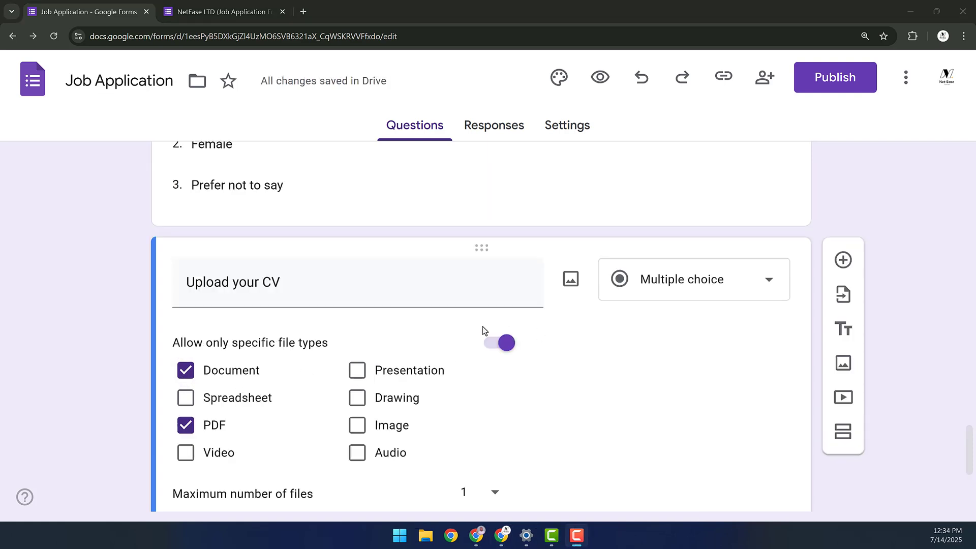
{"action": "scroll", "coordinate": [483, 326], "scroll_direction": "down", "scroll_amount": 3}
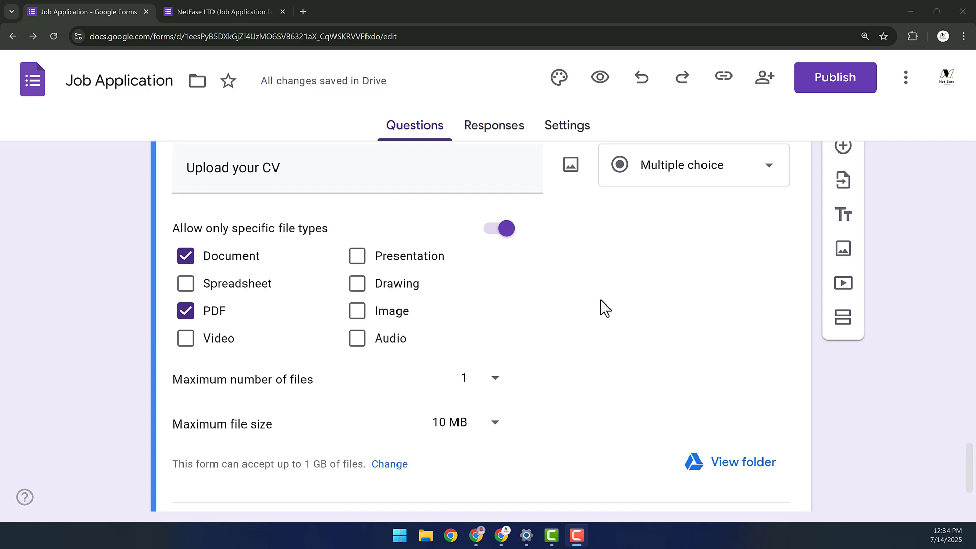
{"action": "scroll", "coordinate": [588, 305], "scroll_direction": "up", "scroll_amount": 3}
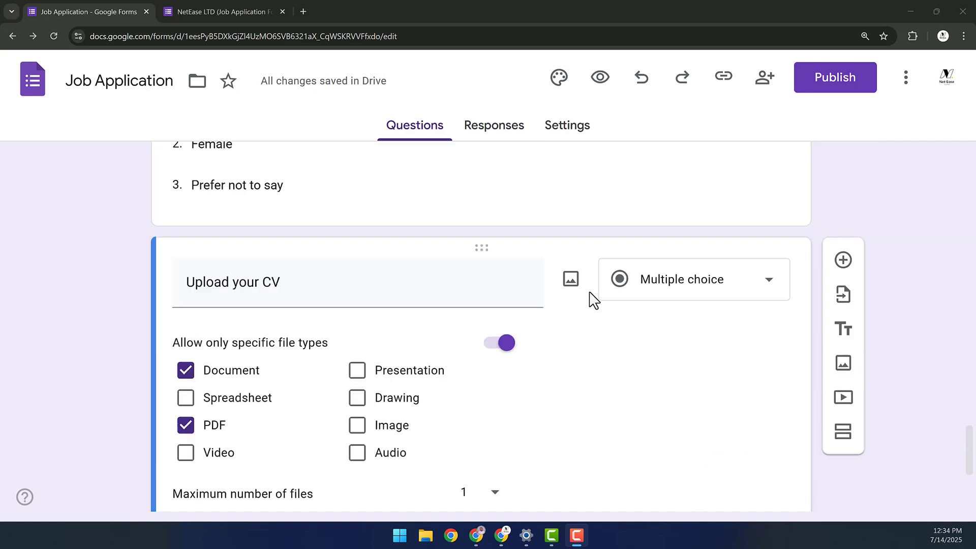
{"action": "key", "text": "shift+Tab"}
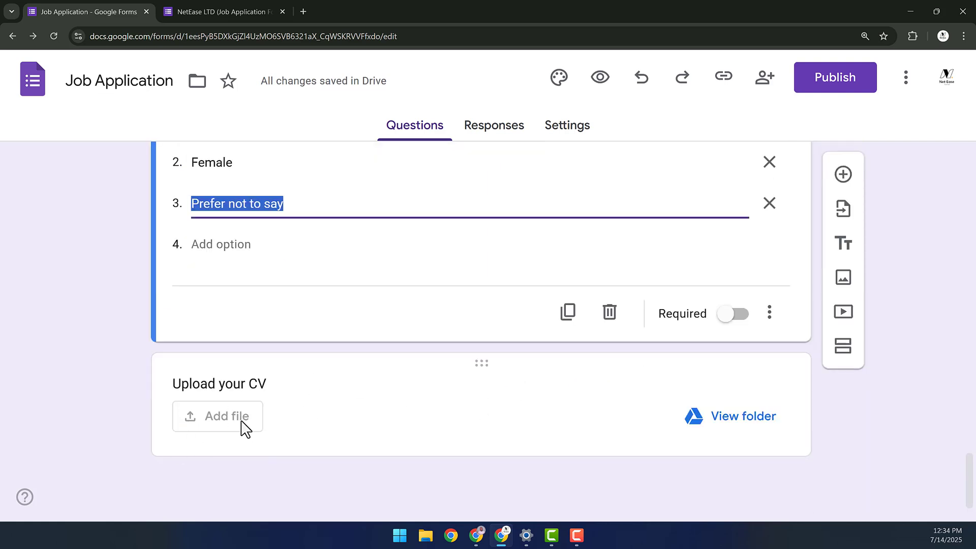
{"action": "left_click", "coordinate": [465, 407]}
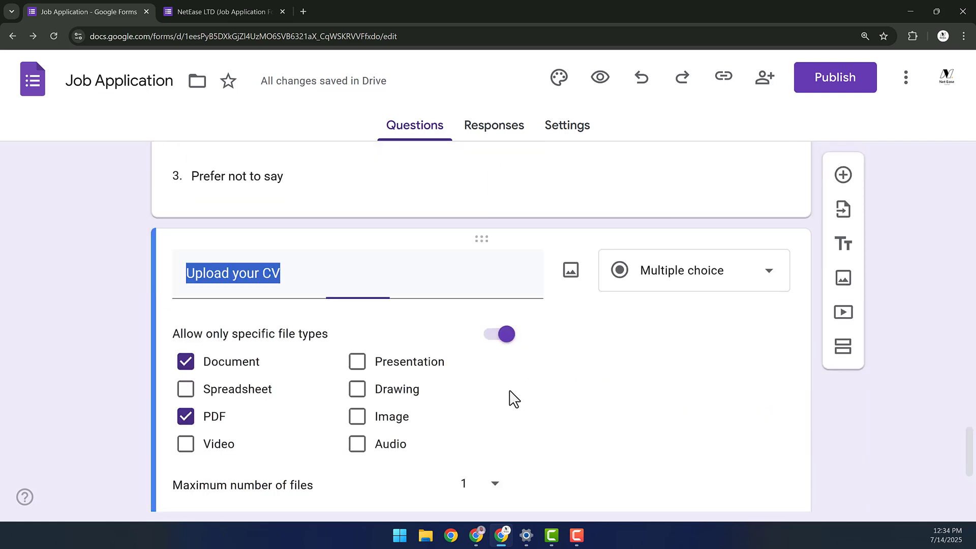
{"action": "left_click", "coordinate": [845, 253]}
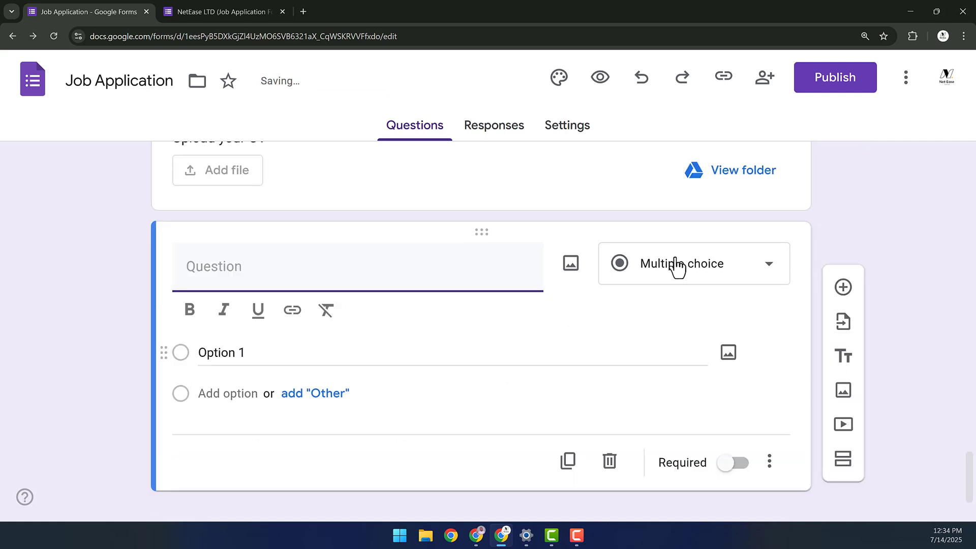
- Make the new question a Linear scale titled 'On a scale of 1-10, how good is your service?'
{"action": "left_click", "coordinate": [677, 266]}
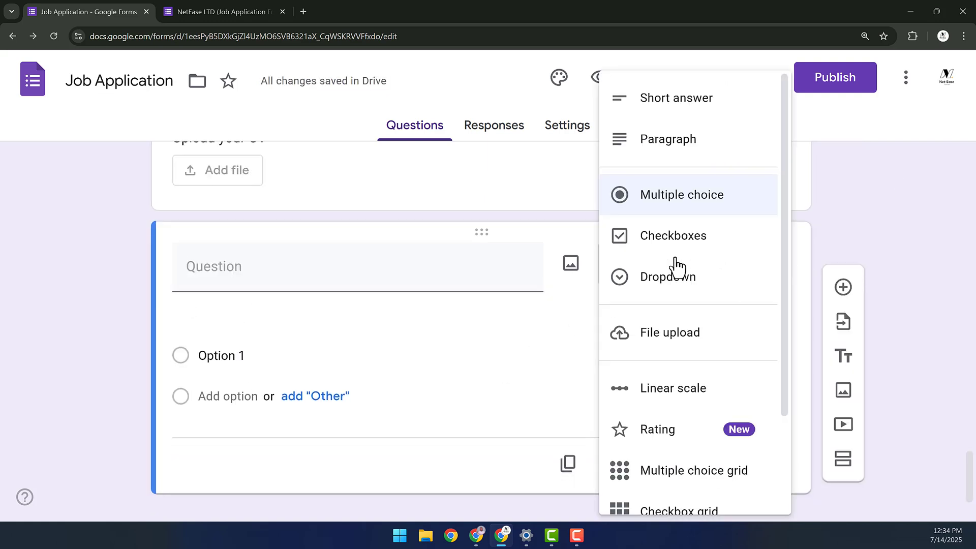
{"action": "left_click", "coordinate": [669, 394]}
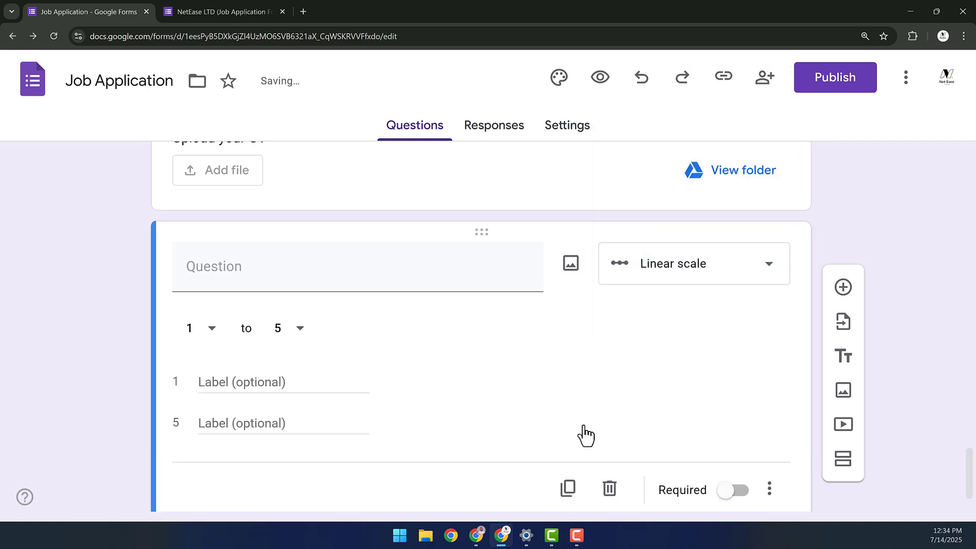
{"action": "left_click", "coordinate": [204, 265]}
{"action": "type", "text": "On a scale of 1-10, how good is your service?"}
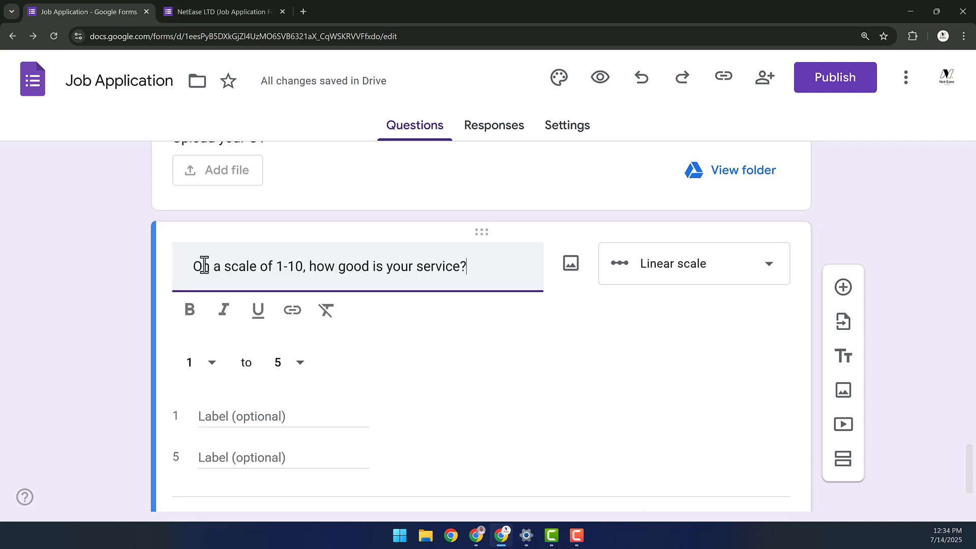
- Change the scale's upper bound from 5 to 10
{"action": "left_click", "coordinate": [299, 364]}
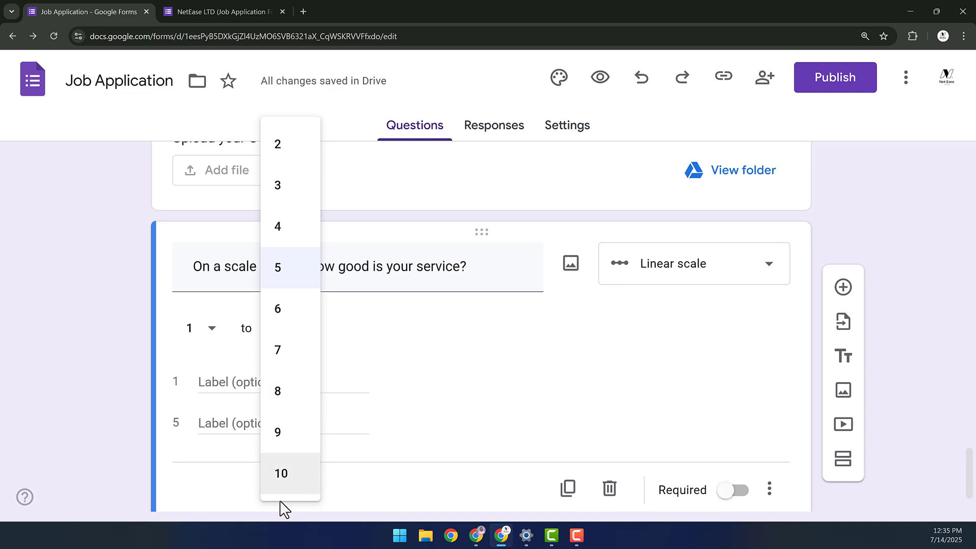
{"action": "left_click", "coordinate": [282, 476]}
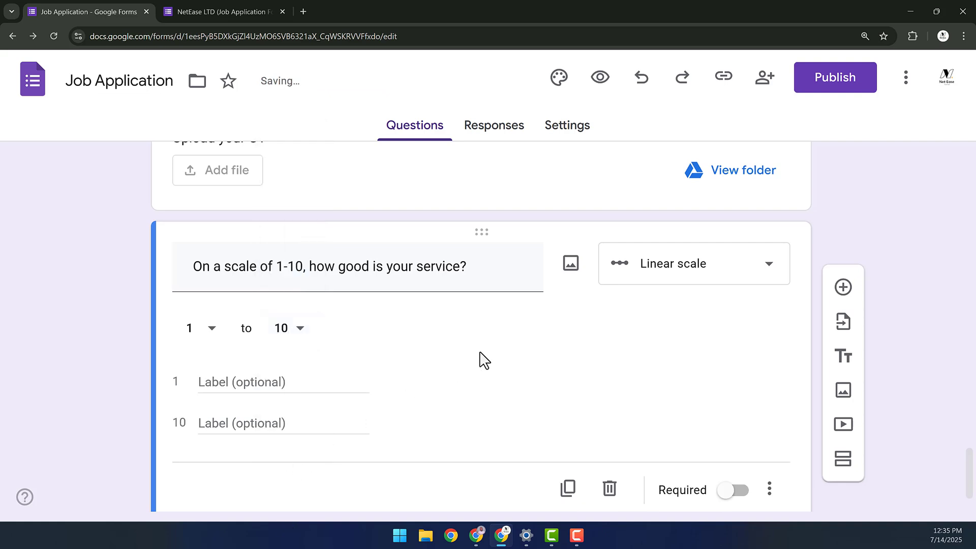
{"action": "scroll", "coordinate": [488, 348], "scroll_direction": "down", "scroll_amount": 1}
{"action": "scroll", "coordinate": [584, 254], "scroll_direction": "up", "scroll_amount": 1}
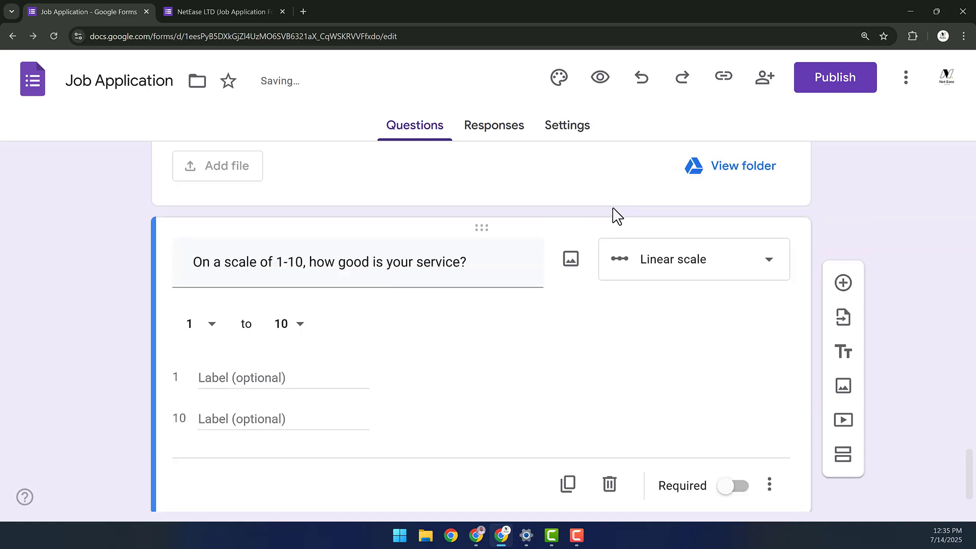
{"action": "left_click", "coordinate": [598, 186]}
{"action": "scroll", "coordinate": [554, 374], "scroll_direction": "down", "scroll_amount": 1}
{"action": "scroll", "coordinate": [547, 388], "scroll_direction": "down", "scroll_amount": 4}
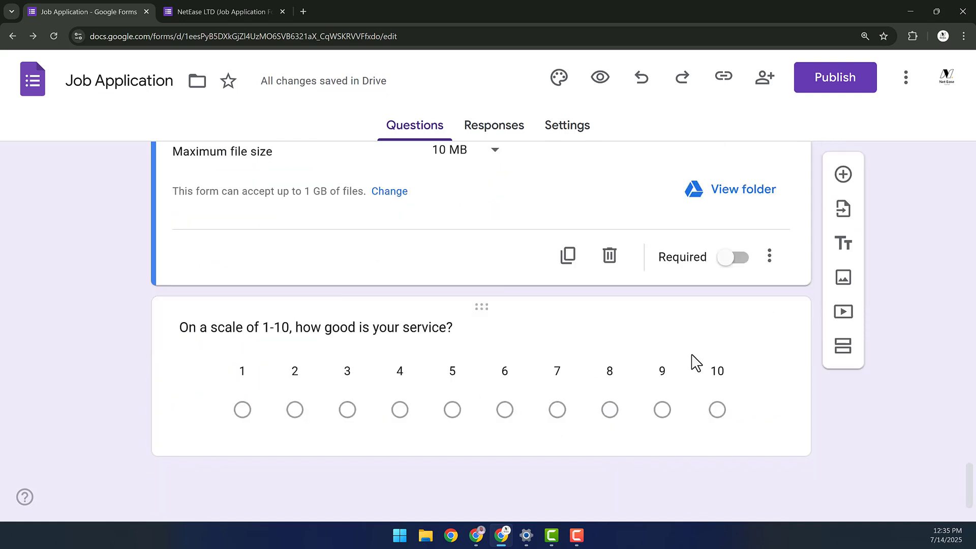
{"action": "left_click", "coordinate": [722, 335]}
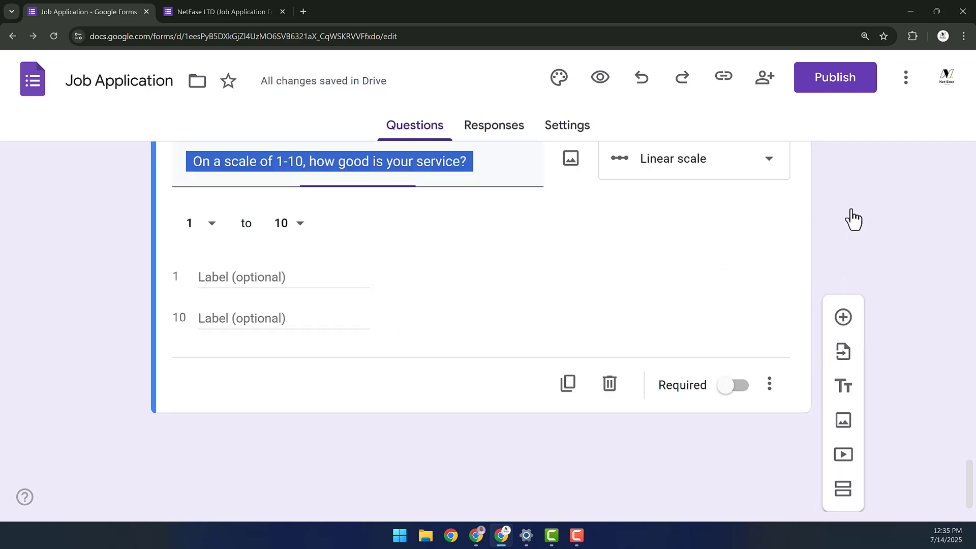
- Add a 5-star Rating question titled 'How good is your communication skills?'
{"action": "left_click", "coordinate": [845, 193]}
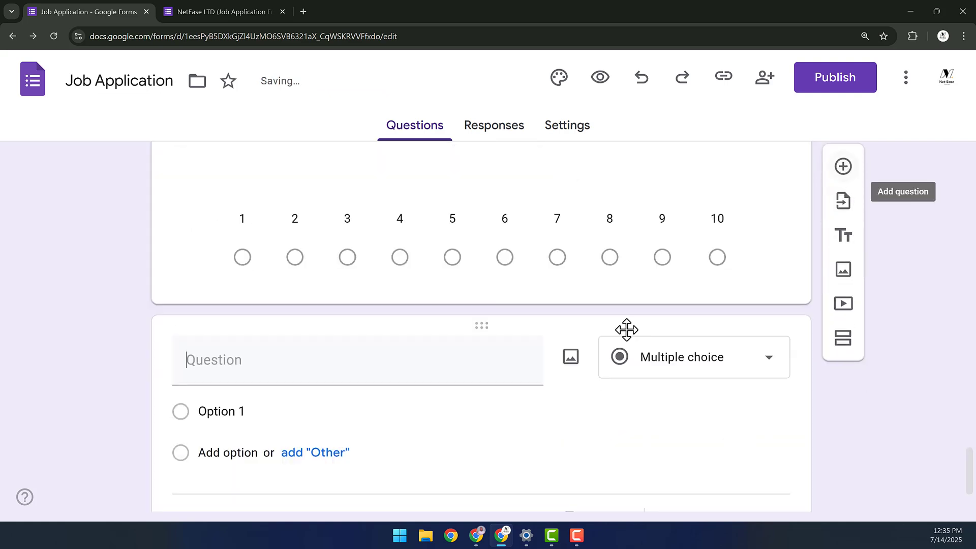
{"action": "left_click", "coordinate": [683, 278]}
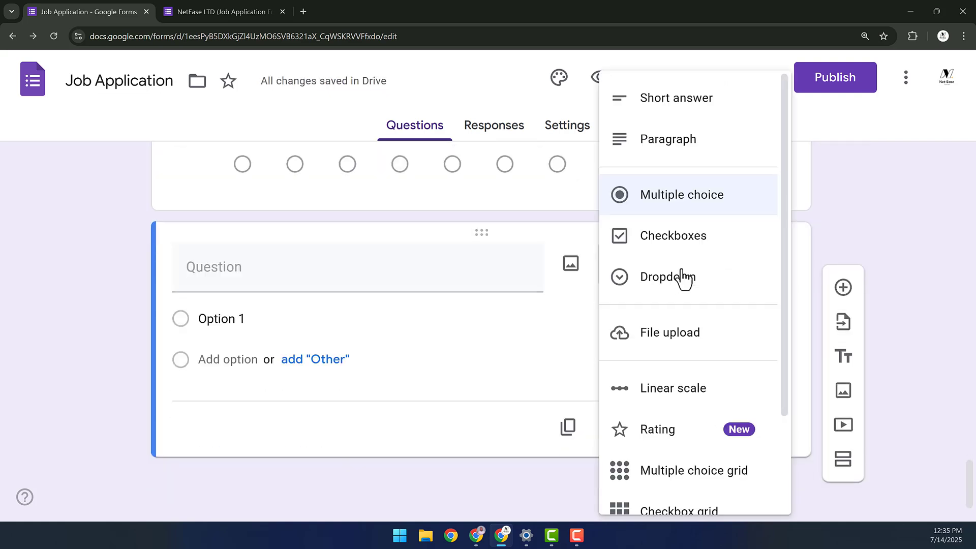
{"action": "left_click", "coordinate": [681, 427]}
{"action": "left_click", "coordinate": [202, 265]}
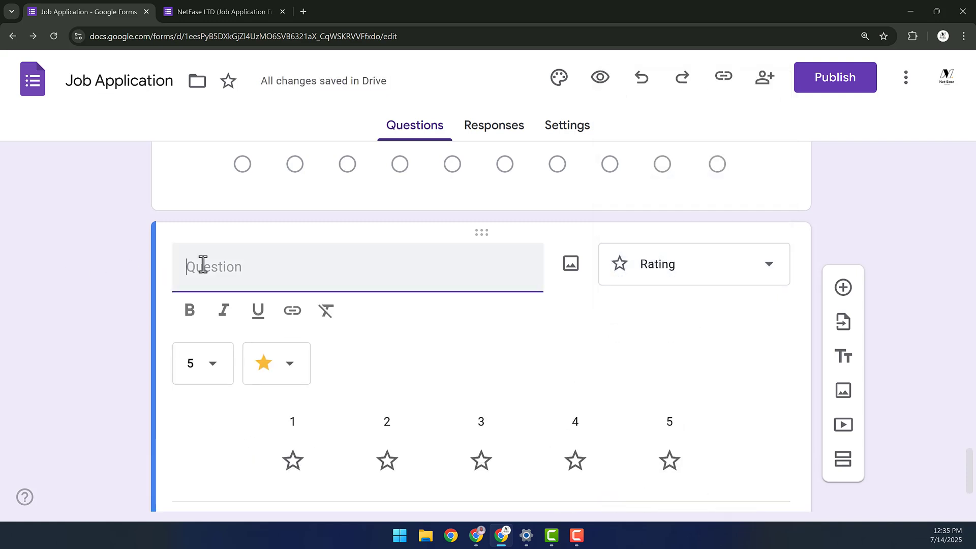
{"action": "type", "text": "How good is your communication skills?"}
{"action": "scroll", "coordinate": [356, 234], "scroll_direction": "down", "scroll_amount": 2}
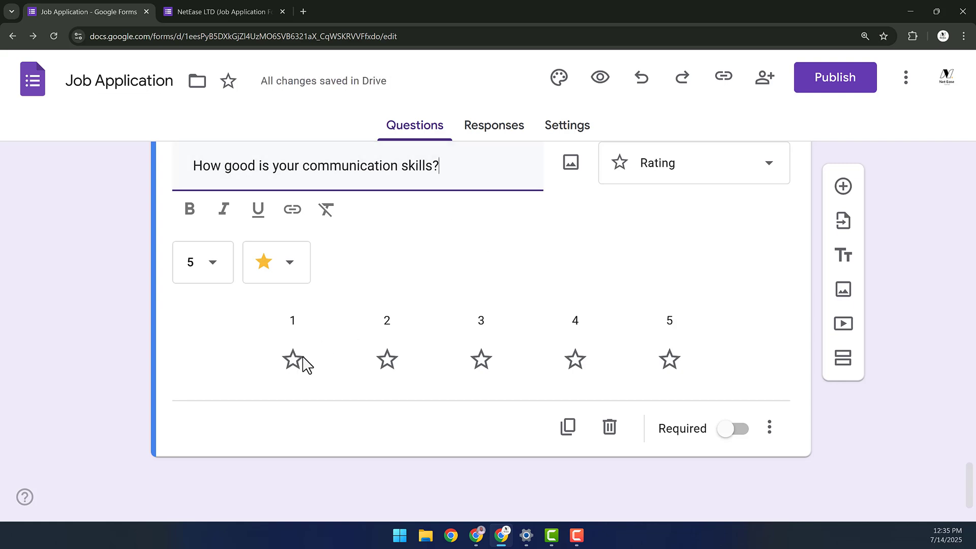
- Add a Multiple choice grid question titled 'Skills Rating'
{"action": "left_click", "coordinate": [844, 187]}
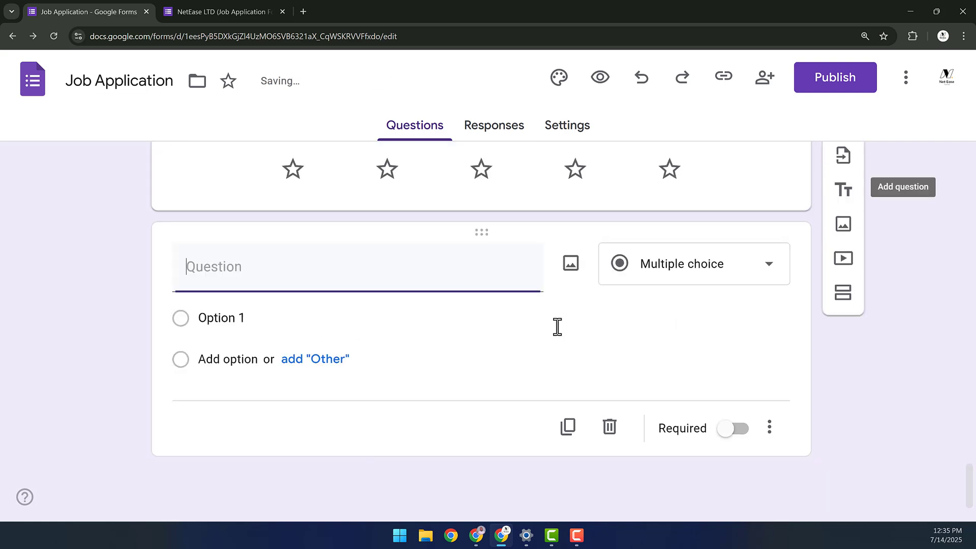
{"action": "left_click", "coordinate": [693, 275]}
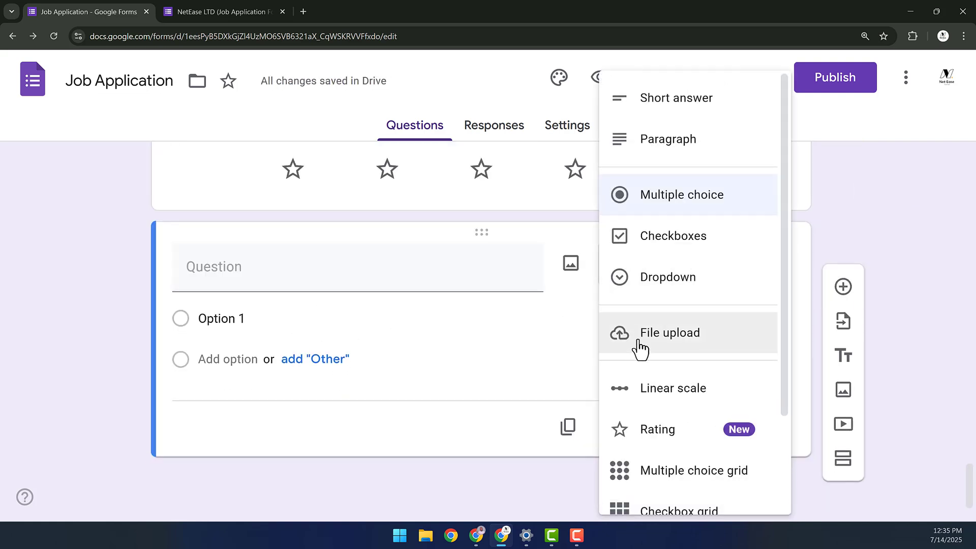
{"action": "scroll", "coordinate": [664, 376], "scroll_direction": "down", "scroll_amount": 2}
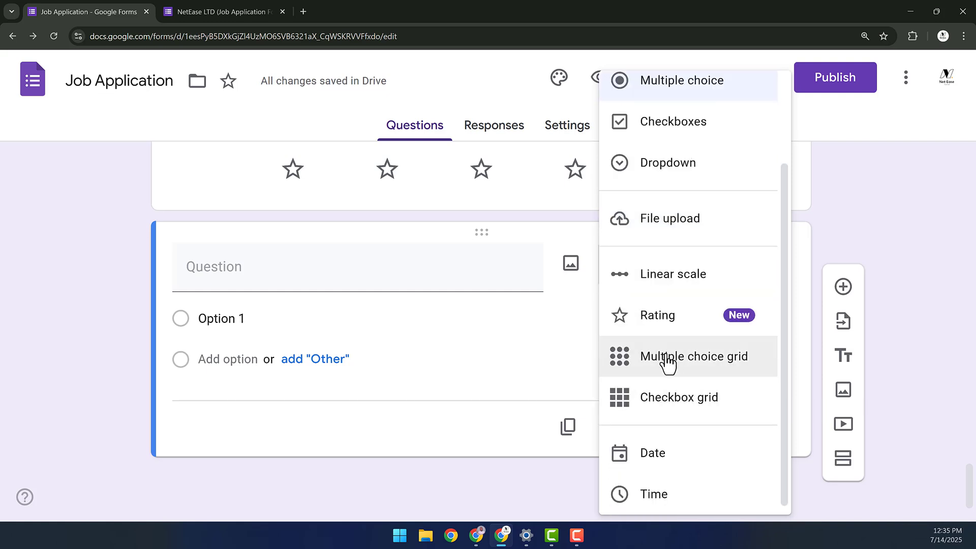
{"action": "left_click", "coordinate": [666, 363]}
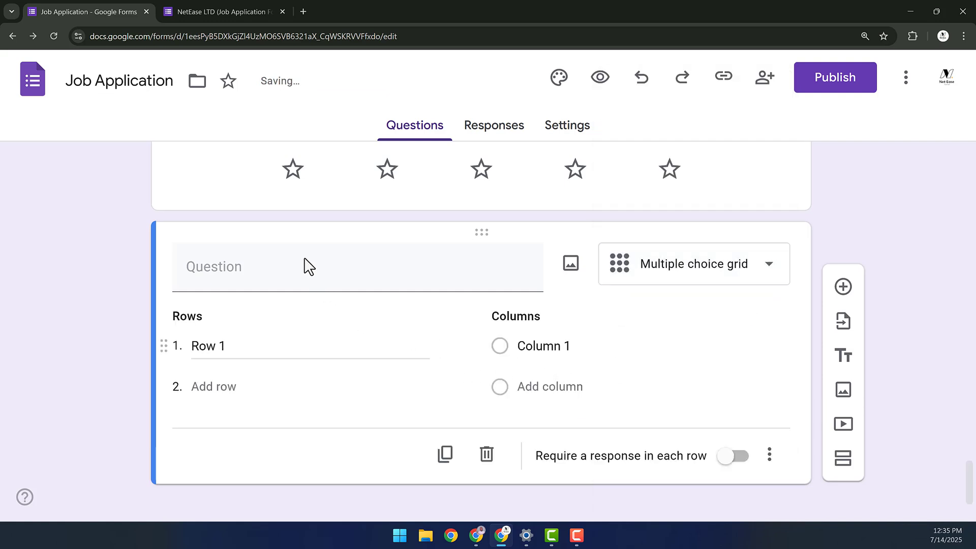
{"action": "left_click", "coordinate": [360, 281]}
{"action": "type", "text": "Skills R"}
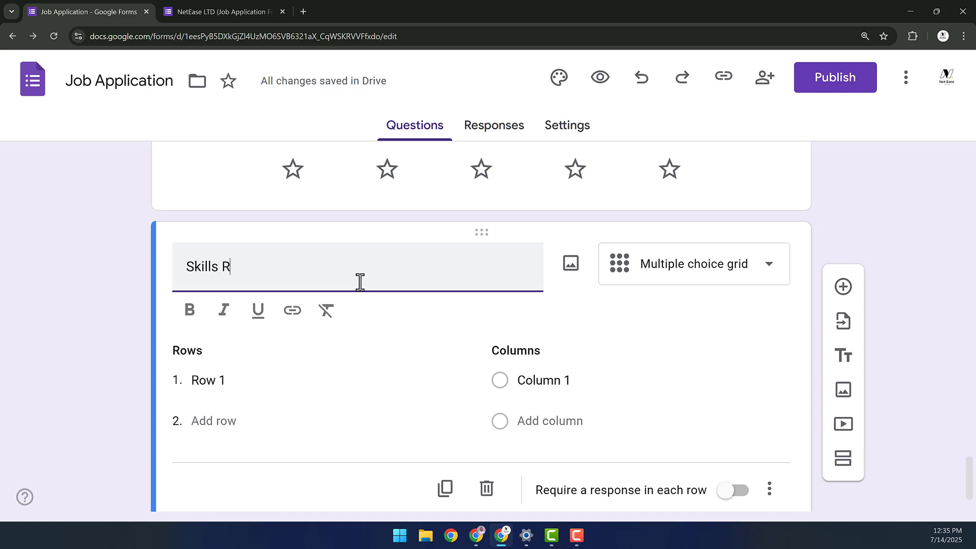
{"action": "type", "text": "ating"}
- Give the Skills Rating grid five columns labelled 1 to 5
{"action": "left_click", "coordinate": [559, 381]}
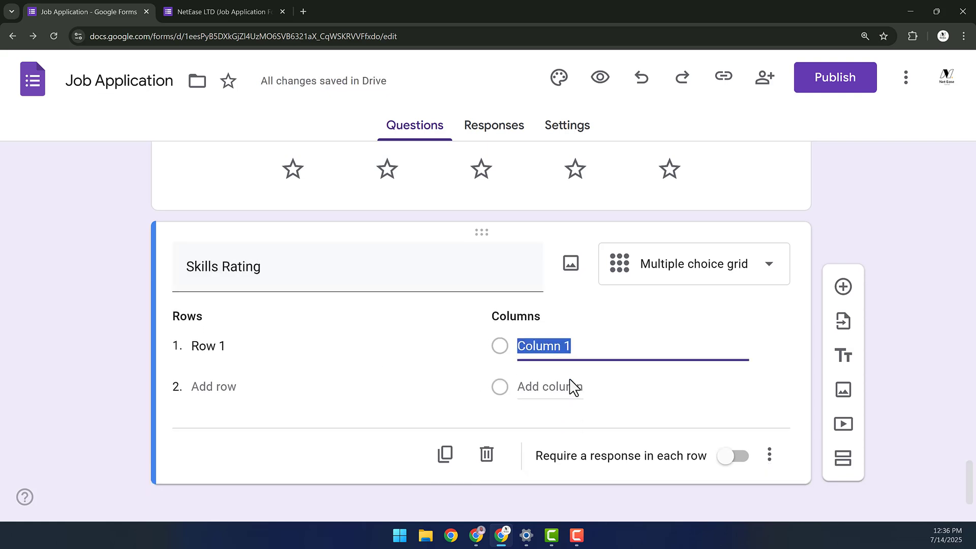
{"action": "type", "text": "1"}
{"action": "left_click", "coordinate": [535, 395]}
{"action": "type", "text": "2"}
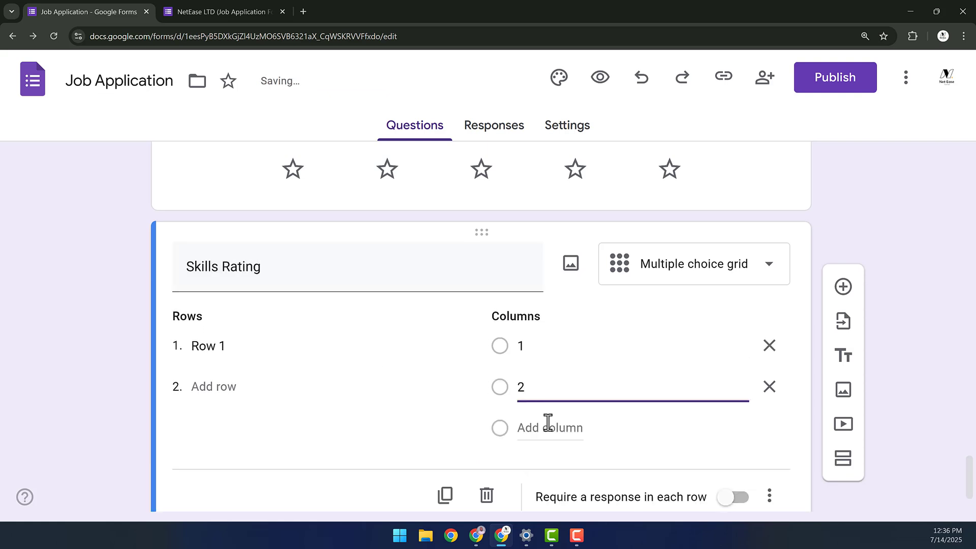
{"action": "left_click", "coordinate": [547, 425]}
{"action": "type", "text": "2"}
{"action": "type", "text": "3"}
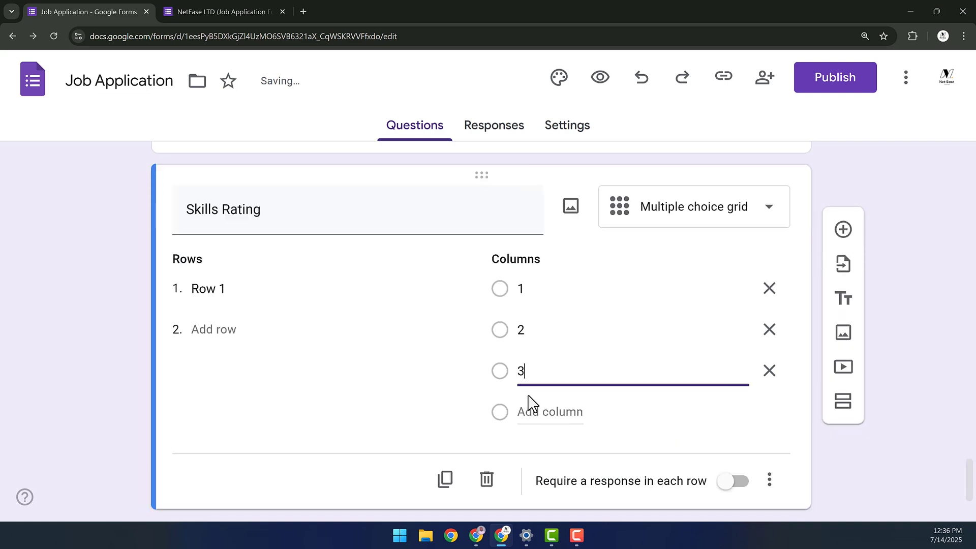
{"action": "left_click", "coordinate": [533, 412]}
{"action": "type", "text": "3"}
{"action": "type", "text": "4"}
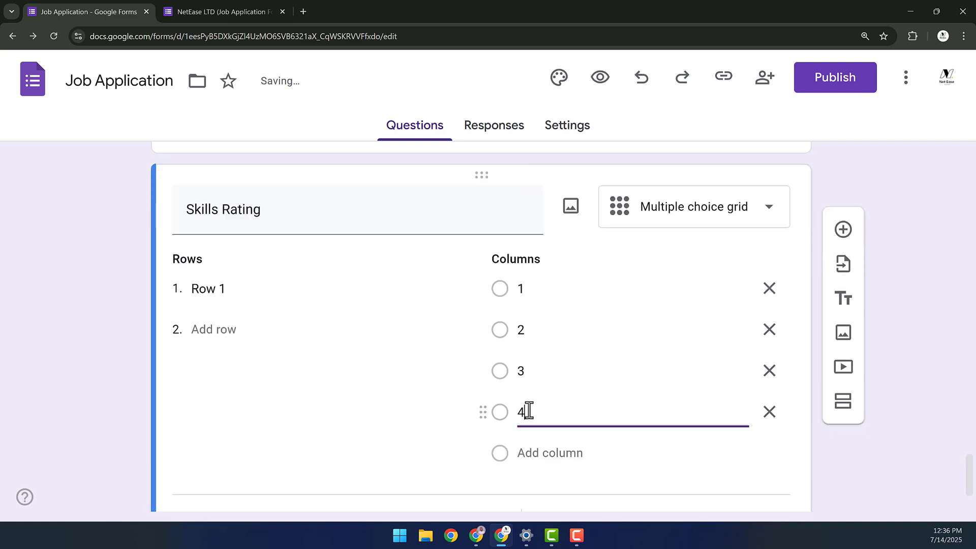
{"action": "scroll", "coordinate": [532, 364], "scroll_direction": "down", "scroll_amount": 2}
{"action": "left_click", "coordinate": [534, 359]}
{"action": "type", "text": "5"}
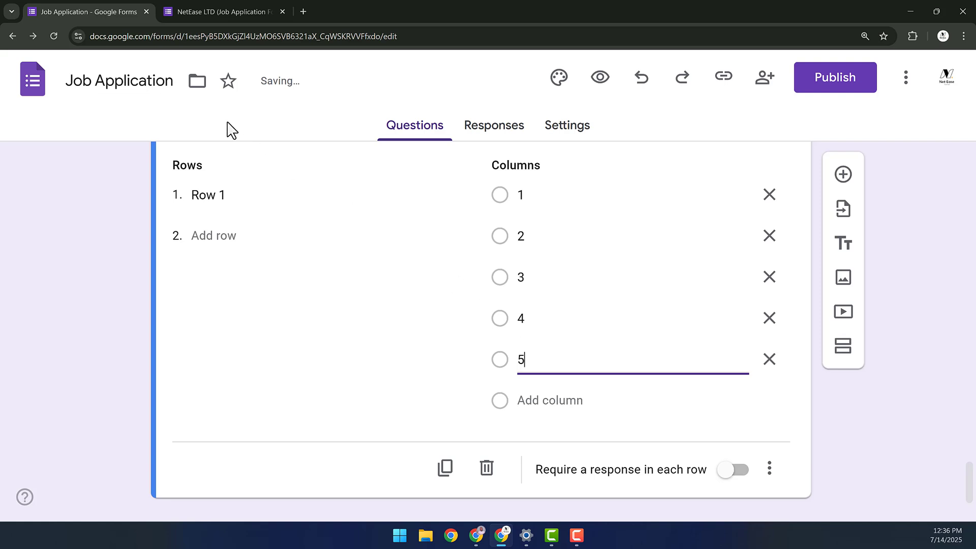
- Add rows Communication, Time Management, Problem Solving, Teamwork and Creativity to the grid
{"action": "left_click", "coordinate": [246, 196]}
{"action": "type", "text": "Communication"}
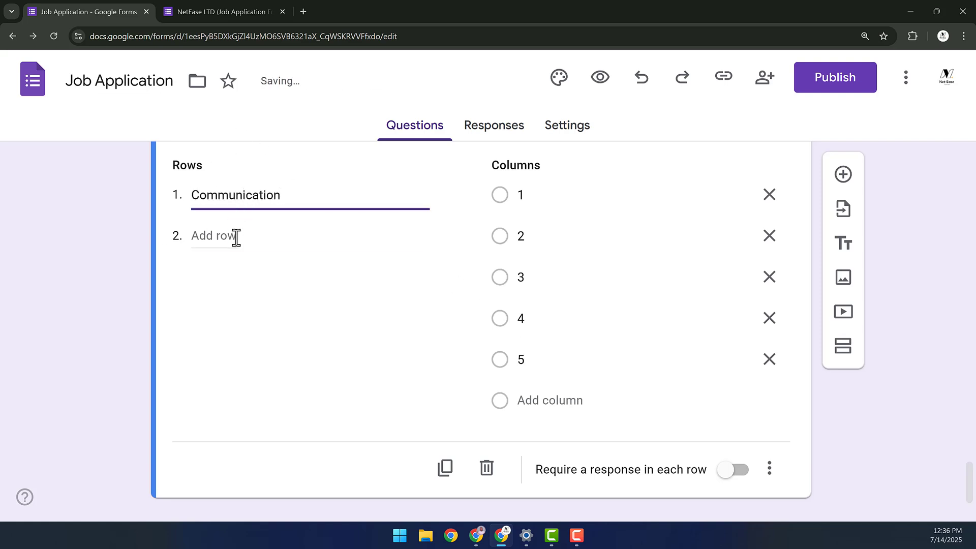
{"action": "left_click", "coordinate": [236, 237]}
{"action": "type", "text": "Time Management"}
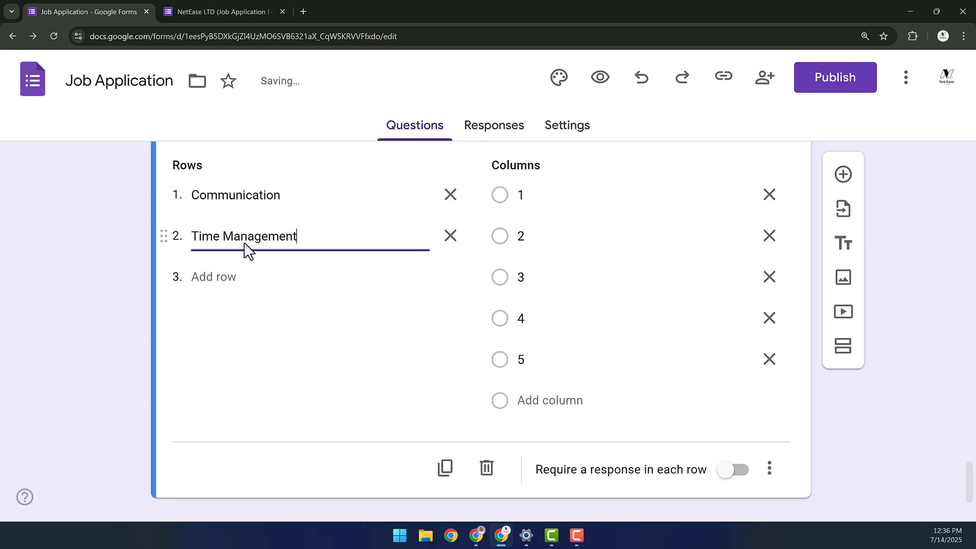
{"action": "left_click", "coordinate": [214, 277]}
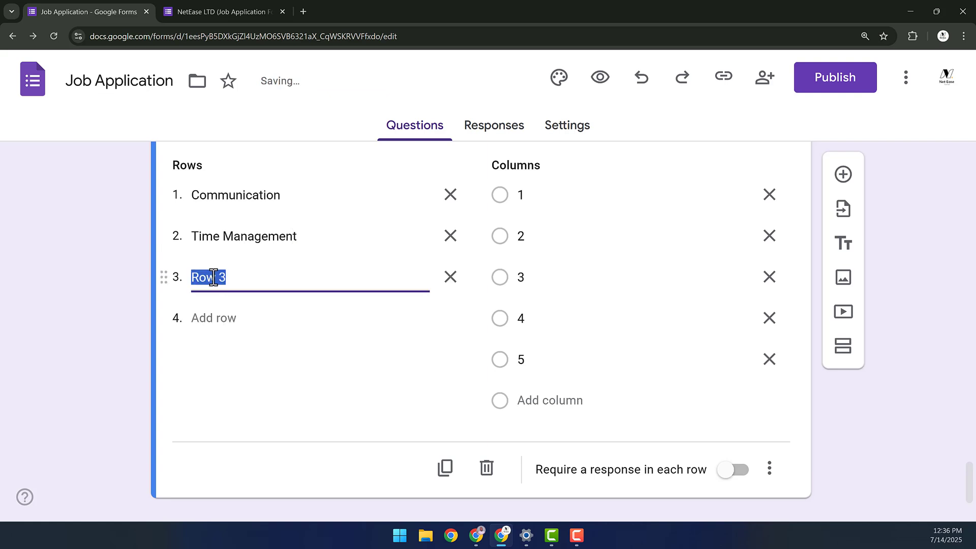
{"action": "type", "text": "Problem Solving"}
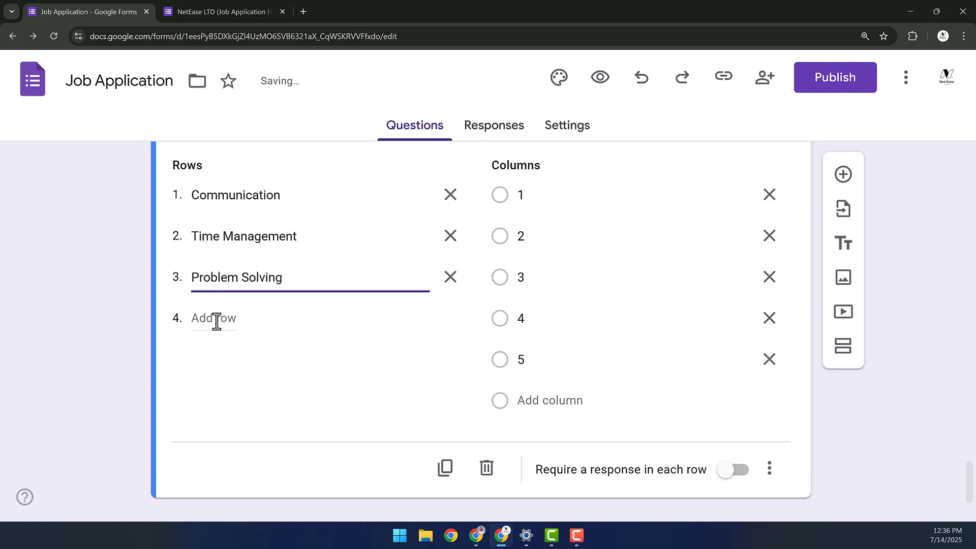
{"action": "left_click", "coordinate": [215, 319]}
{"action": "type", "text": "Teamwork"}
{"action": "left_click", "coordinate": [228, 359]}
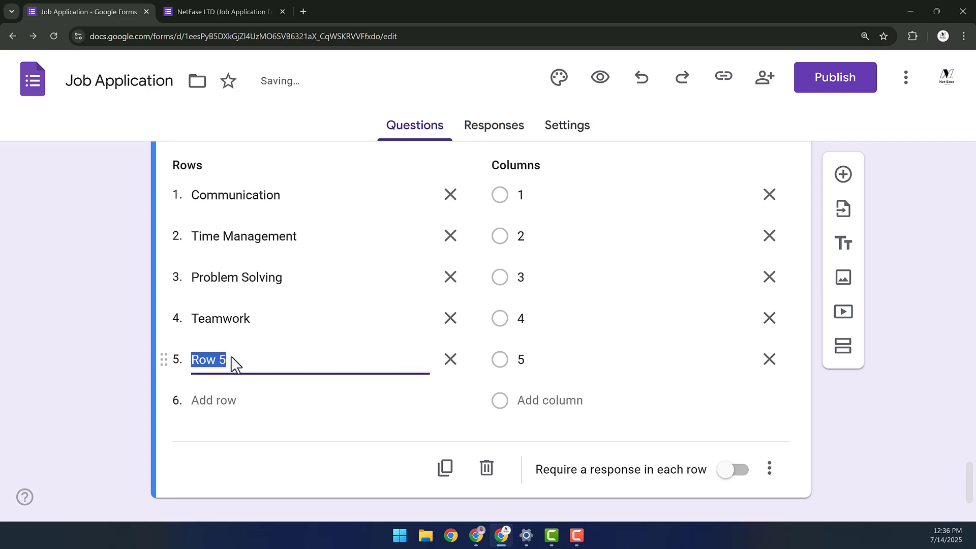
{"action": "type", "text": "Creativity"}
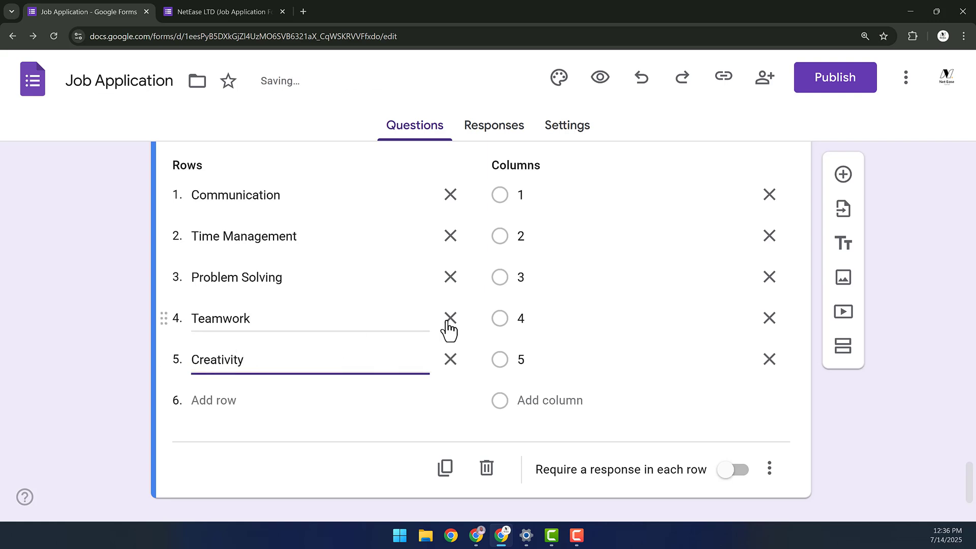
{"action": "scroll", "coordinate": [532, 236], "scroll_direction": "up", "scroll_amount": 3}
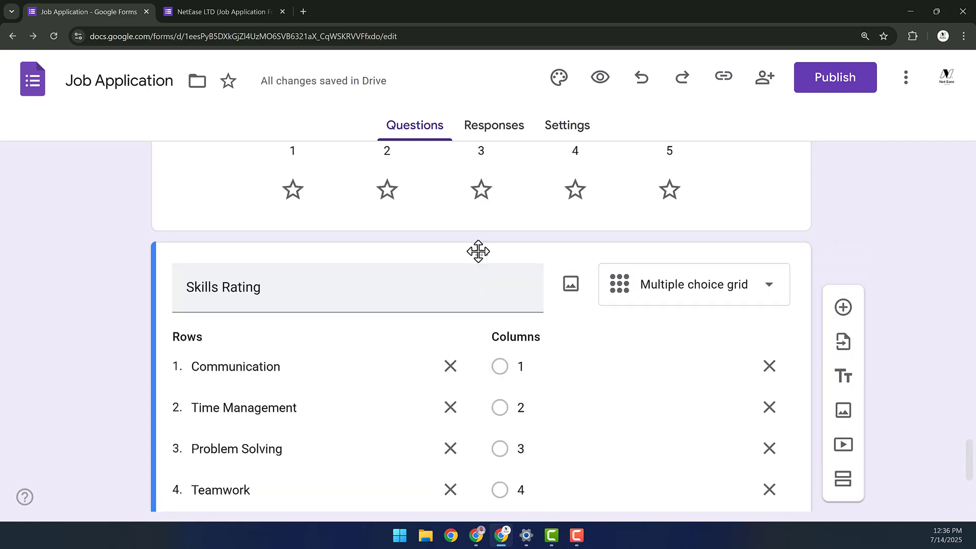
{"action": "left_click", "coordinate": [542, 218]}
{"action": "scroll", "coordinate": [534, 280], "scroll_direction": "down", "scroll_amount": 5}
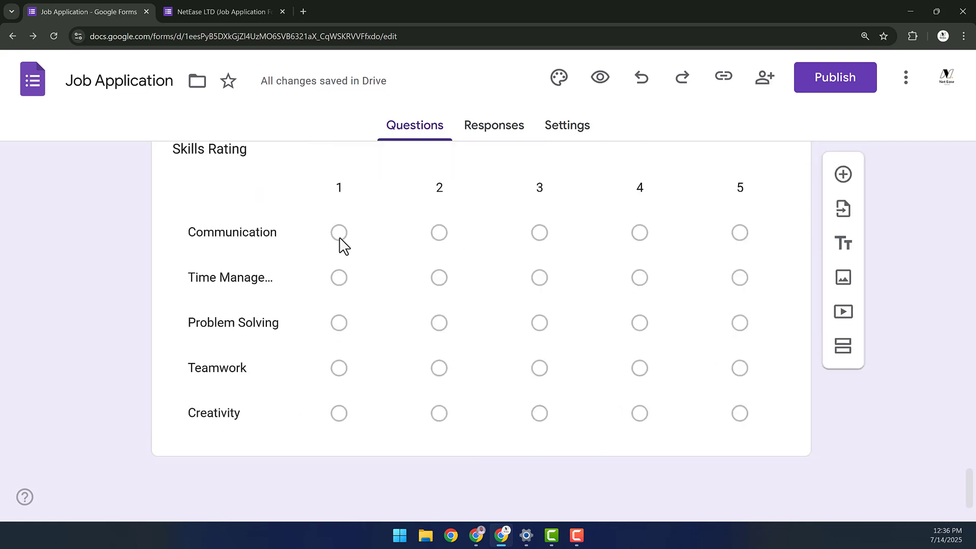
{"action": "left_click", "coordinate": [669, 205]}
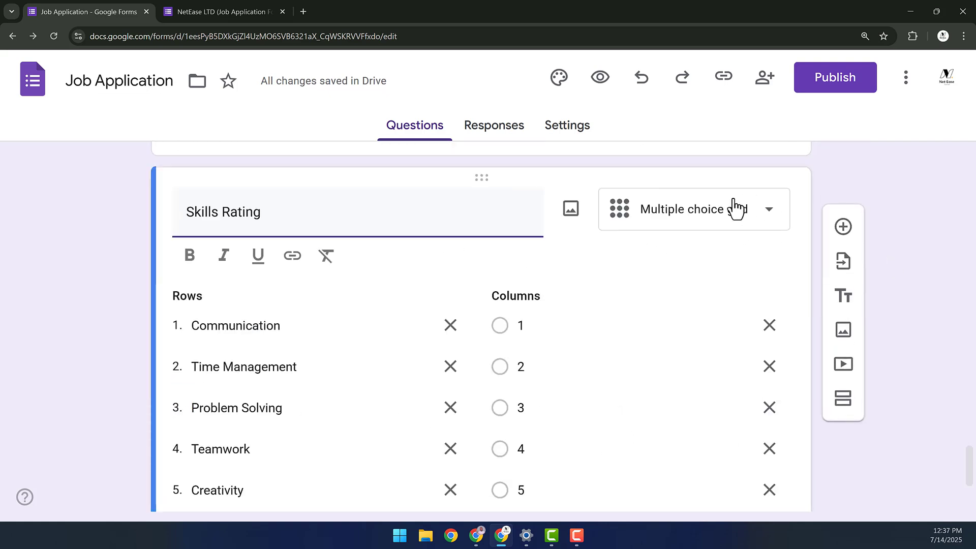
- Add a Checkbox grid question titled 'Skills'
{"action": "left_click", "coordinate": [843, 228]}
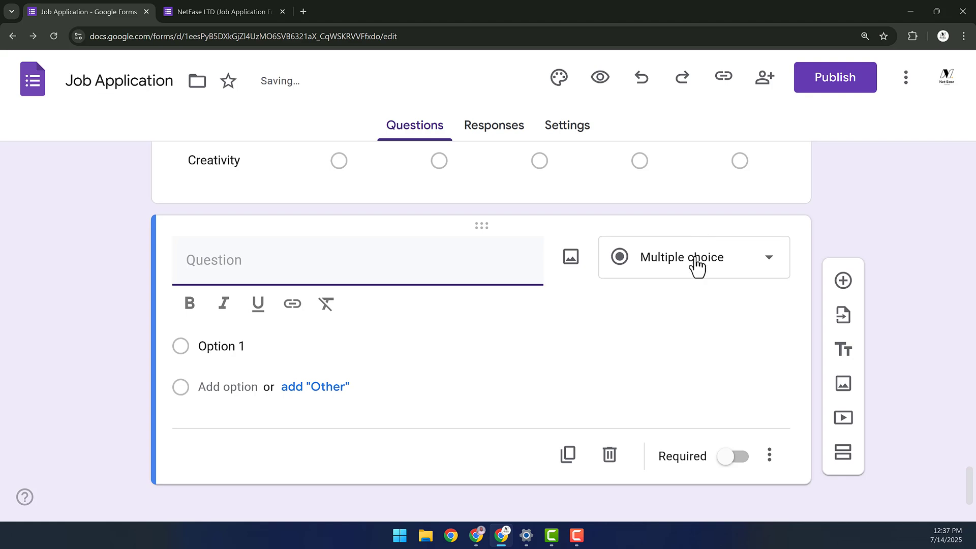
{"action": "left_click", "coordinate": [696, 264]}
{"action": "scroll", "coordinate": [688, 386], "scroll_direction": "down", "scroll_amount": 3}
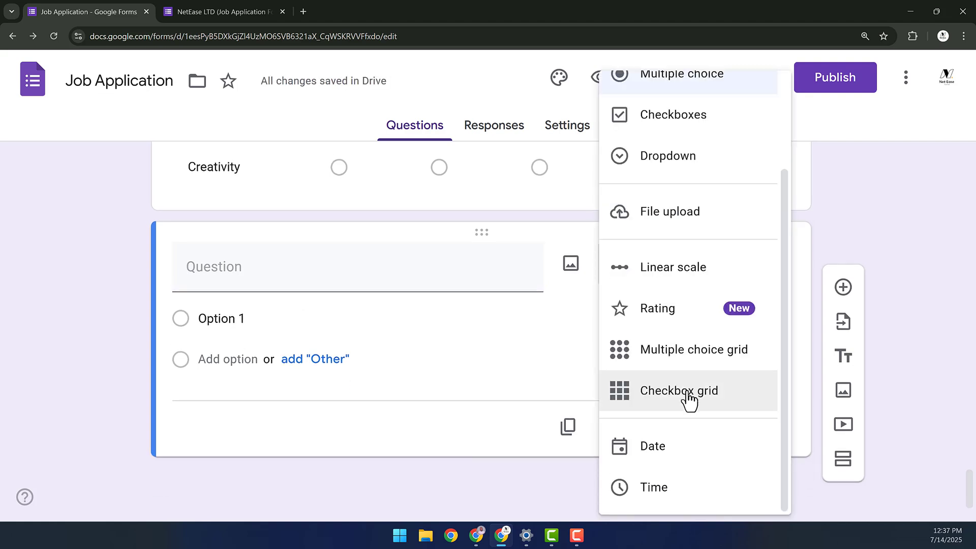
{"action": "left_click", "coordinate": [689, 399]}
{"action": "left_click", "coordinate": [372, 258]}
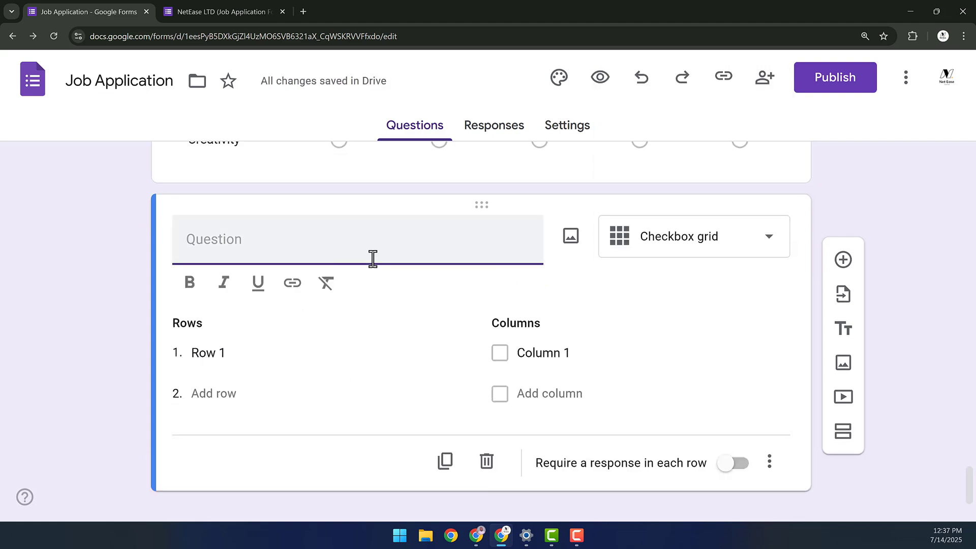
{"action": "type", "text": "Skills"}
- Name the first row 'Table' and add columns 1, 2, 3 and 4
{"action": "left_click", "coordinate": [242, 351]}
{"action": "left_click", "coordinate": [226, 320]}
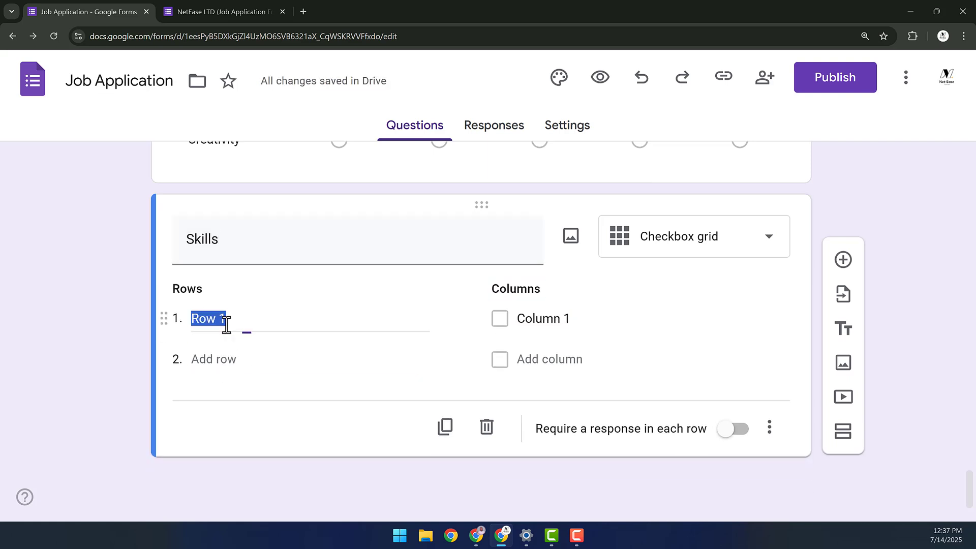
{"action": "type", "text": "Table"}
{"action": "left_click", "coordinate": [529, 320]}
{"action": "type", "text": "1"}
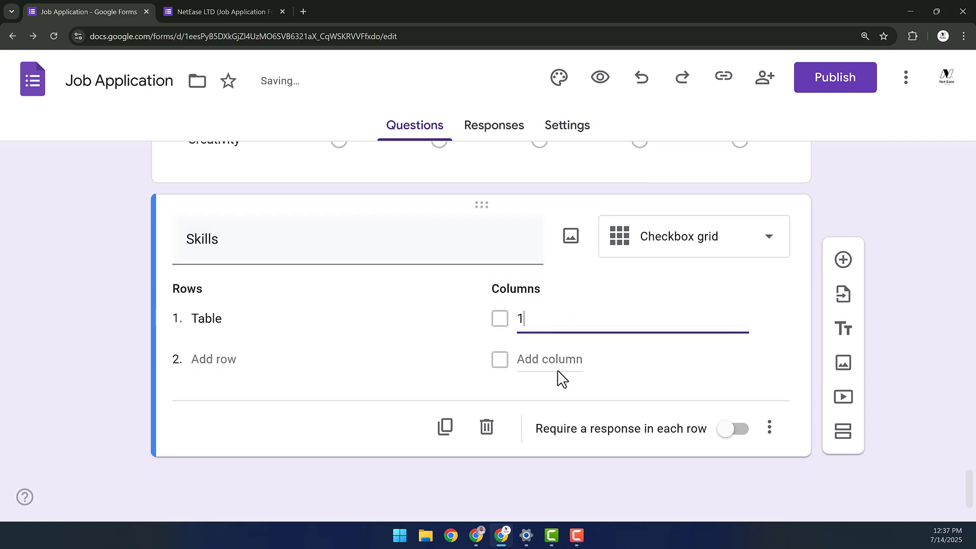
{"action": "left_click", "coordinate": [557, 361]}
{"action": "type", "text": "2"}
{"action": "left_click", "coordinate": [561, 401]}
{"action": "type", "text": "3"}
{"action": "left_click", "coordinate": [534, 445]}
{"action": "type", "text": "4"}
- Add a second row 'House' to the Skills checkbox grid
{"action": "left_click", "coordinate": [216, 359]}
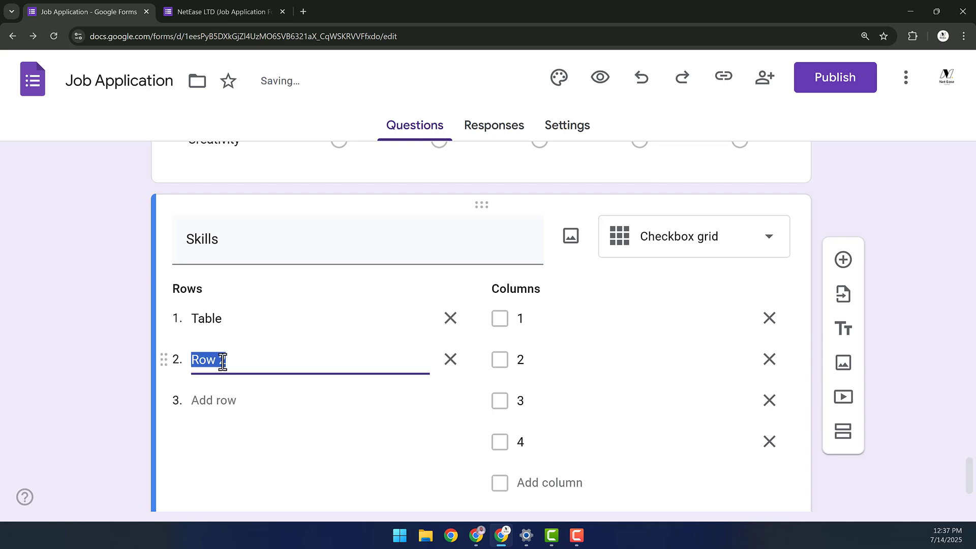
{"action": "type", "text": "House"}
{"action": "scroll", "coordinate": [223, 362], "scroll_direction": "down", "scroll_amount": 3}
{"action": "scroll", "coordinate": [747, 270], "scroll_direction": "up", "scroll_amount": 5}
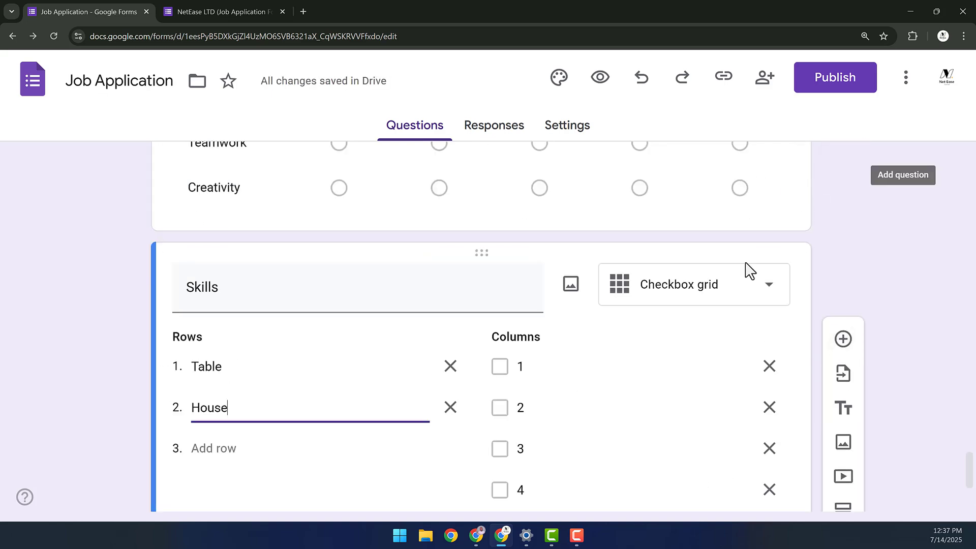
{"action": "left_click", "coordinate": [715, 328]}
{"action": "scroll", "coordinate": [346, 371], "scroll_direction": "down", "scroll_amount": 1}
{"action": "left_click", "coordinate": [747, 304]}
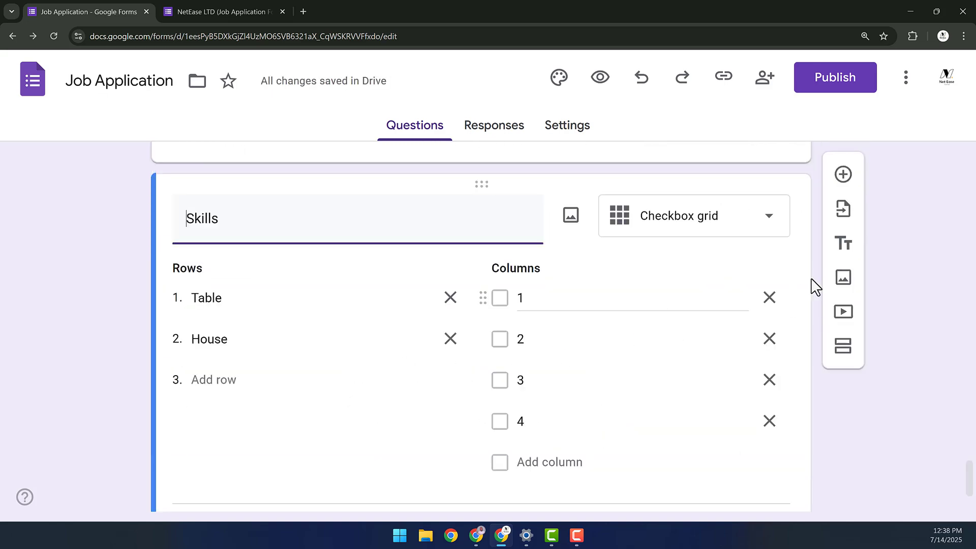
{"action": "scroll", "coordinate": [767, 315], "scroll_direction": "down", "scroll_amount": 2}
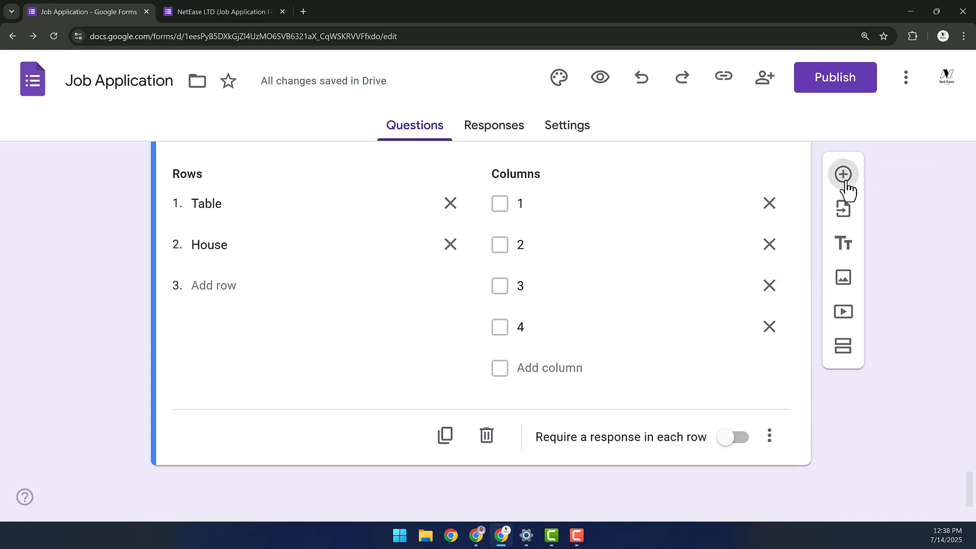
- Add a Date question titled 'Date of Birth' after the Skills grid
{"action": "left_click", "coordinate": [845, 186]}
{"action": "left_click", "coordinate": [692, 272]}
{"action": "scroll", "coordinate": [676, 356], "scroll_direction": "down", "scroll_amount": 2}
{"action": "left_click", "coordinate": [669, 436]}
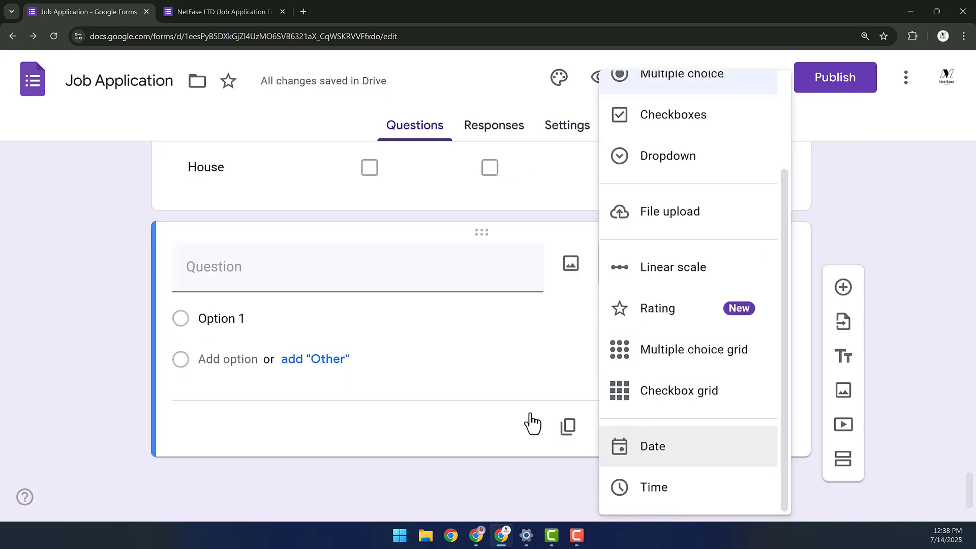
{"action": "left_click", "coordinate": [243, 292]}
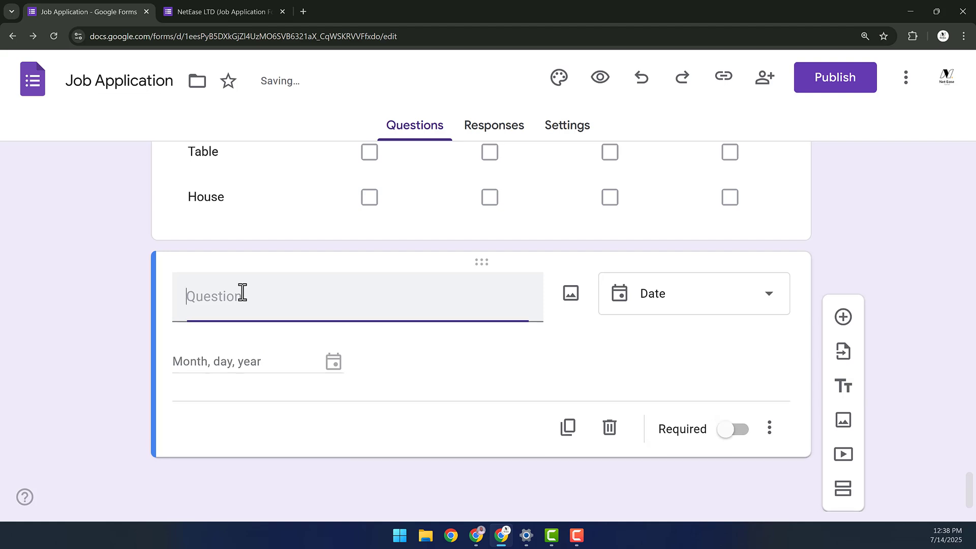
{"action": "type", "text": "Date of Birth"}
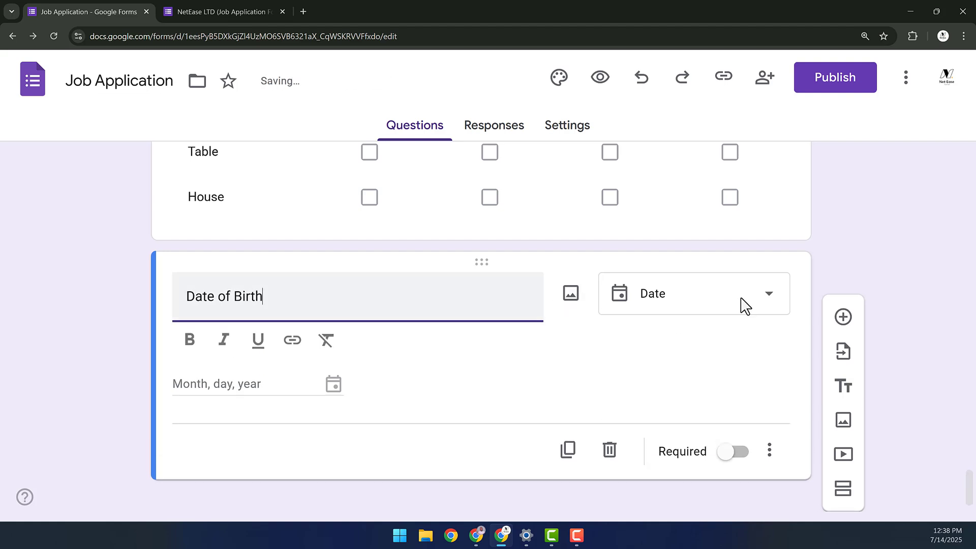
- Add a fourth column '4' to the Skills grid
{"action": "left_click", "coordinate": [748, 233]}
{"action": "left_click", "coordinate": [519, 193]}
{"action": "type", "text": "4"}
{"action": "left_click", "coordinate": [335, 335]}
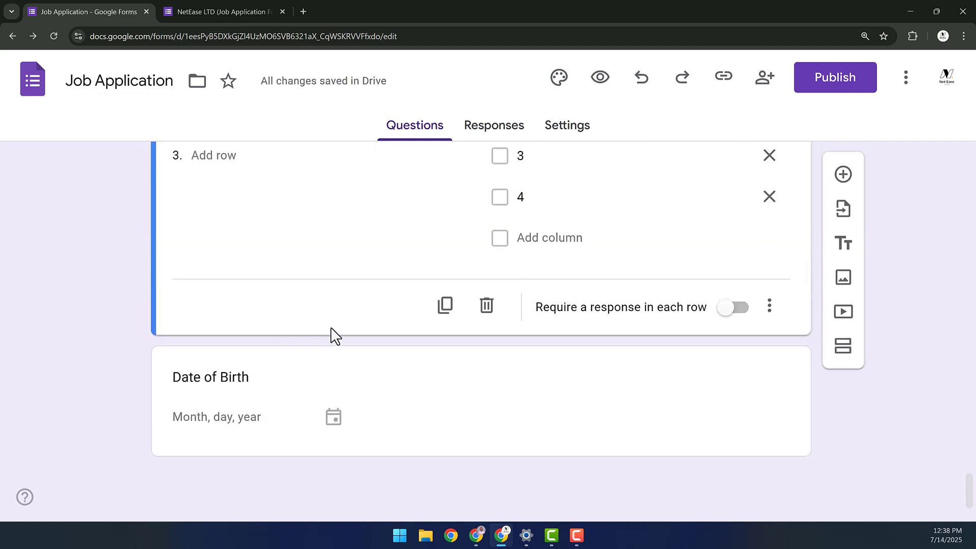
{"action": "left_click", "coordinate": [698, 362]}
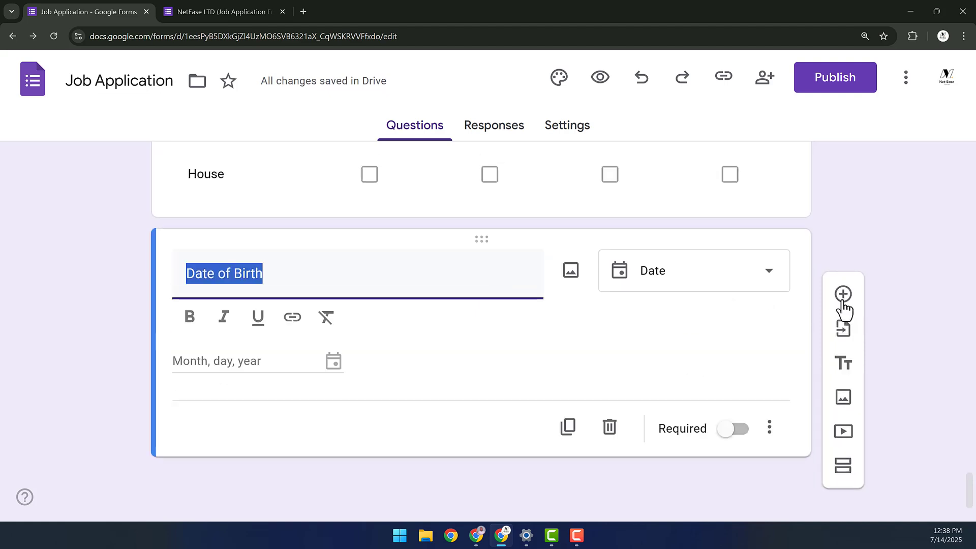
- Add a Time question titled 'Work Duration' after Date of Birth
{"action": "left_click", "coordinate": [842, 300]}
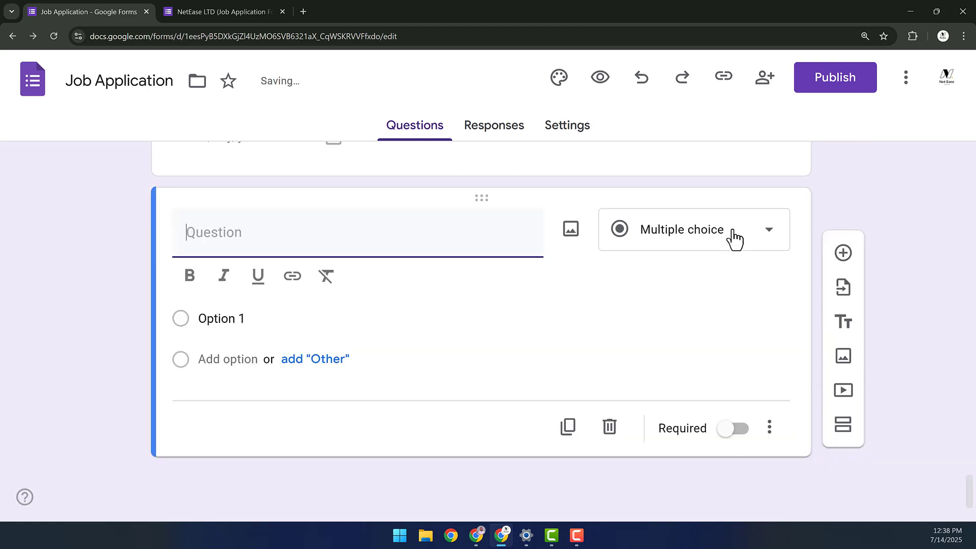
{"action": "left_click", "coordinate": [734, 238]}
{"action": "scroll", "coordinate": [719, 371], "scroll_direction": "down", "scroll_amount": 3}
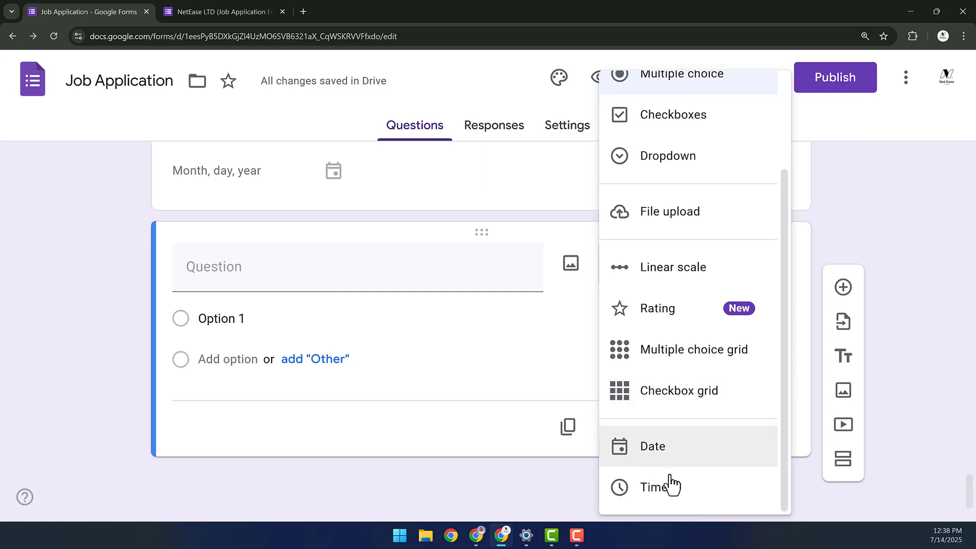
{"action": "left_click", "coordinate": [603, 483]}
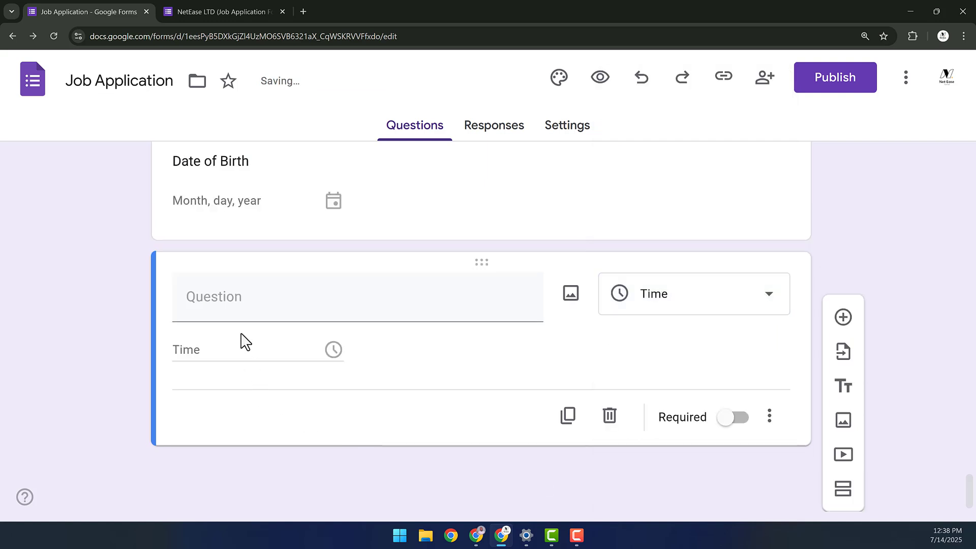
{"action": "left_click", "coordinate": [237, 297]}
{"action": "type", "text": "W"}
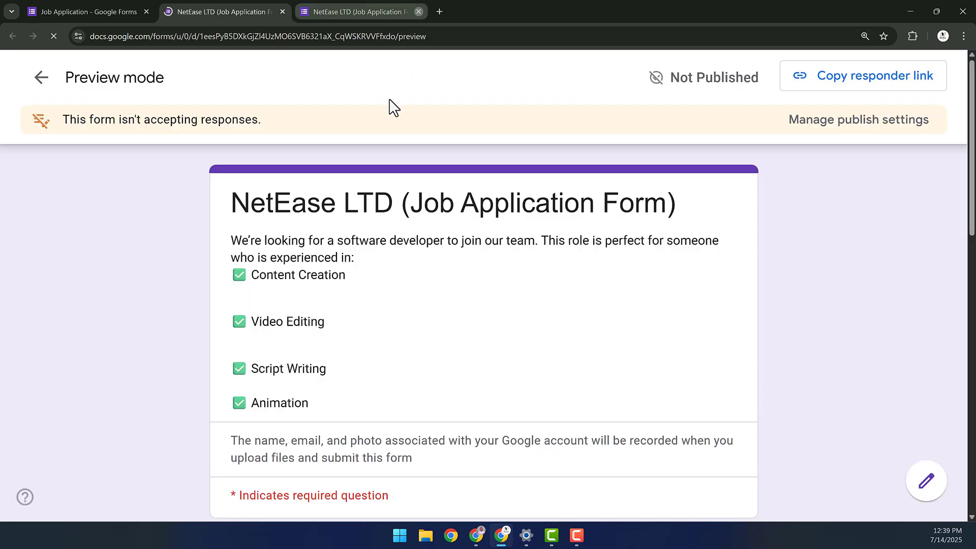
- In the preview, fill in Name, Email and the employ-you answer, choose No for portfolio, and continue
{"action": "scroll", "coordinate": [335, 237], "scroll_direction": "down", "scroll_amount": 5}
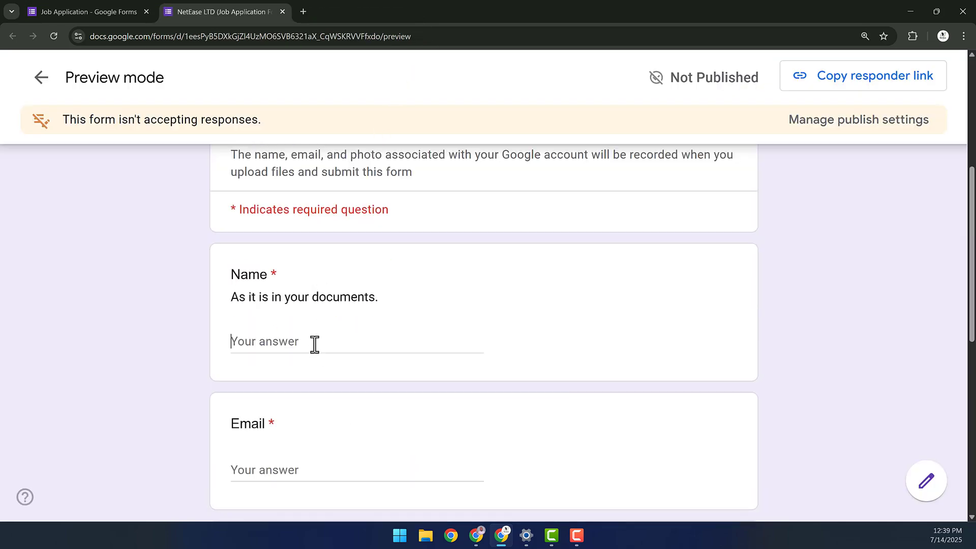
{"action": "left_click", "coordinate": [315, 344]}
{"action": "scroll", "coordinate": [276, 407], "scroll_direction": "down", "scroll_amount": 1}
{"action": "type", "text": "e"}
{"action": "left_click", "coordinate": [272, 409]}
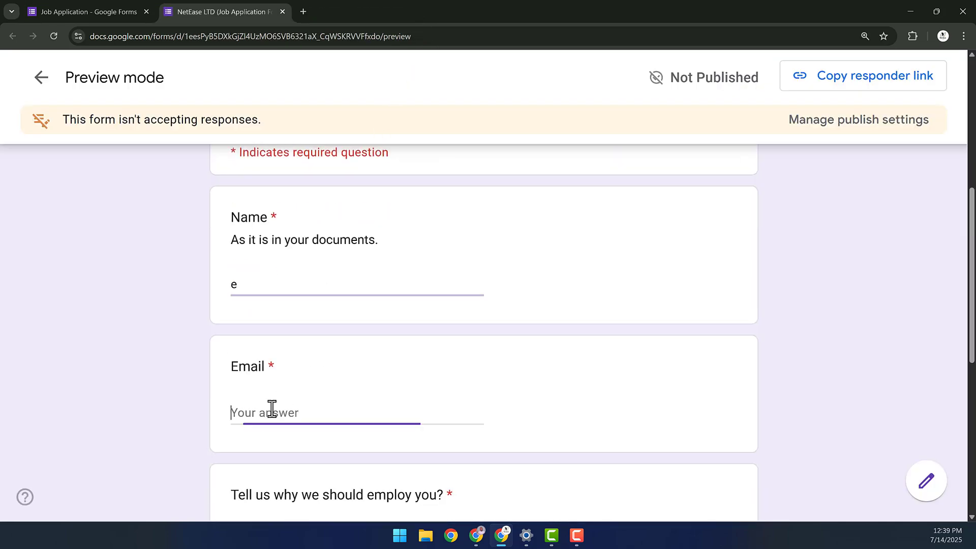
{"action": "type", "text": "e"}
{"action": "scroll", "coordinate": [270, 427], "scroll_direction": "down", "scroll_amount": 6}
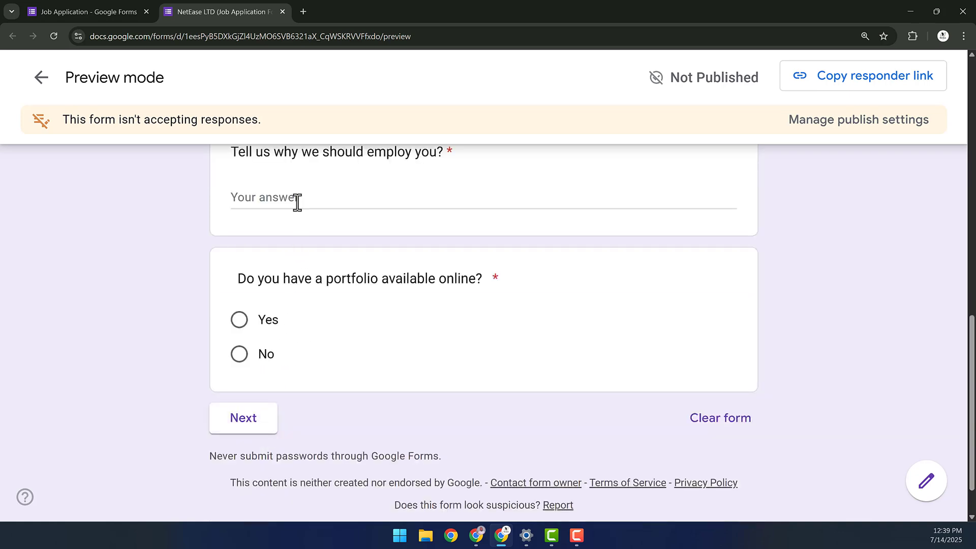
{"action": "left_click", "coordinate": [297, 202]}
{"action": "type", "text": "e"}
{"action": "left_click", "coordinate": [242, 352]}
{"action": "left_click", "coordinate": [249, 419]}
- Tick Premiere Pro and After Effects, choose Male, pick 10 on the scale, and give five stars
{"action": "scroll", "coordinate": [345, 320], "scroll_direction": "down", "scroll_amount": 3}
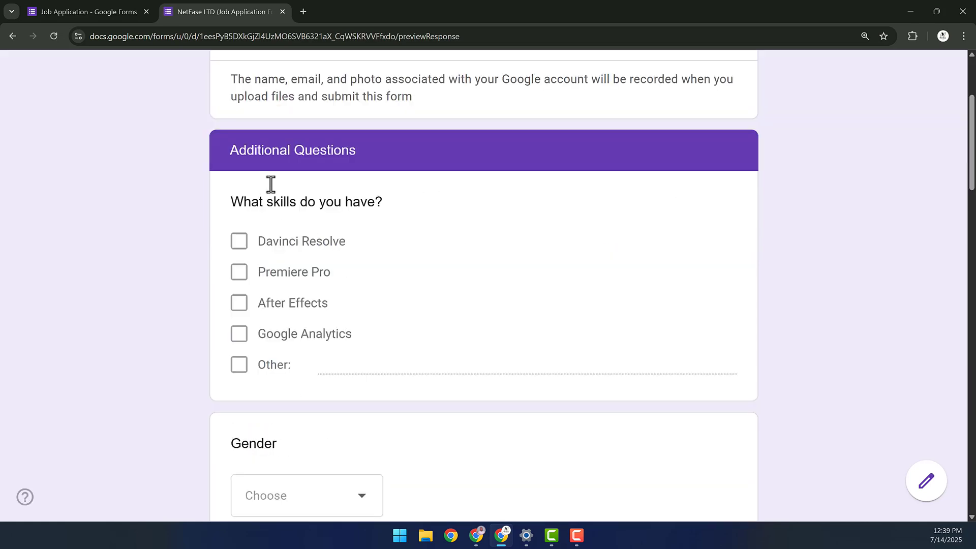
{"action": "scroll", "coordinate": [270, 295], "scroll_direction": "down", "scroll_amount": 1}
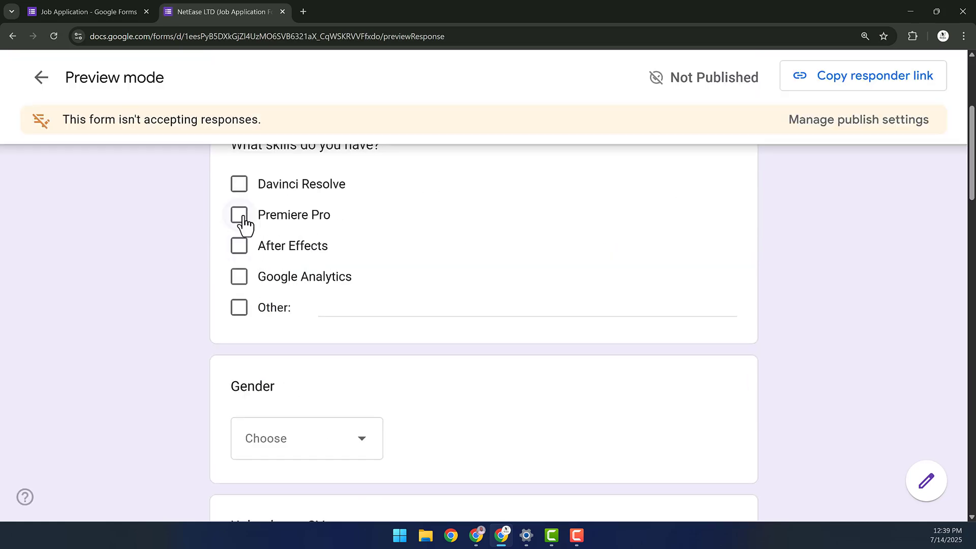
{"action": "left_click", "coordinate": [243, 219]}
{"action": "left_click", "coordinate": [240, 247]}
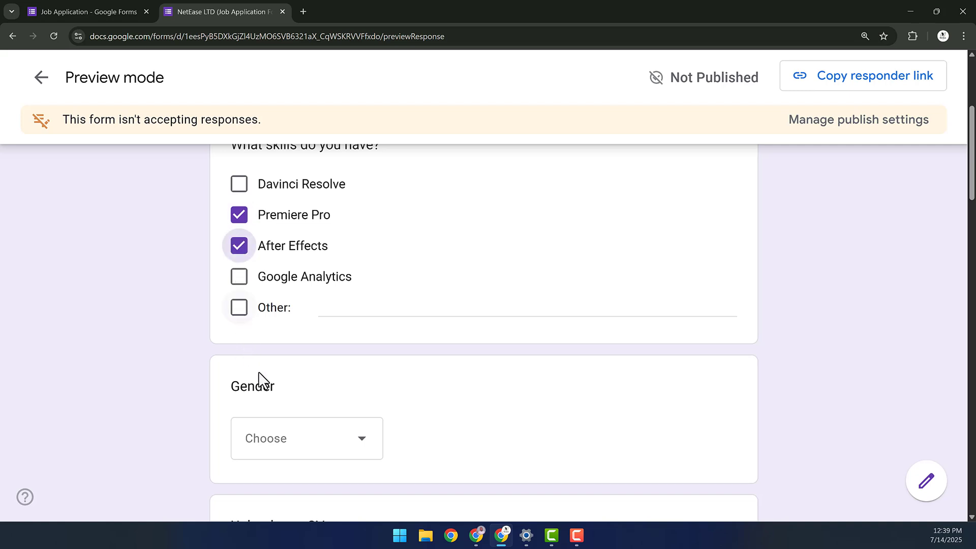
{"action": "scroll", "coordinate": [304, 296], "scroll_direction": "down", "scroll_amount": 3}
{"action": "left_click", "coordinate": [307, 280]}
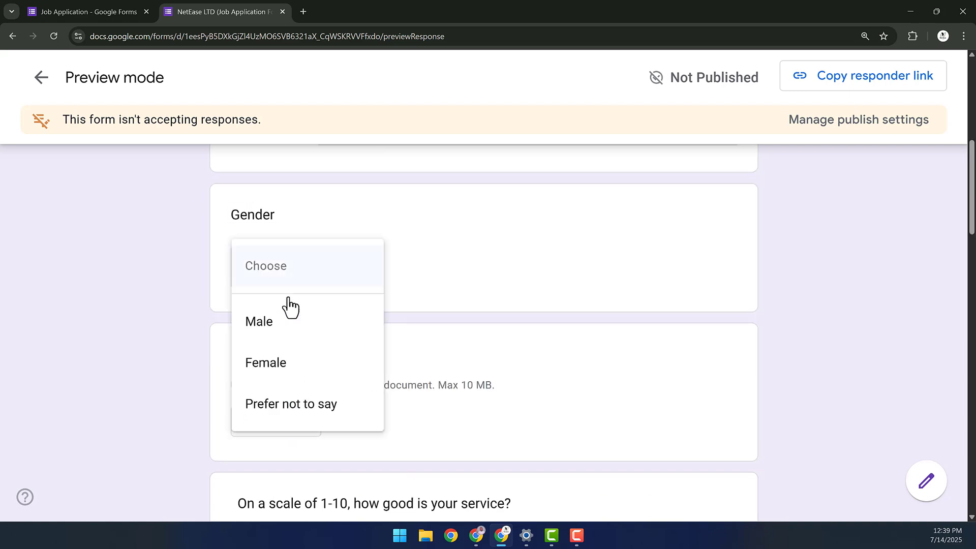
{"action": "left_click", "coordinate": [269, 333]}
{"action": "scroll", "coordinate": [270, 367], "scroll_direction": "down", "scroll_amount": 2}
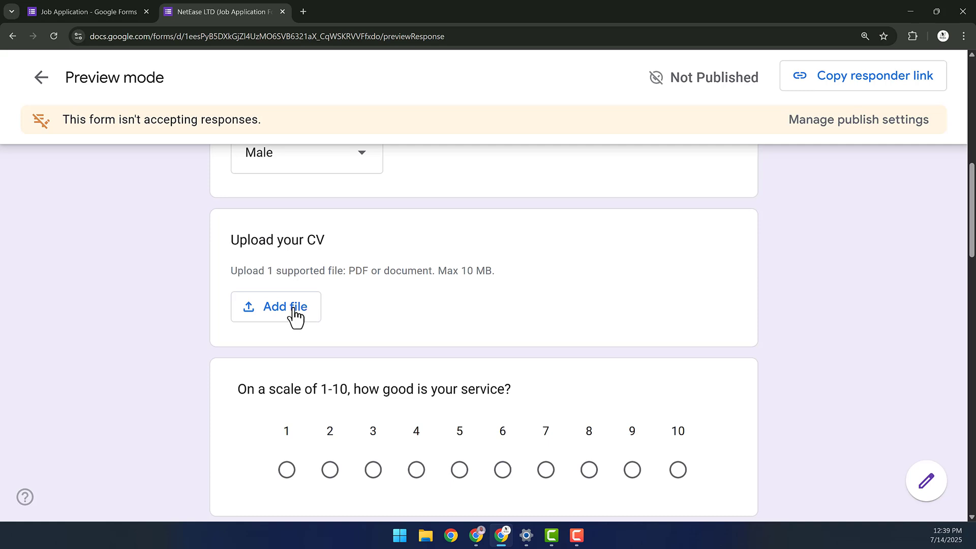
{"action": "scroll", "coordinate": [436, 362], "scroll_direction": "down", "scroll_amount": 3}
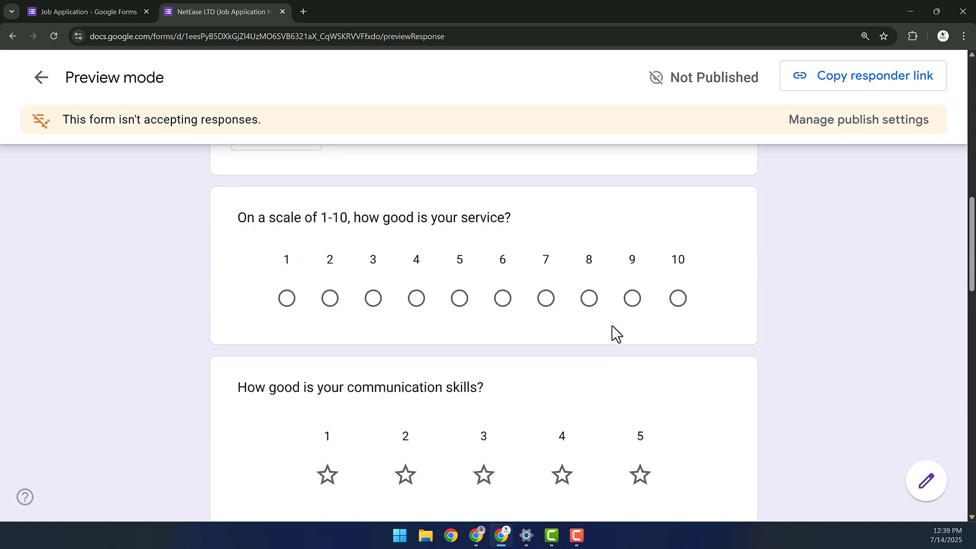
{"action": "left_click", "coordinate": [669, 301]}
{"action": "scroll", "coordinate": [661, 325], "scroll_direction": "down", "scroll_amount": 3}
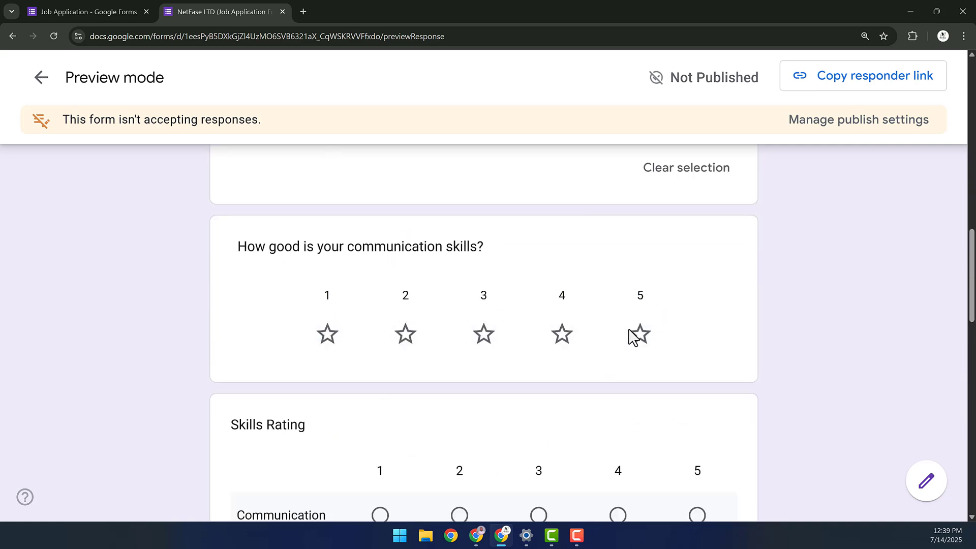
{"action": "left_click", "coordinate": [630, 336]}
{"action": "scroll", "coordinate": [508, 370], "scroll_direction": "down", "scroll_amount": 5}
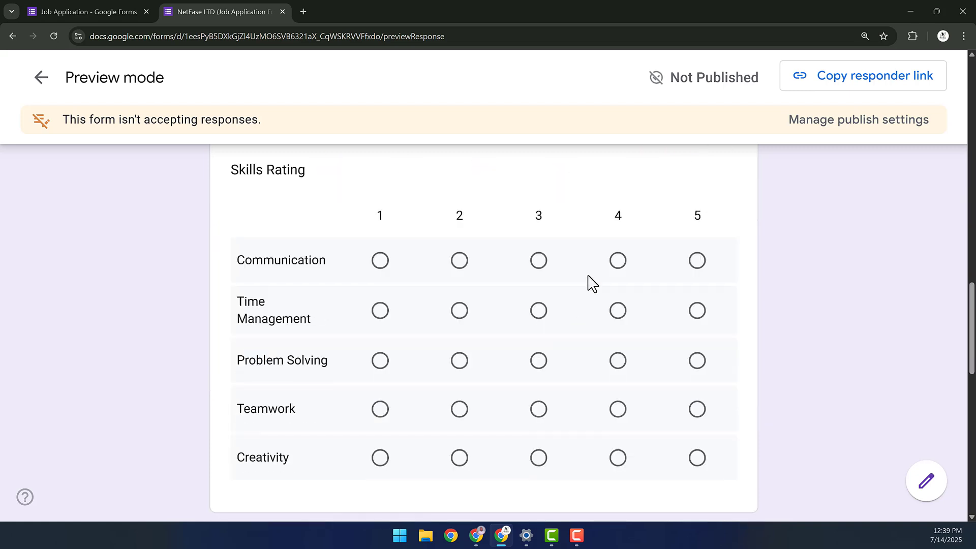
- Rate Communication 5, Teamwork 4, Problem Solving 4, Time Management 3; tick Table 1–3 and House 3
{"action": "left_click", "coordinate": [595, 267]}
{"action": "left_click", "coordinate": [567, 266]}
{"action": "left_click", "coordinate": [688, 268]}
{"action": "scroll", "coordinate": [620, 296], "scroll_direction": "down", "scroll_amount": 2}
{"action": "left_click", "coordinate": [618, 295]}
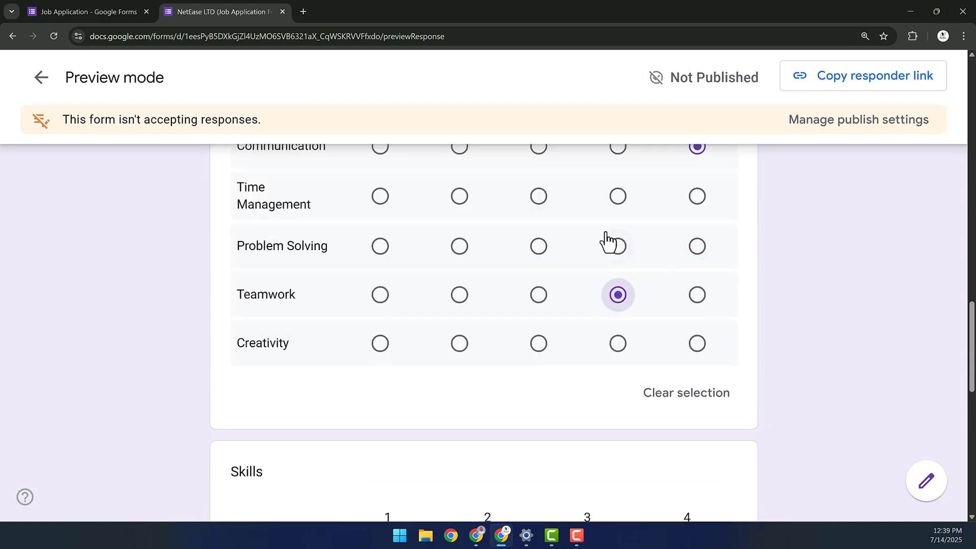
{"action": "left_click", "coordinate": [609, 243]}
{"action": "left_click", "coordinate": [543, 205]}
{"action": "scroll", "coordinate": [428, 340], "scroll_direction": "down", "scroll_amount": 5}
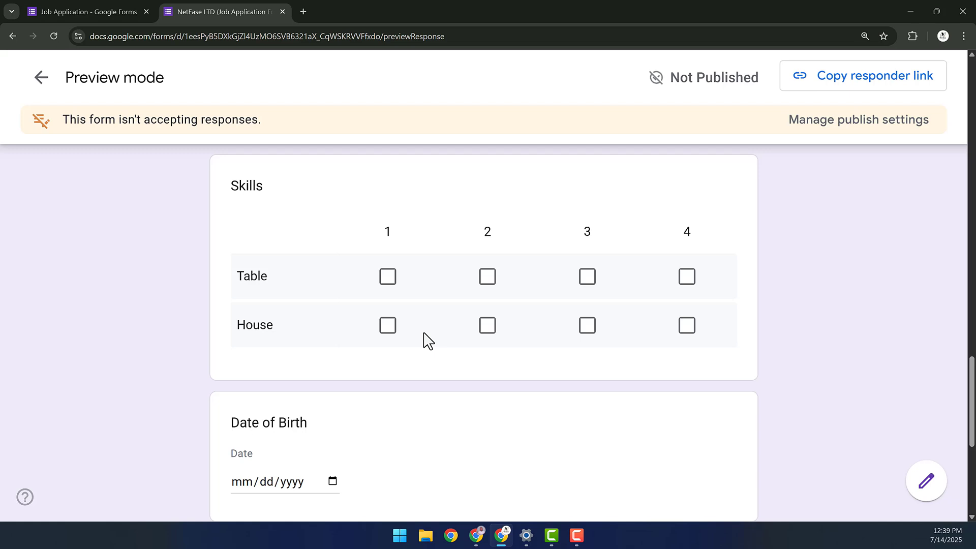
{"action": "left_click", "coordinate": [384, 279]}
{"action": "left_click", "coordinate": [487, 277]}
{"action": "left_click", "coordinate": [589, 279]}
{"action": "left_click", "coordinate": [587, 328]}
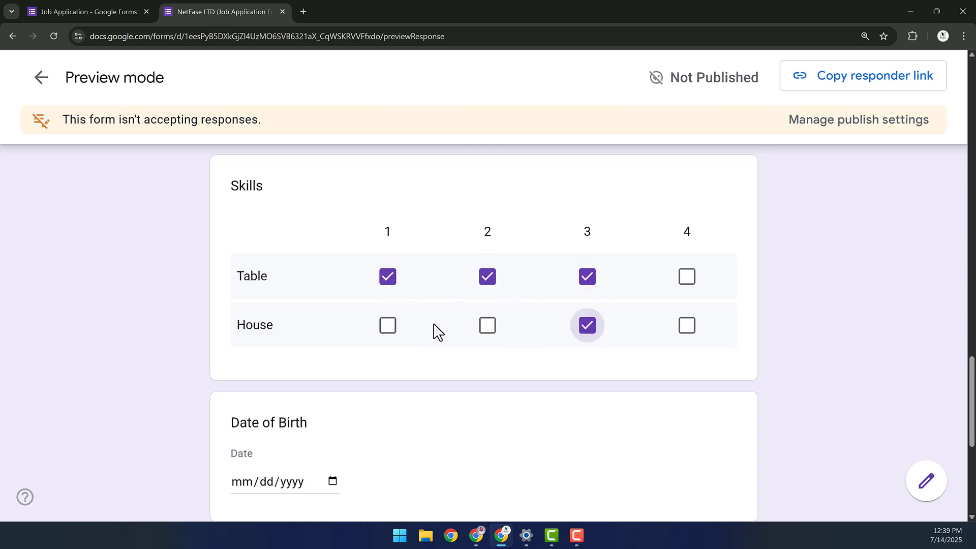
- Answer Date of Birth with 07/09/2025 and Work Duration with 09:00 AM
{"action": "scroll", "coordinate": [438, 333], "scroll_direction": "down", "scroll_amount": 2}
{"action": "left_click", "coordinate": [333, 367]}
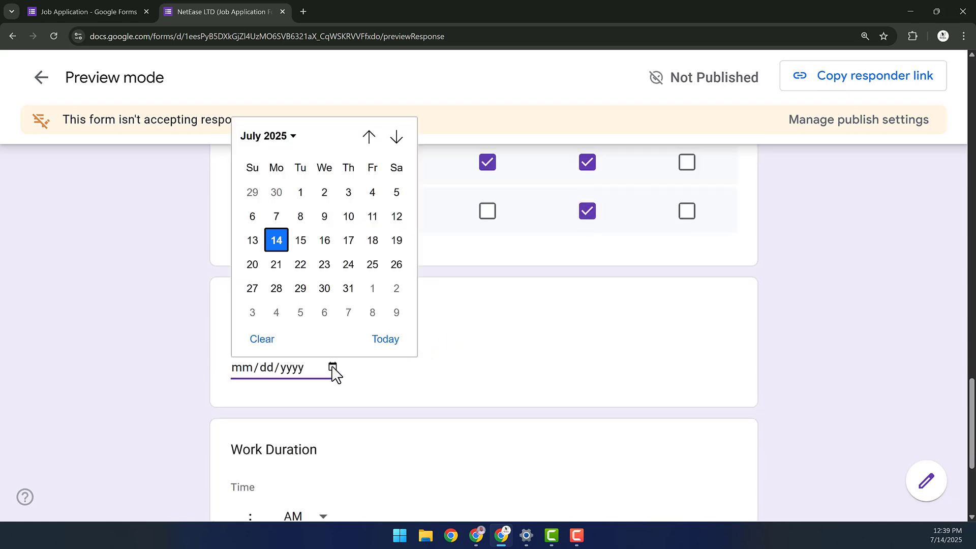
{"action": "left_click", "coordinate": [324, 216]}
{"action": "scroll", "coordinate": [266, 398], "scroll_direction": "down", "scroll_amount": 2}
{"action": "left_click", "coordinate": [244, 401]}
{"action": "type", "text": "9"}
{"action": "left_click", "coordinate": [257, 404]}
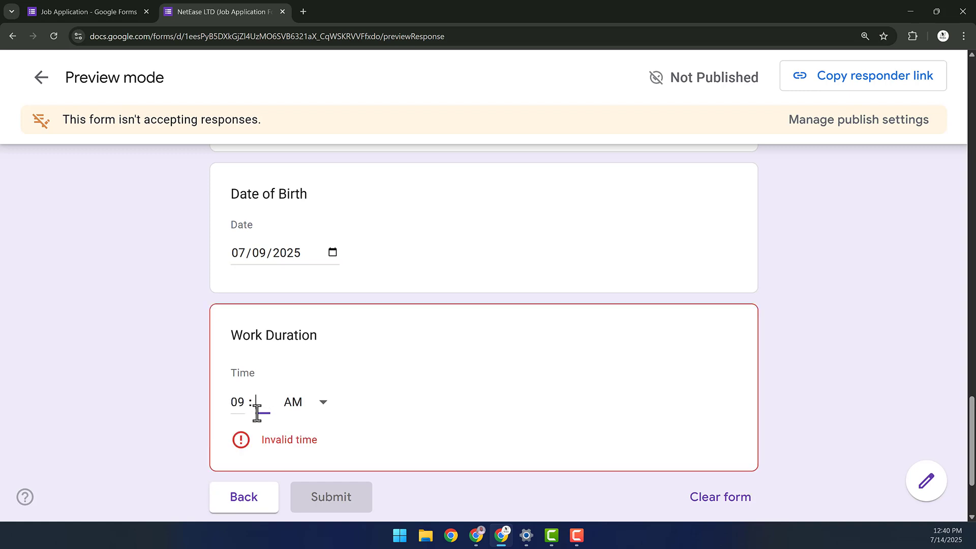
{"action": "type", "text": "00"}
{"action": "scroll", "coordinate": [382, 382], "scroll_direction": "down", "scroll_amount": 2}
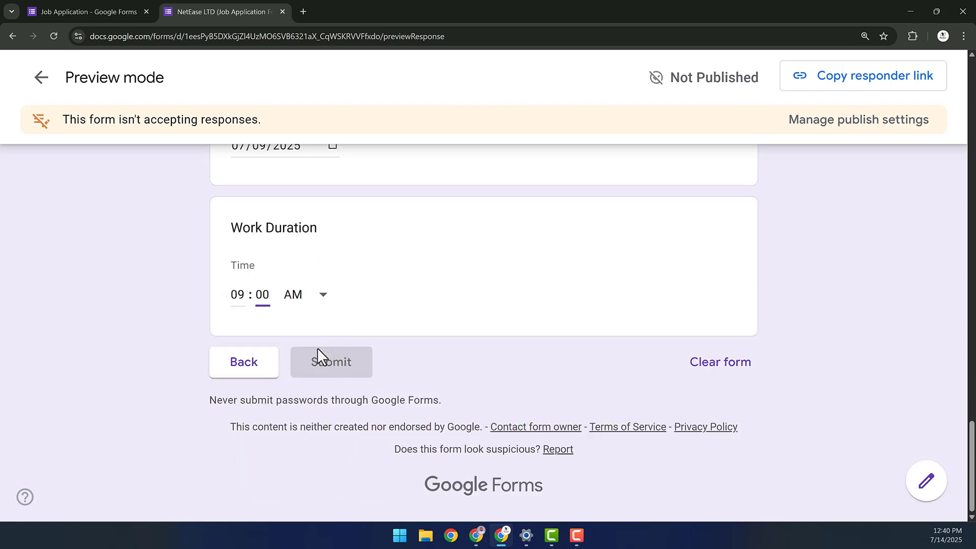
{"action": "scroll", "coordinate": [258, 410], "scroll_direction": "up", "scroll_amount": 2}
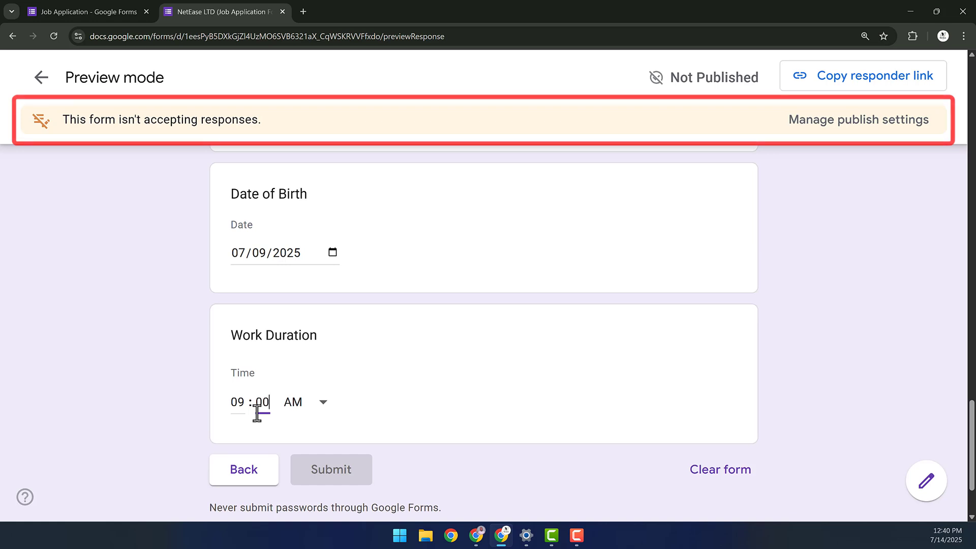
{"action": "scroll", "coordinate": [379, 407], "scroll_direction": "down", "scroll_amount": 2}
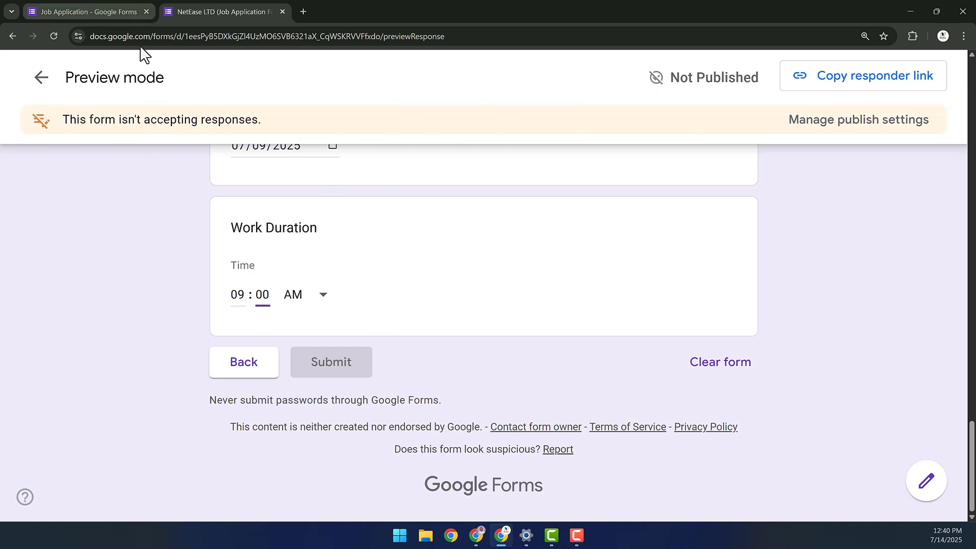
- Back in the editor, set the theme's header font to Montserrat
{"action": "left_click", "coordinate": [88, 12]}
{"action": "left_click", "coordinate": [558, 77]}
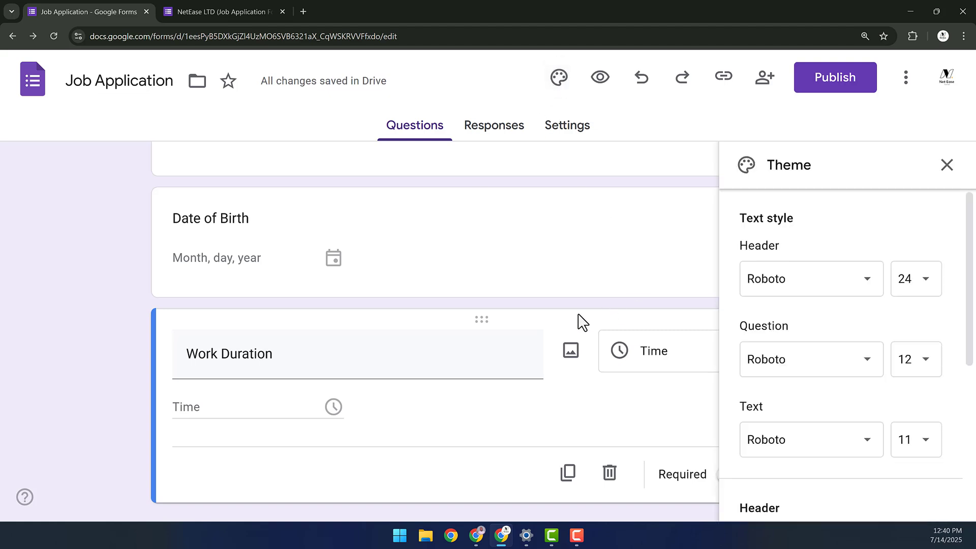
{"action": "left_click", "coordinate": [837, 293]}
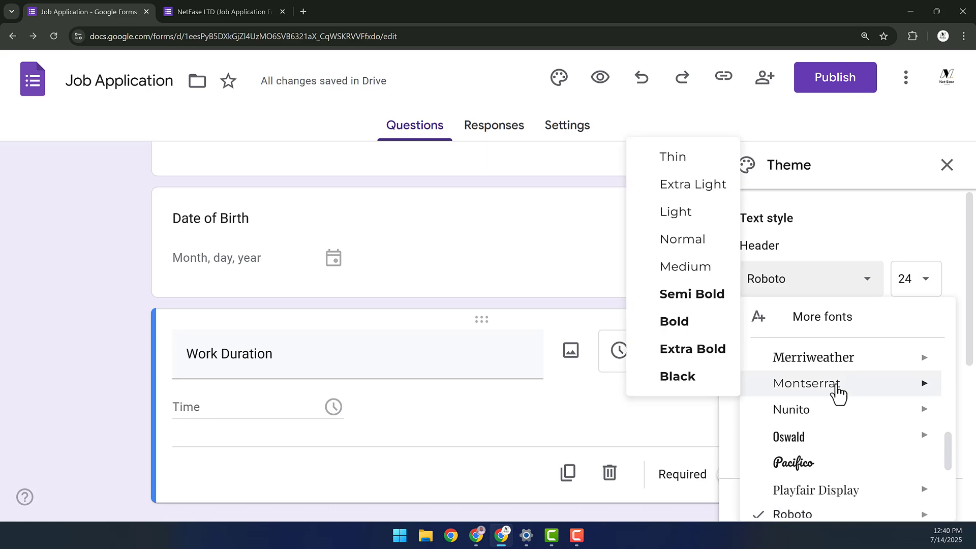
{"action": "left_click", "coordinate": [836, 387]}
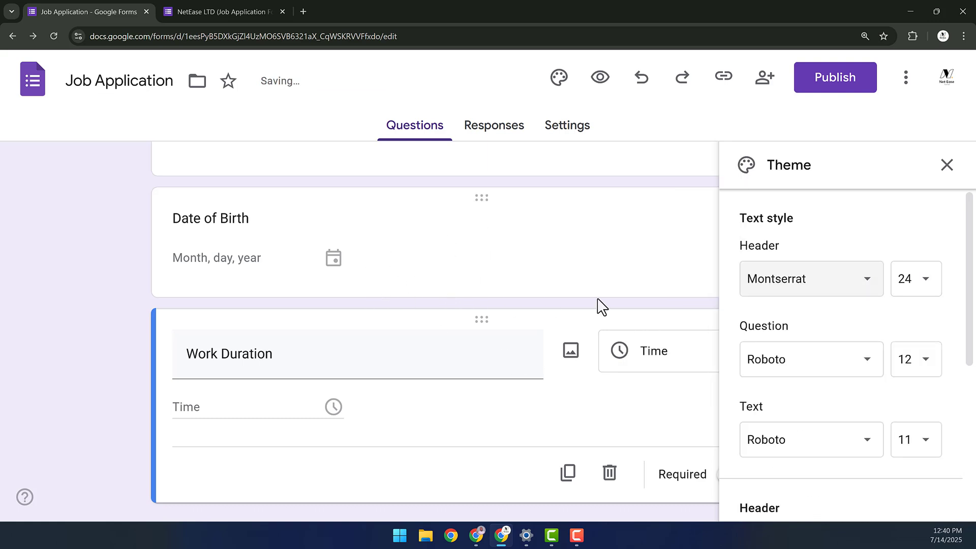
{"action": "scroll", "coordinate": [793, 346], "scroll_direction": "down", "scroll_amount": 5}
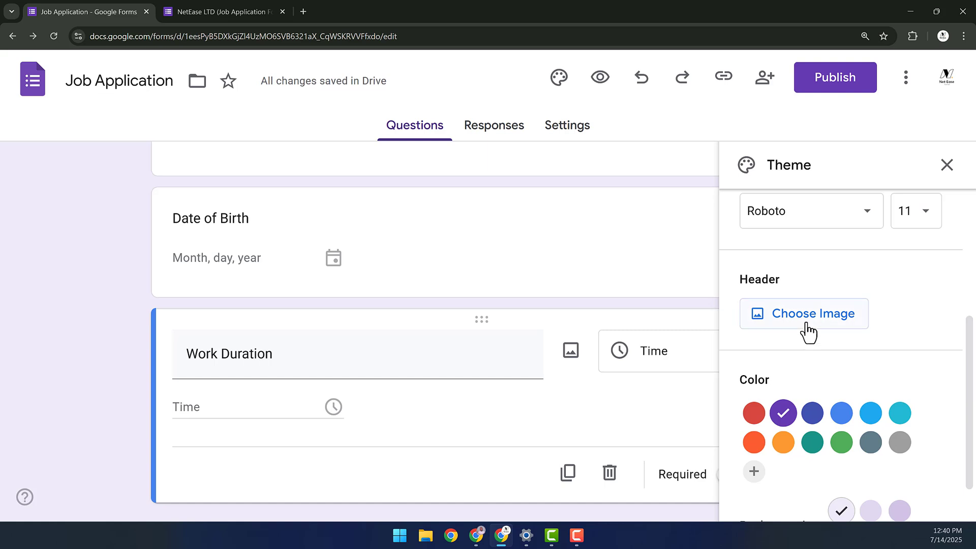
- Browse the header image picker and insert the white mannequin picture from the Work and School themes
{"action": "left_click", "coordinate": [809, 333]}
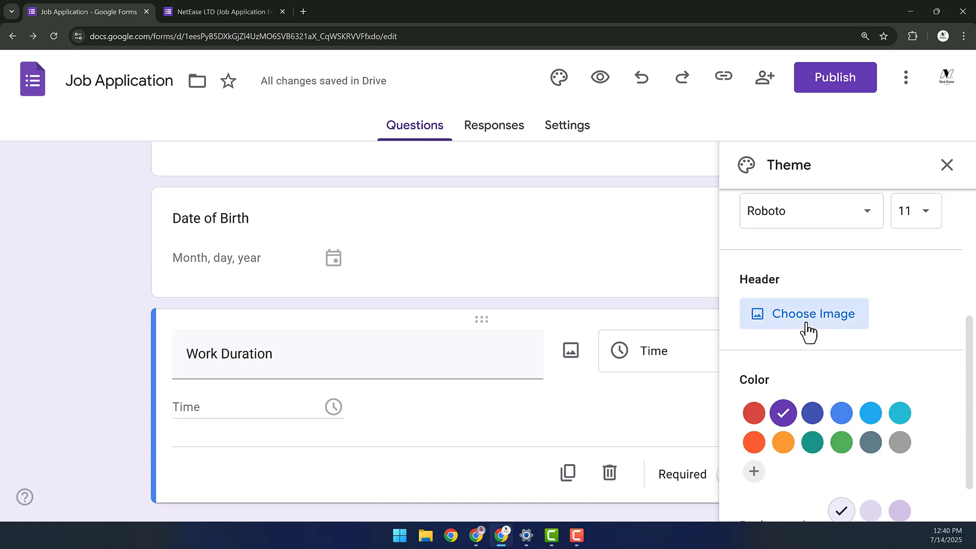
{"action": "scroll", "coordinate": [546, 339], "scroll_direction": "down", "scroll_amount": 2}
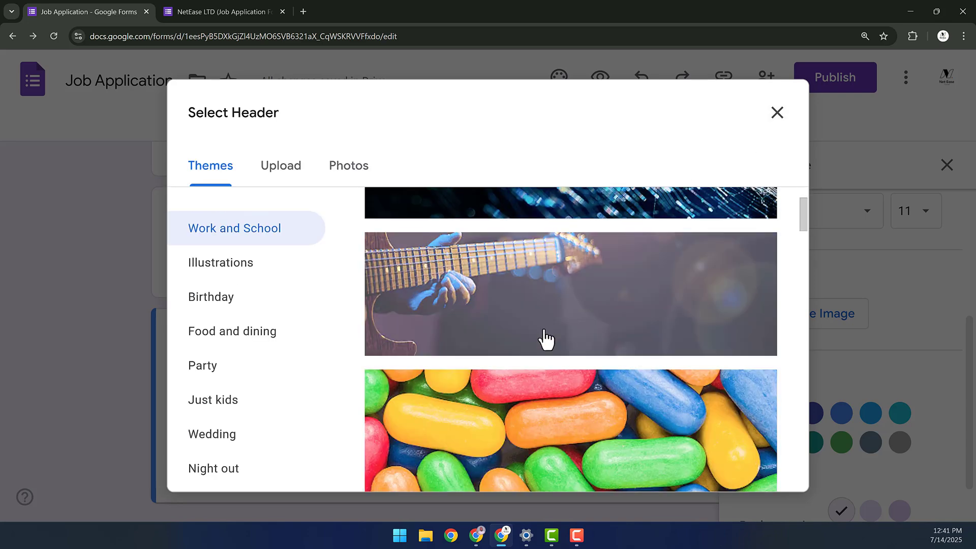
{"action": "scroll", "coordinate": [546, 340], "scroll_direction": "down", "scroll_amount": 15}
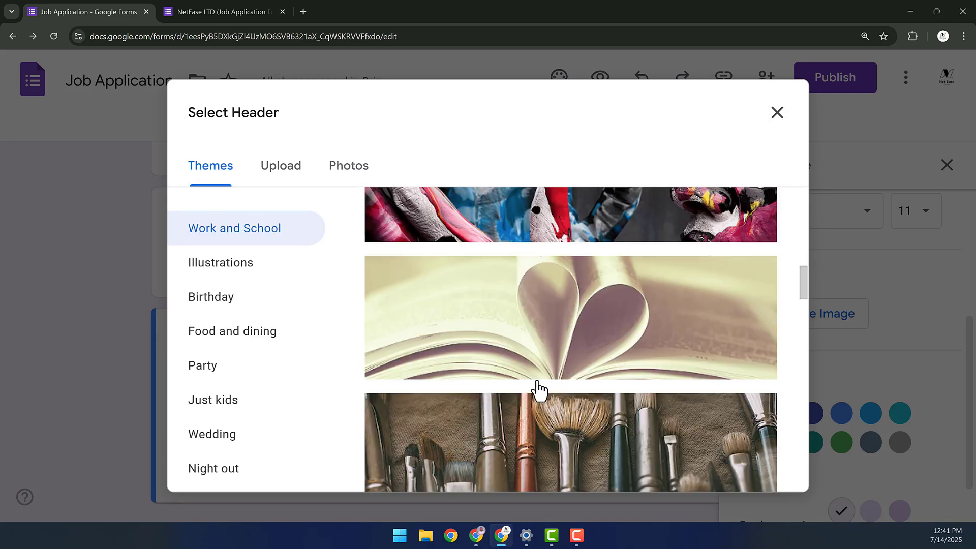
{"action": "scroll", "coordinate": [538, 390], "scroll_direction": "down", "scroll_amount": 1}
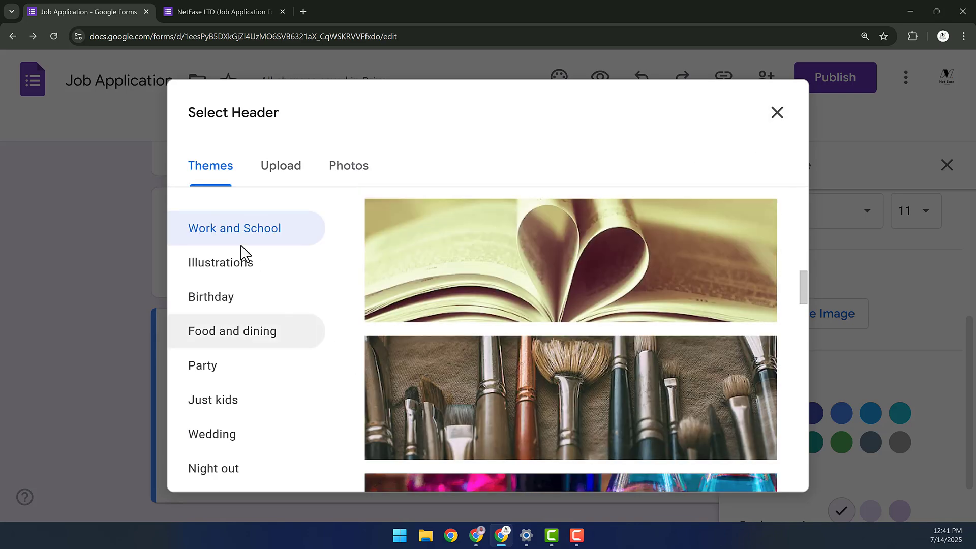
{"action": "left_click", "coordinate": [288, 173]}
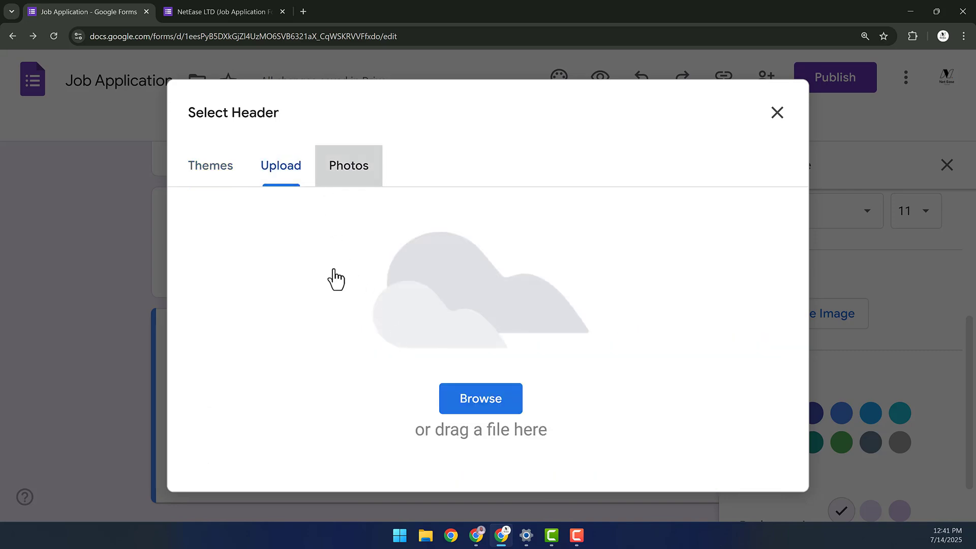
{"action": "left_click", "coordinate": [349, 165]}
{"action": "left_click", "coordinate": [218, 181]}
{"action": "scroll", "coordinate": [463, 366], "scroll_direction": "down", "scroll_amount": 6}
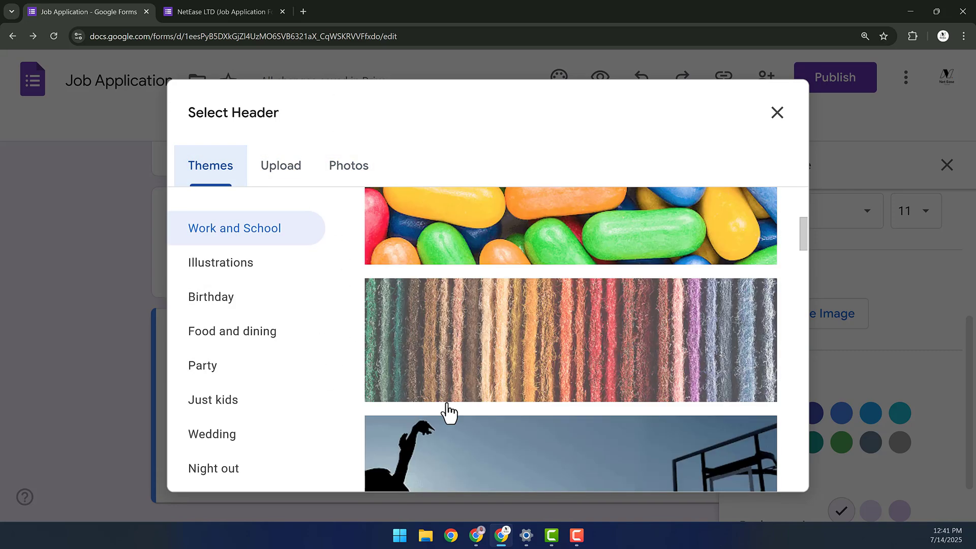
{"action": "scroll", "coordinate": [449, 413], "scroll_direction": "down", "scroll_amount": 8}
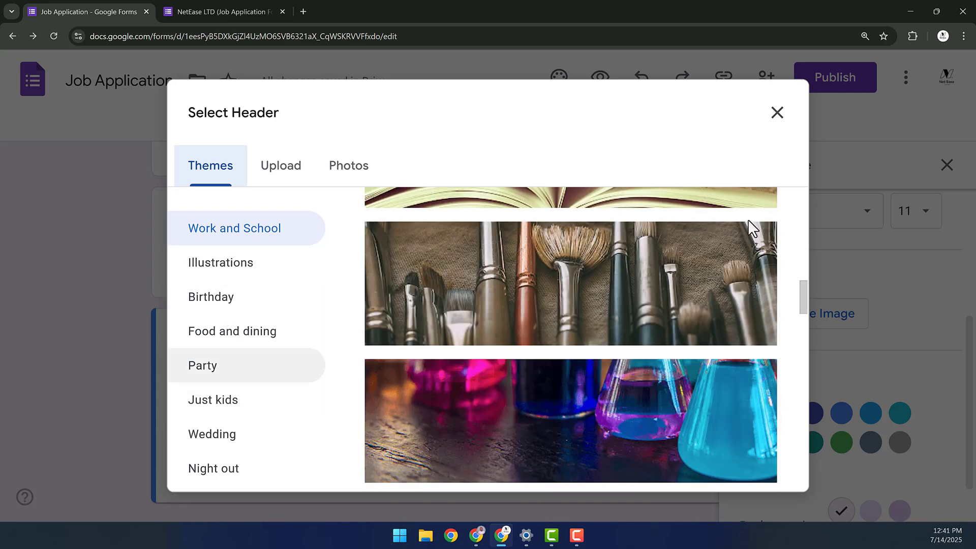
{"action": "mouse_move", "coordinate": [803, 297]}
{"action": "left_mouse_down"}
{"action": "mouse_move", "coordinate": [807, 240]}
{"action": "mouse_move", "coordinate": [794, 407]}
{"action": "mouse_move", "coordinate": [766, 516]}
{"action": "left_mouse_up"}
{"action": "scroll", "coordinate": [574, 387], "scroll_direction": "down", "scroll_amount": 1}
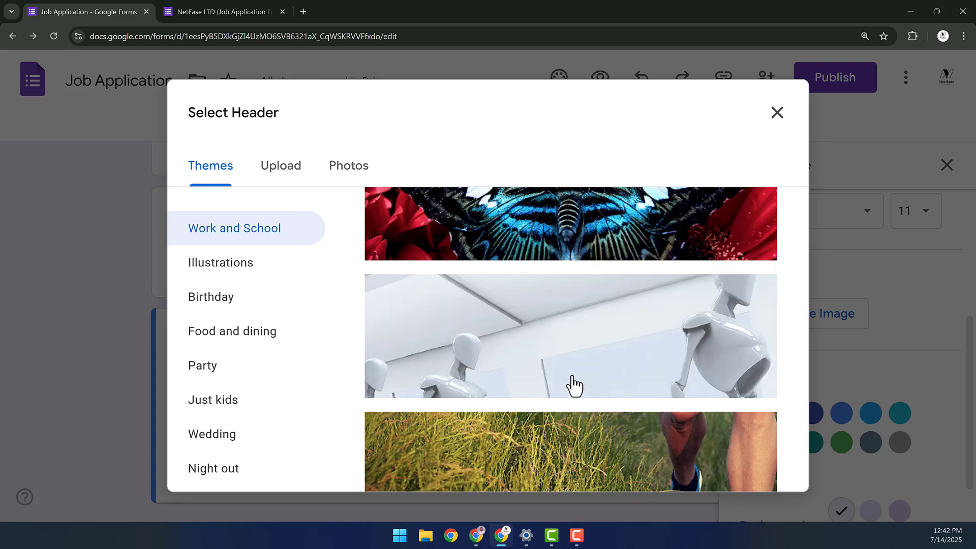
{"action": "left_click", "coordinate": [569, 386]}
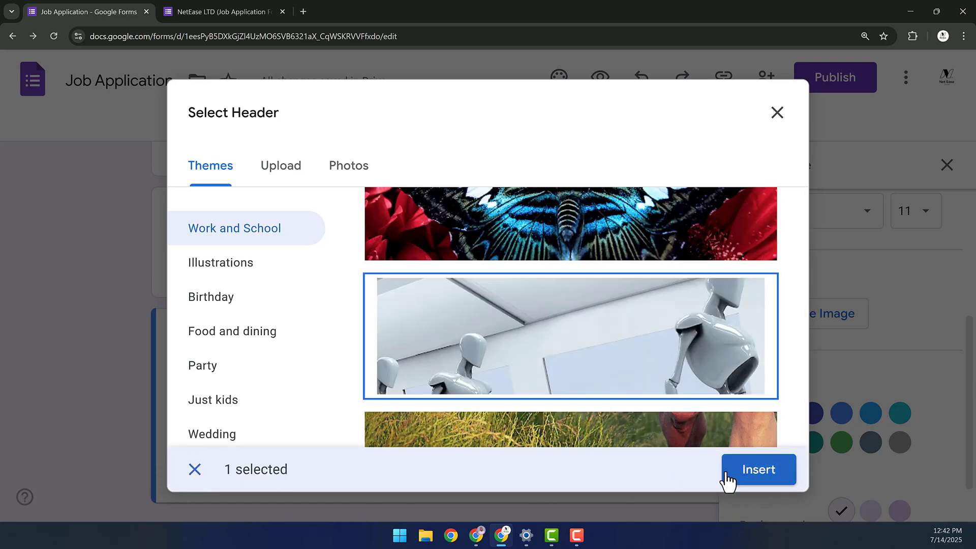
{"action": "left_click", "coordinate": [731, 476]}
- Switch the theme colour to light blue-grey #b7c8dc
{"action": "scroll", "coordinate": [549, 274], "scroll_direction": "up", "scroll_amount": 10}
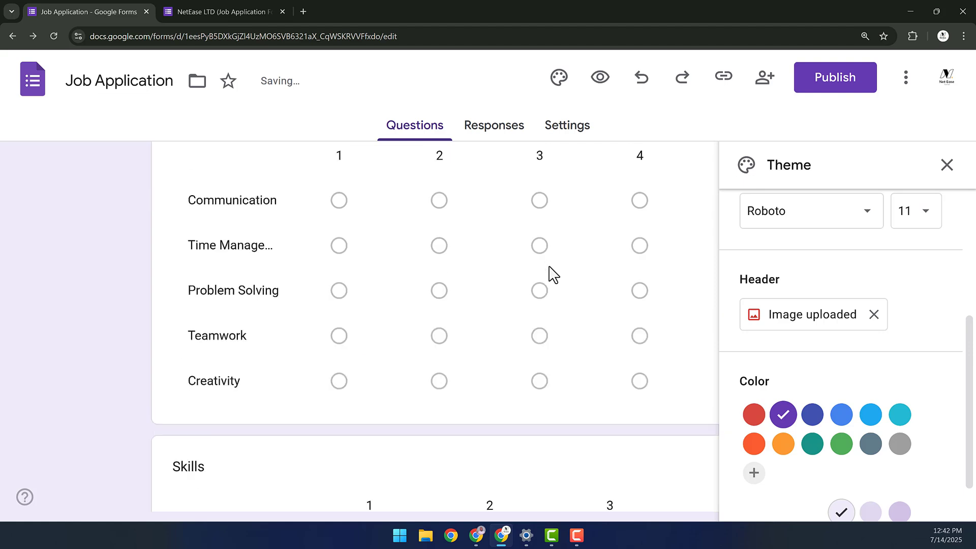
{"action": "scroll", "coordinate": [816, 395], "scroll_direction": "down", "scroll_amount": 1}
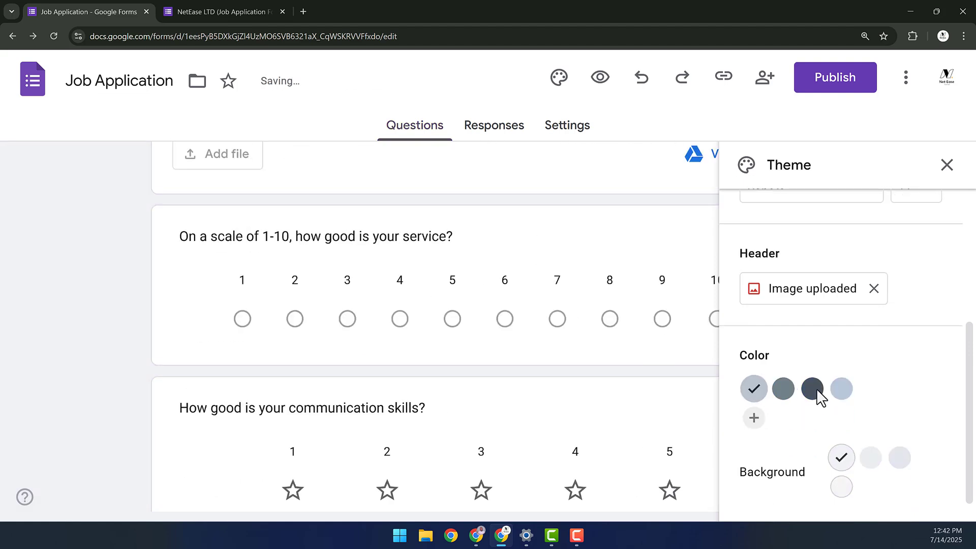
{"action": "left_click", "coordinate": [844, 393]}
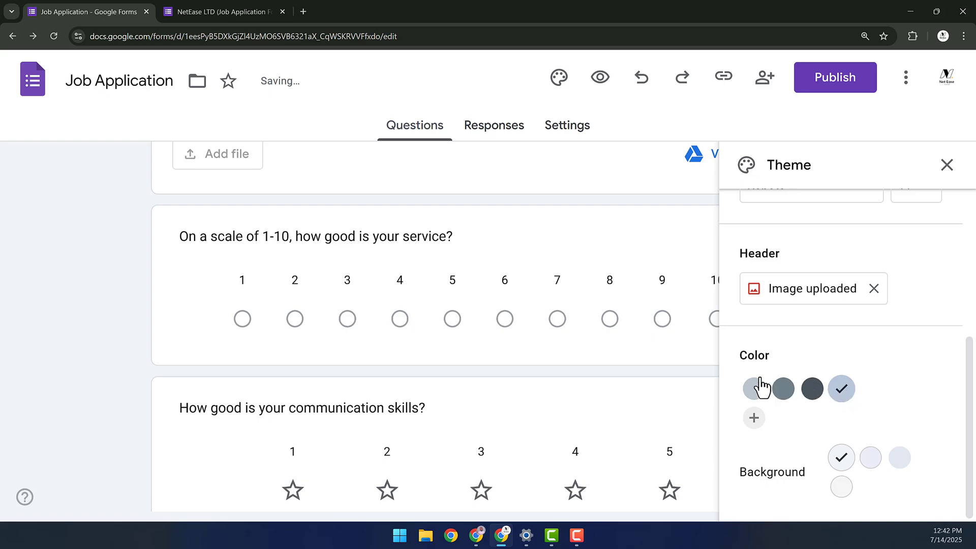
- Remove the mannequin header and insert the colourful candy theme image instead
{"action": "scroll", "coordinate": [578, 268], "scroll_direction": "up", "scroll_amount": 15}
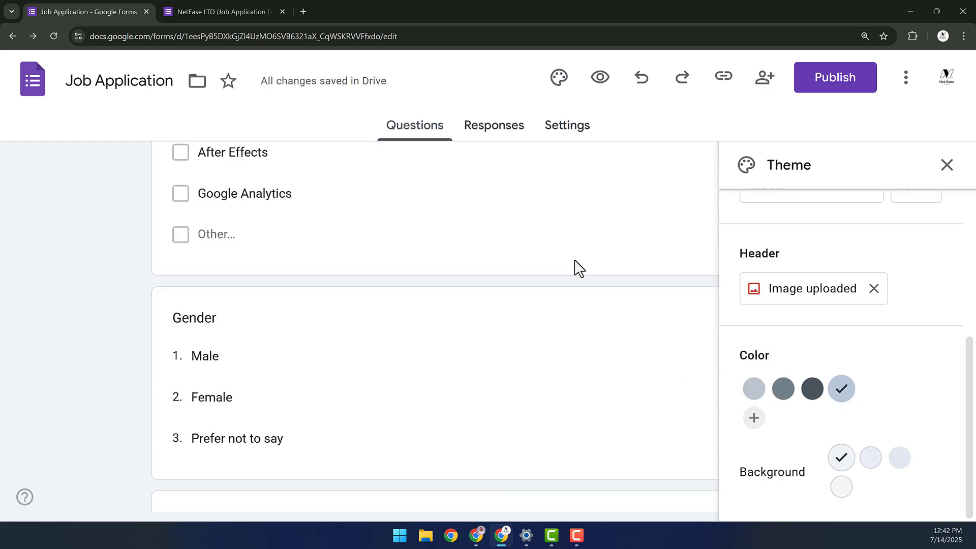
{"action": "scroll", "coordinate": [578, 246], "scroll_direction": "up", "scroll_amount": 5}
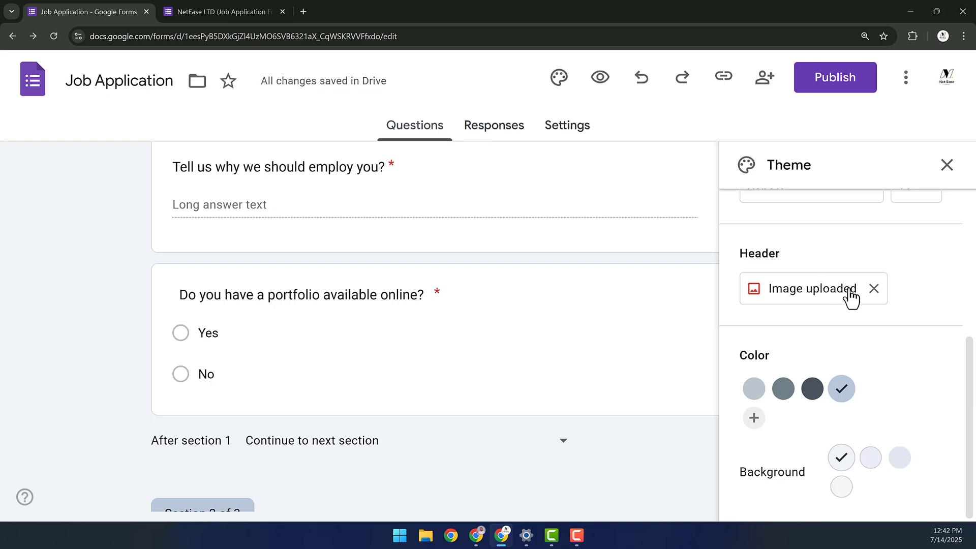
{"action": "left_click", "coordinate": [874, 288]}
{"action": "left_click", "coordinate": [773, 294]}
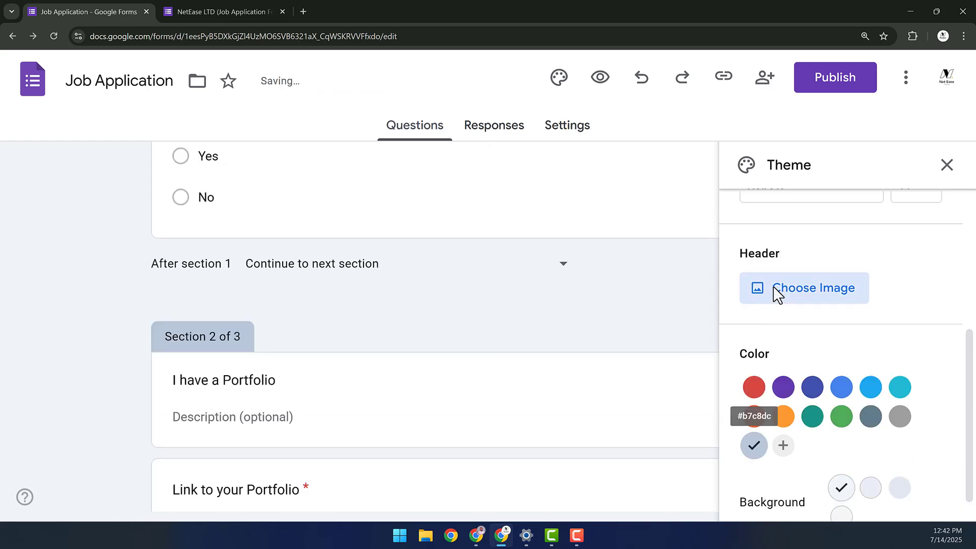
{"action": "scroll", "coordinate": [583, 320], "scroll_direction": "down", "scroll_amount": 5}
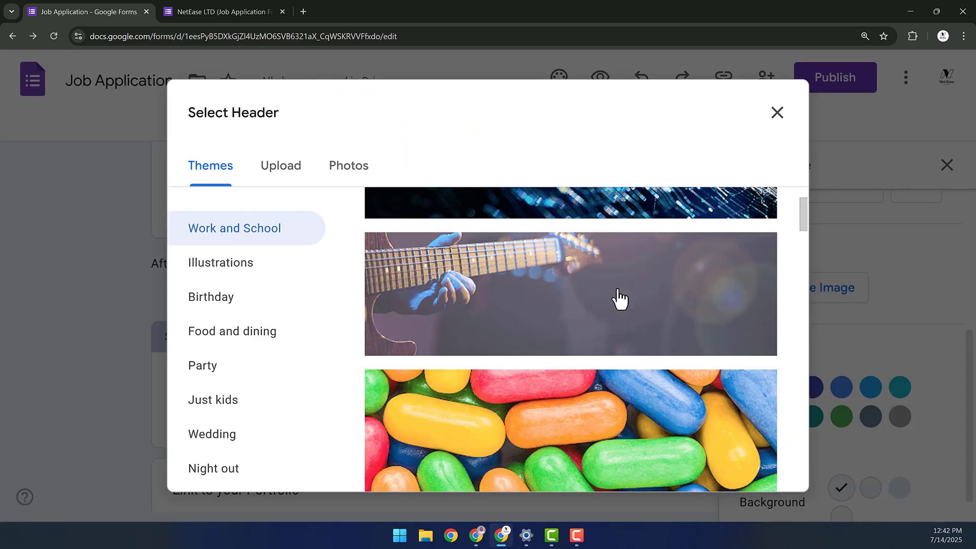
{"action": "left_click", "coordinate": [651, 305]}
{"action": "left_click", "coordinate": [758, 478]}
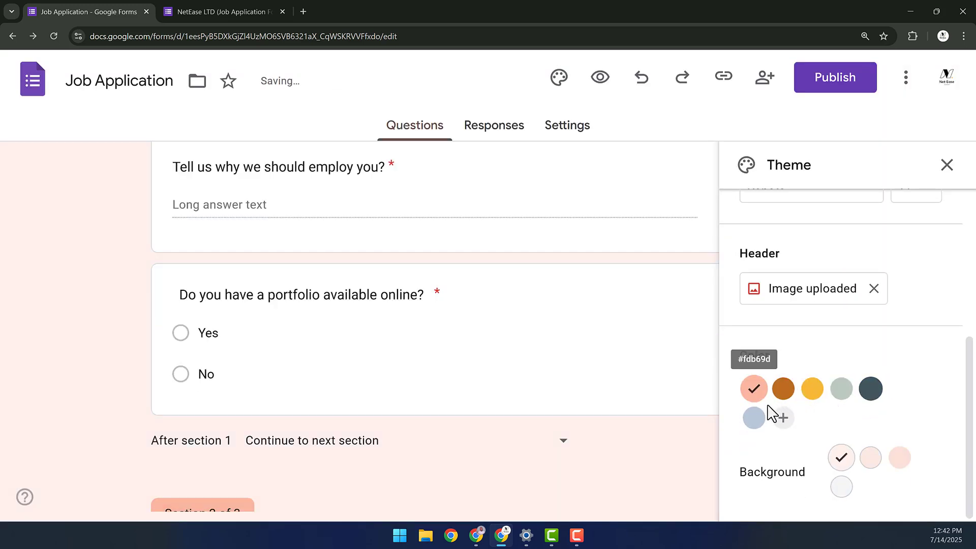
- Try several theme colours, settle on peach #fdb69d, and close the theme settings
{"action": "left_click", "coordinate": [830, 392]}
{"action": "left_click", "coordinate": [836, 394]}
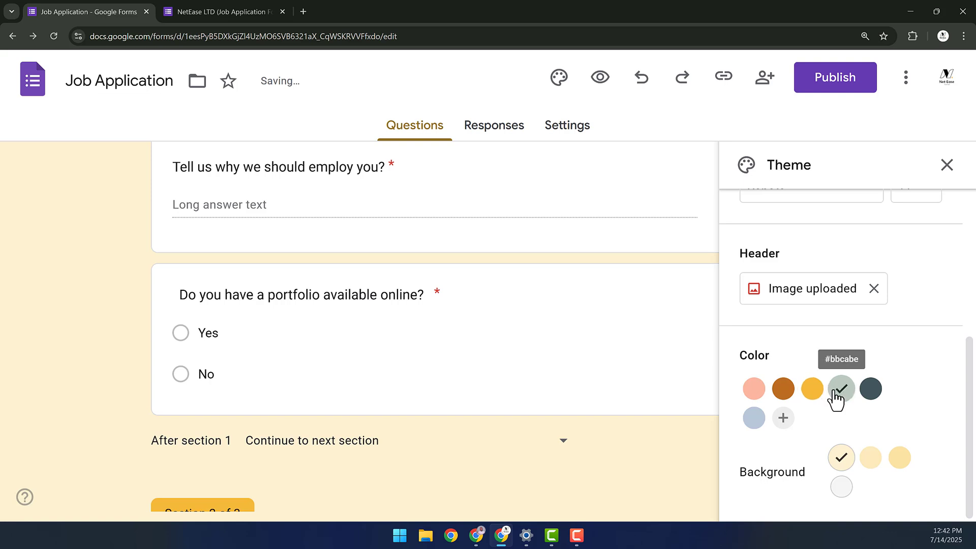
{"action": "left_click", "coordinate": [782, 391]}
{"action": "left_click", "coordinate": [753, 394]}
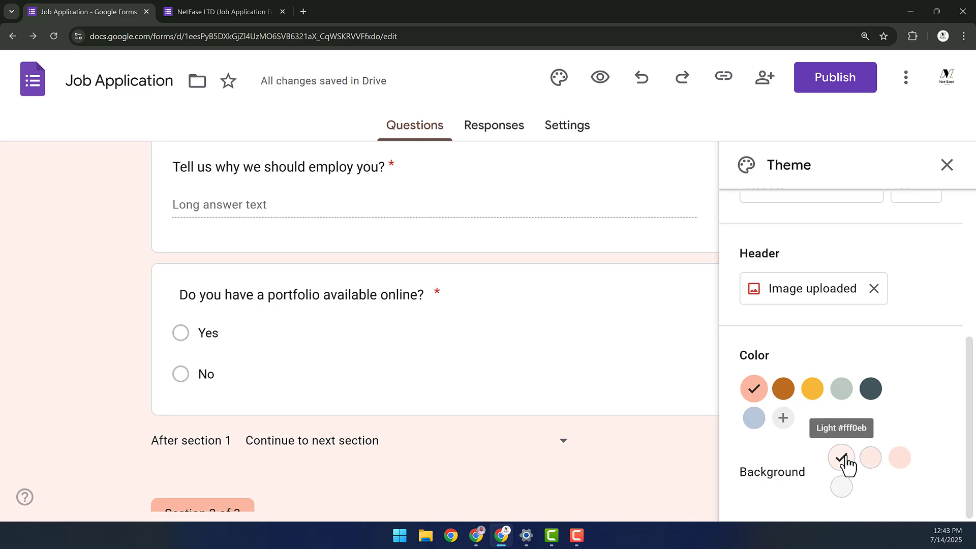
{"action": "left_click", "coordinate": [813, 396]}
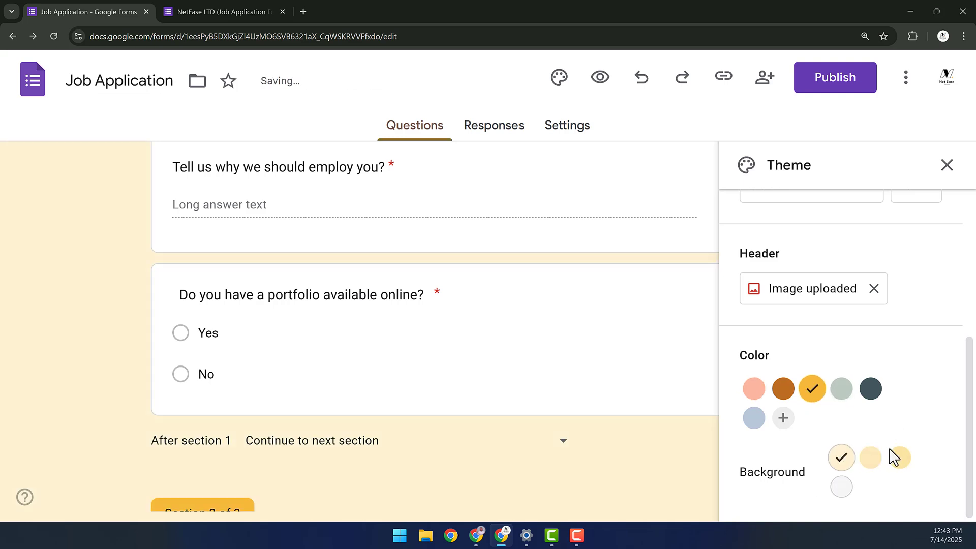
{"action": "left_click", "coordinate": [754, 390]}
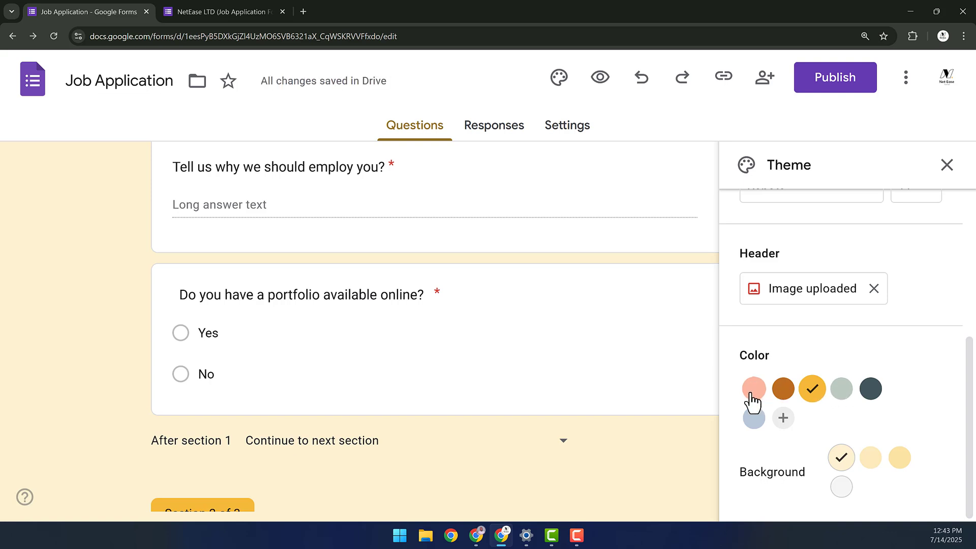
{"action": "left_click", "coordinate": [946, 165]}
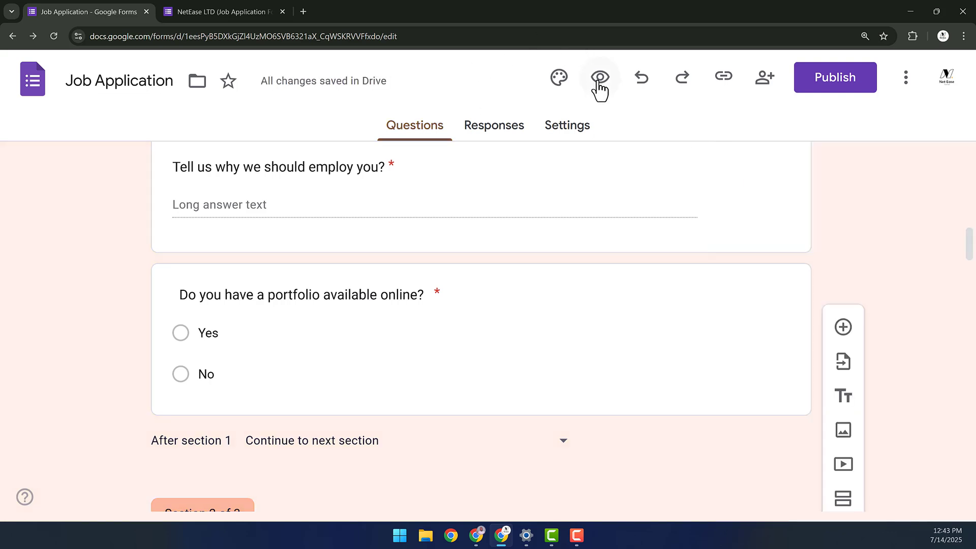
{"action": "left_click", "coordinate": [599, 80]}
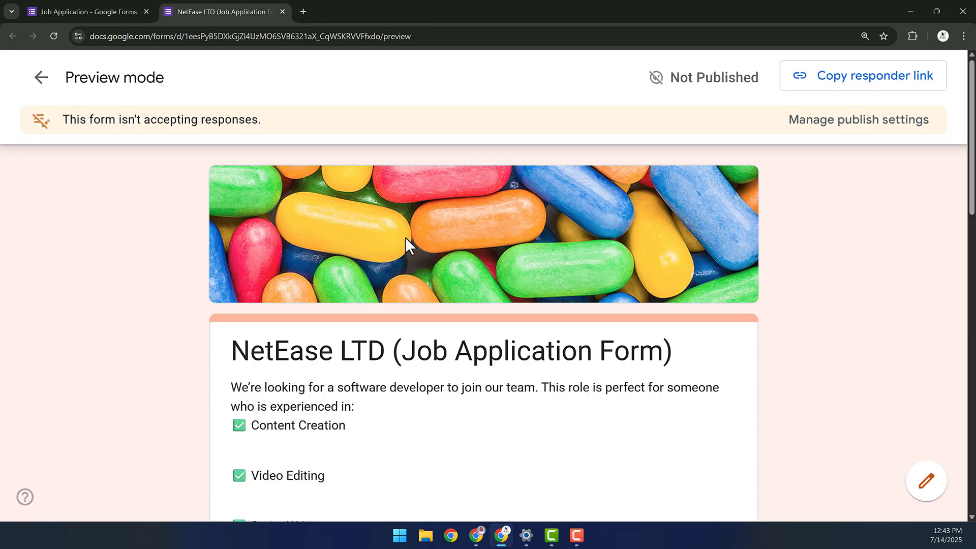
{"action": "scroll", "coordinate": [405, 237], "scroll_direction": "down", "scroll_amount": 2}
{"action": "left_click", "coordinate": [283, 11]}
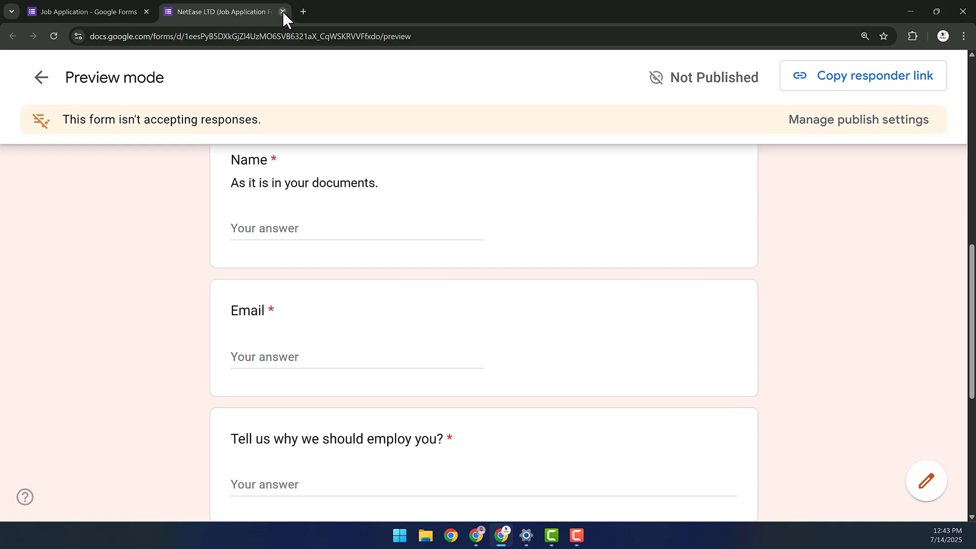
{"action": "key", "text": "ctrl+w"}
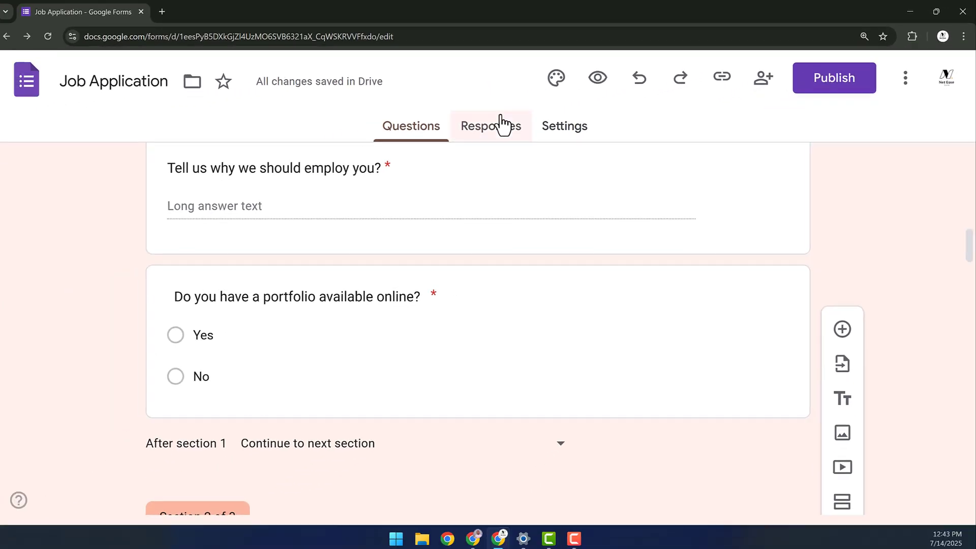
- Check the Responses tab, then view the Settings page's quiz, responses and presentation options
{"action": "left_click", "coordinate": [505, 122]}
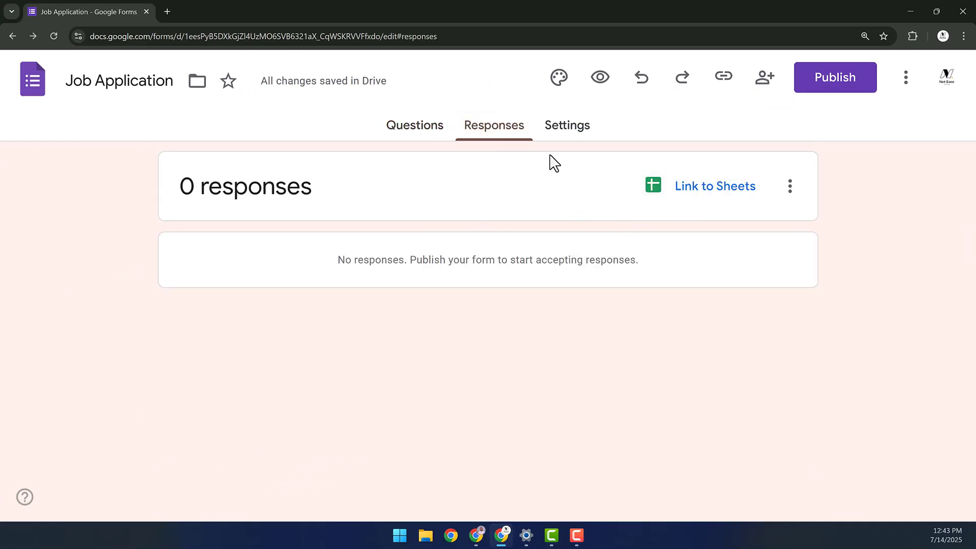
{"action": "left_click", "coordinate": [561, 133]}
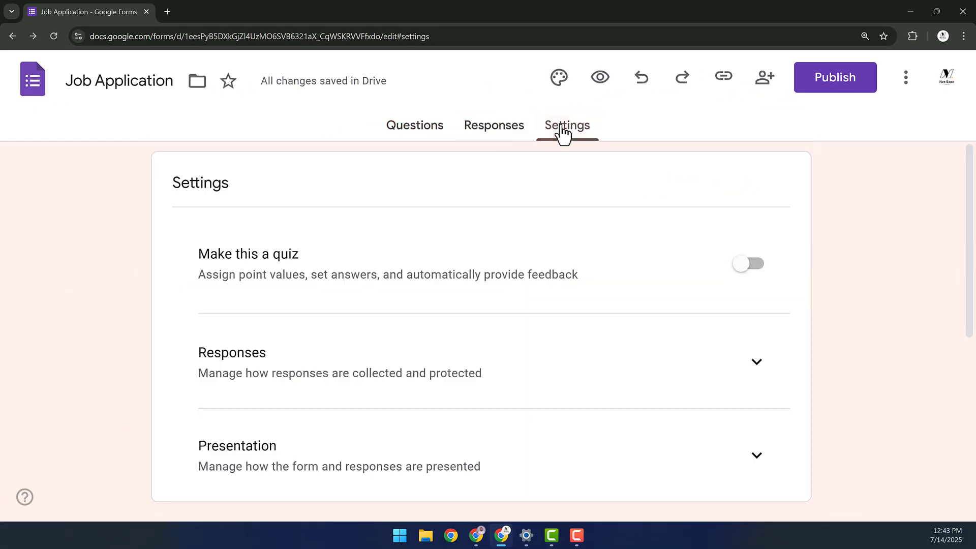
{"action": "scroll", "coordinate": [299, 229], "scroll_direction": "down", "scroll_amount": 2}
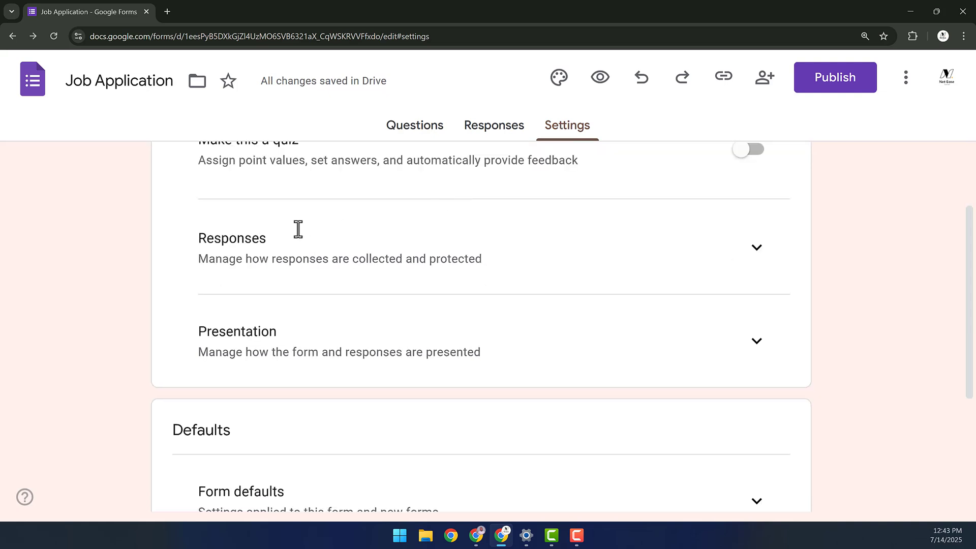
{"action": "scroll", "coordinate": [315, 235], "scroll_direction": "up", "scroll_amount": 2}
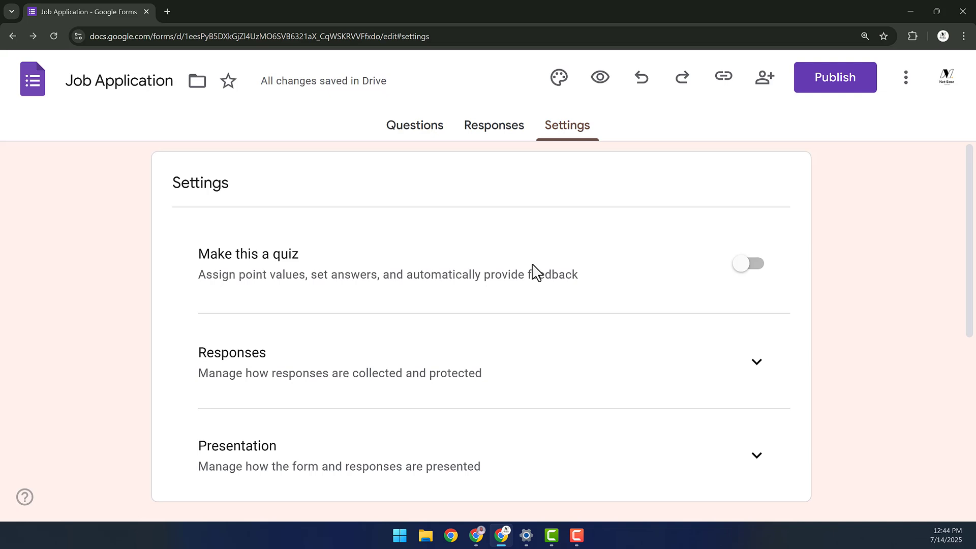
- Switch email collection from Verified to Responder input, then go back to the Questions page
{"action": "scroll", "coordinate": [534, 268], "scroll_direction": "down", "scroll_amount": 3}
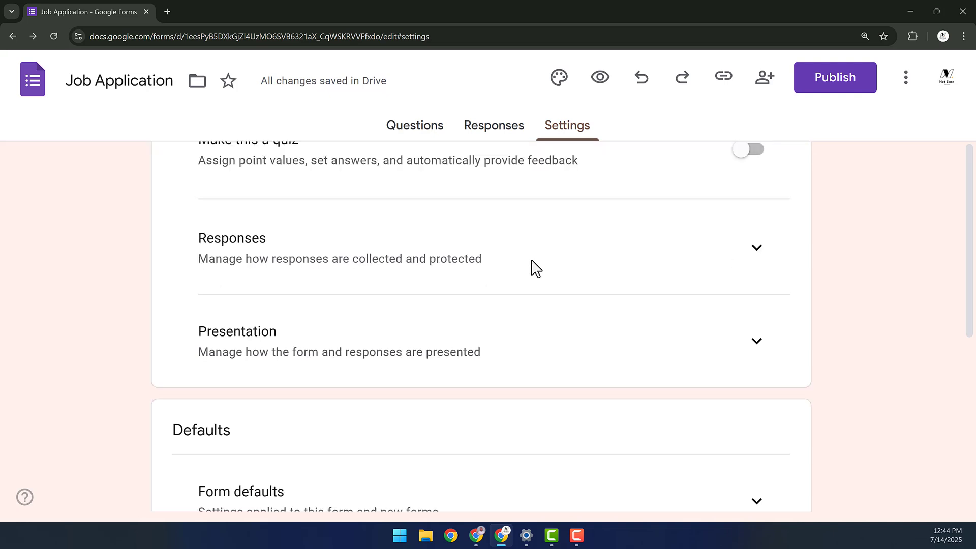
{"action": "scroll", "coordinate": [711, 250], "scroll_direction": "up", "scroll_amount": 1}
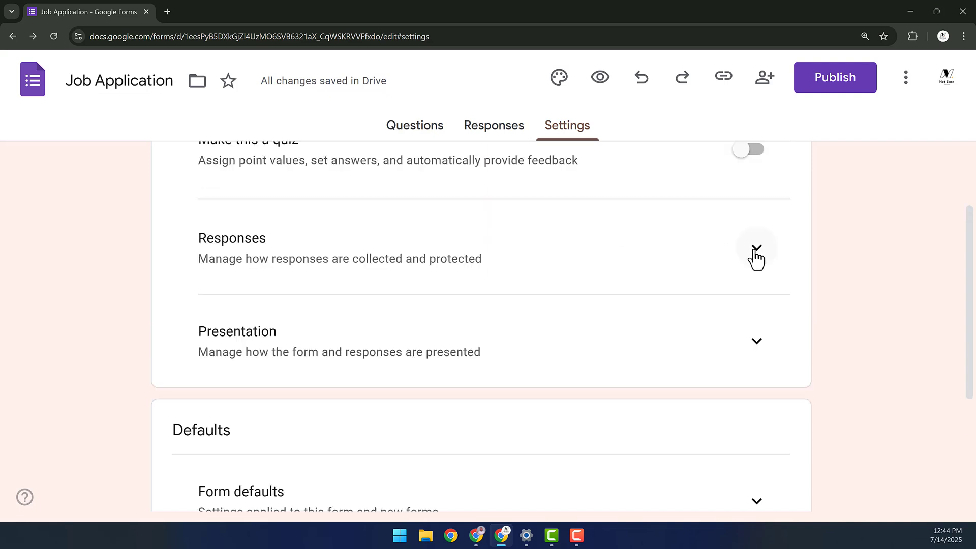
{"action": "left_click", "coordinate": [757, 250]}
{"action": "scroll", "coordinate": [778, 274], "scroll_direction": "down", "scroll_amount": 1}
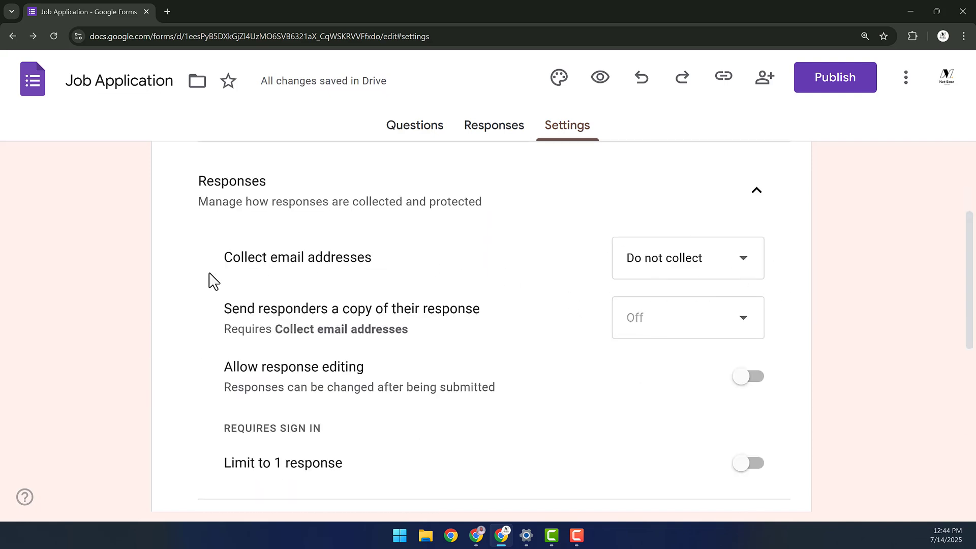
{"action": "left_click", "coordinate": [676, 273]}
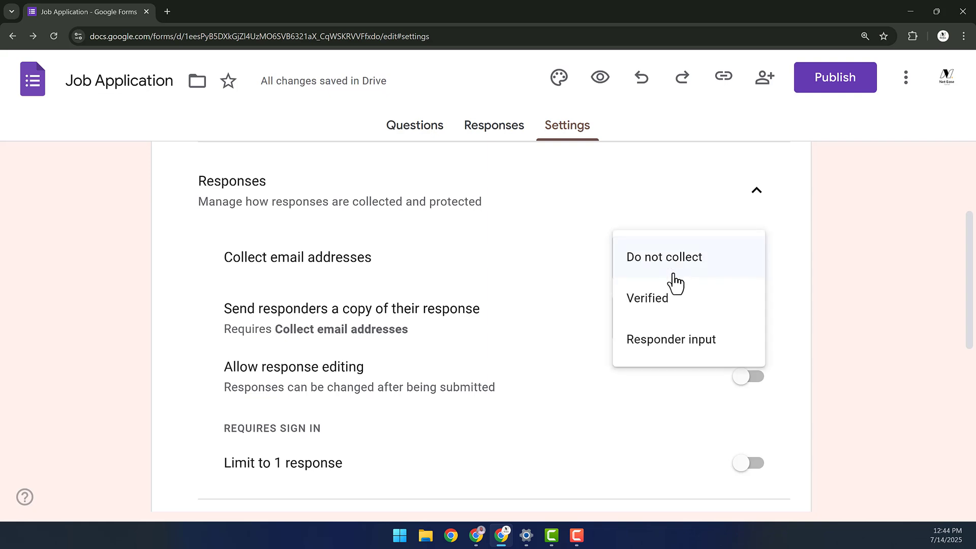
{"action": "left_click", "coordinate": [650, 314]}
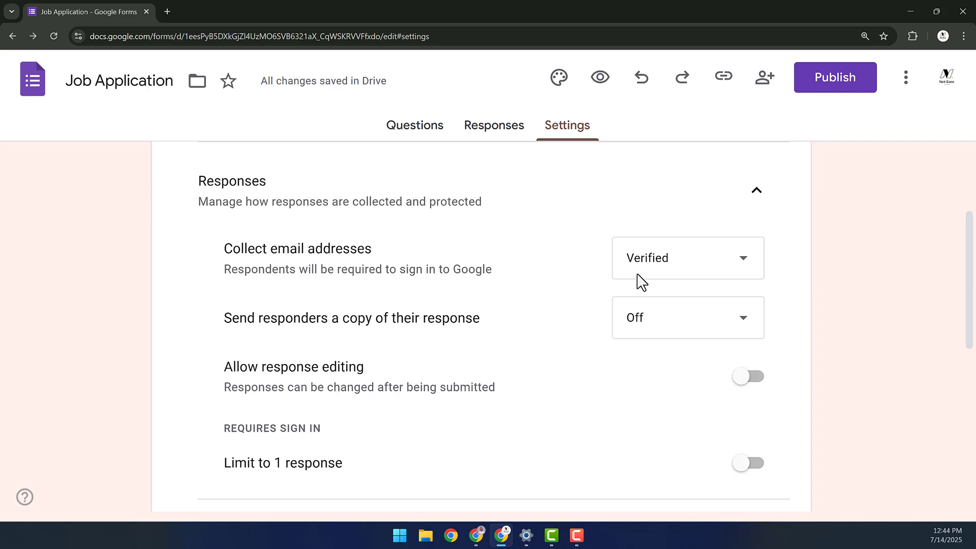
{"action": "left_click", "coordinate": [638, 276]}
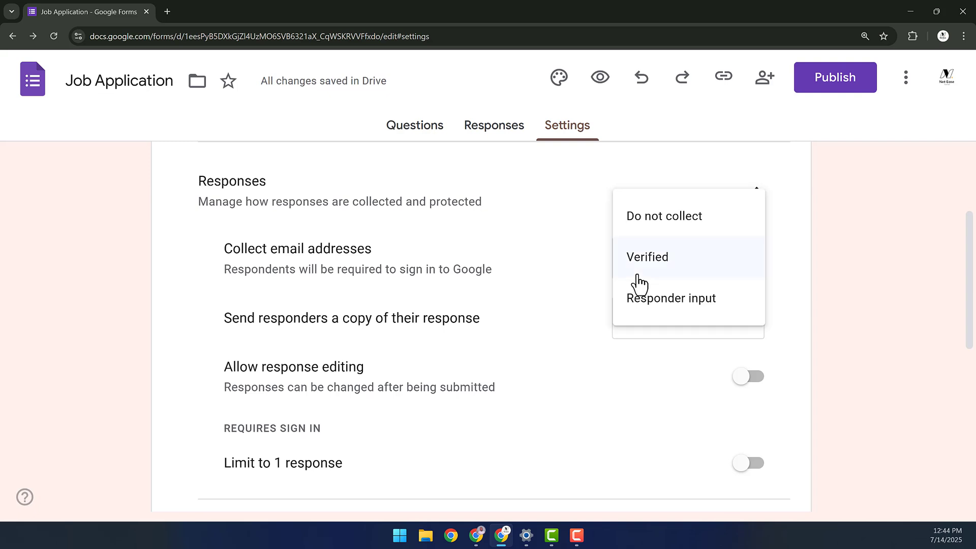
{"action": "left_click", "coordinate": [692, 311]}
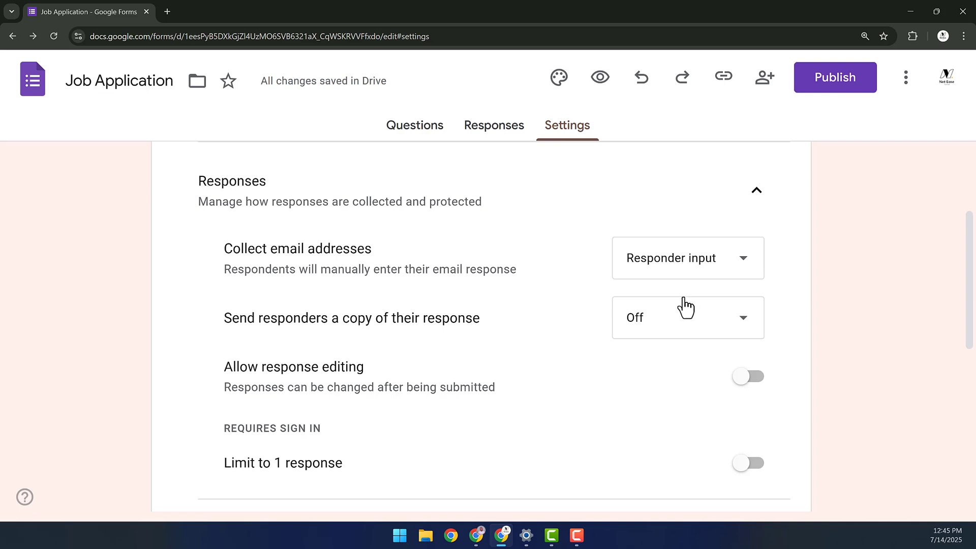
{"action": "left_click", "coordinate": [409, 133]}
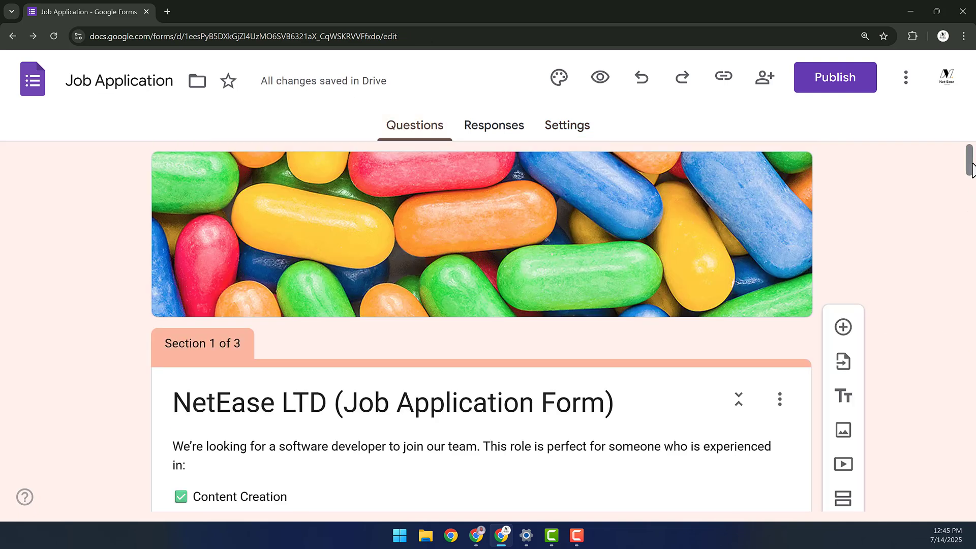
- Delete the separate short-answer Email question from the job application
{"action": "scroll", "coordinate": [971, 183], "scroll_direction": "down", "scroll_amount": 5}
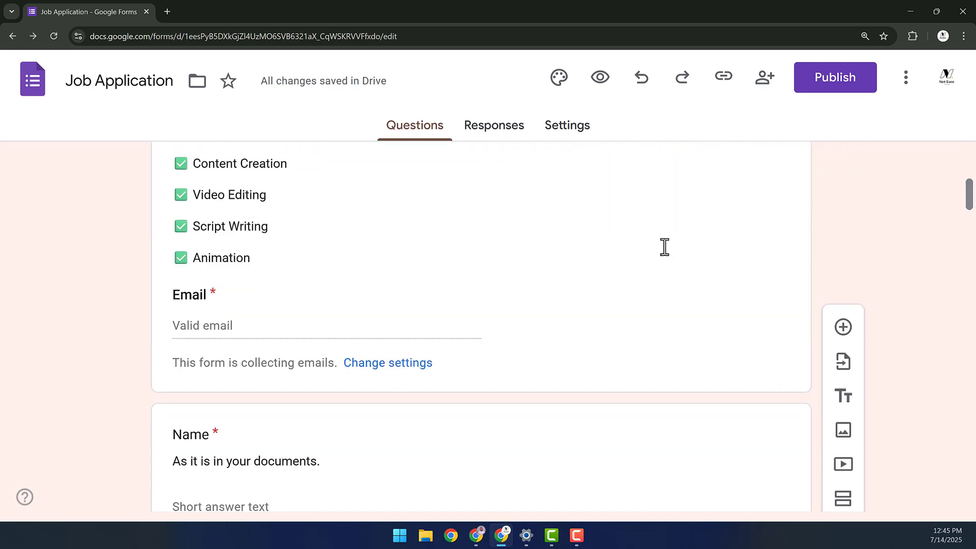
{"action": "left_click", "coordinate": [280, 305]}
{"action": "scroll", "coordinate": [286, 371], "scroll_direction": "down", "scroll_amount": 4}
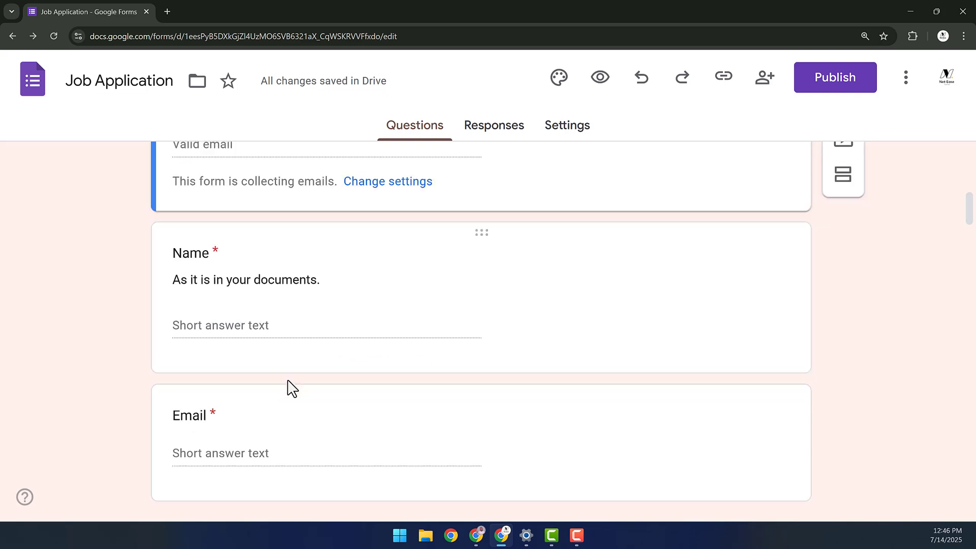
{"action": "left_click", "coordinate": [252, 430]}
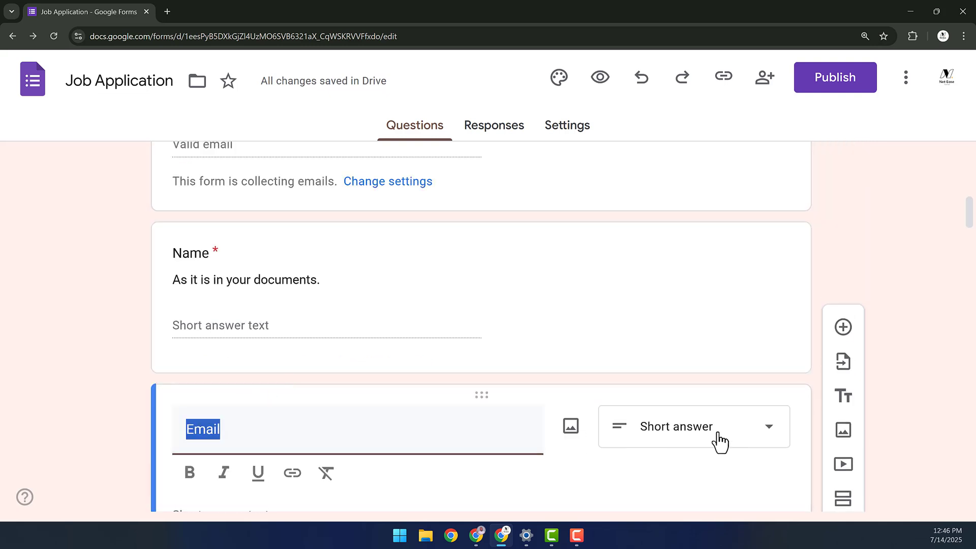
{"action": "scroll", "coordinate": [702, 429], "scroll_direction": "down", "scroll_amount": 2}
{"action": "scroll", "coordinate": [618, 407], "scroll_direction": "down", "scroll_amount": 2}
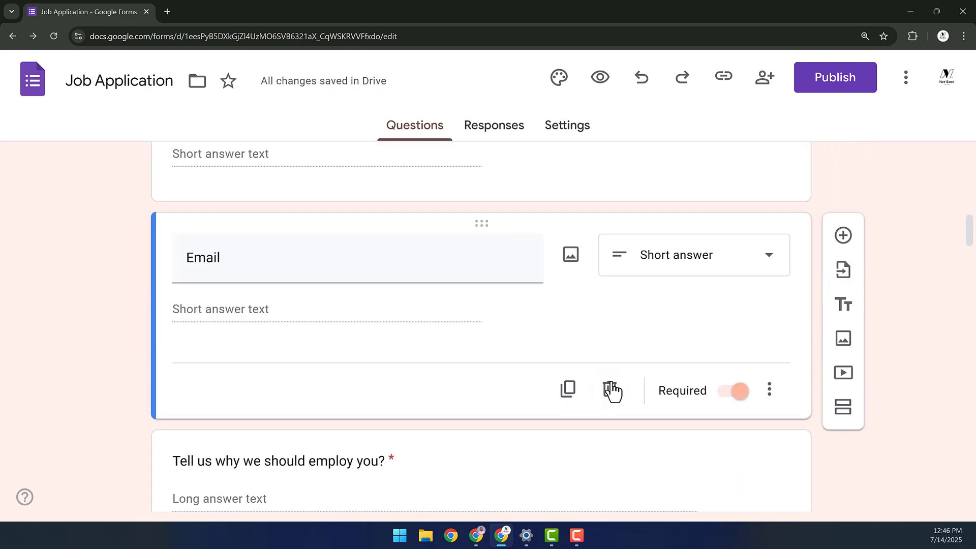
{"action": "left_click", "coordinate": [617, 389]}
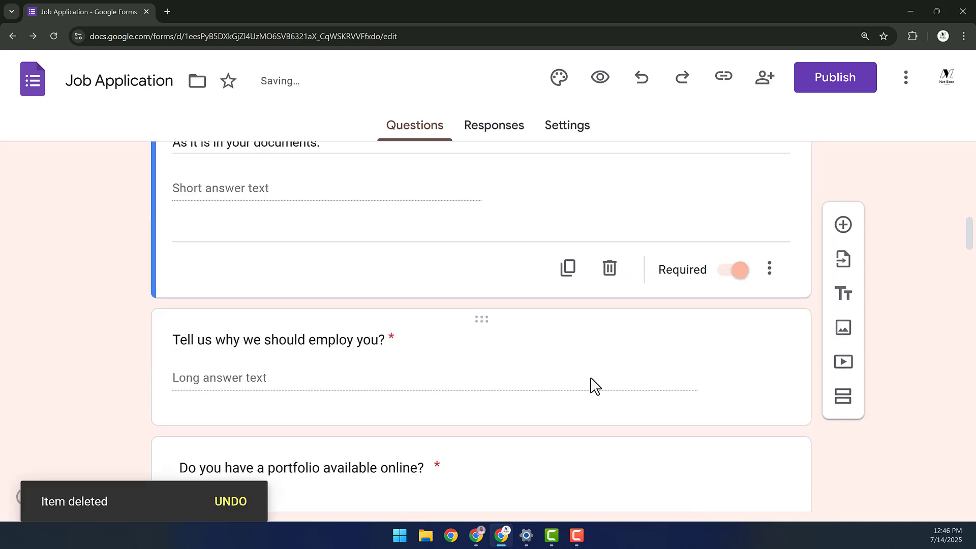
{"action": "scroll", "coordinate": [575, 405], "scroll_direction": "up", "scroll_amount": 8}
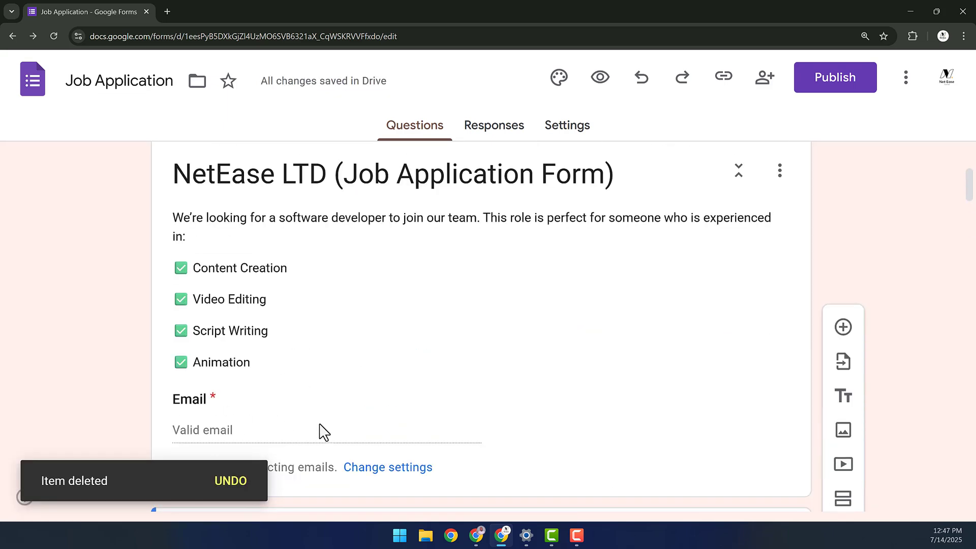
- Set 'Send responders a copy of their response' to Off in Settings
{"action": "left_click", "coordinate": [581, 136]}
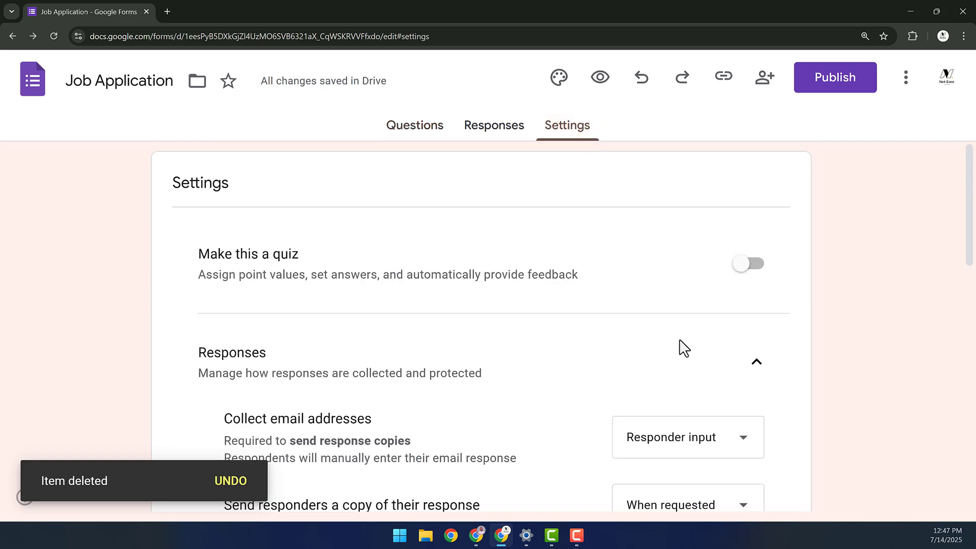
{"action": "scroll", "coordinate": [683, 356], "scroll_direction": "down", "scroll_amount": 2}
{"action": "scroll", "coordinate": [686, 408], "scroll_direction": "down", "scroll_amount": 1}
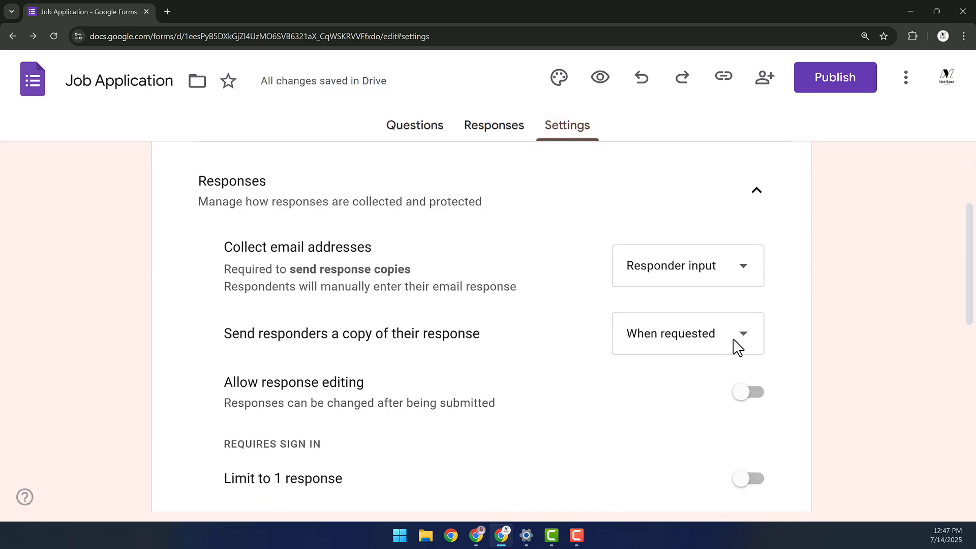
{"action": "left_click", "coordinate": [738, 338]}
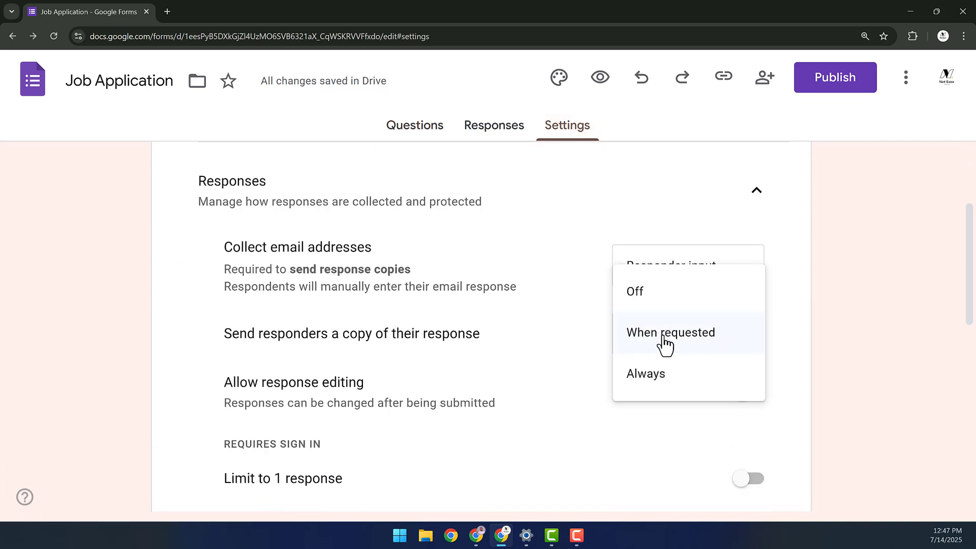
{"action": "left_click", "coordinate": [652, 292]}
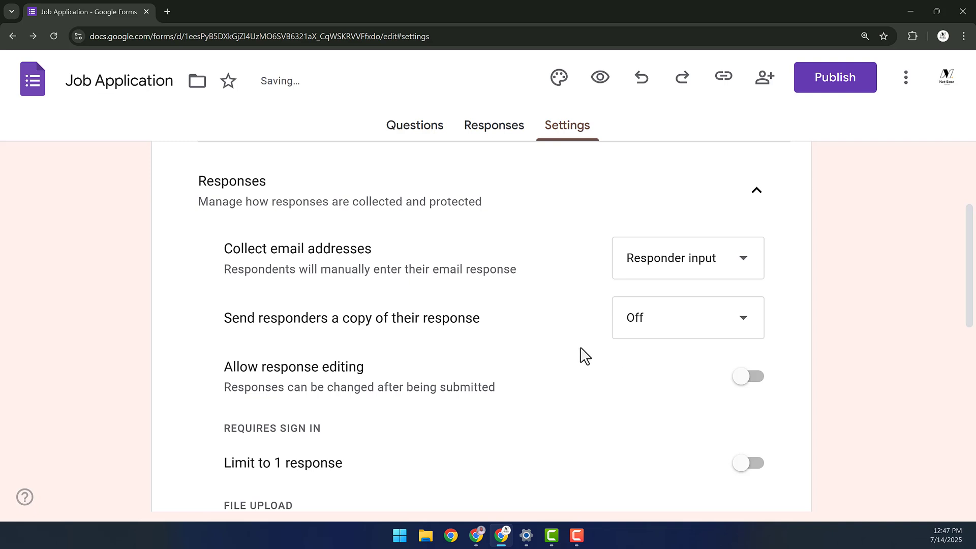
- Turn on 'Limit to 1 response' and leave the upload size limit at 1 GB
{"action": "scroll", "coordinate": [584, 330], "scroll_direction": "down", "scroll_amount": 2}
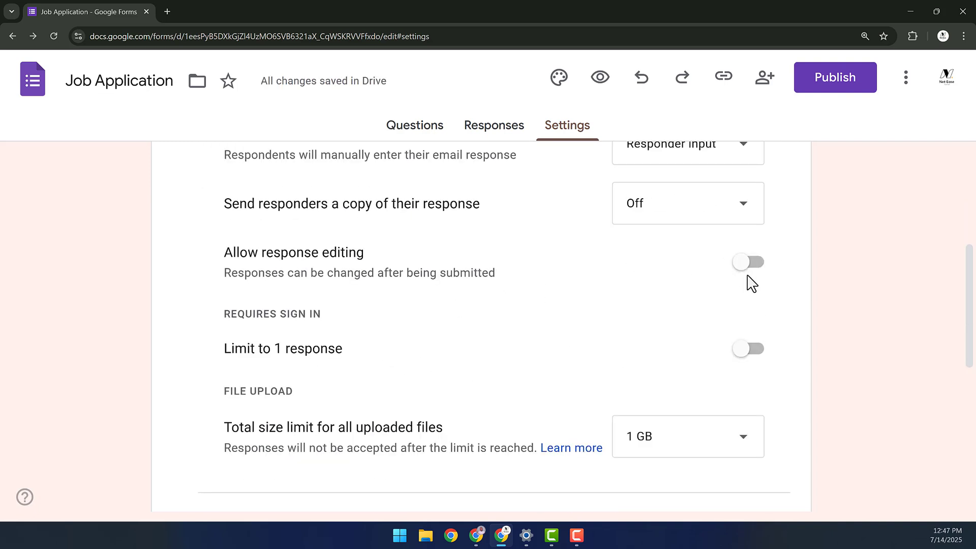
{"action": "left_click", "coordinate": [748, 352]}
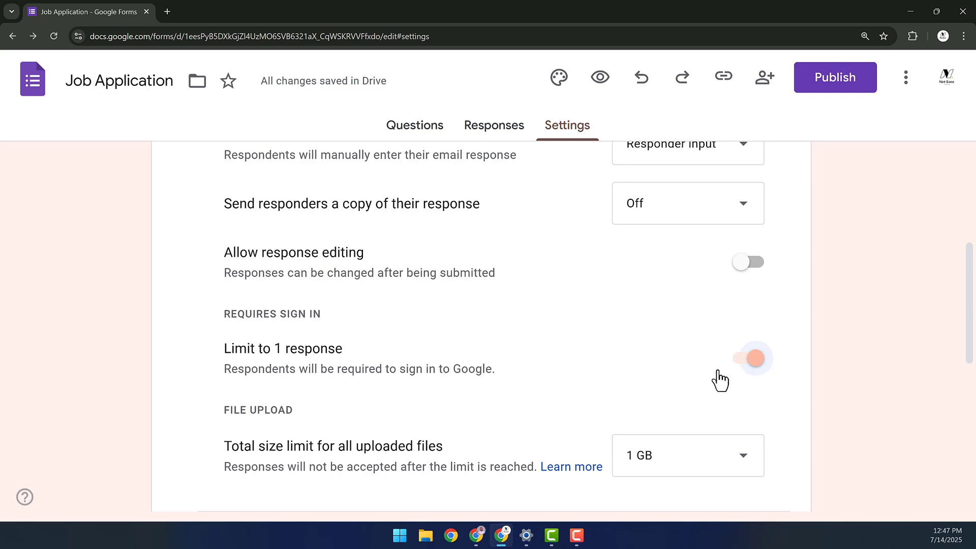
{"action": "scroll", "coordinate": [704, 389], "scroll_direction": "down", "scroll_amount": 2}
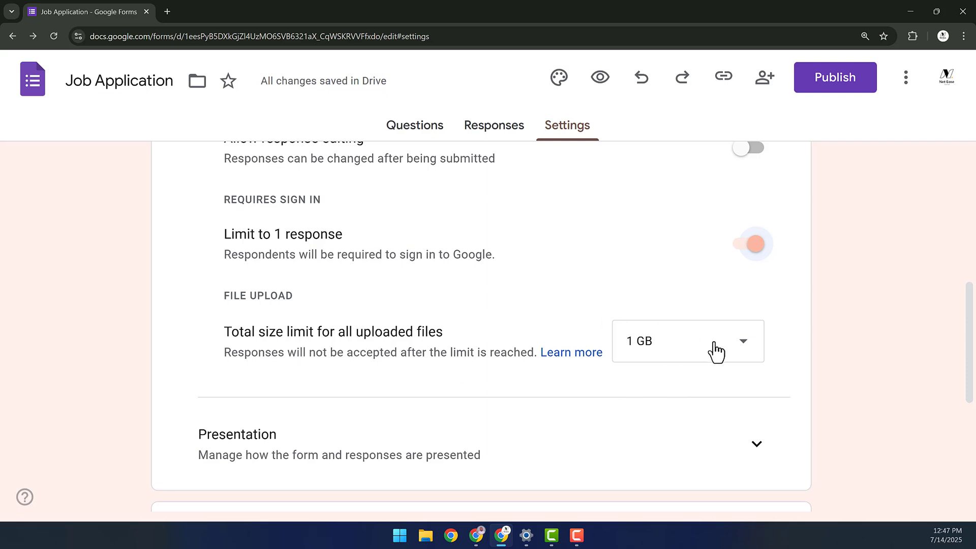
{"action": "left_click", "coordinate": [736, 355]}
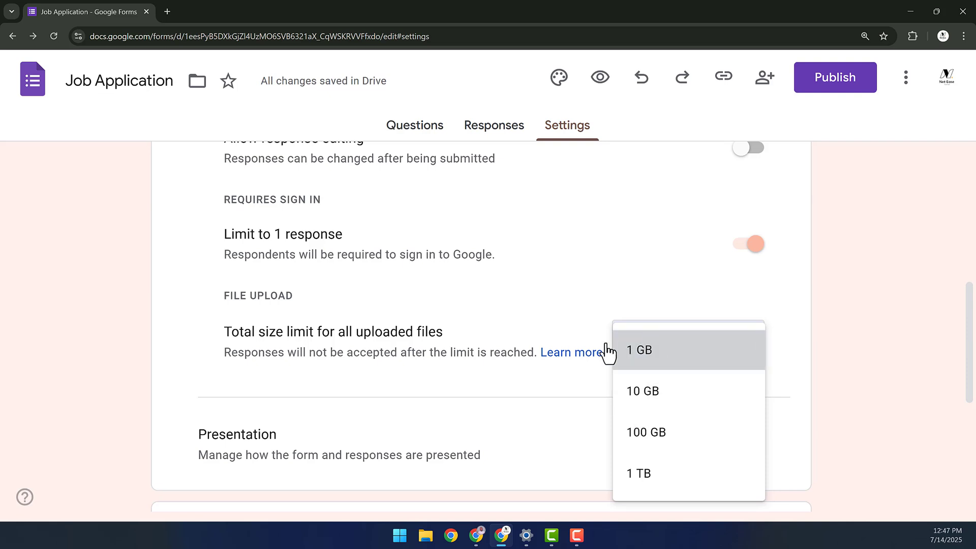
{"action": "scroll", "coordinate": [508, 353], "scroll_direction": "down", "scroll_amount": 2}
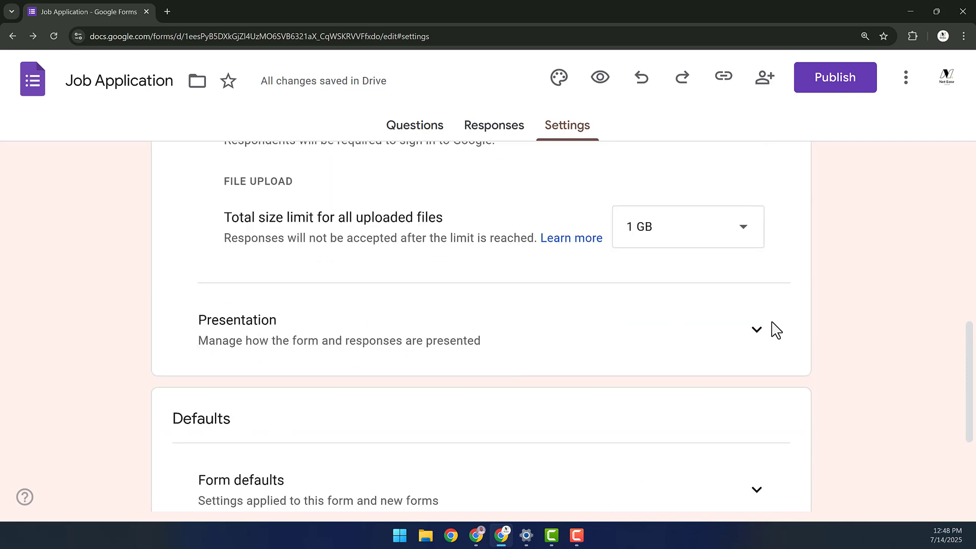
{"action": "left_click", "coordinate": [757, 331]}
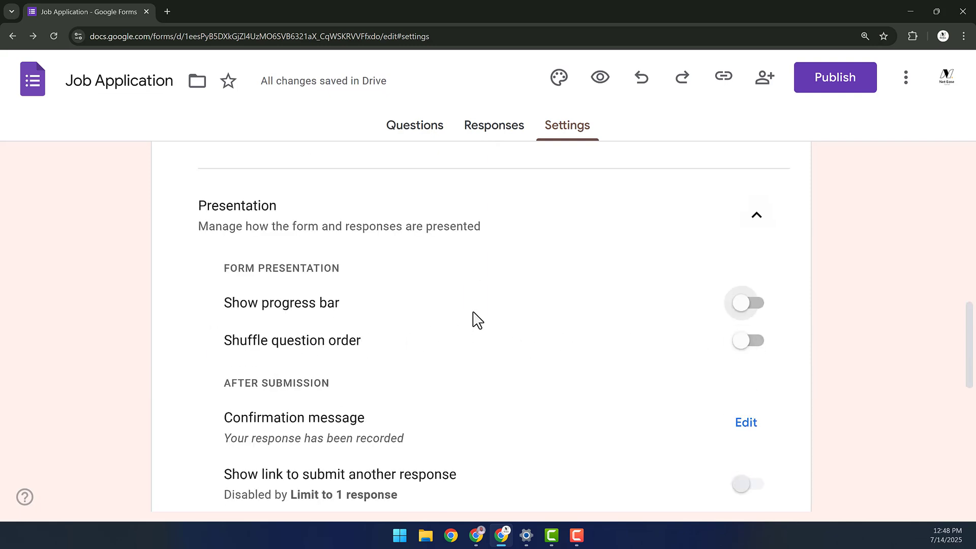
- Try the progress bar toggle, leaving it switched off
{"action": "left_click", "coordinate": [753, 307]}
{"action": "left_click", "coordinate": [752, 306]}
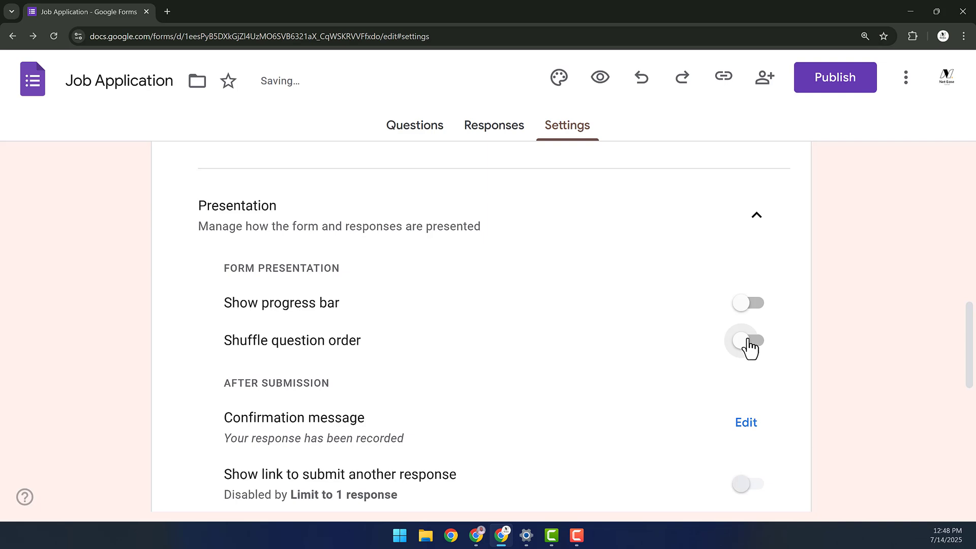
{"action": "scroll", "coordinate": [750, 349], "scroll_direction": "down", "scroll_amount": 1}
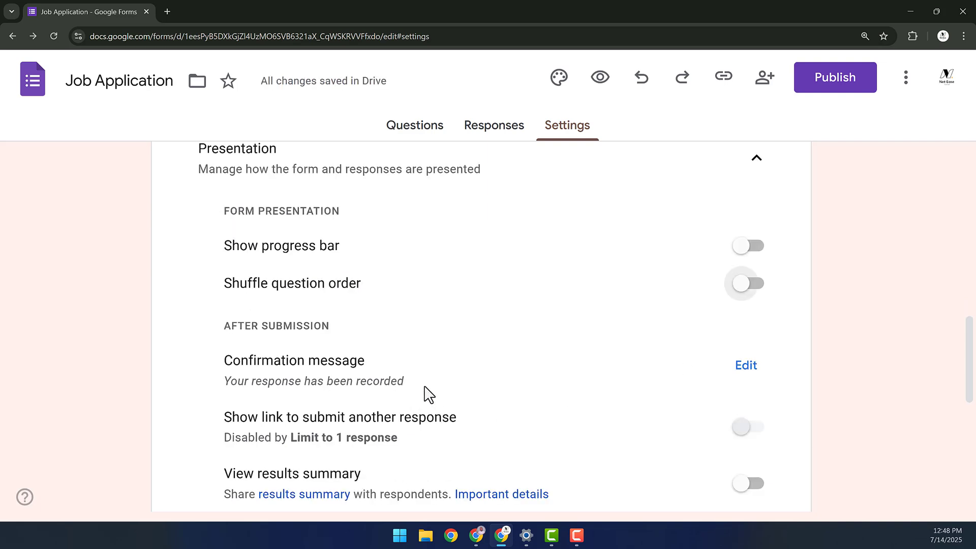
{"action": "scroll", "coordinate": [427, 393], "scroll_direction": "down", "scroll_amount": 2}
{"action": "scroll", "coordinate": [310, 257], "scroll_direction": "up", "scroll_amount": 2}
{"action": "scroll", "coordinate": [323, 396], "scroll_direction": "down", "scroll_amount": 1}
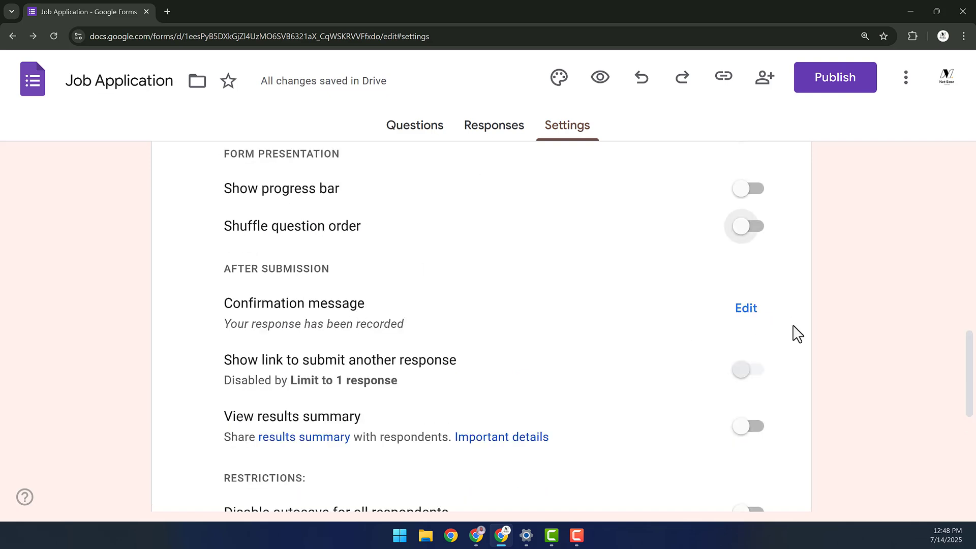
- Replace the confirmation message with a pasted interview-contact message
{"action": "left_click", "coordinate": [748, 308]}
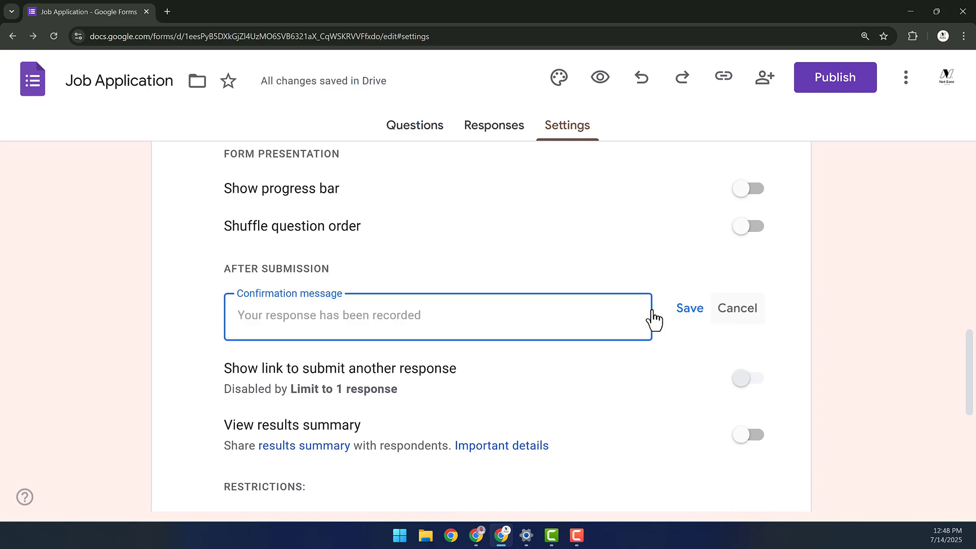
{"action": "type", "text": "We will contact you by phone or email for an interview if your information match what we are looking for."}
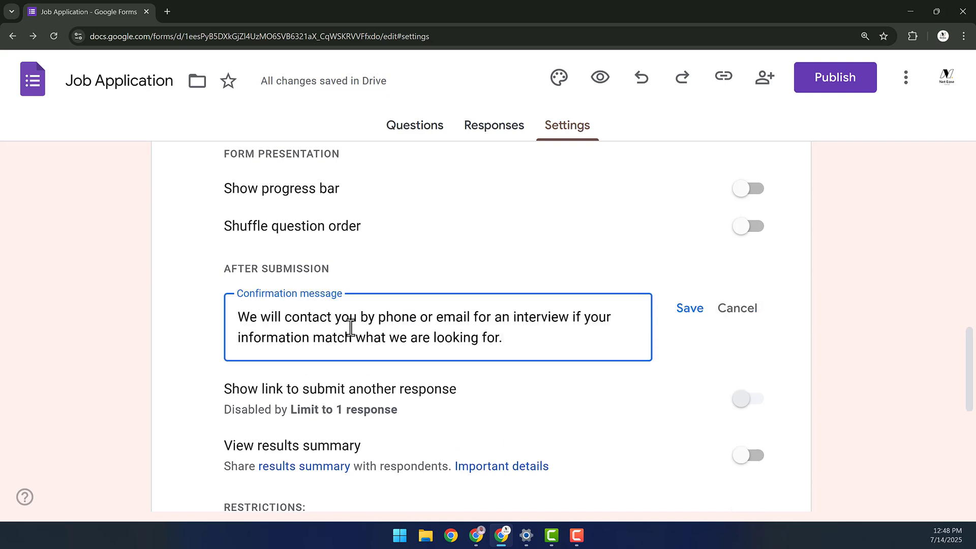
{"action": "left_click", "coordinate": [692, 314]}
{"action": "scroll", "coordinate": [287, 335], "scroll_direction": "down", "scroll_amount": 1}
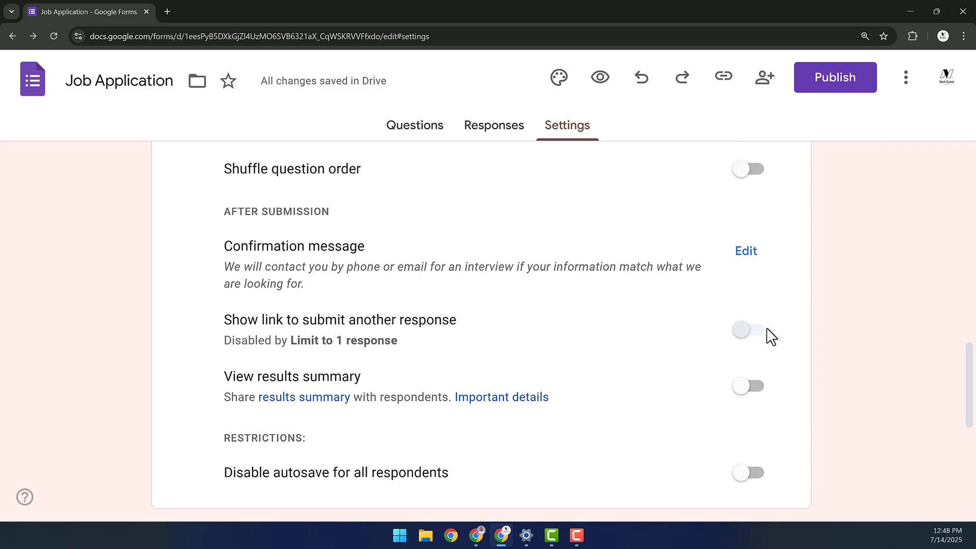
- Switch on 'View results summary' so respondents can see the results
{"action": "left_click", "coordinate": [746, 333]}
{"action": "scroll", "coordinate": [641, 351], "scroll_direction": "down", "scroll_amount": 2}
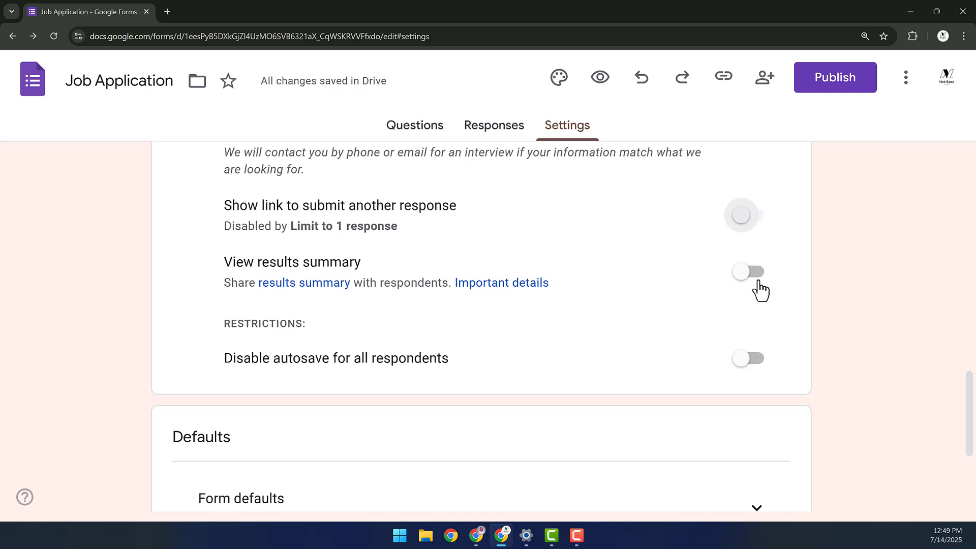
{"action": "left_click", "coordinate": [751, 279]}
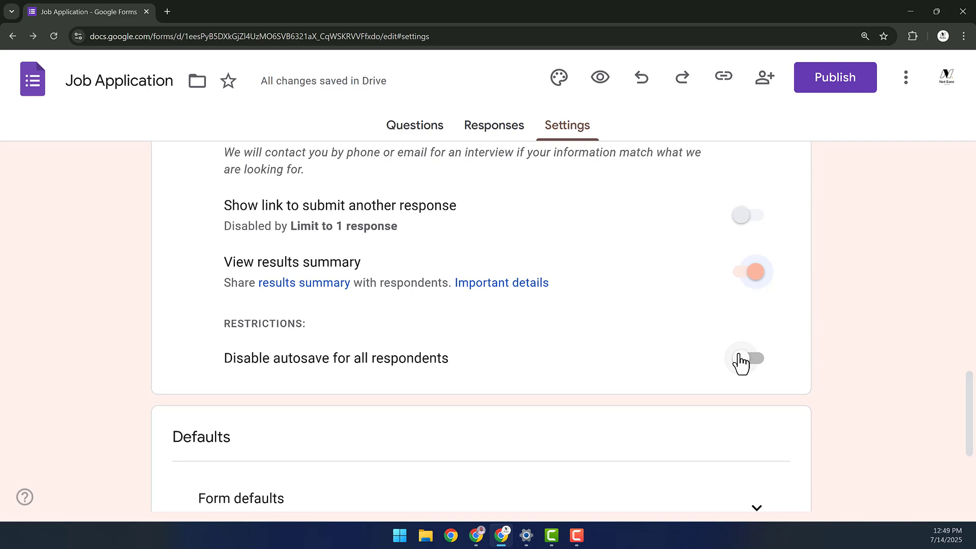
{"action": "scroll", "coordinate": [639, 416], "scroll_direction": "down", "scroll_amount": 4}
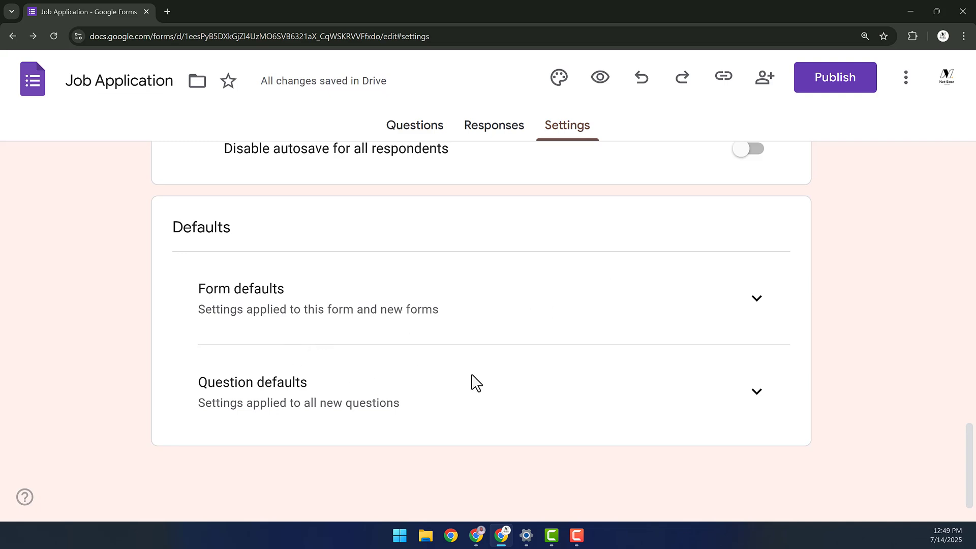
{"action": "scroll", "coordinate": [786, 296], "scroll_direction": "up", "scroll_amount": 5}
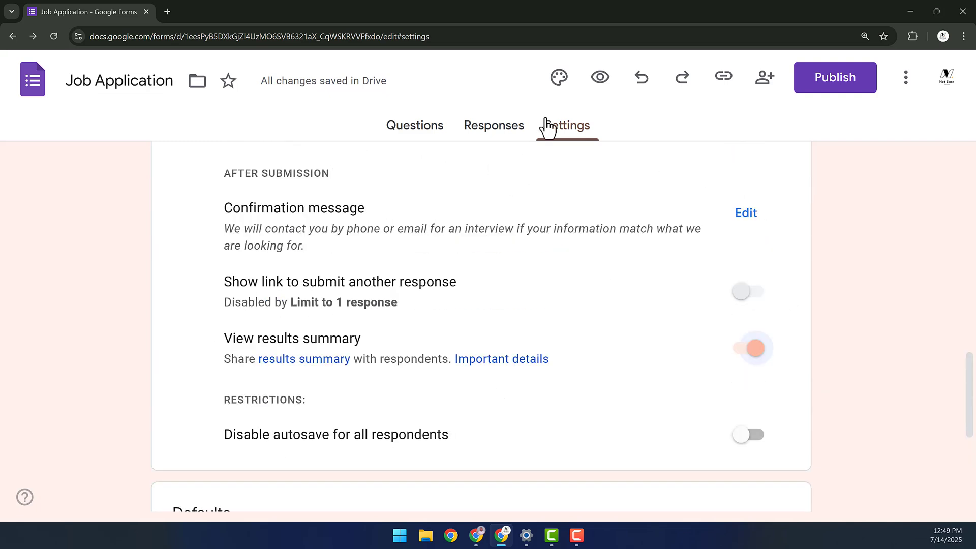
- Publish the form from the Responses tab and confirm
{"action": "left_click", "coordinate": [506, 131]}
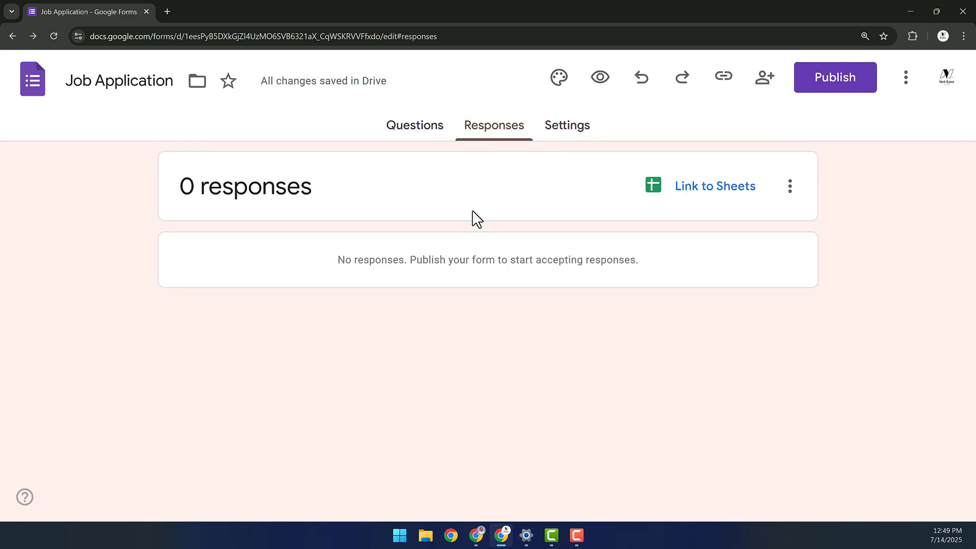
{"action": "left_click", "coordinate": [842, 81]}
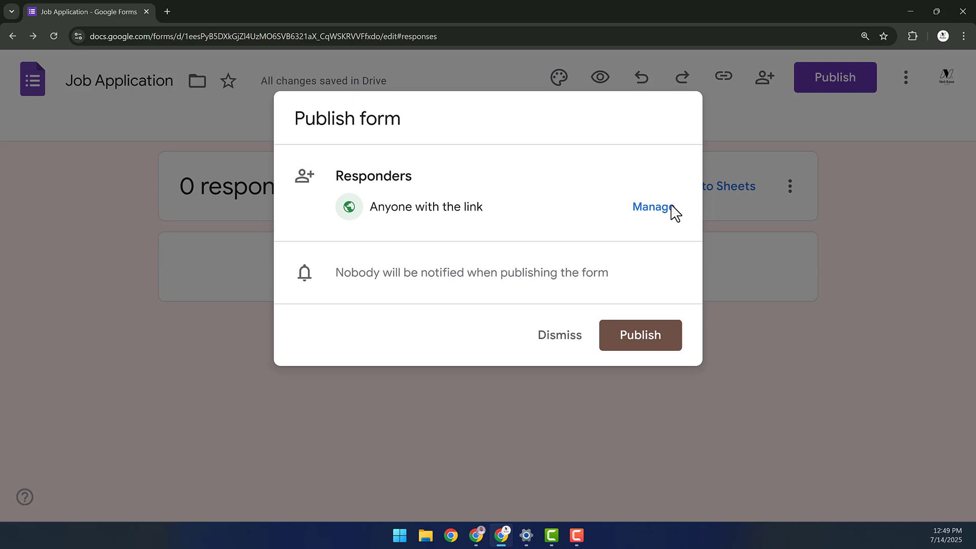
{"action": "left_click", "coordinate": [603, 343]}
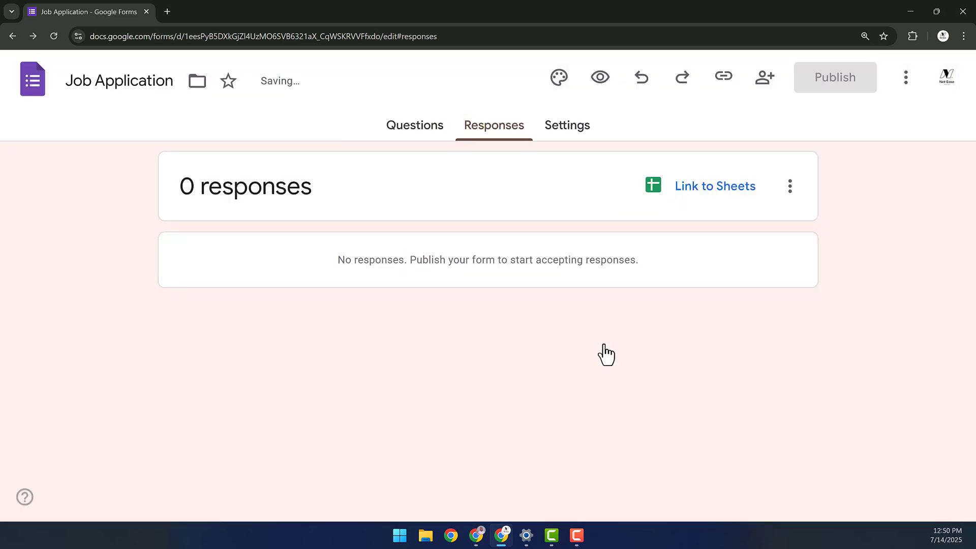
- Copy the published form's responder link and switch to the other browser window
{"action": "left_click", "coordinate": [856, 81]}
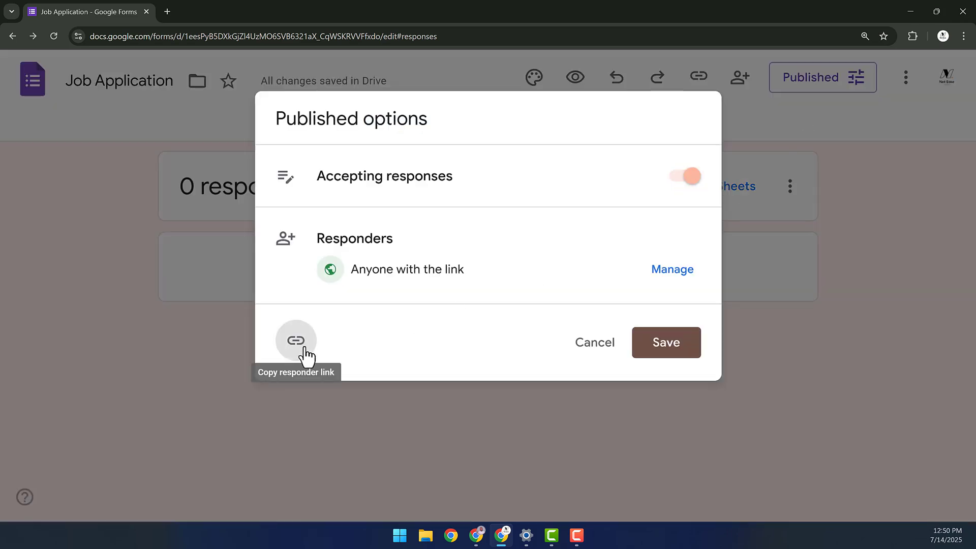
{"action": "left_click", "coordinate": [296, 341]}
{"action": "left_click", "coordinate": [524, 454]}
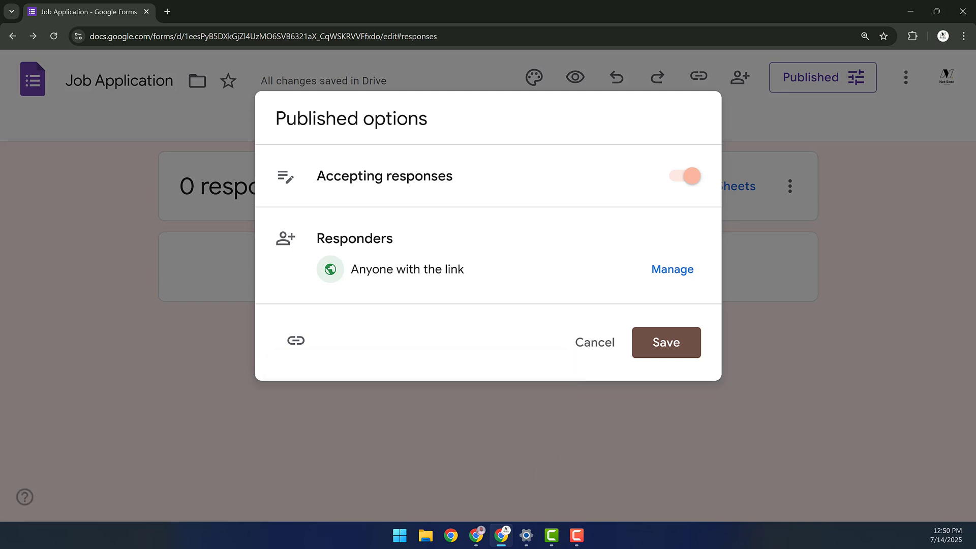
{"action": "key", "text": "alt+Tab"}
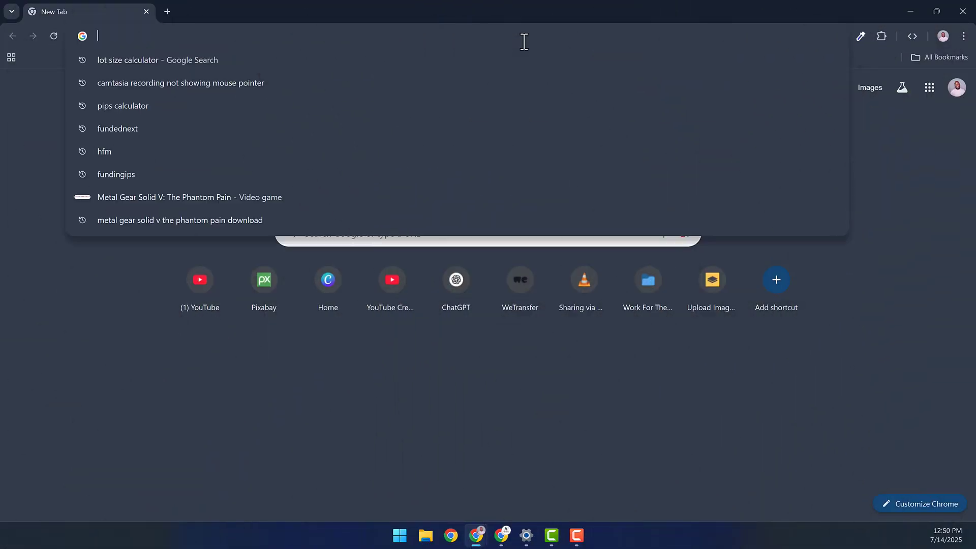
- Open the live form from the pasted link; enter an email, a name, 'I love you guys', and portfolio Yes
{"action": "key", "text": "ctrl+v"}
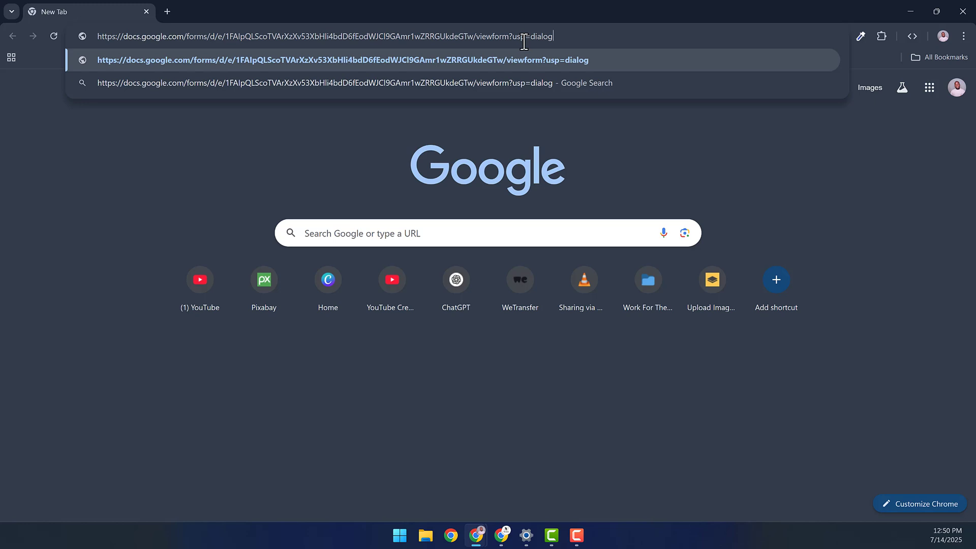
{"action": "key", "text": "Return"}
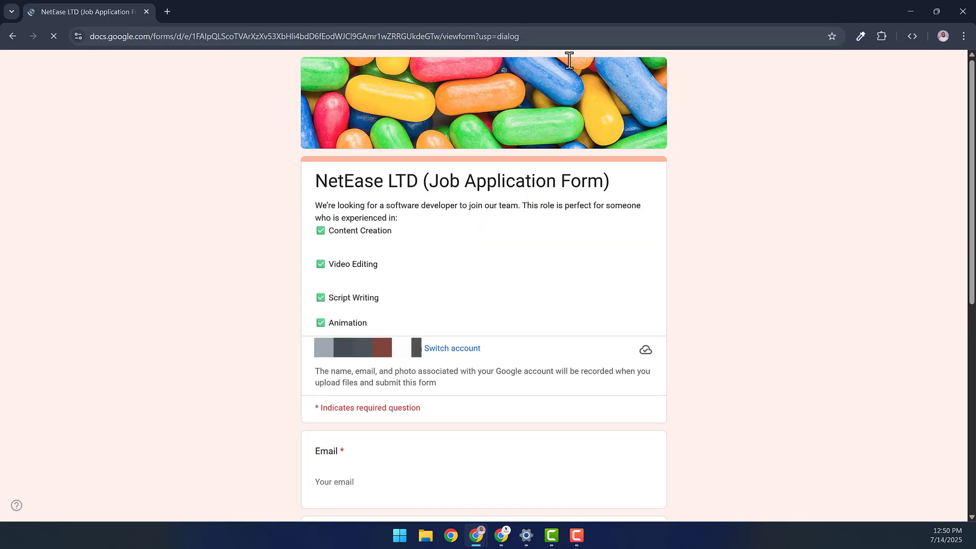
{"action": "scroll", "coordinate": [909, 223], "scroll_direction": "down", "scroll_amount": 5}
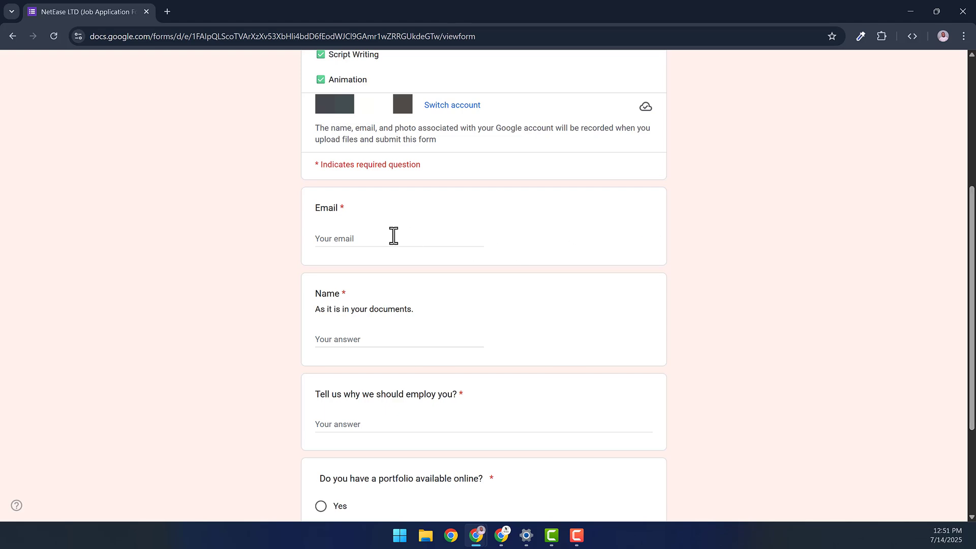
{"action": "type", "text": "myemail@"}
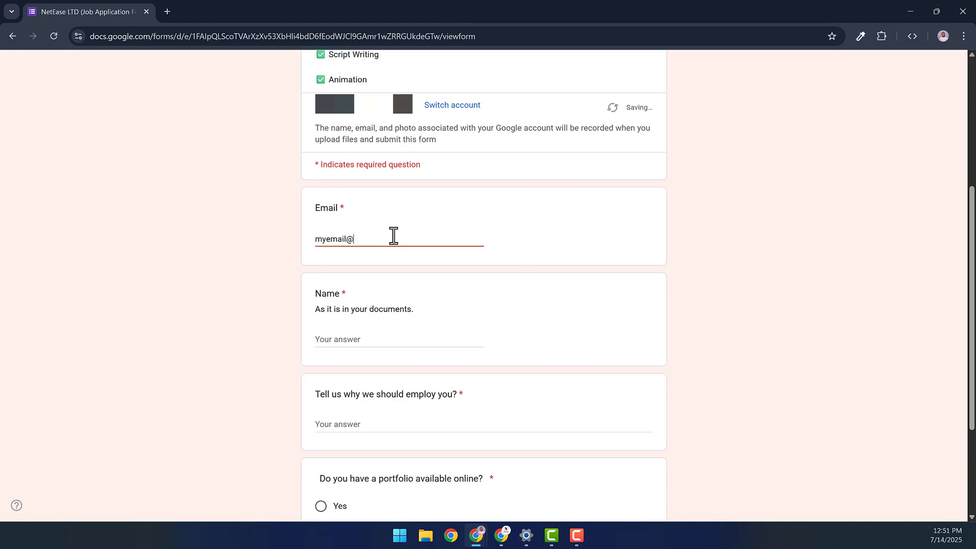
{"action": "type", "text": "gmail.com"}
{"action": "left_click", "coordinate": [337, 345]}
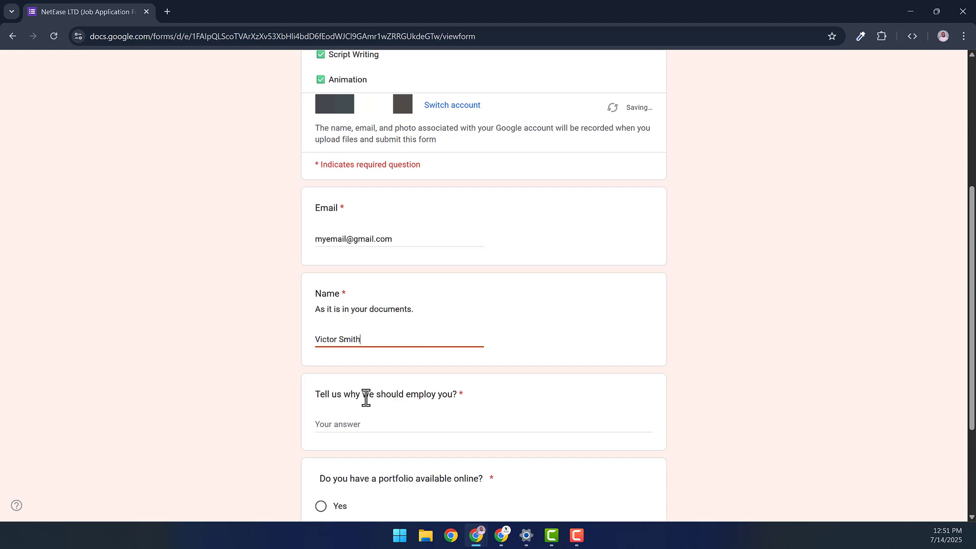
{"action": "scroll", "coordinate": [366, 399], "scroll_direction": "down", "scroll_amount": 3}
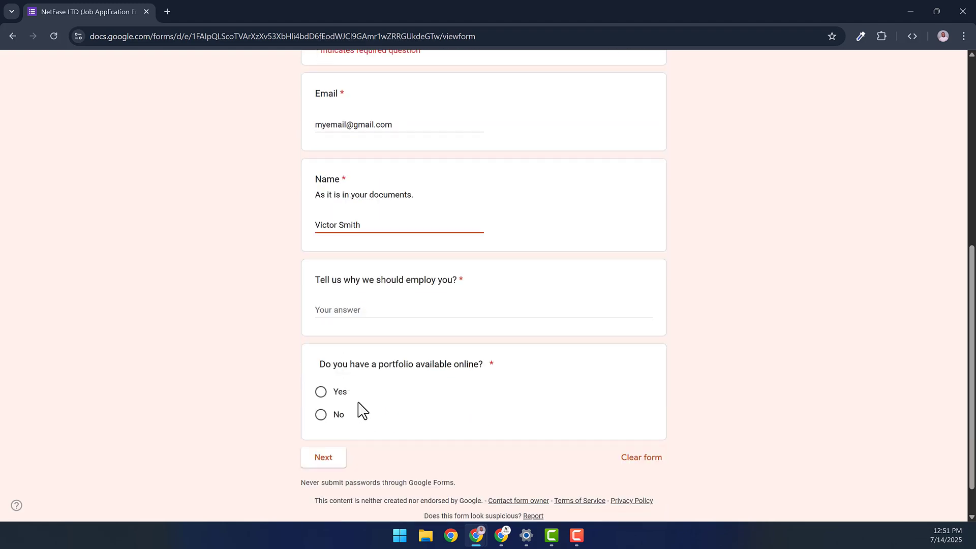
{"action": "left_click", "coordinate": [395, 314]}
{"action": "type", "text": "I love you guys"}
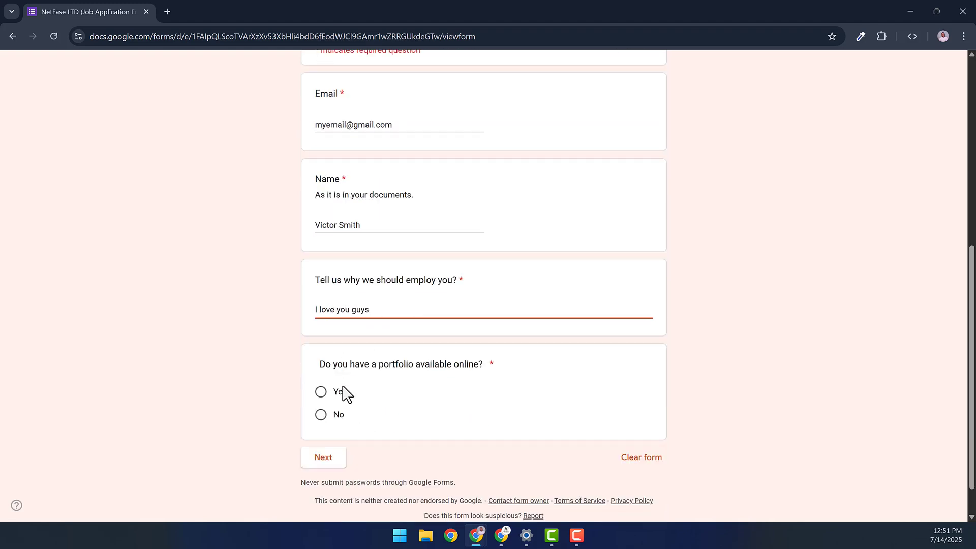
{"action": "left_click", "coordinate": [321, 393]}
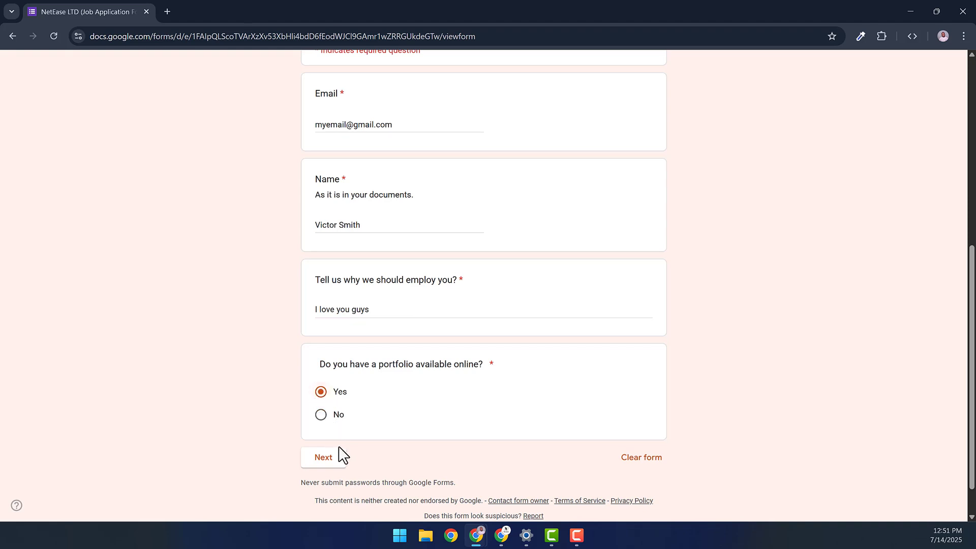
- Enter 'mylink' as the portfolio link and continue to the Additional Questions page
{"action": "left_click", "coordinate": [337, 454]}
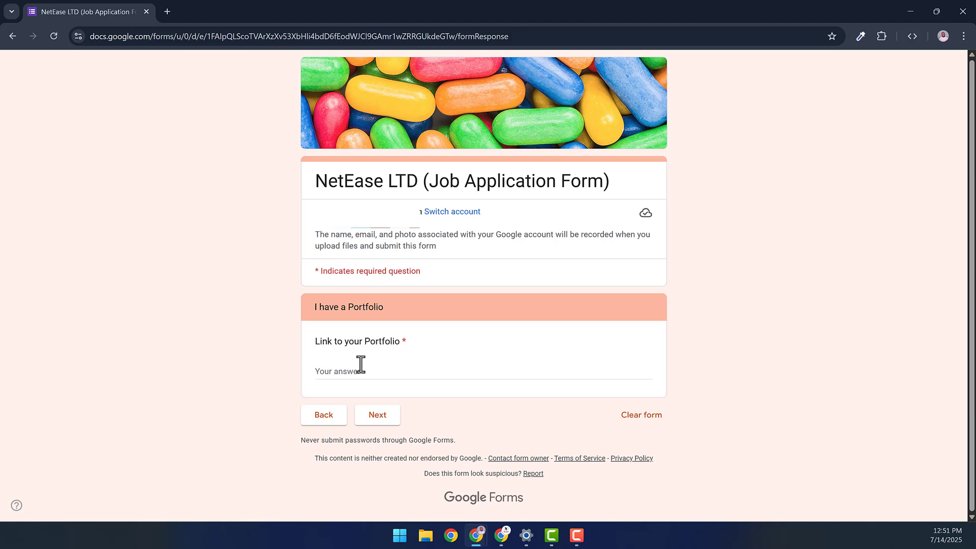
{"action": "left_click", "coordinate": [391, 374]}
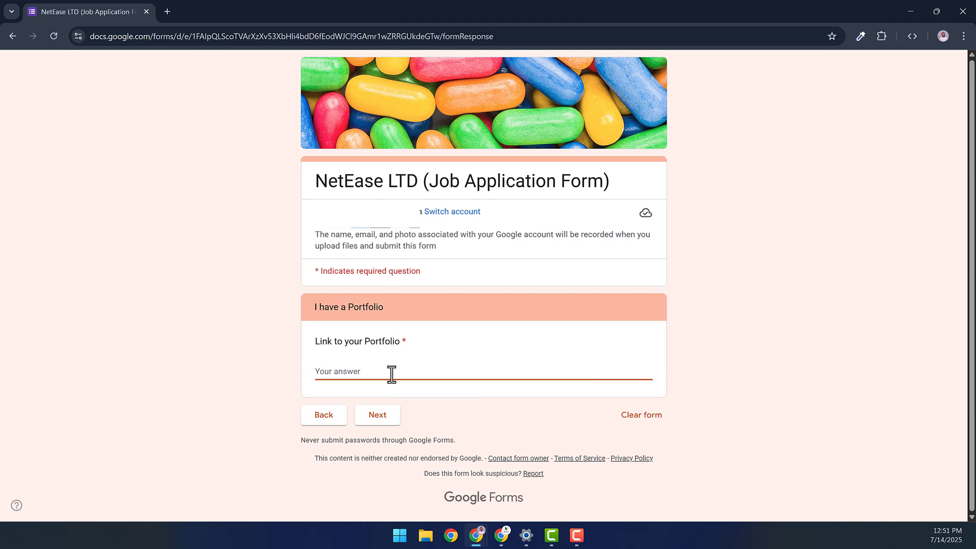
{"action": "type", "text": "mylink.com"}
{"action": "left_click", "coordinate": [379, 424]}
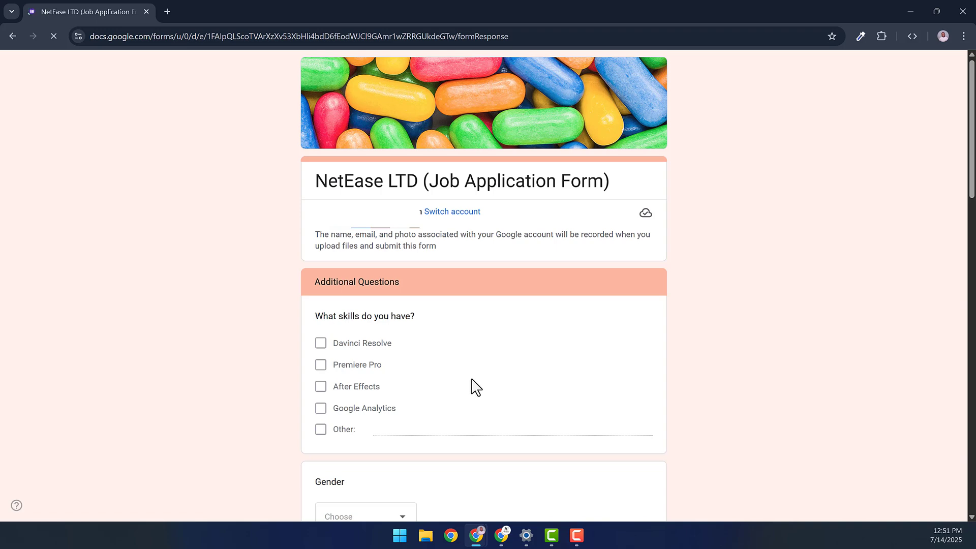
{"action": "scroll", "coordinate": [511, 370], "scroll_direction": "down", "scroll_amount": 2}
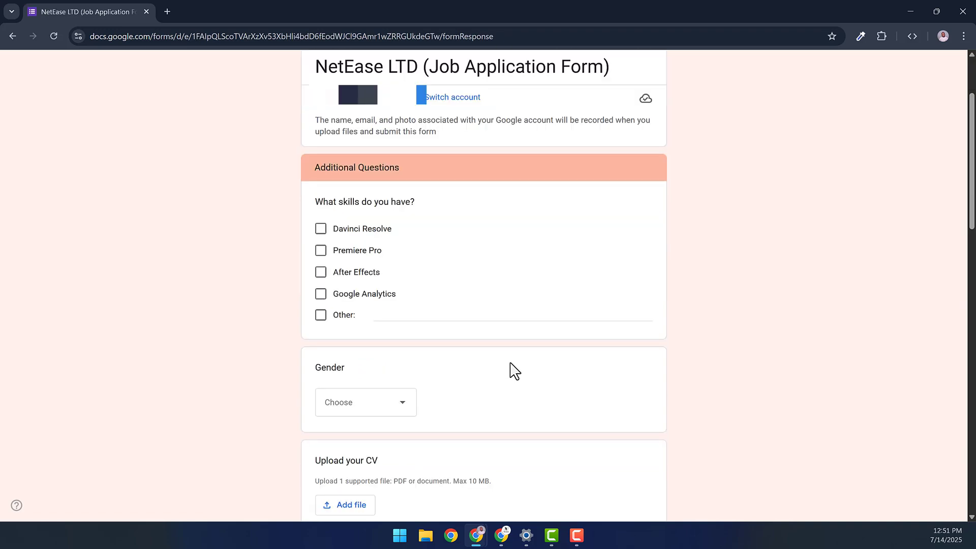
{"action": "scroll", "coordinate": [511, 370], "scroll_direction": "up", "scroll_amount": 1}
{"action": "scroll", "coordinate": [513, 371], "scroll_direction": "down", "scroll_amount": 13}
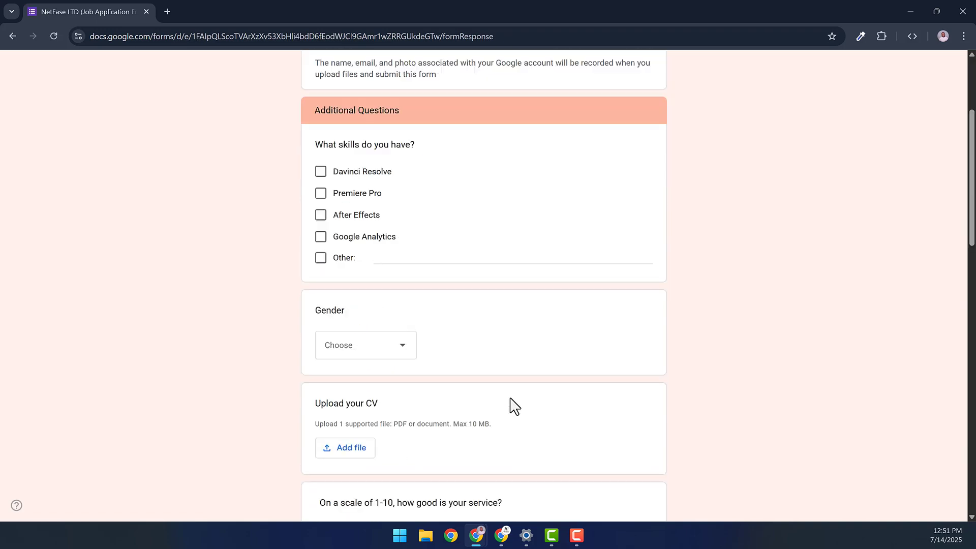
{"action": "scroll", "coordinate": [511, 456], "scroll_direction": "down", "scroll_amount": 5}
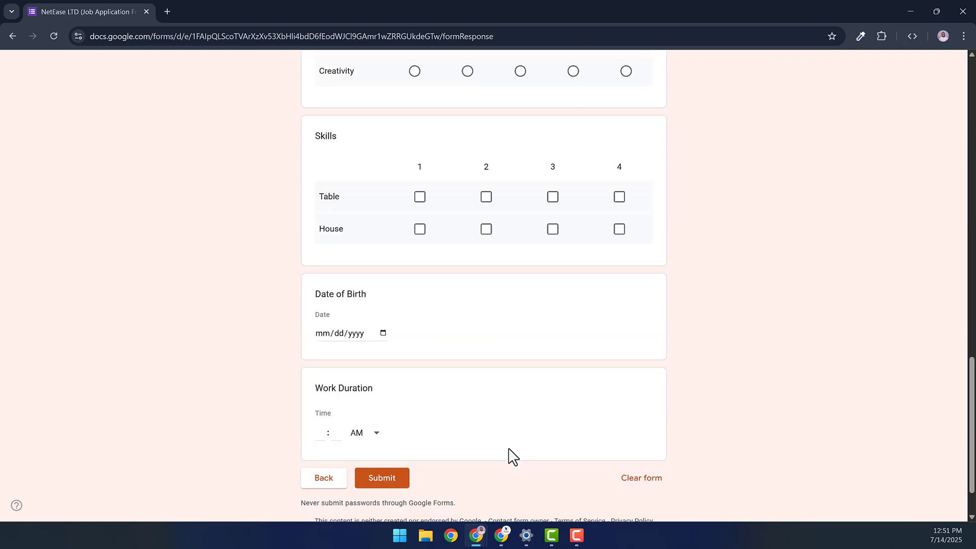
{"action": "scroll", "coordinate": [371, 370], "scroll_direction": "up", "scroll_amount": 18}
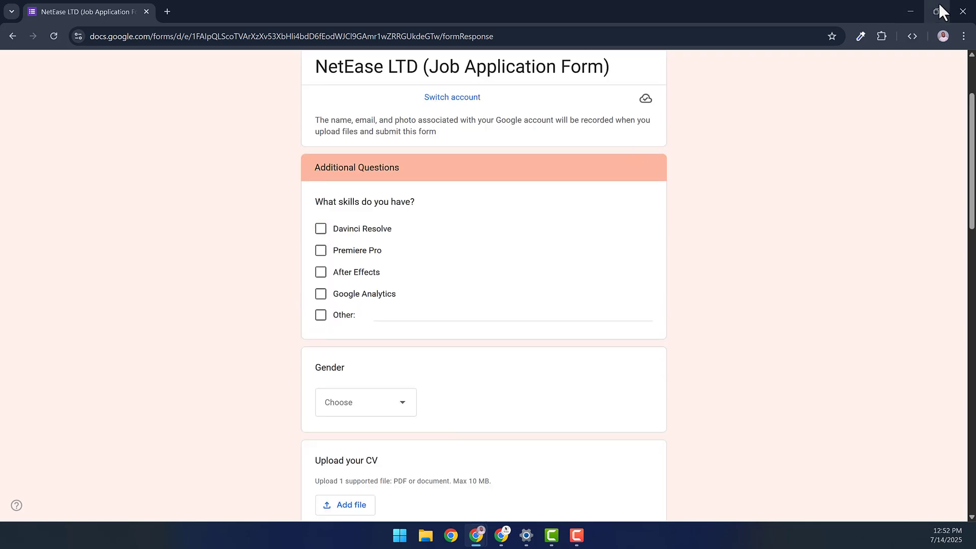
- In the editor, set 'After section 2' to 'Submit form', then open the Published options
{"action": "left_click", "coordinate": [917, 8]}
{"action": "scroll", "coordinate": [442, 254], "scroll_direction": "down", "scroll_amount": 8}
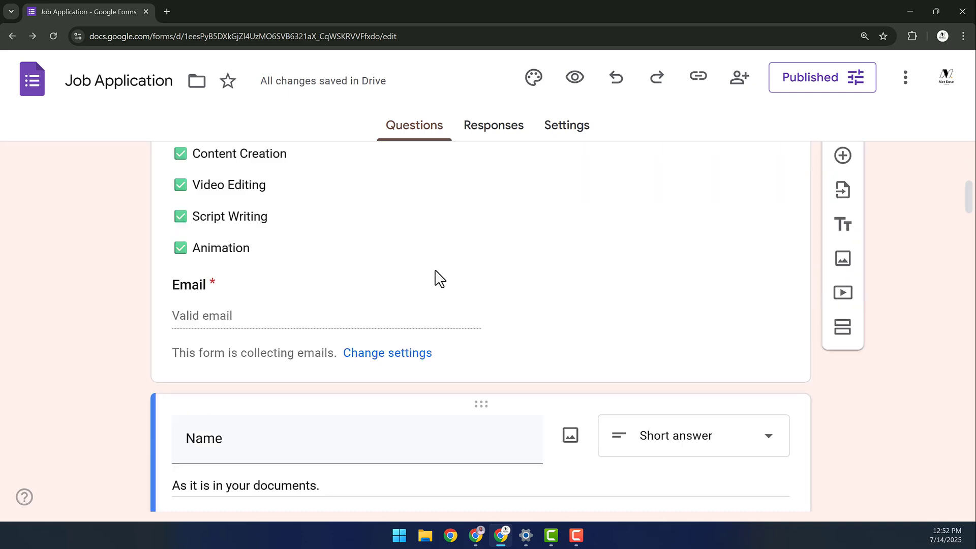
{"action": "scroll", "coordinate": [440, 278], "scroll_direction": "down", "scroll_amount": 7}
{"action": "scroll", "coordinate": [428, 293], "scroll_direction": "down", "scroll_amount": 8}
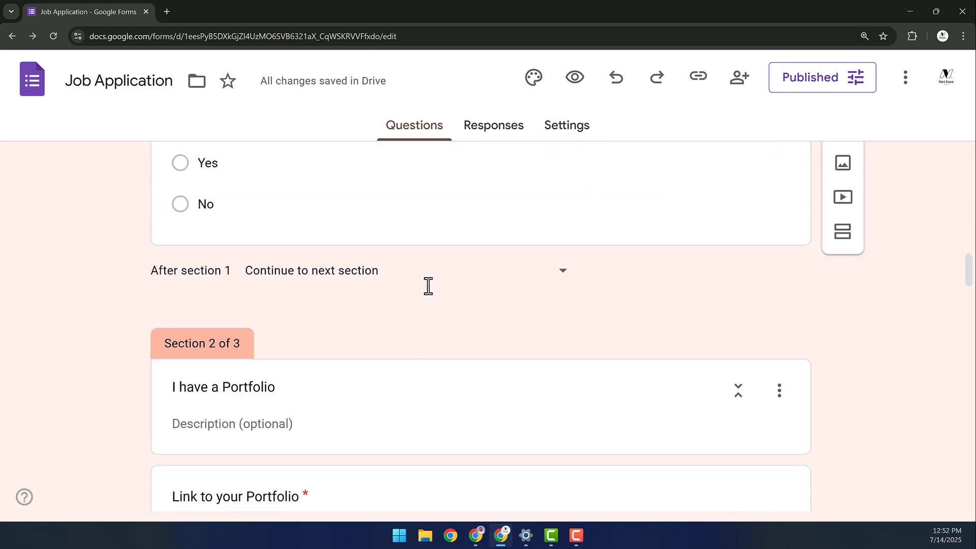
{"action": "scroll", "coordinate": [482, 352], "scroll_direction": "up", "scroll_amount": 1}
{"action": "scroll", "coordinate": [484, 387], "scroll_direction": "down", "scroll_amount": 2}
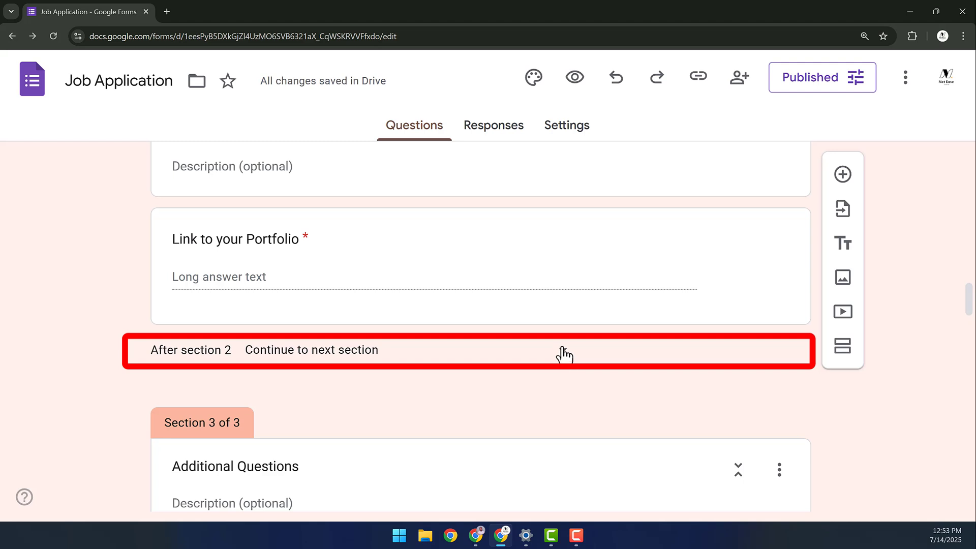
{"action": "left_click", "coordinate": [561, 353]}
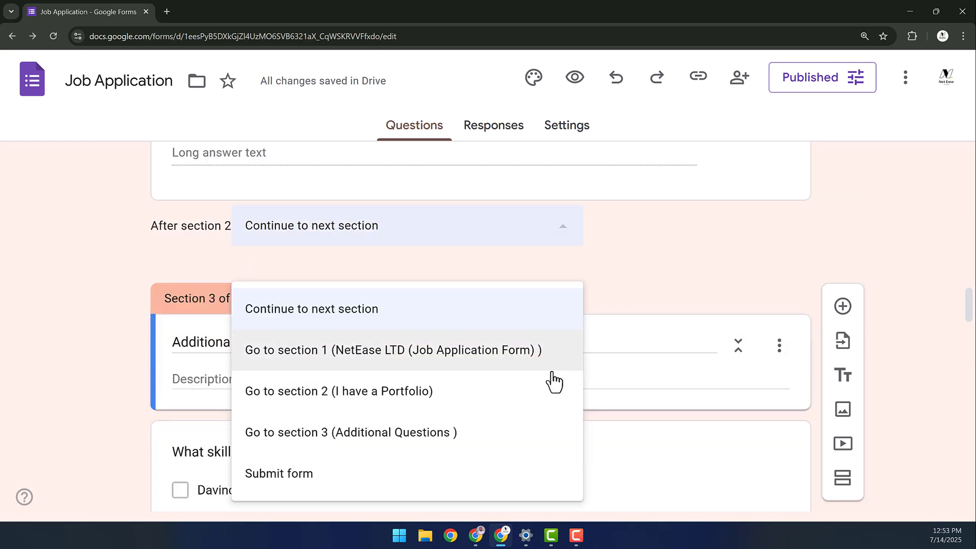
{"action": "left_click", "coordinate": [274, 472]}
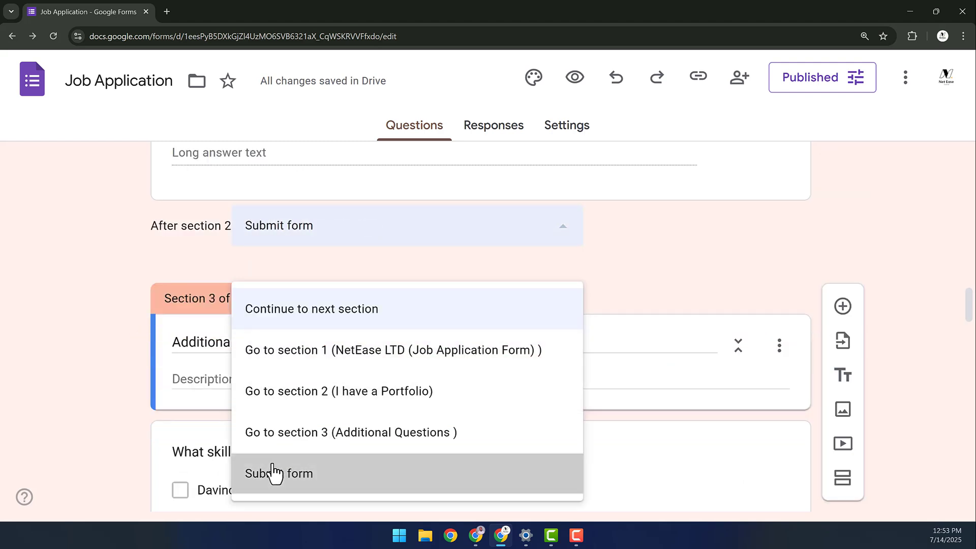
{"action": "scroll", "coordinate": [771, 134], "scroll_direction": "down", "scroll_amount": 10}
{"action": "left_click", "coordinate": [802, 92]}
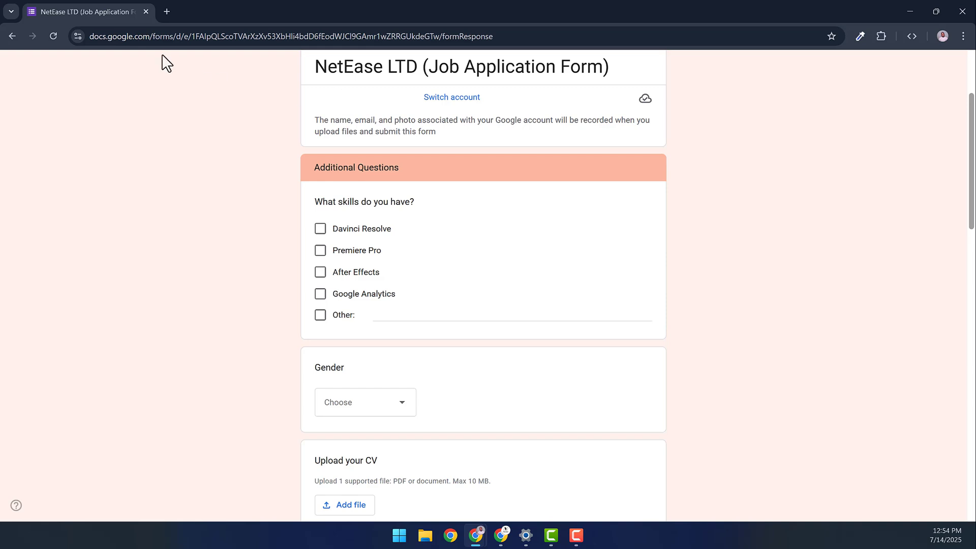
- Reload the live form, change the portfolio answer to No, and continue
{"action": "left_click", "coordinate": [53, 36]}
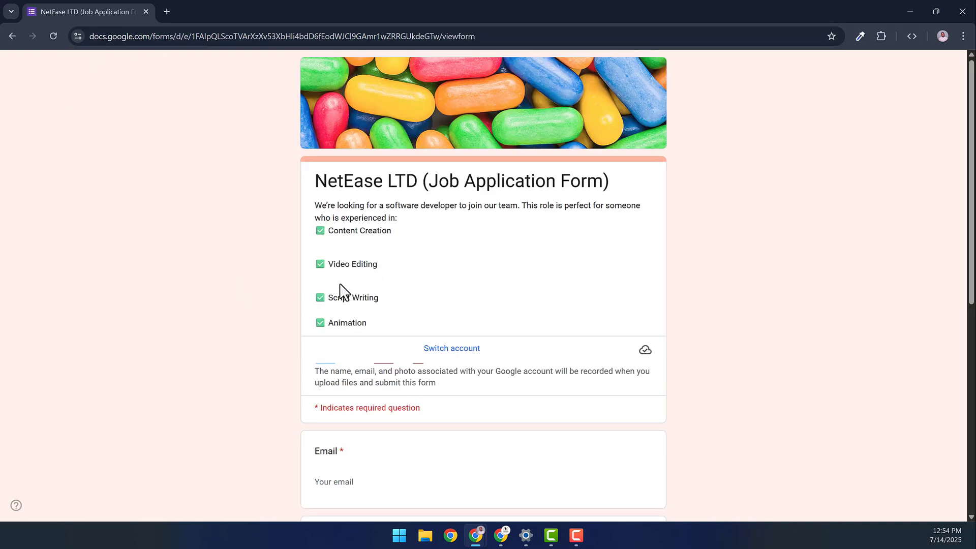
{"action": "scroll", "coordinate": [356, 305], "scroll_direction": "down", "scroll_amount": 8}
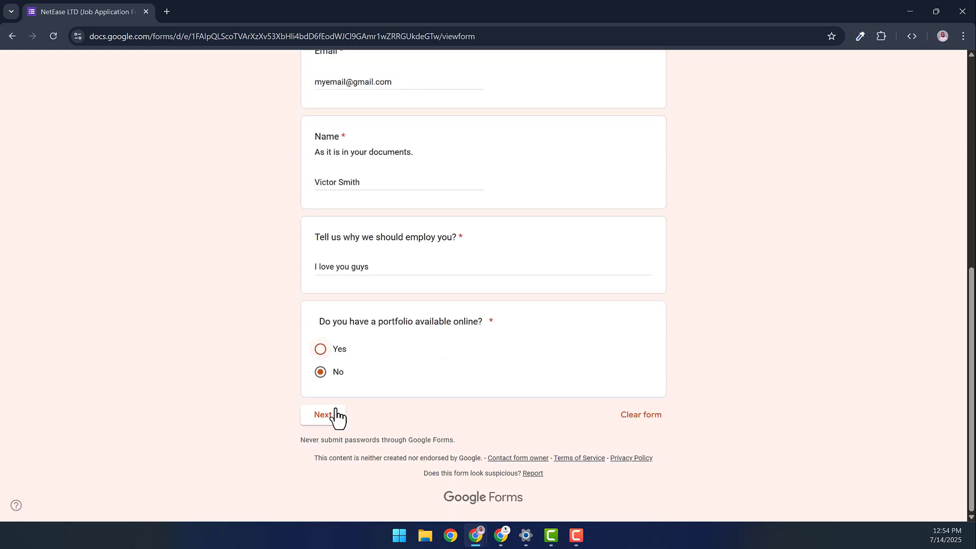
{"action": "left_click", "coordinate": [329, 420]}
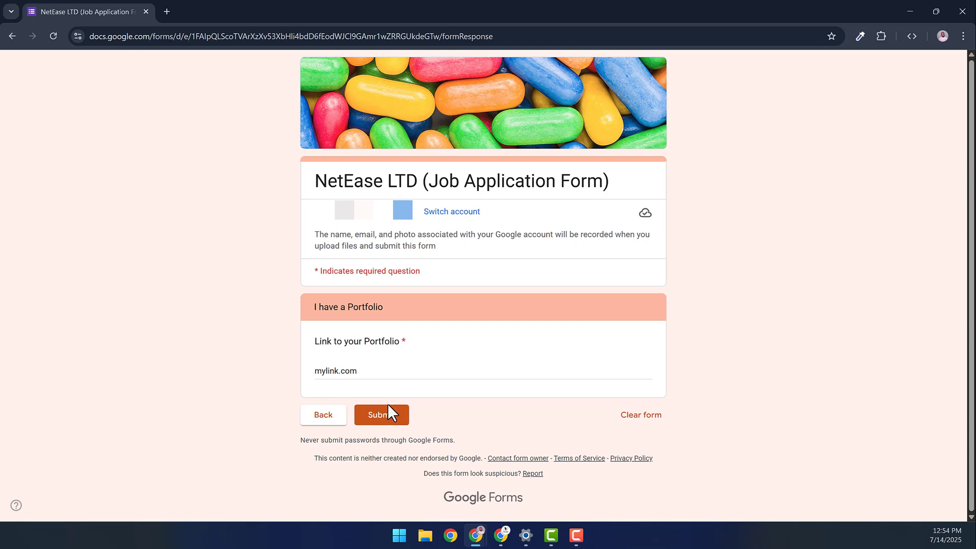
{"action": "left_click", "coordinate": [329, 420]}
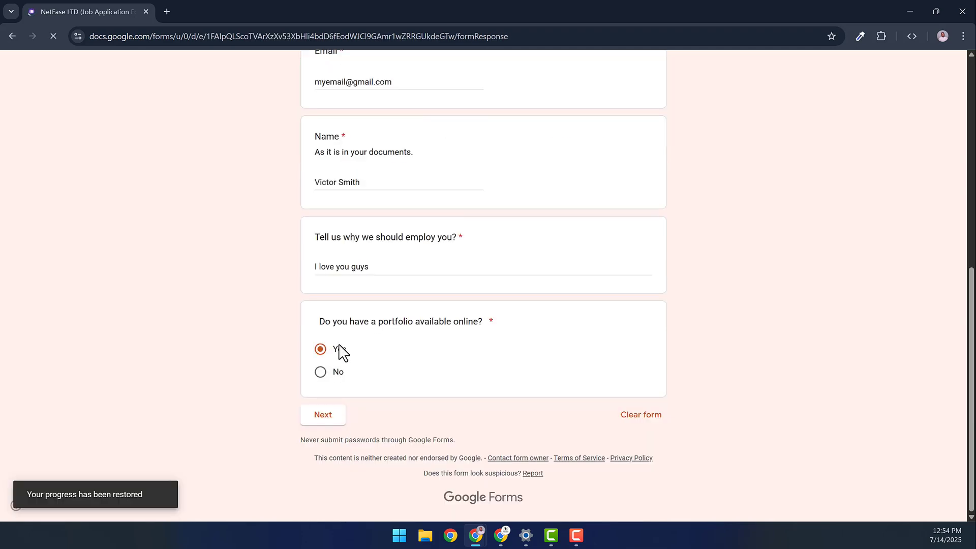
{"action": "left_click", "coordinate": [318, 374]}
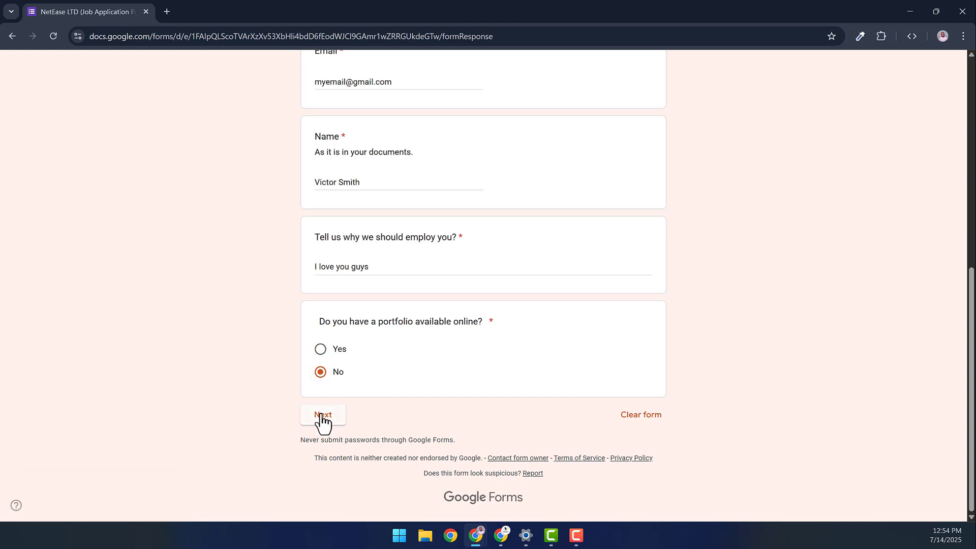
{"action": "left_click", "coordinate": [323, 422]}
- Tick Premiere Pro, Google Analytics and Other 'Capcut', choose Male, and upload the resume as CV
{"action": "scroll", "coordinate": [381, 318], "scroll_direction": "down", "scroll_amount": 1}
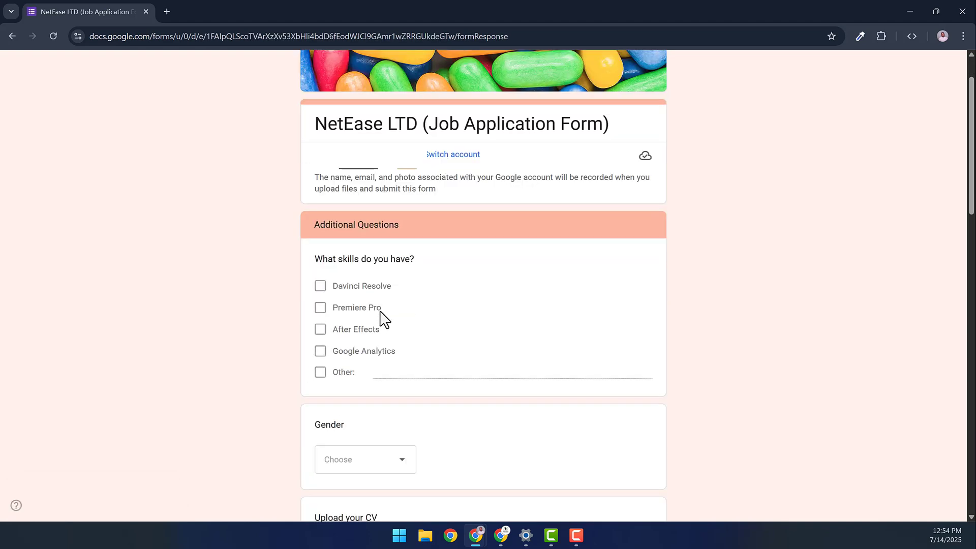
{"action": "scroll", "coordinate": [376, 322], "scroll_direction": "down", "scroll_amount": 1}
{"action": "left_click", "coordinate": [320, 250]}
{"action": "left_click", "coordinate": [320, 294]}
{"action": "left_click", "coordinate": [405, 311]}
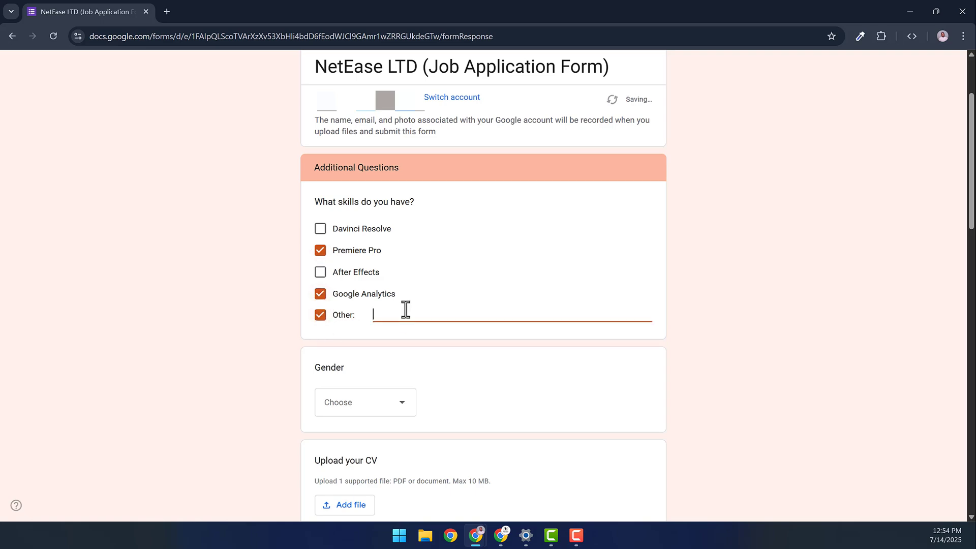
{"action": "type", "text": "Capcut"}
{"action": "left_click", "coordinate": [383, 409]}
{"action": "left_click", "coordinate": [371, 438]}
{"action": "scroll", "coordinate": [368, 407], "scroll_direction": "down", "scroll_amount": 3}
{"action": "left_click", "coordinate": [353, 334]}
{"action": "left_click", "coordinate": [478, 378]}
{"action": "double_click", "coordinate": [178, 180]}
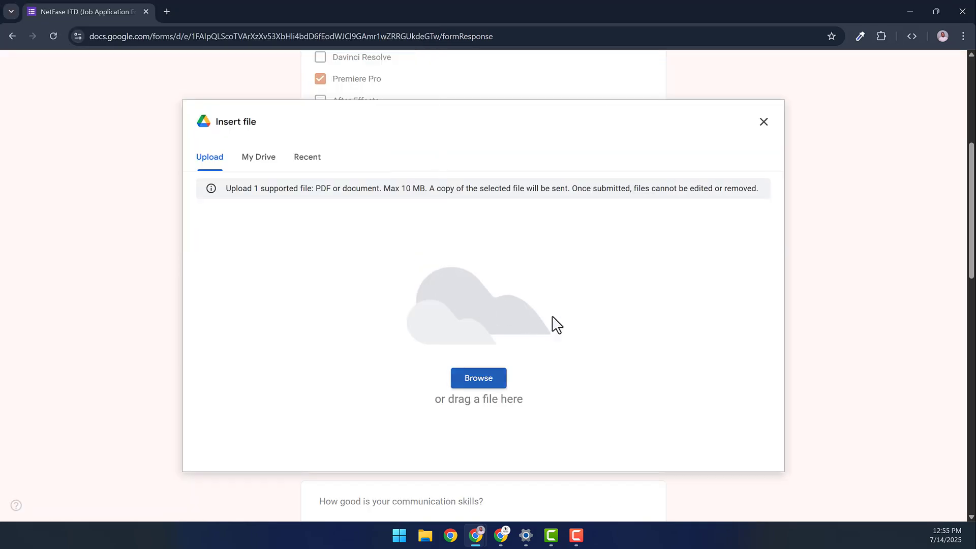
- Rate service 10, communication 5 stars, Time Management 3, Problem Solving 5, Teamwork 4
{"action": "scroll", "coordinate": [457, 366], "scroll_direction": "down", "scroll_amount": 1}
{"action": "left_click", "coordinate": [613, 390]}
{"action": "scroll", "coordinate": [594, 417], "scroll_direction": "down", "scroll_amount": 5}
{"action": "left_click", "coordinate": [588, 242]}
{"action": "scroll", "coordinate": [559, 356], "scroll_direction": "down", "scroll_amount": 2}
{"action": "left_click", "coordinate": [520, 303]}
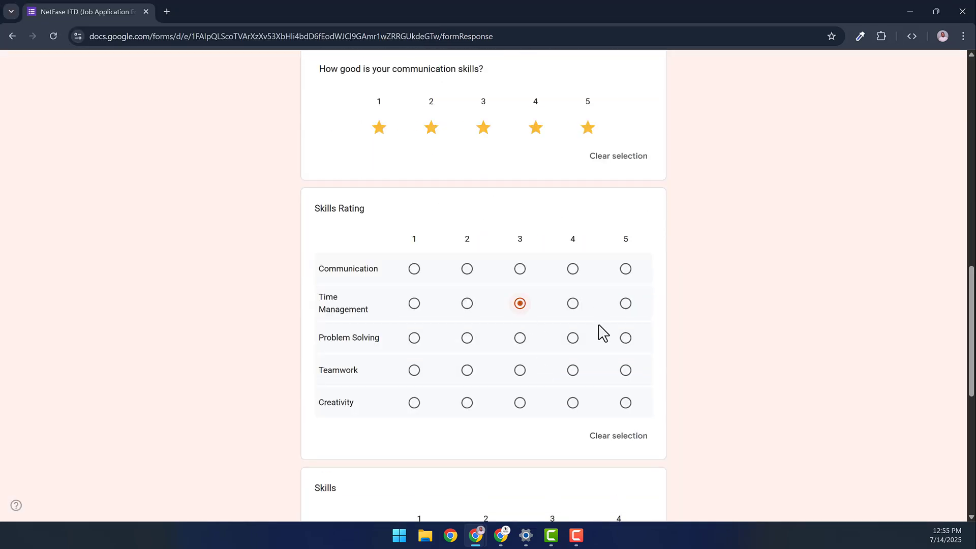
{"action": "left_click", "coordinate": [625, 337]}
{"action": "left_click", "coordinate": [573, 370]}
- Tick grid answers for Table and House, and set the date of birth to 07/02/2025
{"action": "scroll", "coordinate": [559, 346], "scroll_direction": "down", "scroll_amount": 4}
{"action": "left_click", "coordinate": [553, 320]}
{"action": "left_click", "coordinate": [553, 351]}
{"action": "left_click", "coordinate": [486, 351]}
{"action": "scroll", "coordinate": [457, 345], "scroll_direction": "down", "scroll_amount": 3}
{"action": "left_click", "coordinate": [382, 284]}
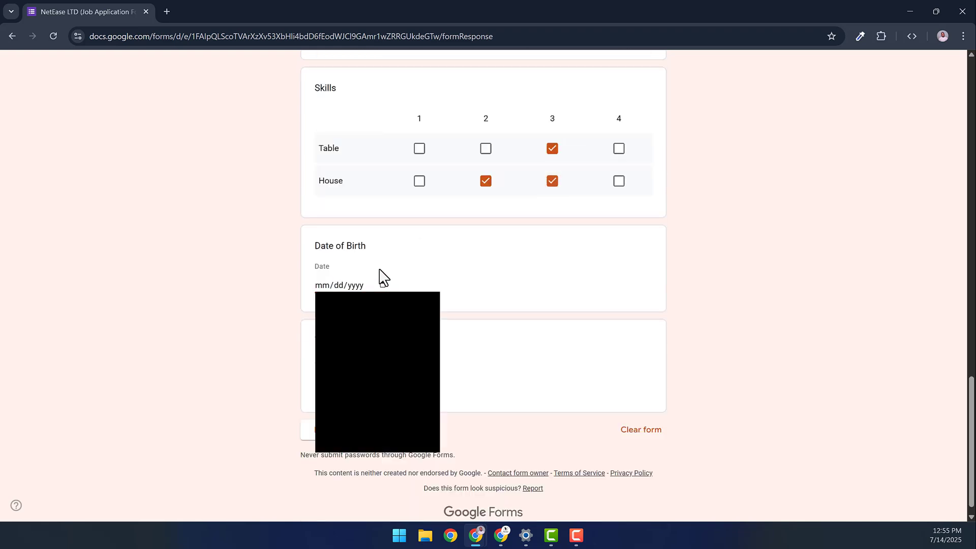
{"action": "left_click", "coordinate": [377, 335]}
{"action": "left_click", "coordinate": [325, 391]}
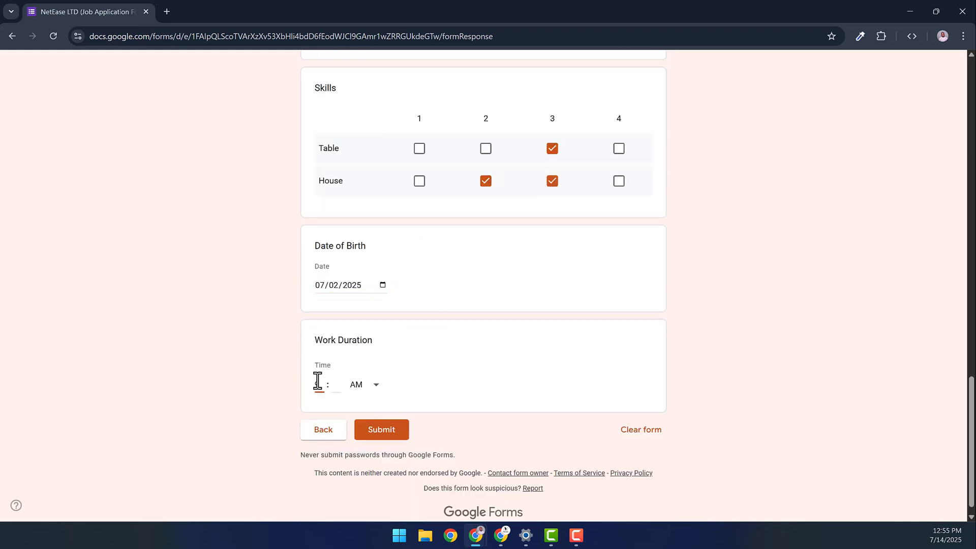
- Enter 09:00 as the work time, submit, and scroll through the previous-responses summary
{"action": "type", "text": "0900"}
{"action": "left_click", "coordinate": [364, 442]}
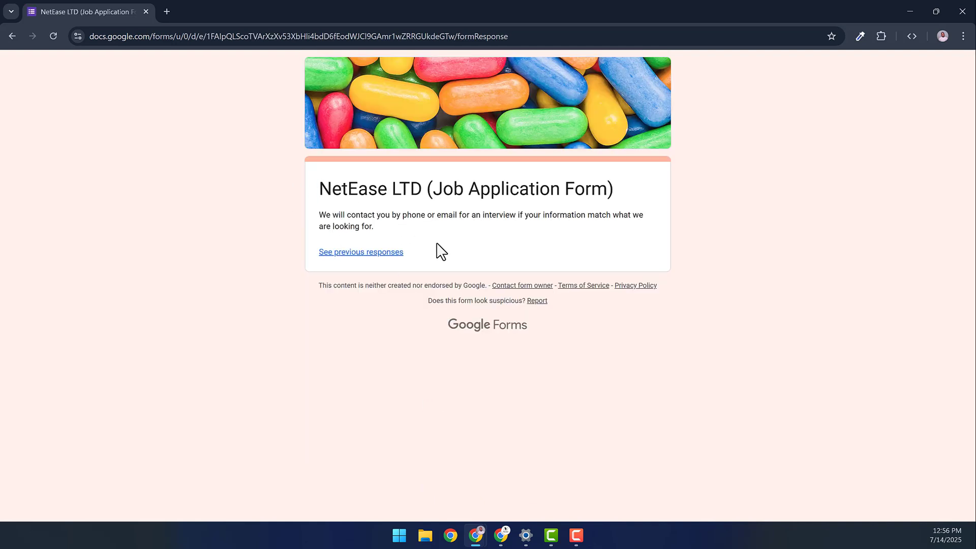
{"action": "left_click", "coordinate": [390, 255]}
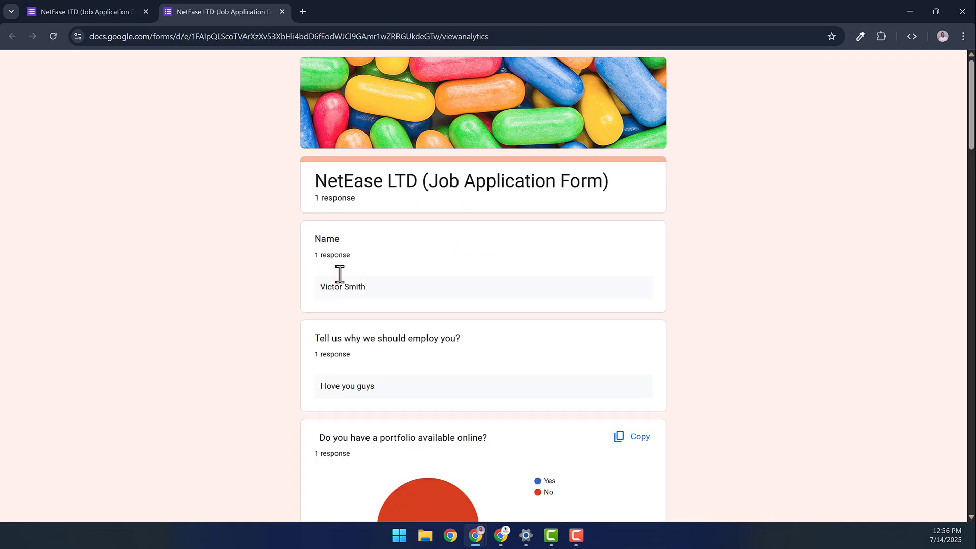
{"action": "scroll", "coordinate": [356, 316], "scroll_direction": "down", "scroll_amount": 3}
{"action": "scroll", "coordinate": [355, 316], "scroll_direction": "down", "scroll_amount": 10}
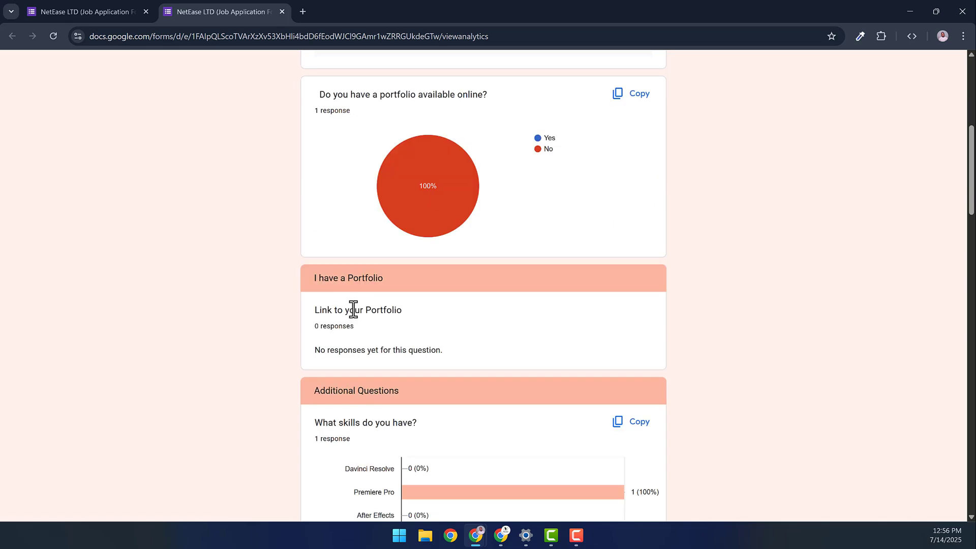
{"action": "scroll", "coordinate": [356, 316], "scroll_direction": "down", "scroll_amount": 10}
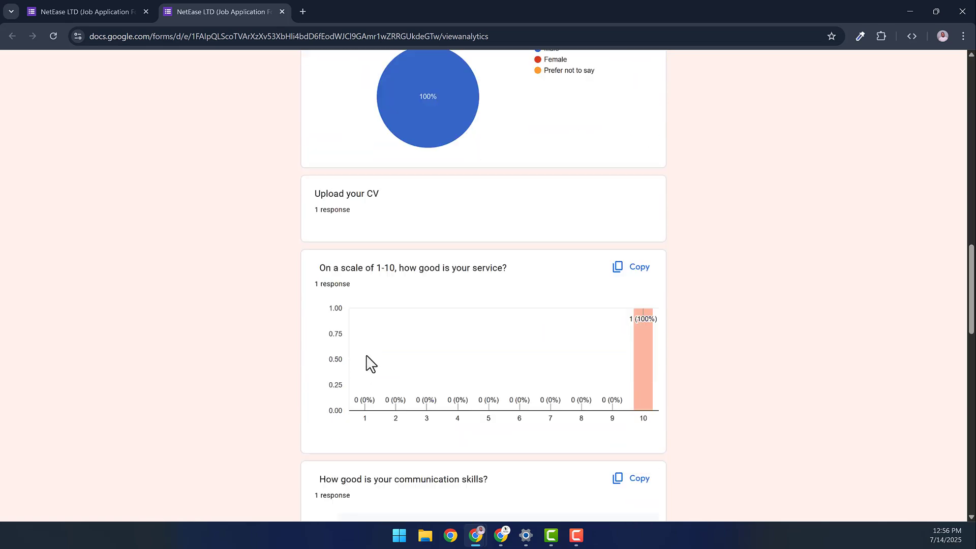
{"action": "left_click_drag", "start_coordinate": [970, 364], "coordinate": [961, 83]}
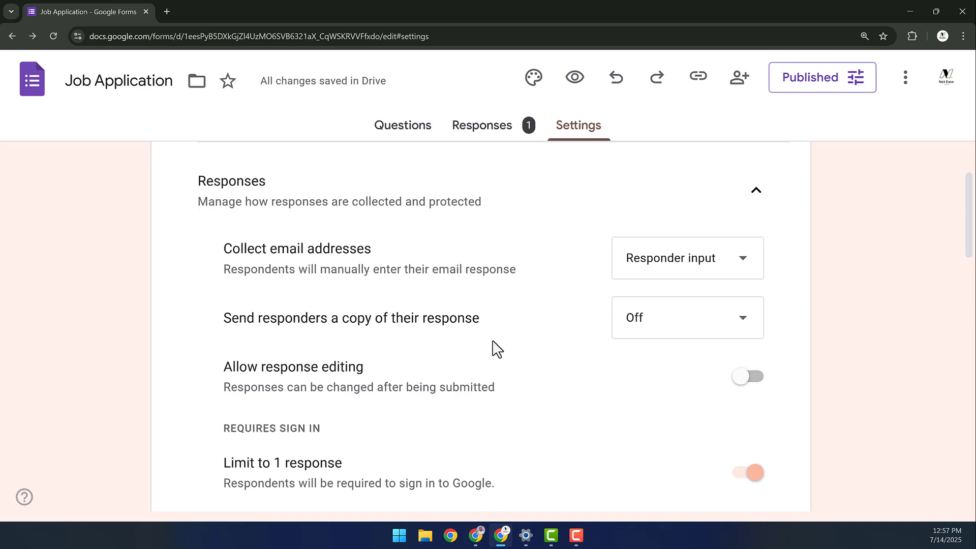
- Turn off 'View results summary' and scroll the 1-response Summary in Responses
{"action": "scroll", "coordinate": [495, 348], "scroll_direction": "down", "scroll_amount": 12}
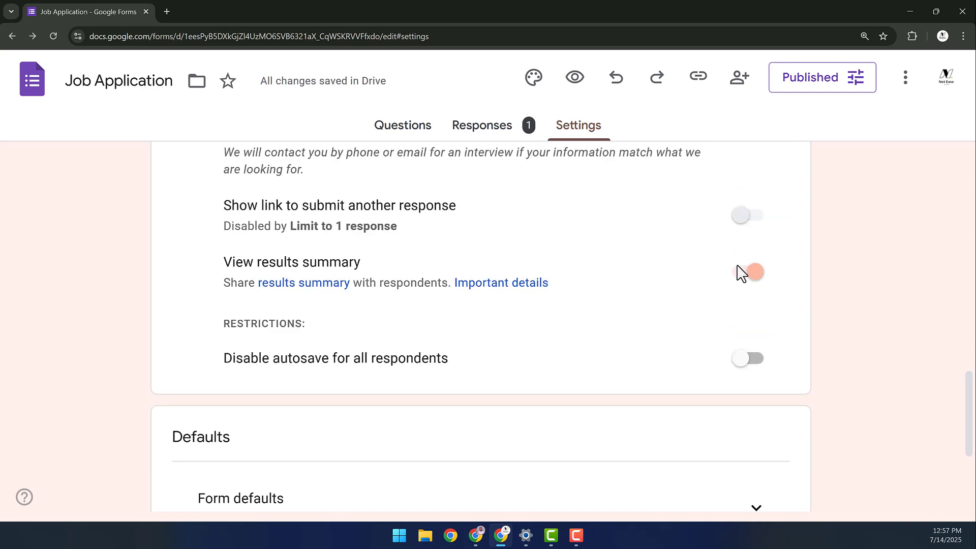
{"action": "left_click", "coordinate": [738, 275]}
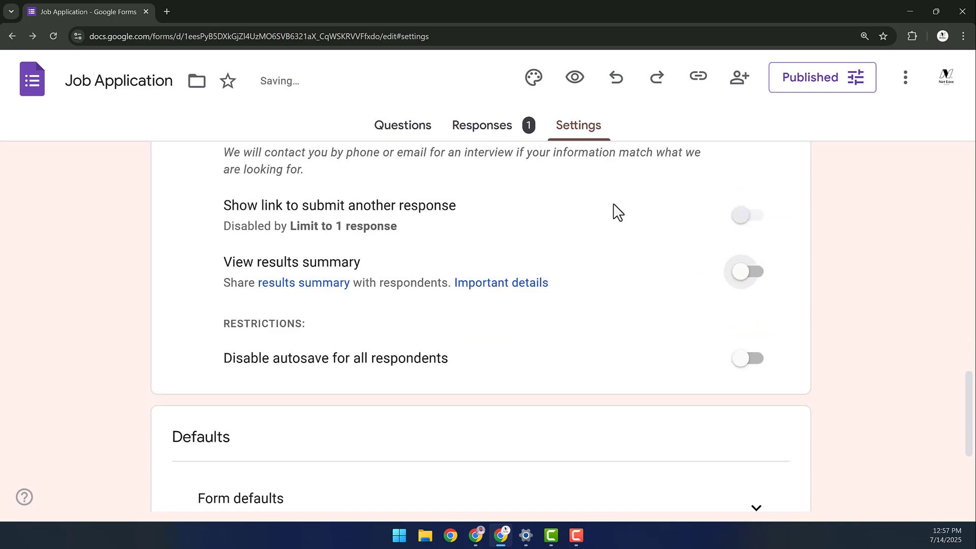
{"action": "left_click", "coordinate": [483, 136]}
{"action": "scroll", "coordinate": [274, 325], "scroll_direction": "down", "scroll_amount": 1}
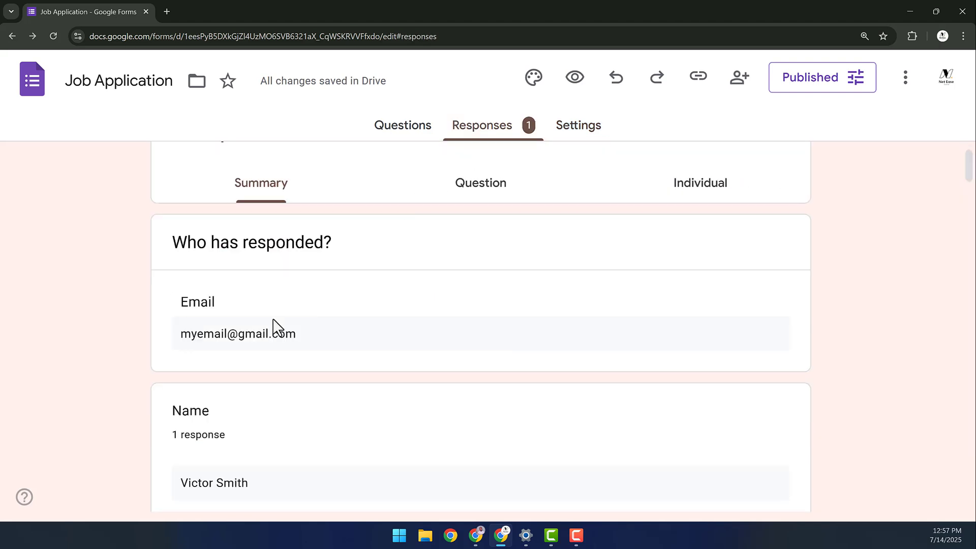
{"action": "scroll", "coordinate": [198, 367], "scroll_direction": "down", "scroll_amount": 3}
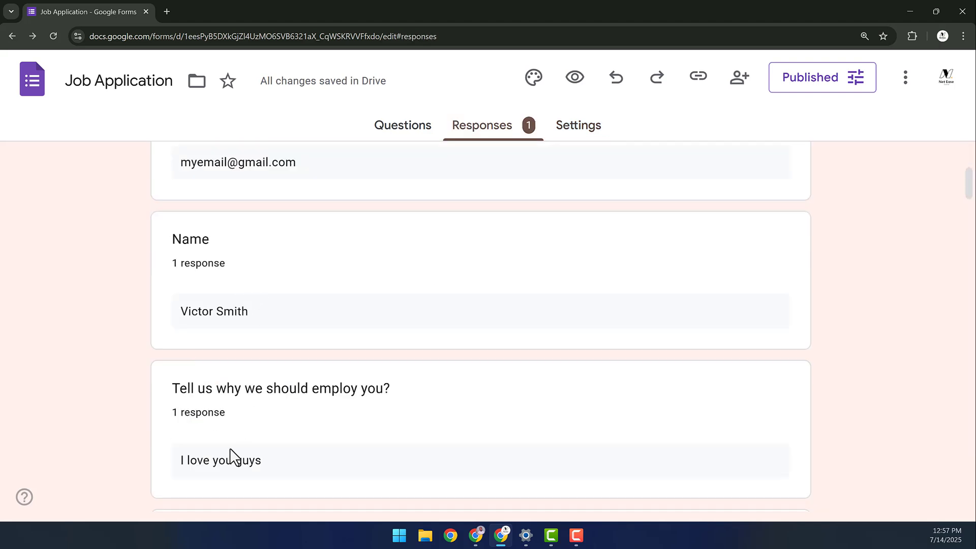
{"action": "scroll", "coordinate": [231, 457], "scroll_direction": "down", "scroll_amount": 5}
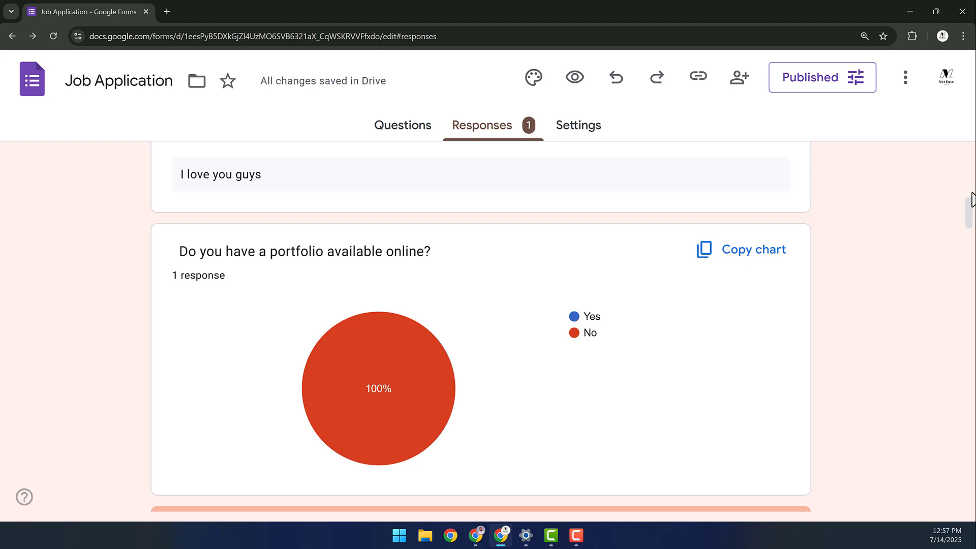
{"action": "left_click_drag", "start_coordinate": [968, 203], "coordinate": [966, 130]}
- Show the responses question by question, selecting the Gender question's answers
{"action": "left_click", "coordinate": [453, 260]}
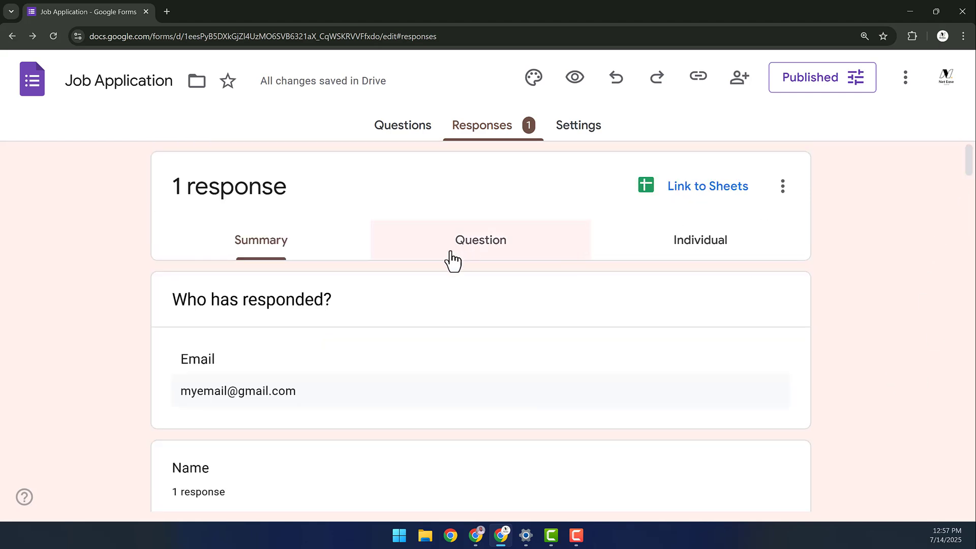
{"action": "scroll", "coordinate": [420, 305], "scroll_direction": "down", "scroll_amount": 2}
{"action": "left_click", "coordinate": [423, 221]}
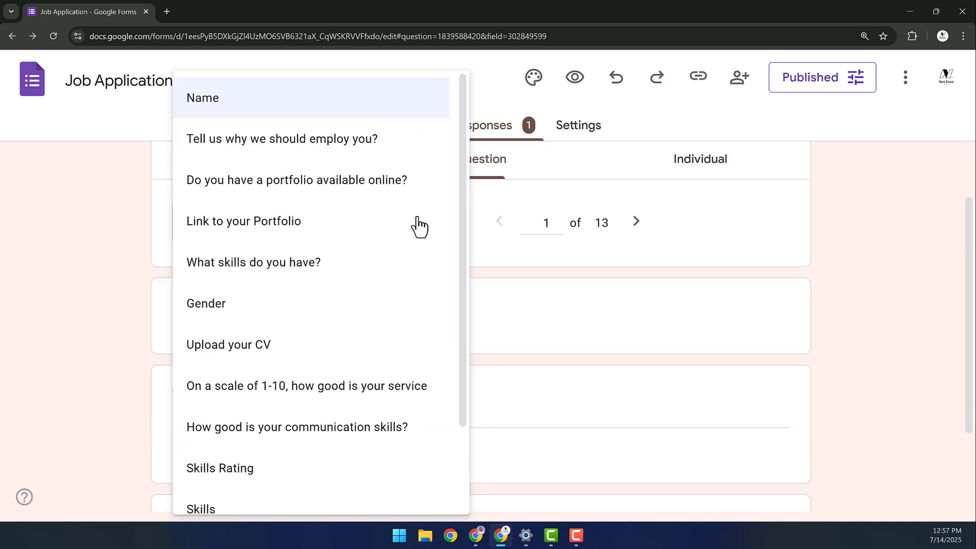
{"action": "left_click", "coordinate": [228, 303]}
{"action": "scroll", "coordinate": [222, 367], "scroll_direction": "up", "scroll_amount": 2}
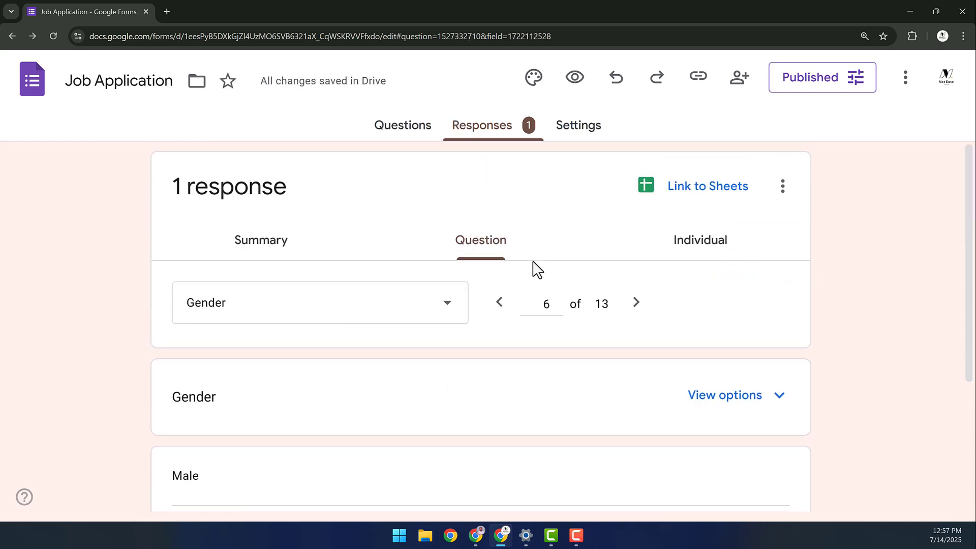
- Switch to the Individual view to see the single submission (1 of 1) and its respondent list
{"action": "left_click", "coordinate": [684, 243]}
{"action": "scroll", "coordinate": [473, 283], "scroll_direction": "down", "scroll_amount": 2}
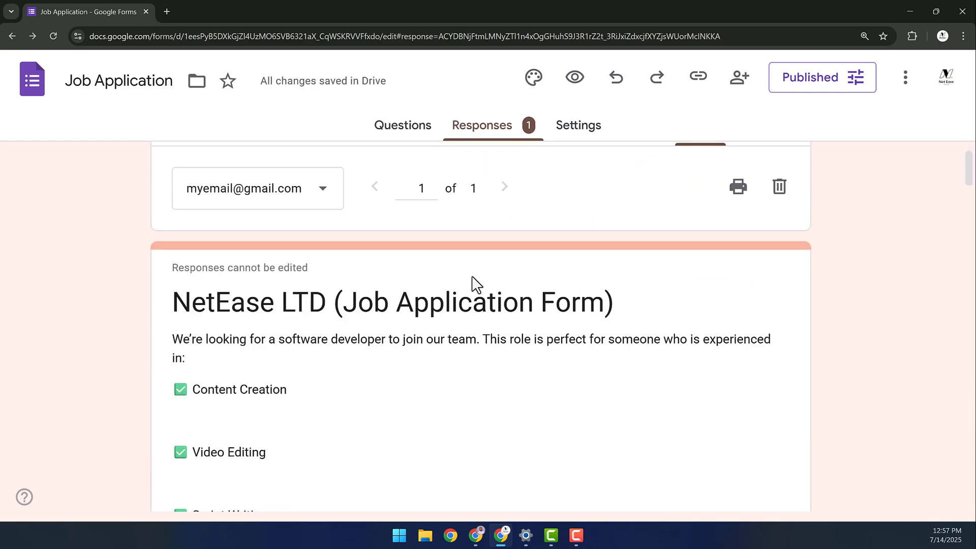
{"action": "scroll", "coordinate": [351, 305], "scroll_direction": "up", "scroll_amount": 1}
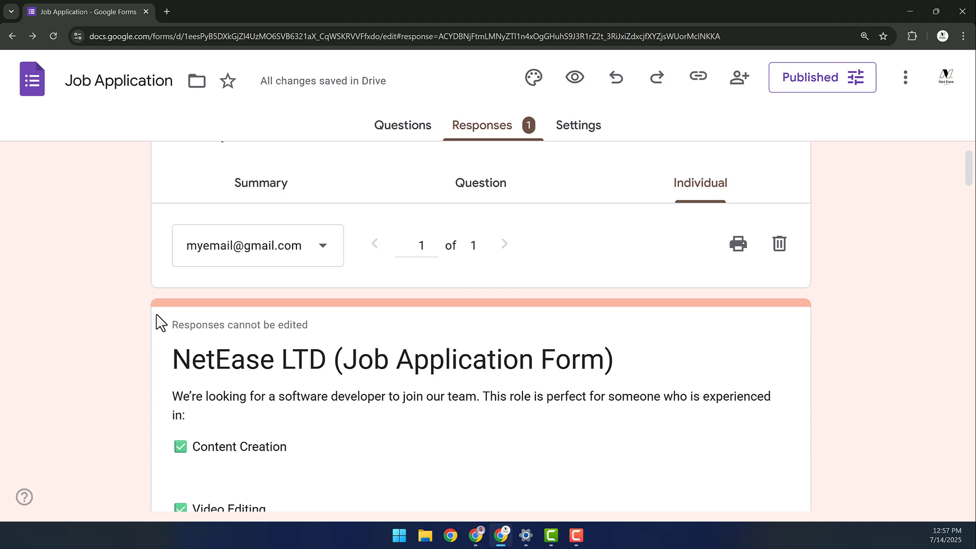
{"action": "left_click", "coordinate": [316, 258]}
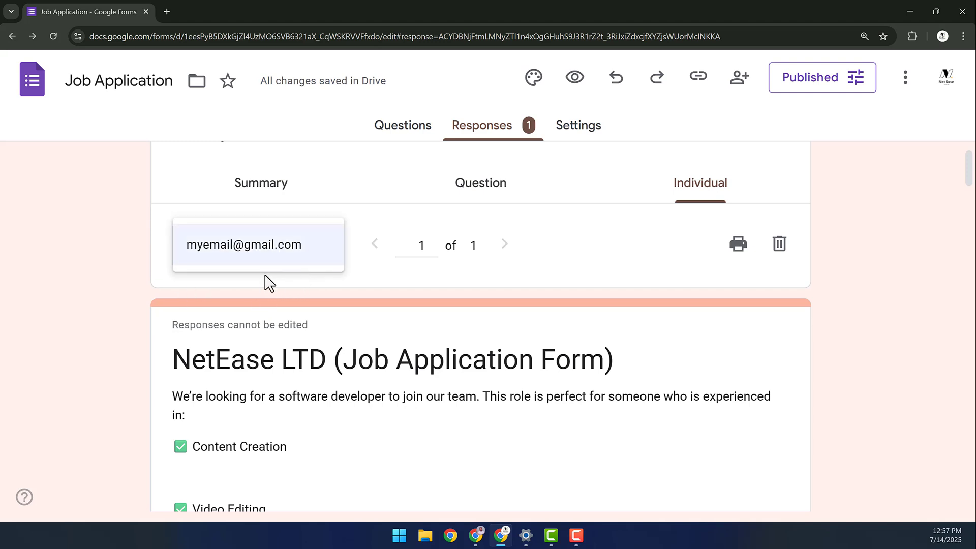
{"action": "scroll", "coordinate": [780, 179], "scroll_direction": "up", "scroll_amount": 1}
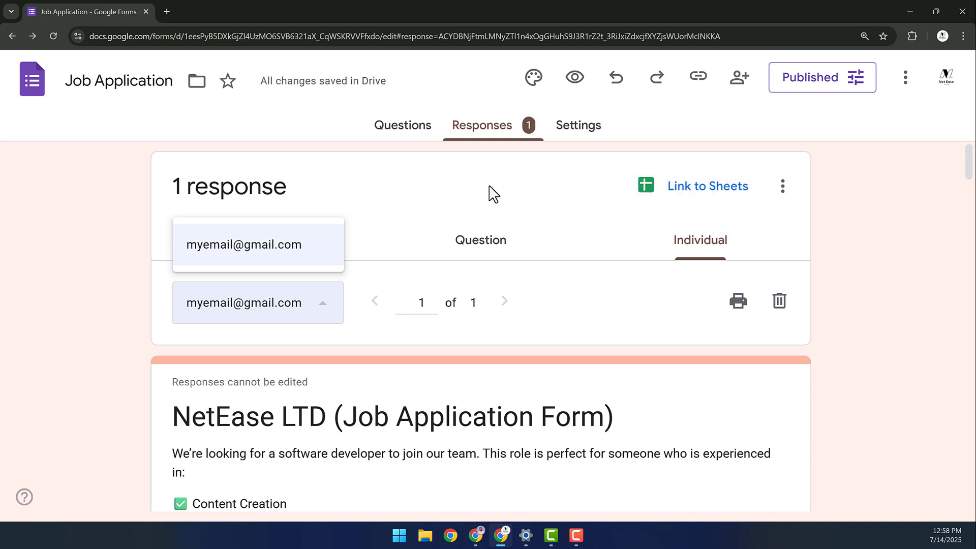
- Go from Settings back to the Questions tab and scroll through the first section to the portfolio question
{"action": "left_click", "coordinate": [578, 130]}
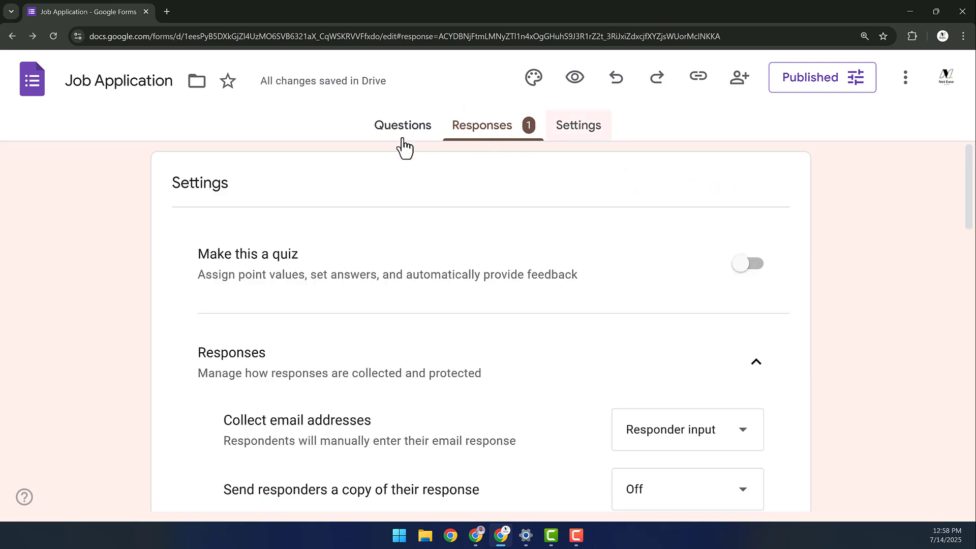
{"action": "left_click", "coordinate": [404, 145]}
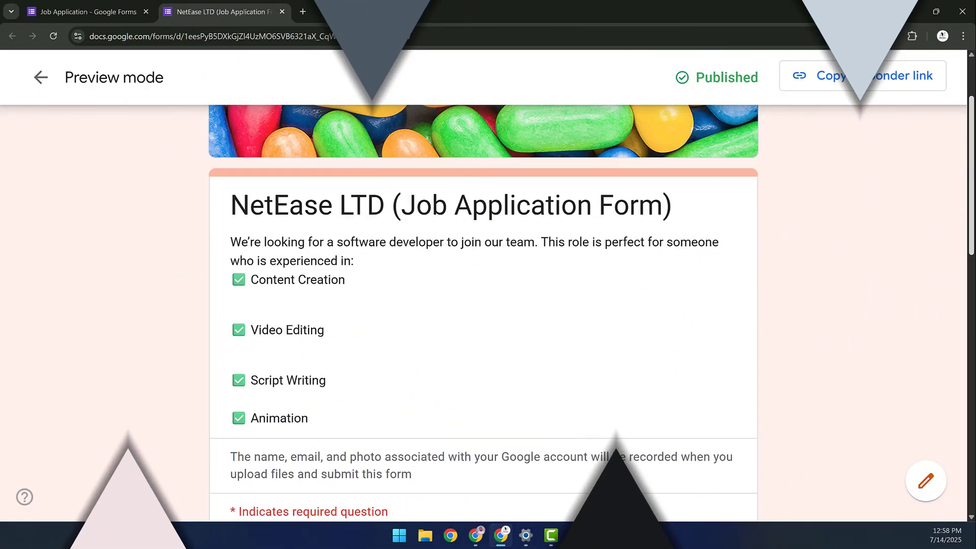
{"action": "scroll", "coordinate": [483, 305], "scroll_direction": "down", "scroll_amount": 3}
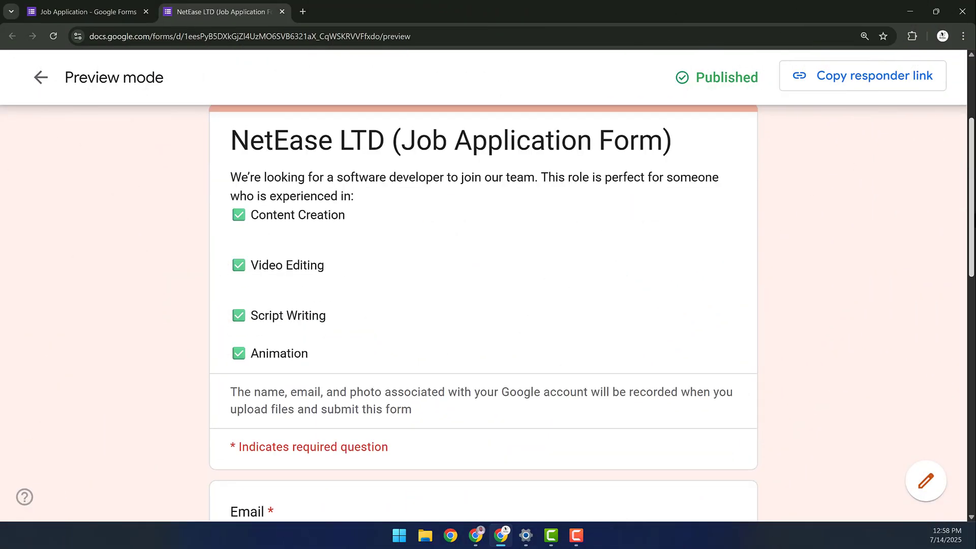
{"action": "scroll", "coordinate": [483, 310], "scroll_direction": "down", "scroll_amount": 10}
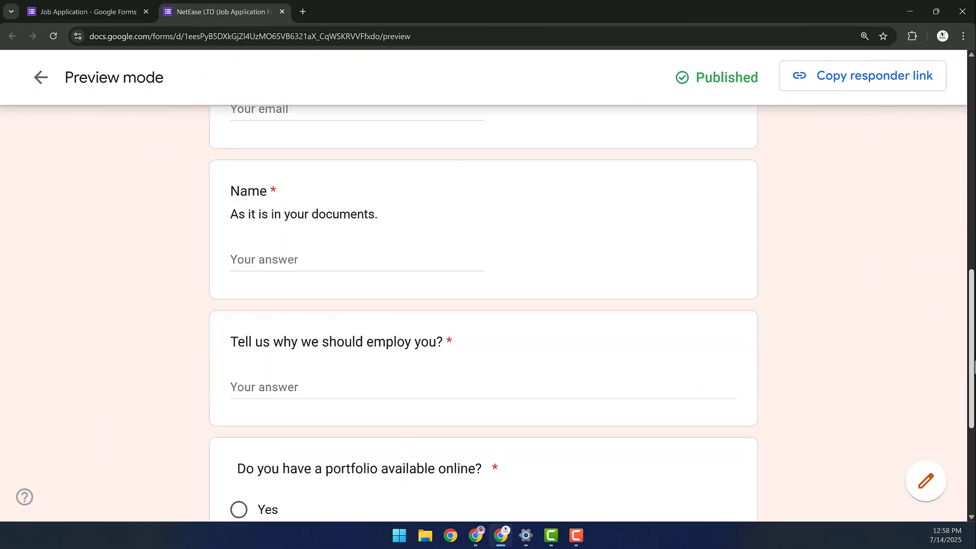
{"action": "scroll", "coordinate": [483, 310], "scroll_direction": "down", "scroll_amount": 3}
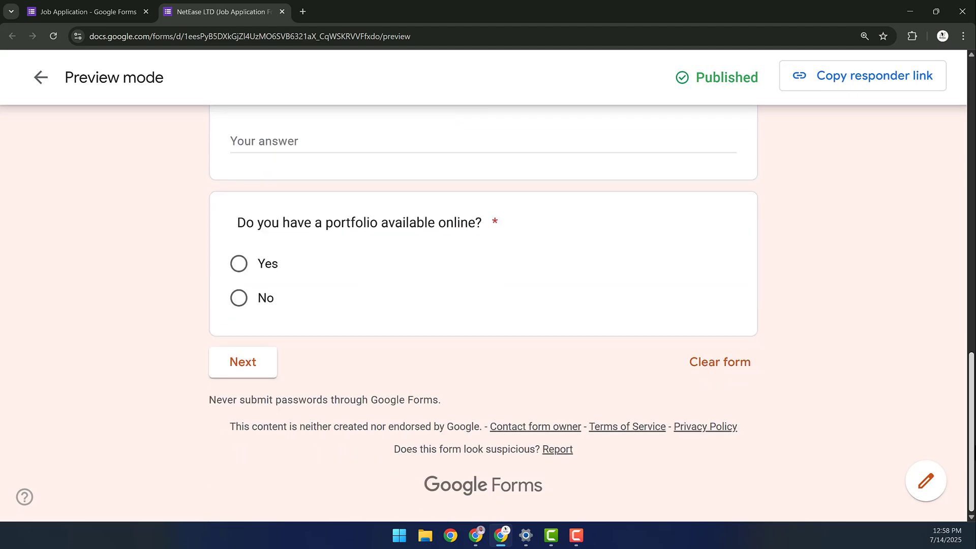
{"action": "scroll", "coordinate": [913, 424], "scroll_direction": "up", "scroll_amount": 1}
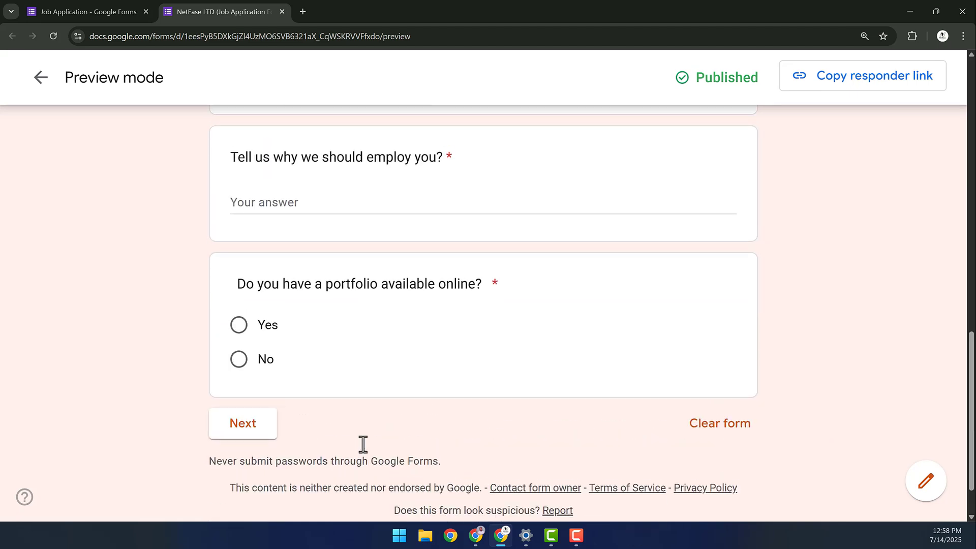